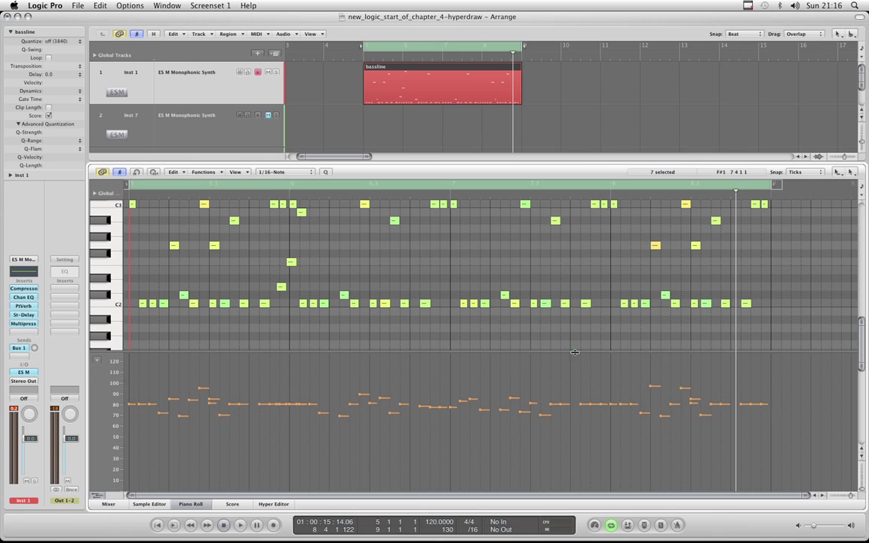
Step: Resize the Hyperdraw area beneath the piano roll notes, and hide and redisplay it
left_click_drag(574, 353, 574, 366)
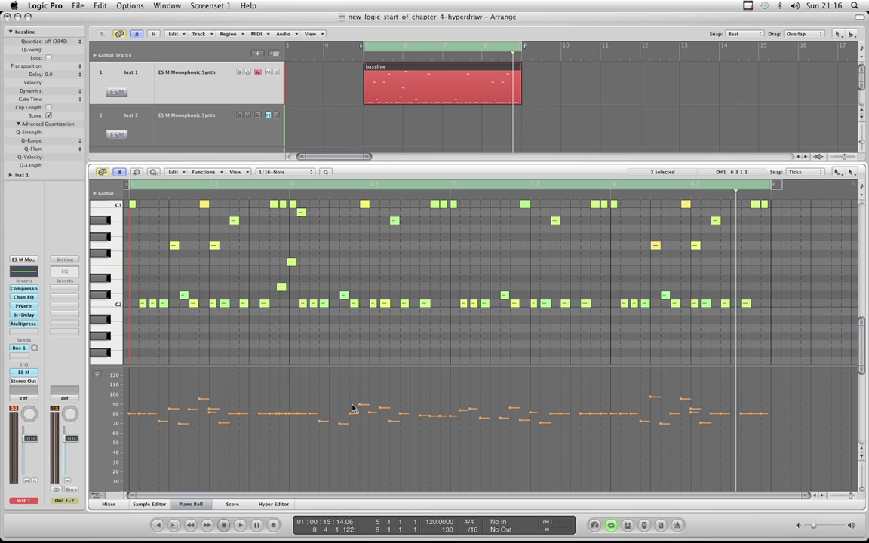
left_click_drag(446, 366, 446, 354)
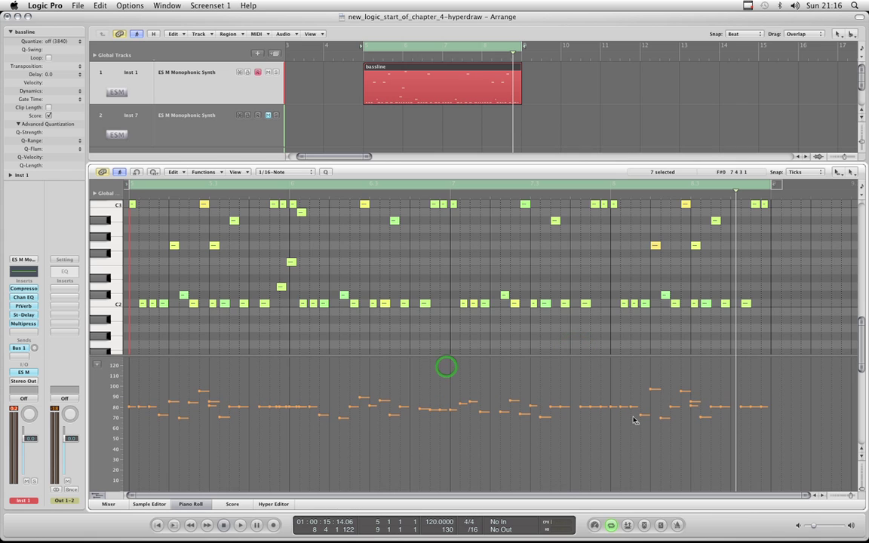
left_click(98, 497)
left_click(98, 497)
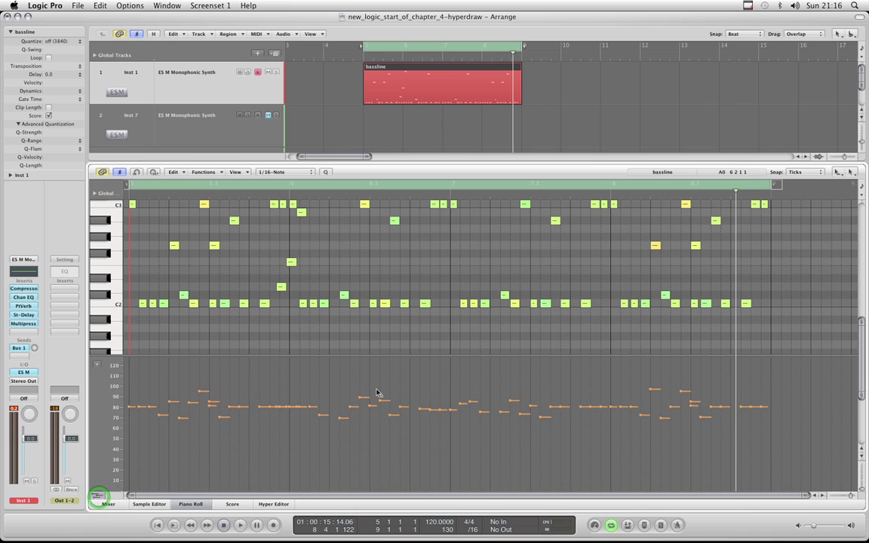
left_click(395, 355)
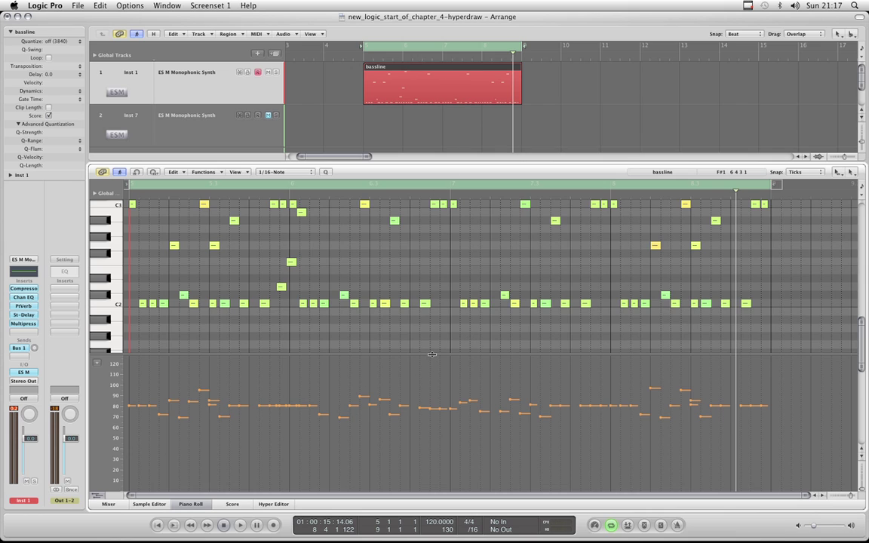
left_click_drag(431, 354, 431, 379)
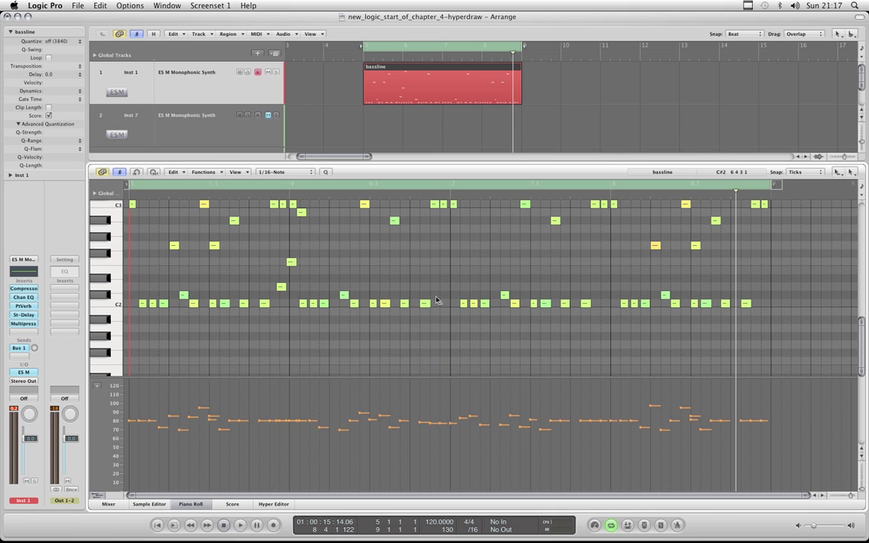
left_click(99, 495)
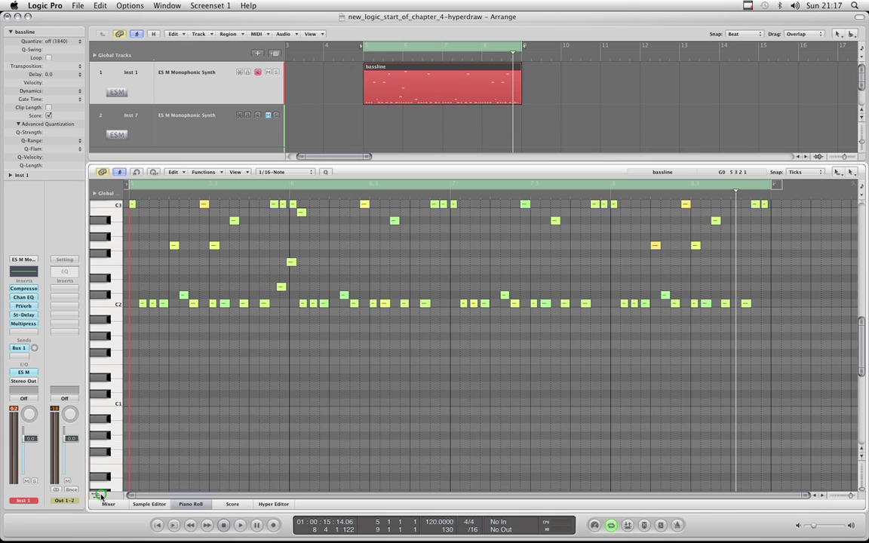
left_click(98, 496)
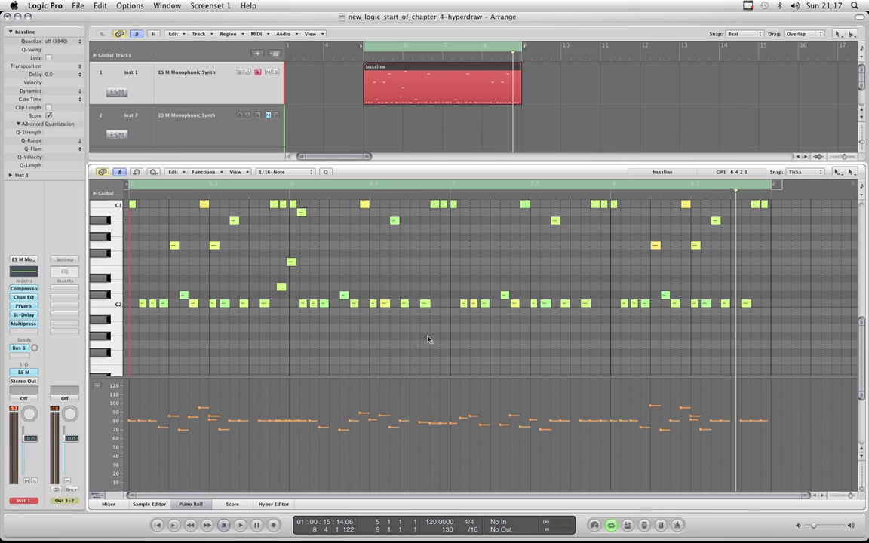
Step: Lower the velocity of the last C2 note before bar 7 to about 58 with the Velocity tool
key("Escape")
left_click(431, 338)
key("Escape")
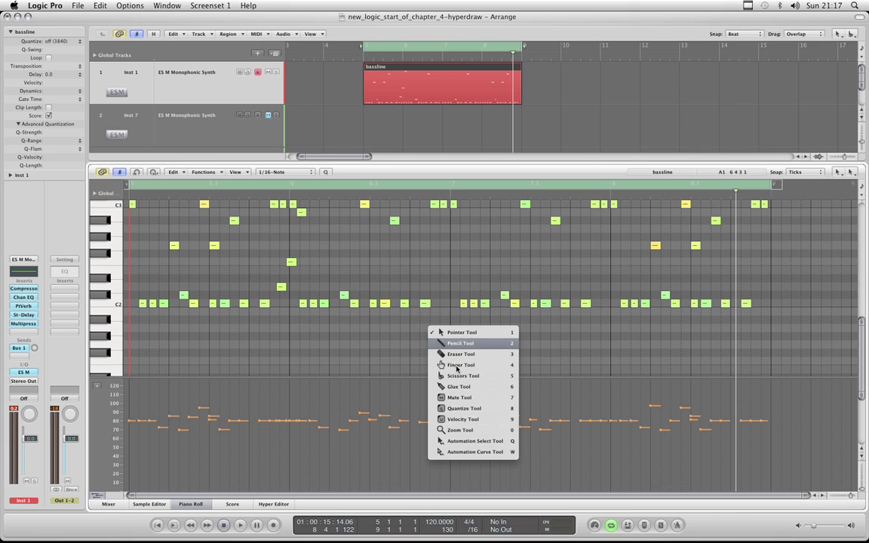
left_click(459, 419)
left_click(425, 303)
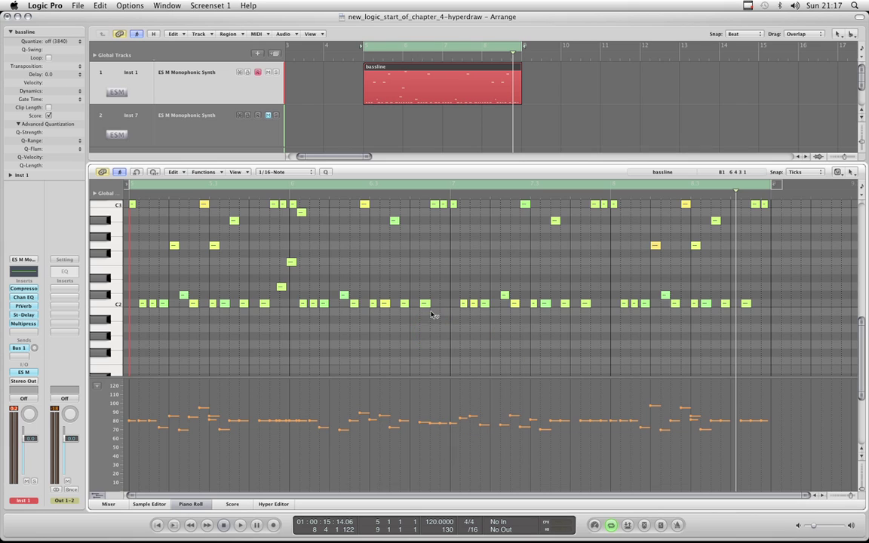
mouse_move(427, 304)
left_mouse_down()
mouse_move(428, 335)
mouse_move(435, 291)
mouse_move(436, 316)
left_mouse_up()
Step: Raise the selected C2 note's velocity to about 86 in the Hyperdraw area using the Pointer tool
key("Escape")
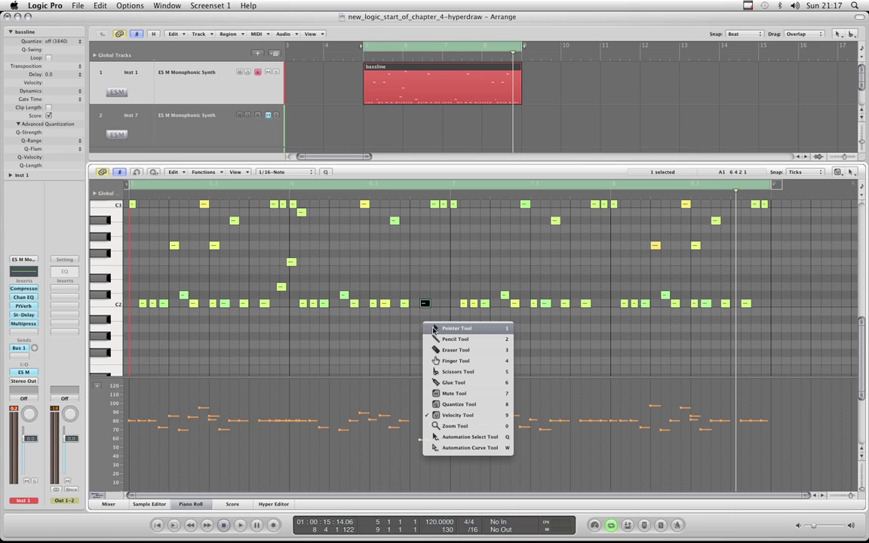
left_click(436, 320)
left_click_drag(420, 440, 420, 415)
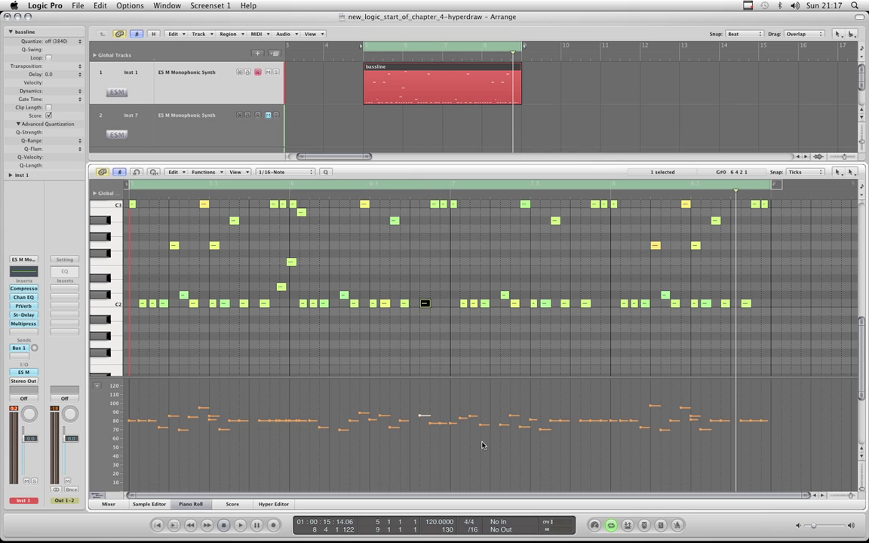
Step: Select the seven velocity events around bar 7 with the Automation Select tool, lower them slightly, and clear the selection
key("Escape")
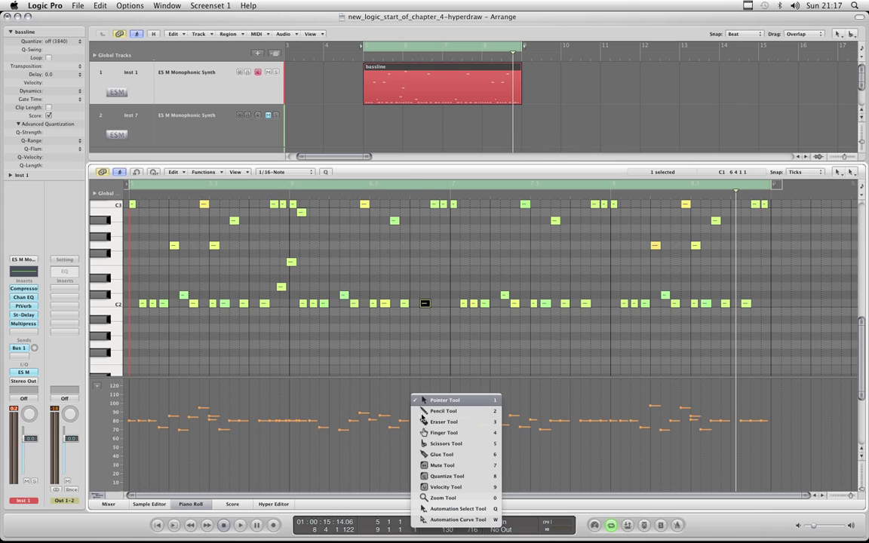
left_click(464, 509)
left_click_drag(413, 404, 452, 426)
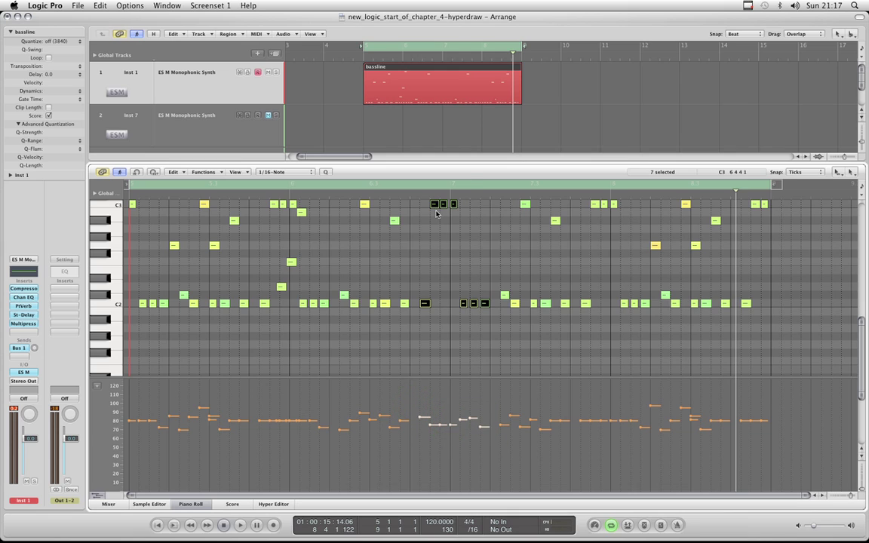
left_click(439, 365)
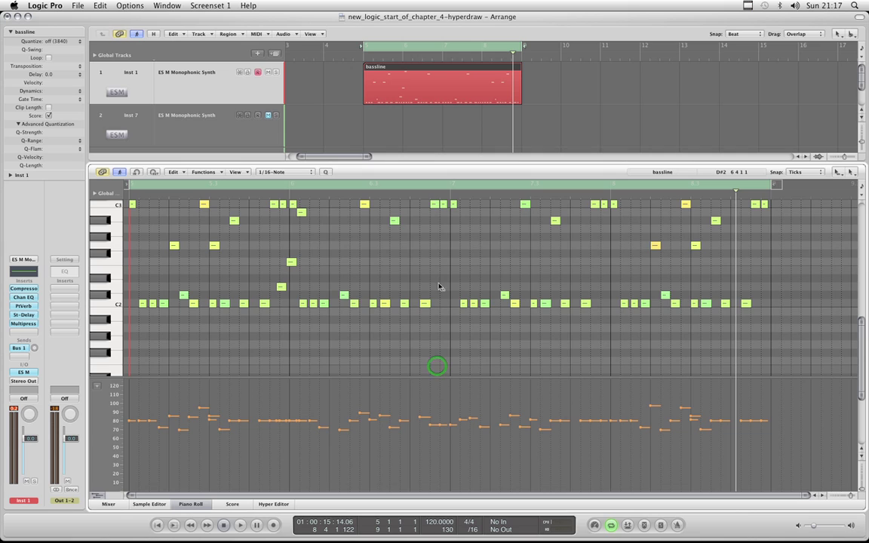
Step: Raise the velocities of the six low notes from the start of bar 7 slightly with the Velocity tool and deselect them
key("Escape")
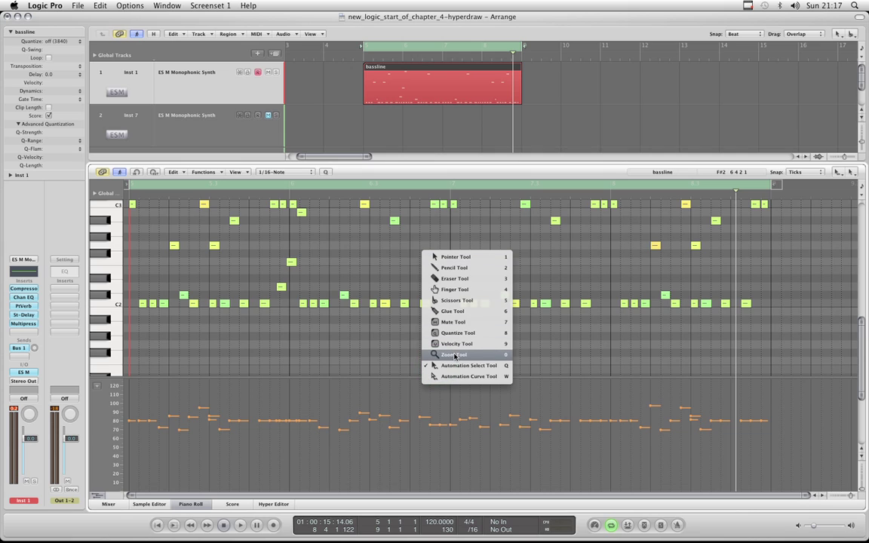
left_click(456, 257)
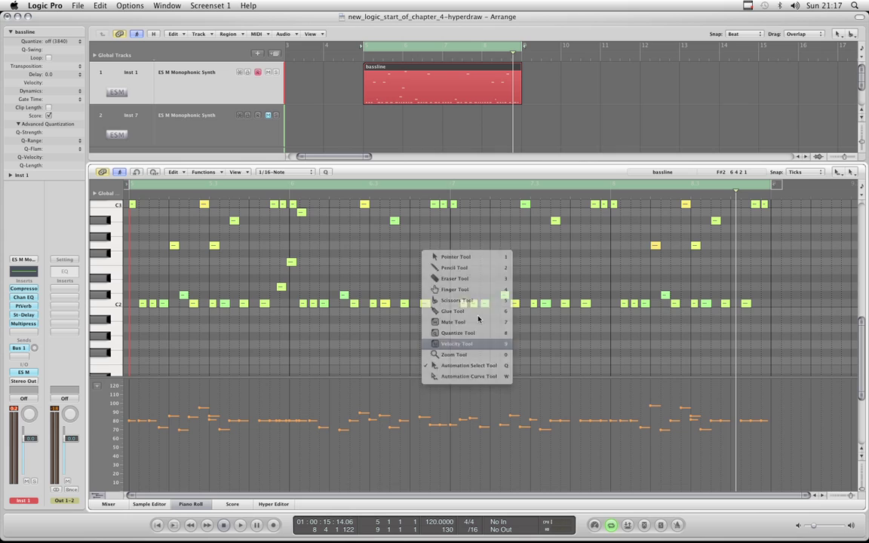
left_click_drag(455, 269, 515, 306)
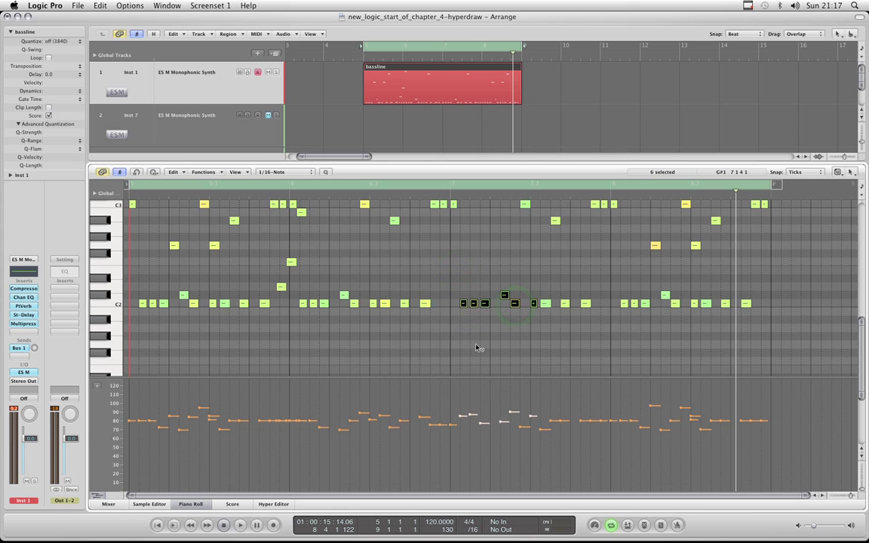
left_click(461, 329)
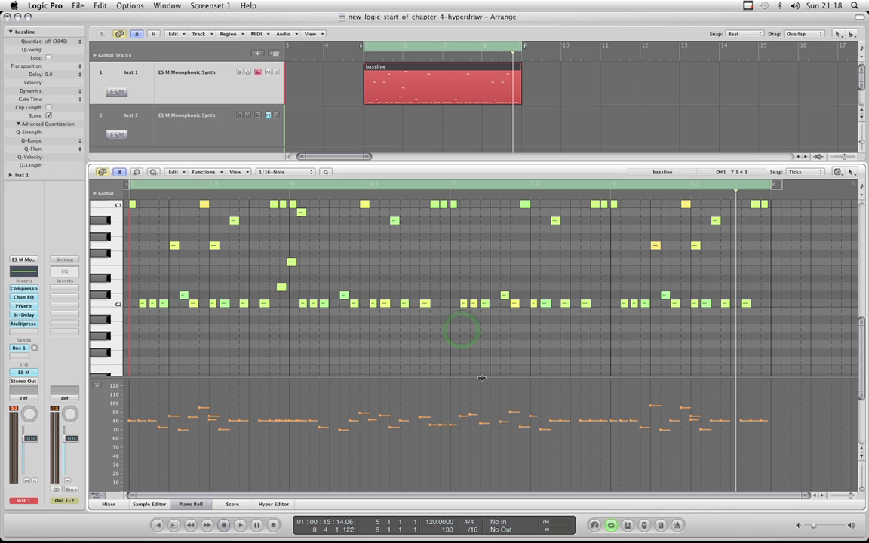
Step: Adjust the height of the Hyperdraw area and switch the piano roll back to the Pointer tool
left_click_drag(484, 377, 482, 363)
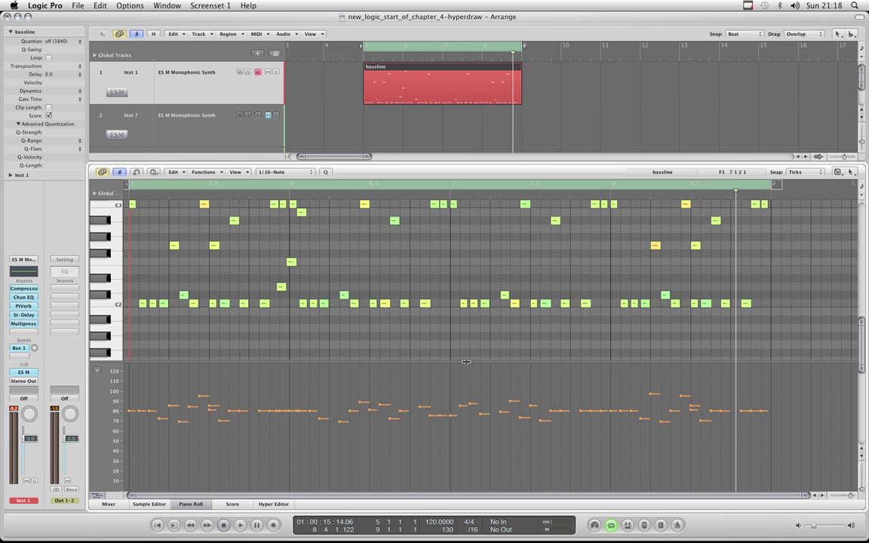
left_click_drag(466, 361, 477, 366)
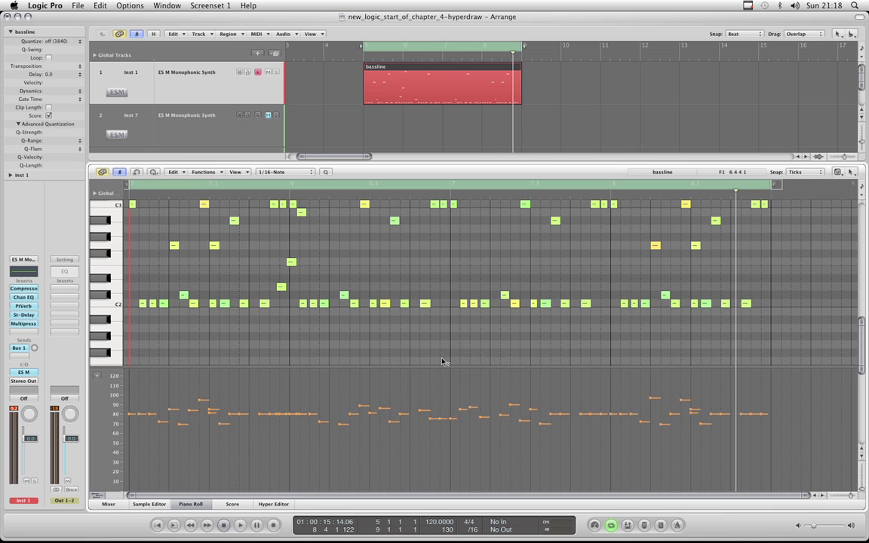
key("Escape")
left_click(443, 354)
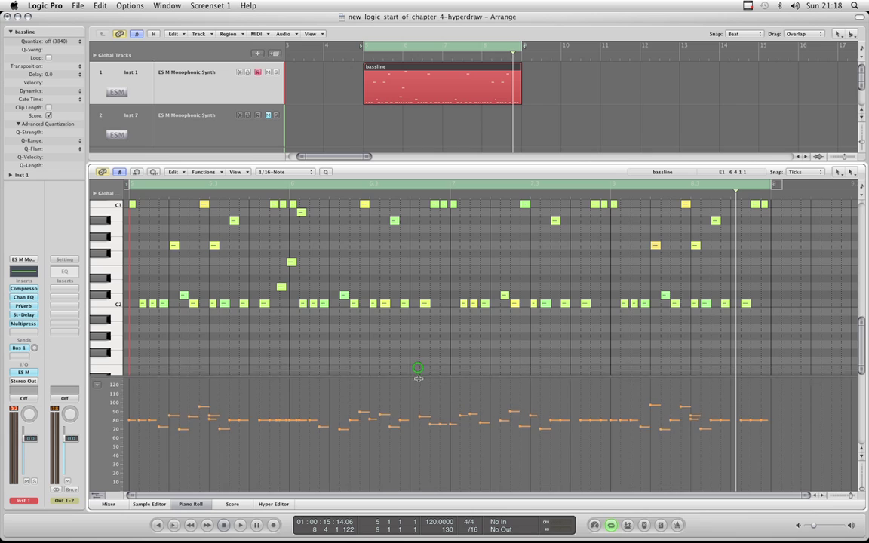
Step: Move the playhead to 9 2 1 1 and enlarge the Hyperdraw area below the notes
left_click_drag(736, 204, 807, 205)
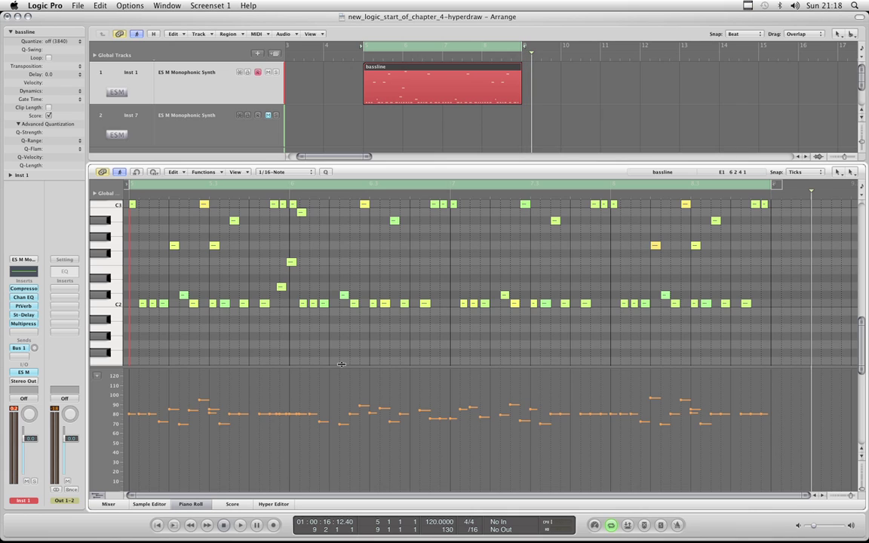
left_click_drag(356, 366, 364, 351)
left_click(365, 351)
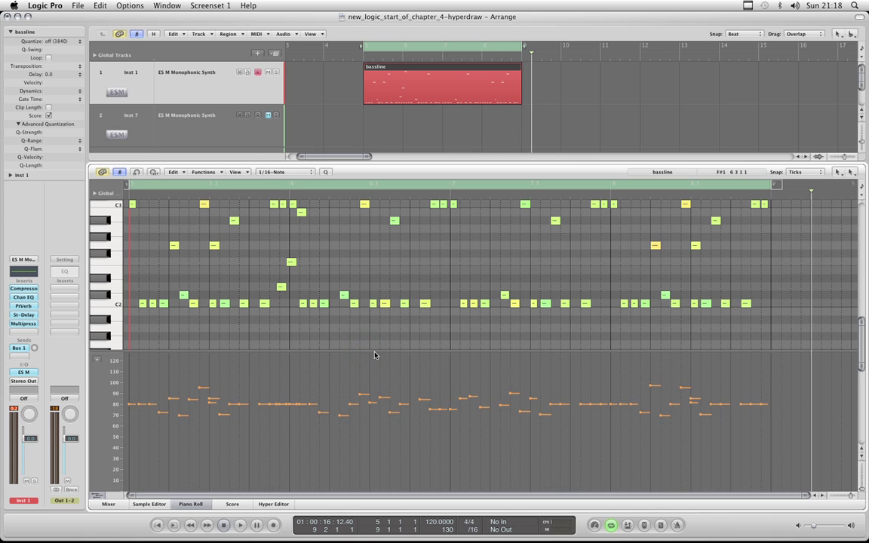
left_click_drag(374, 351, 399, 352)
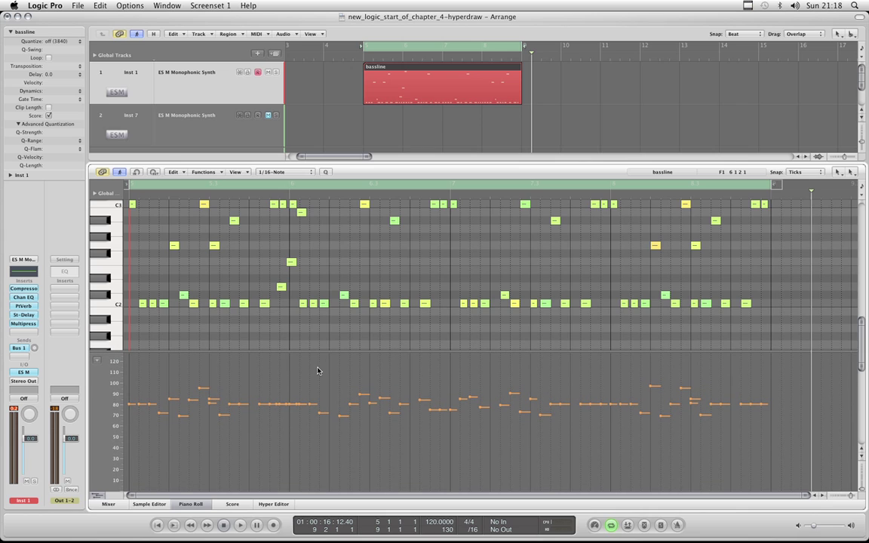
left_click(433, 351)
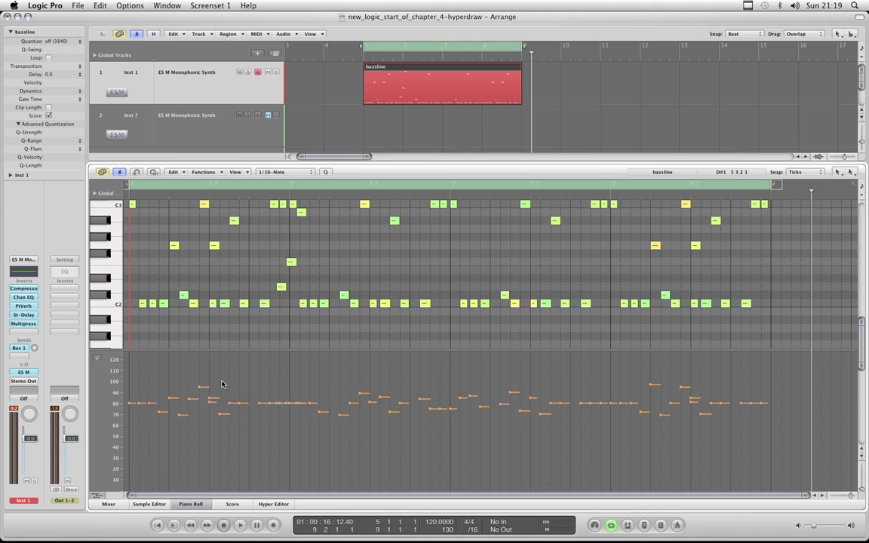
Step: Set the Hyperdraw area to display Pitch Bend data
left_click(97, 362)
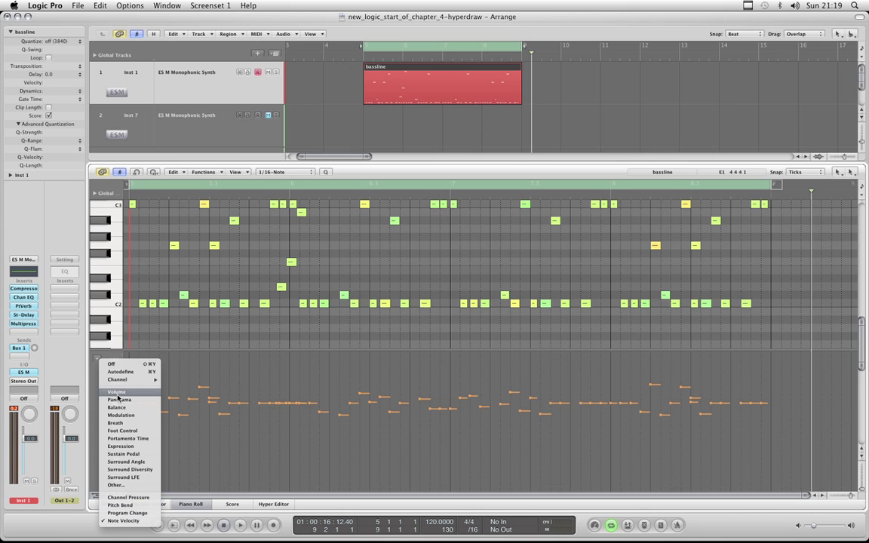
left_click(121, 504)
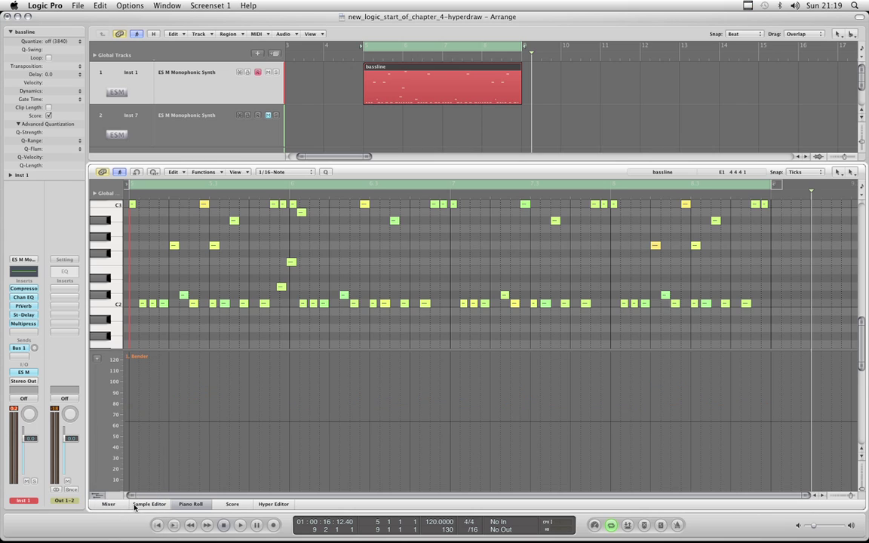
Step: Assign the Hyperdraw area to controller 74 (Brightness) from the full MIDI controller list
left_click(97, 361)
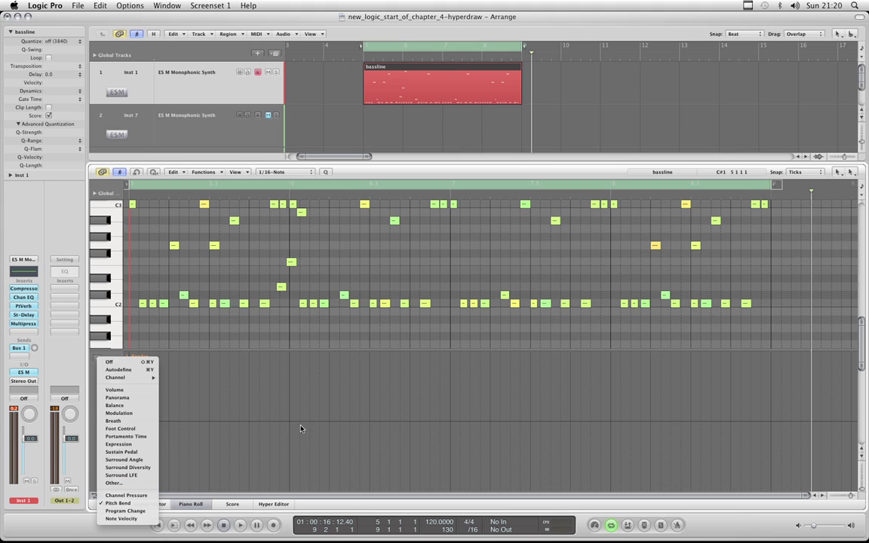
left_click(115, 485)
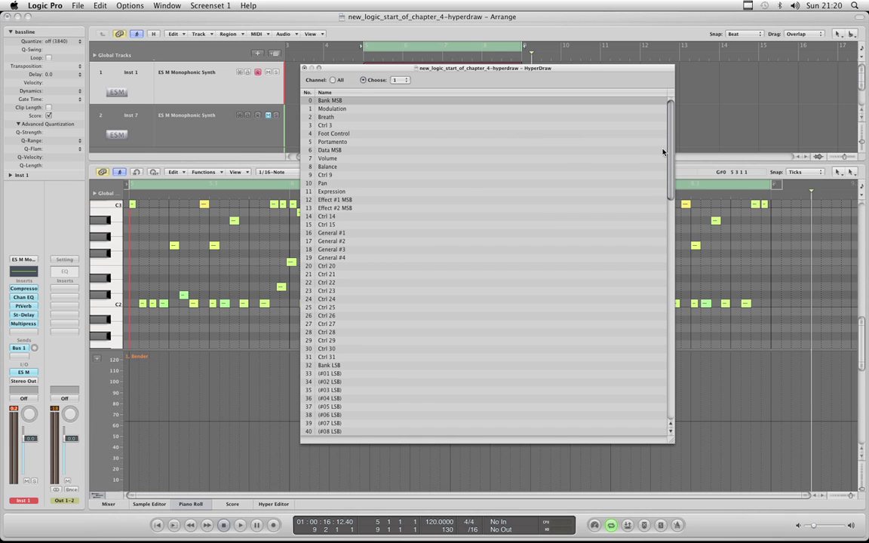
left_click_drag(668, 143, 654, 121)
left_click_drag(671, 173, 671, 311)
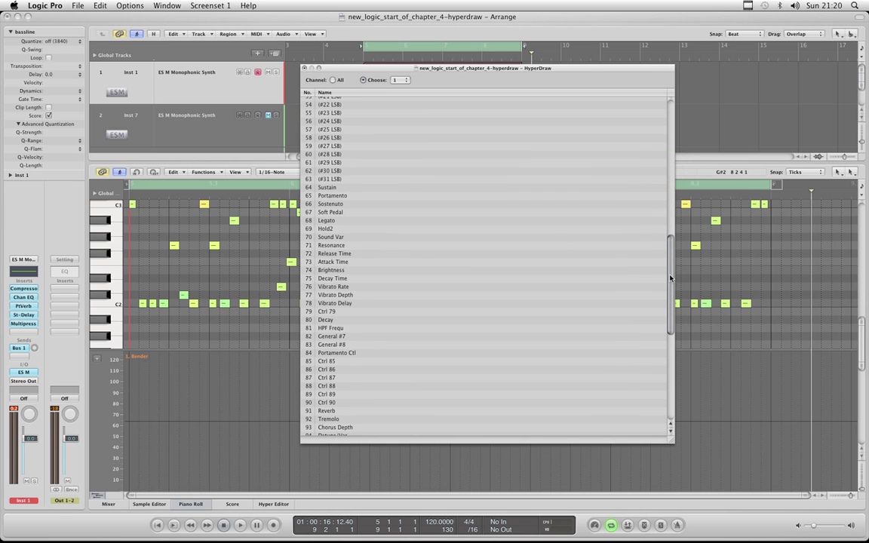
left_click_drag(669, 272, 669, 136)
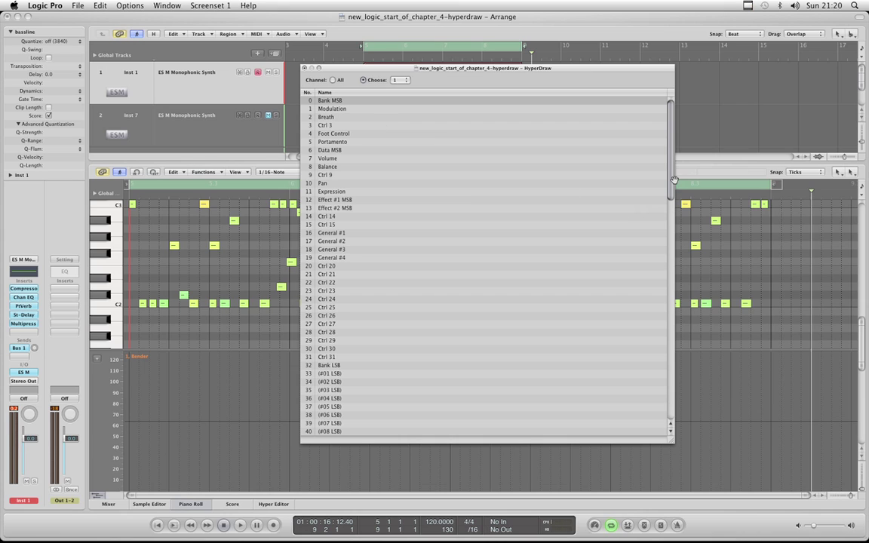
left_click_drag(671, 176, 672, 321)
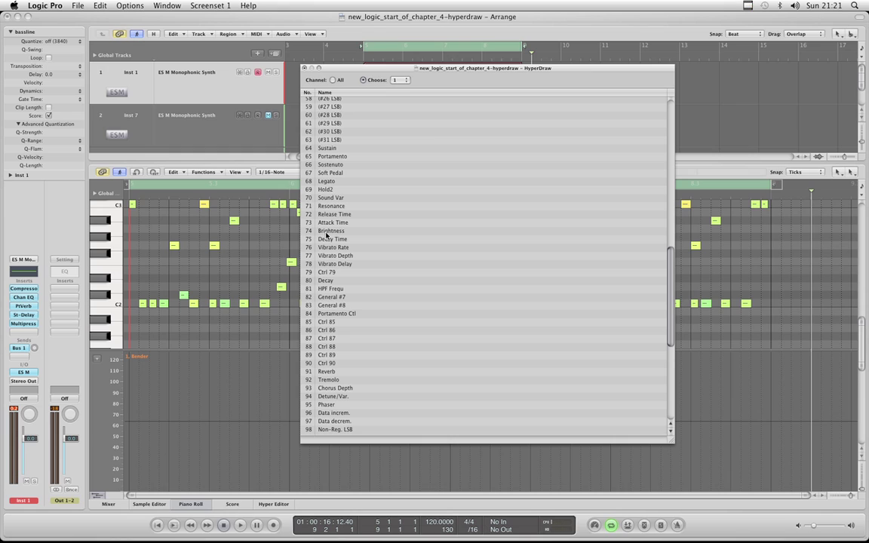
left_click(326, 233)
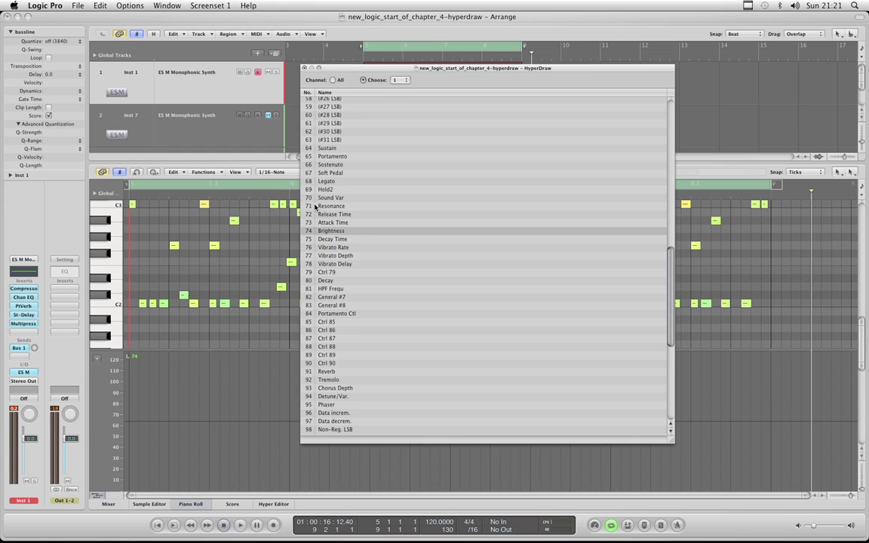
Step: Switch the Hyperdraw assignment to controller 71 (Resonance) and back to 74 (Brightness)
left_click(314, 205)
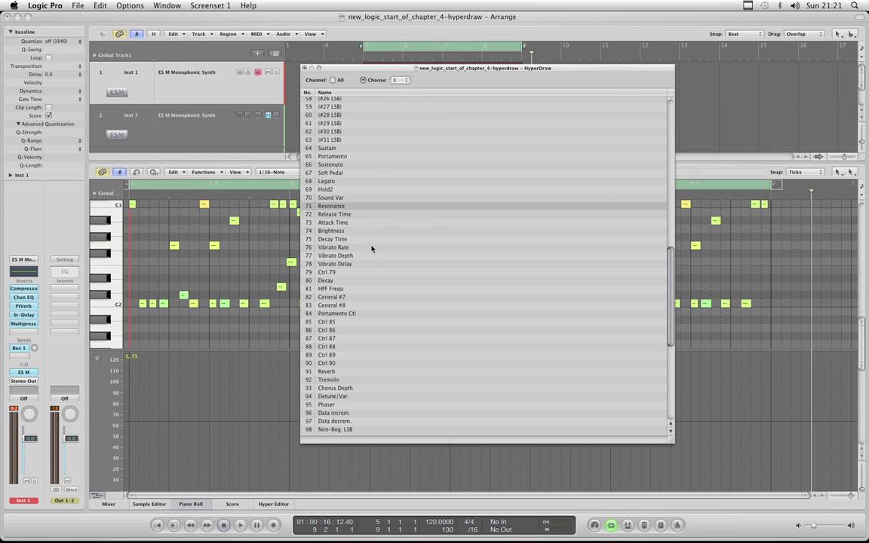
left_click(311, 231)
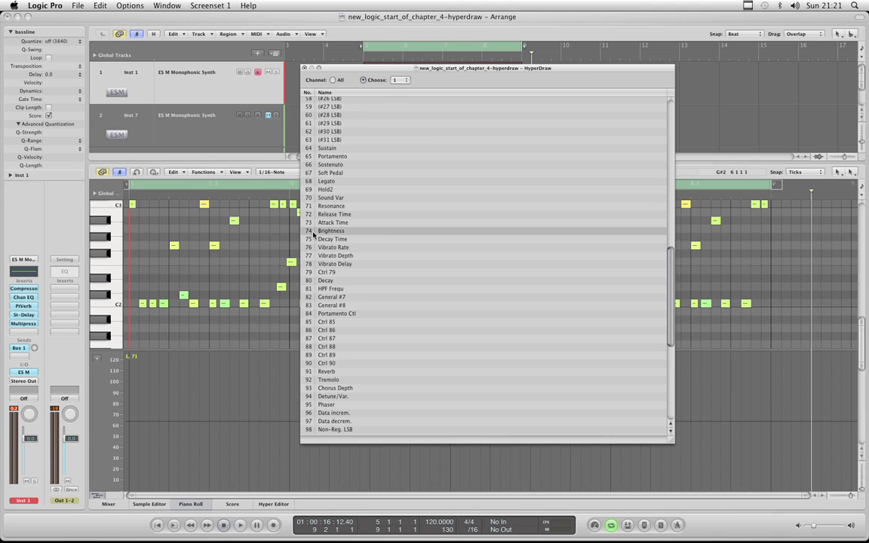
Step: Close the controller list and draw a controller 74 curve with nodes at 5, 32, -40, 18 and -58 across the bassline region
left_click(304, 69)
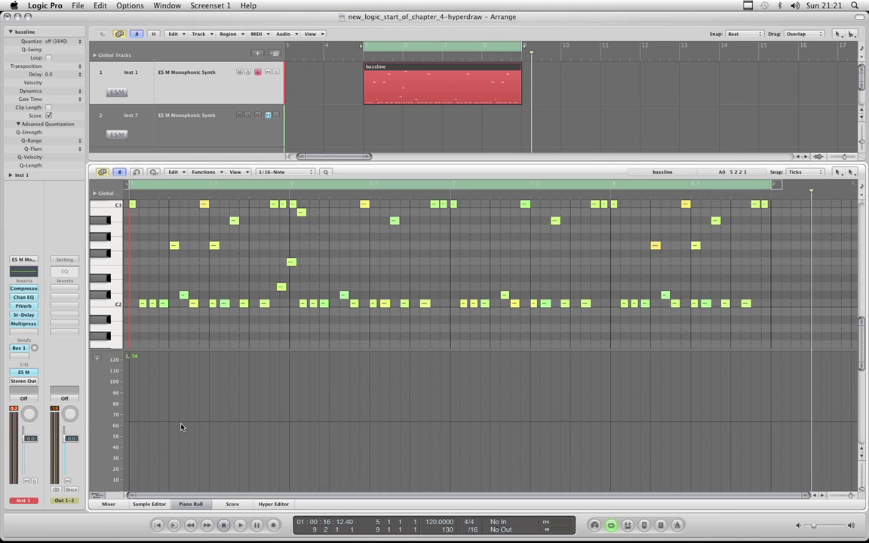
left_click(260, 418)
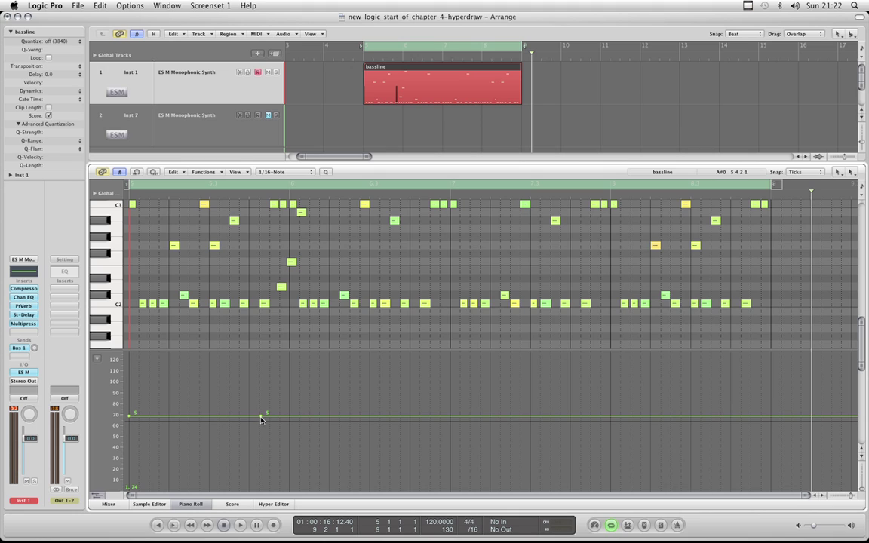
left_click_drag(260, 415, 339, 462)
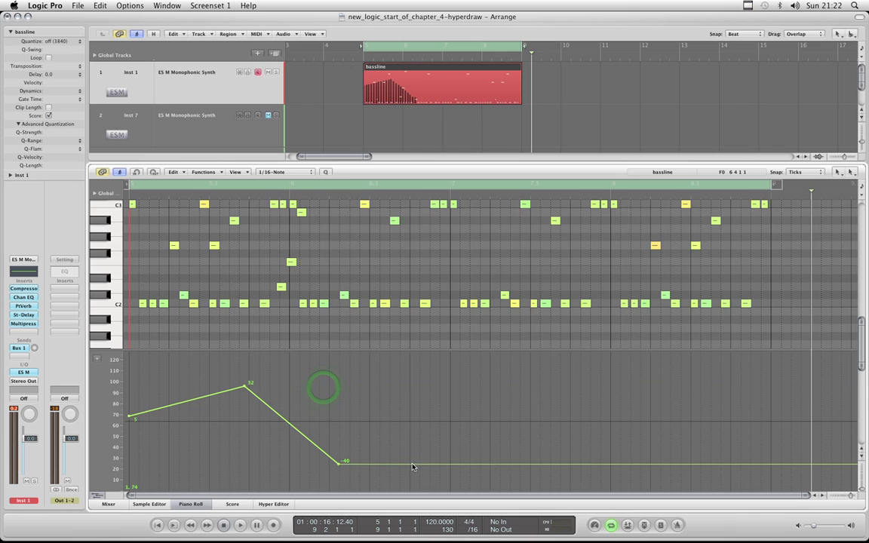
left_click_drag(414, 465, 453, 401)
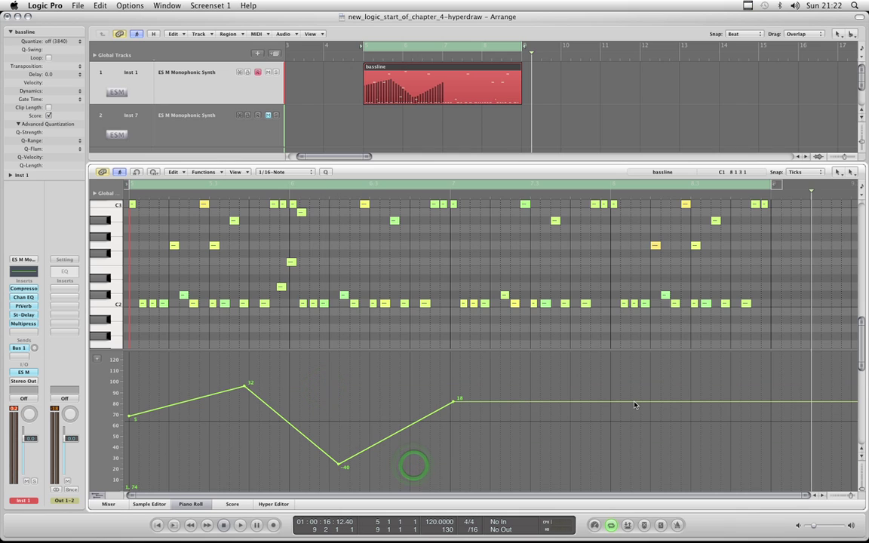
left_click_drag(635, 404, 769, 481)
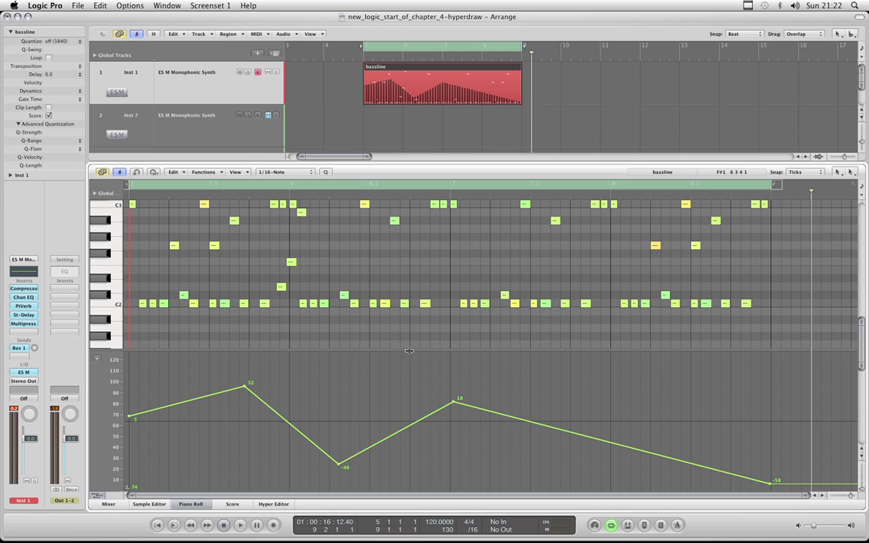
Step: Enlarge the Hyperdraw area slightly and adjust the controller 74 curve's first node to -4 and its second node to 30
left_click_drag(409, 350, 409, 334)
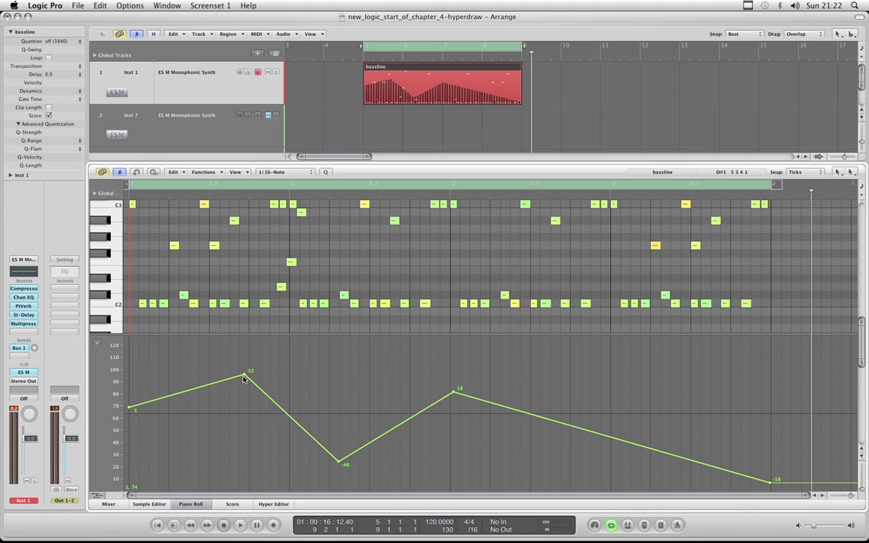
left_click_drag(244, 376, 240, 371)
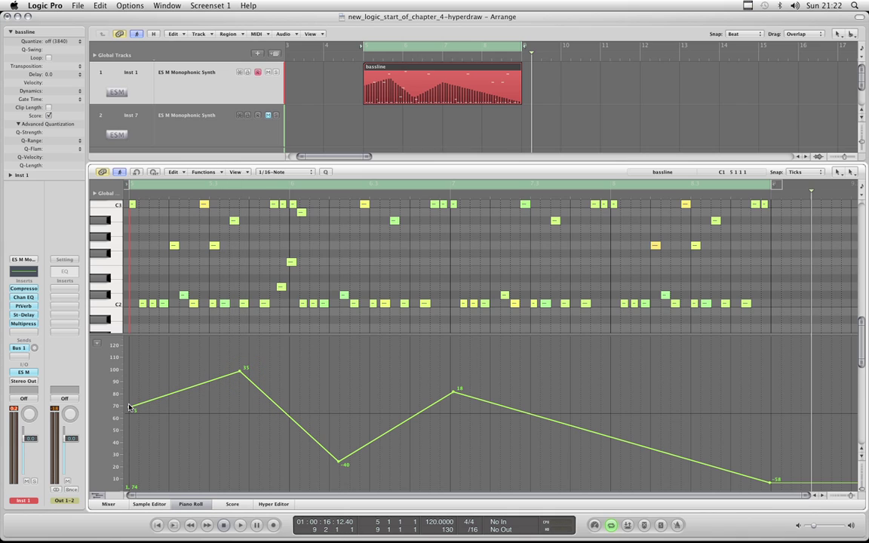
left_click_drag(129, 406, 129, 416)
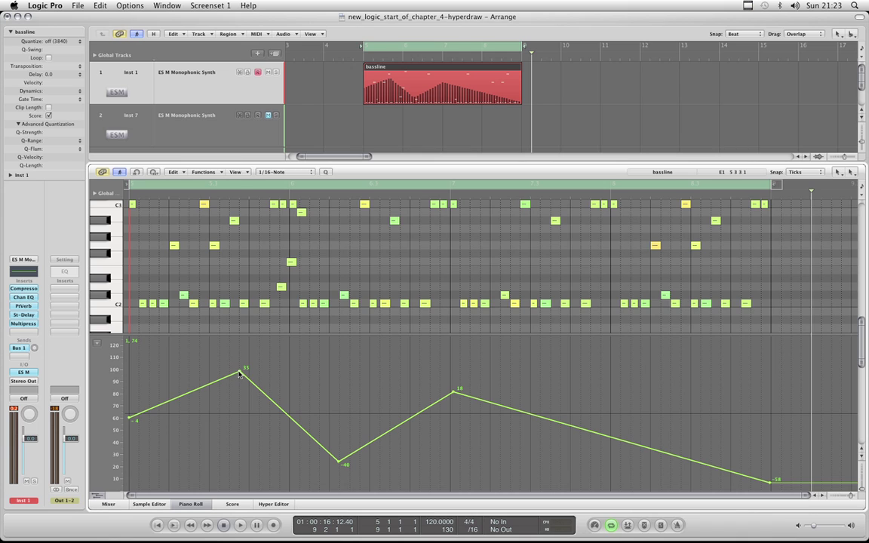
left_click_drag(240, 371, 240, 376)
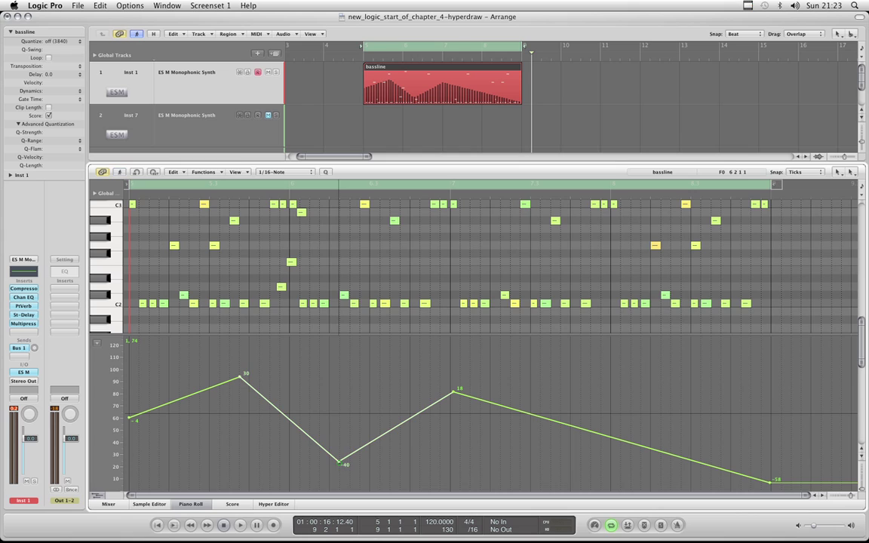
left_click(340, 463)
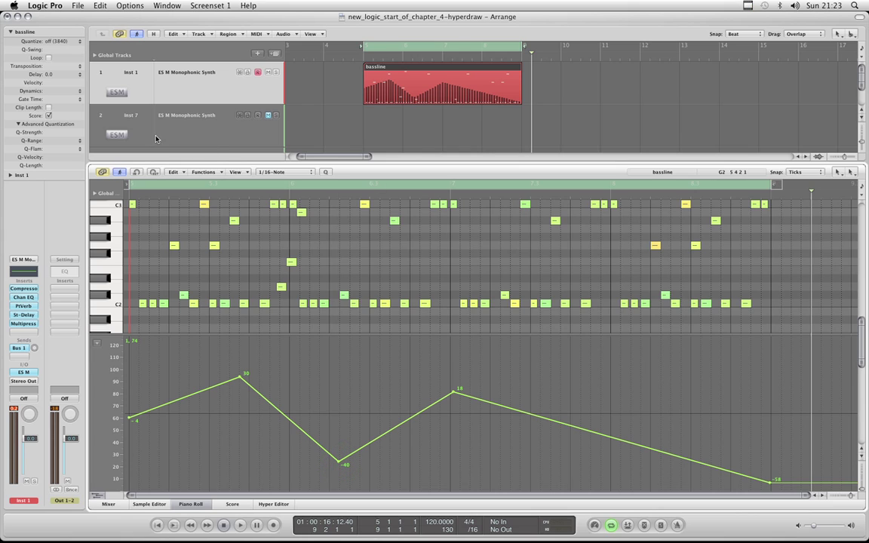
Step: View the ES M synth on Inst 1, close its window, and play back the bassline with the controller 74 curve
left_click(29, 375)
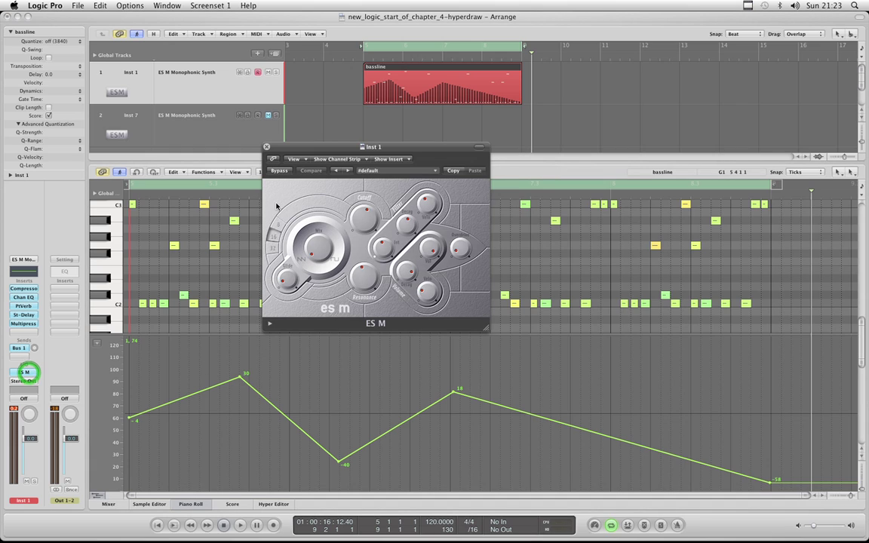
left_click(266, 148)
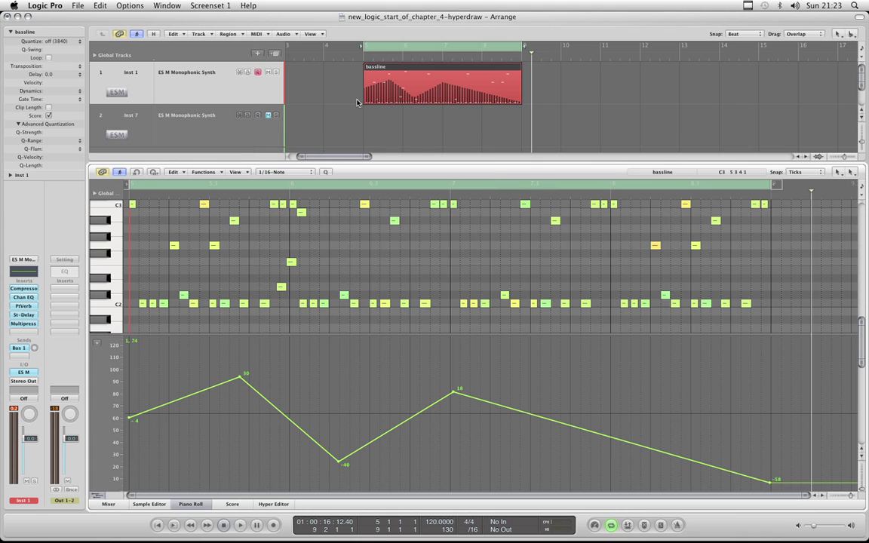
key("space")
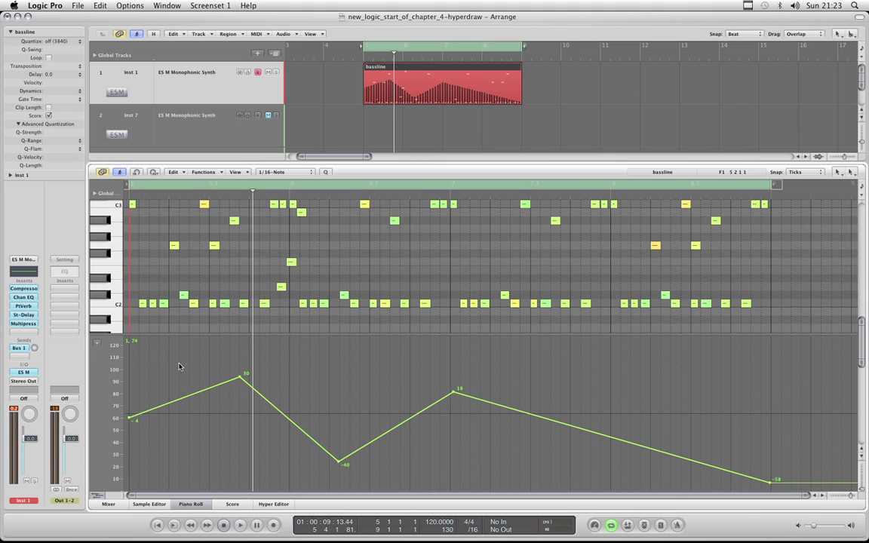
Step: Assign the Hyperdraw area to controller 90 (Ctrl 90) from the full MIDI controller list
left_click(95, 347)
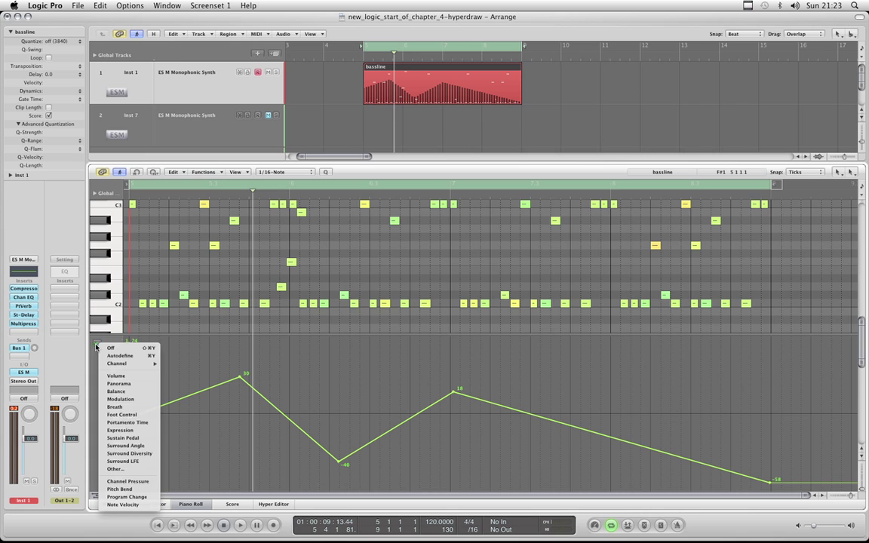
left_click(114, 467)
scroll(375, 282, "down", 10)
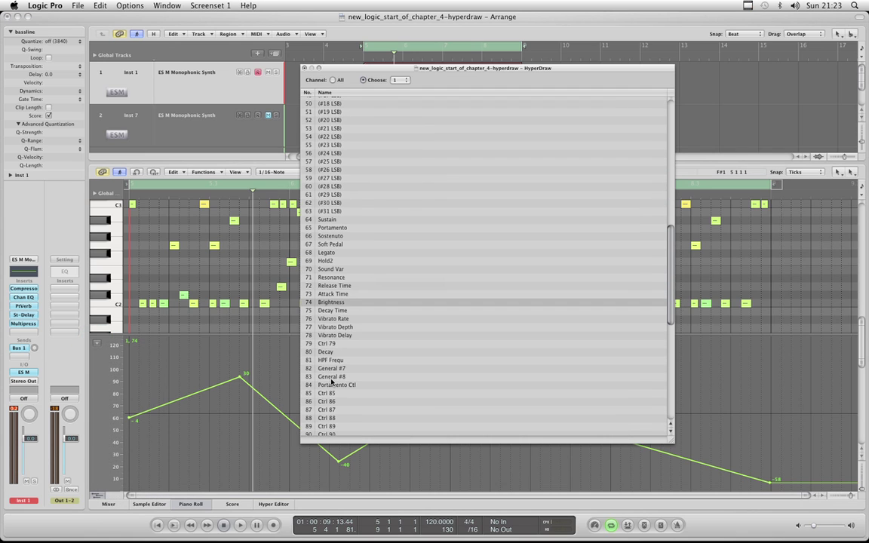
scroll(332, 380, "down", 2)
double_click(317, 385)
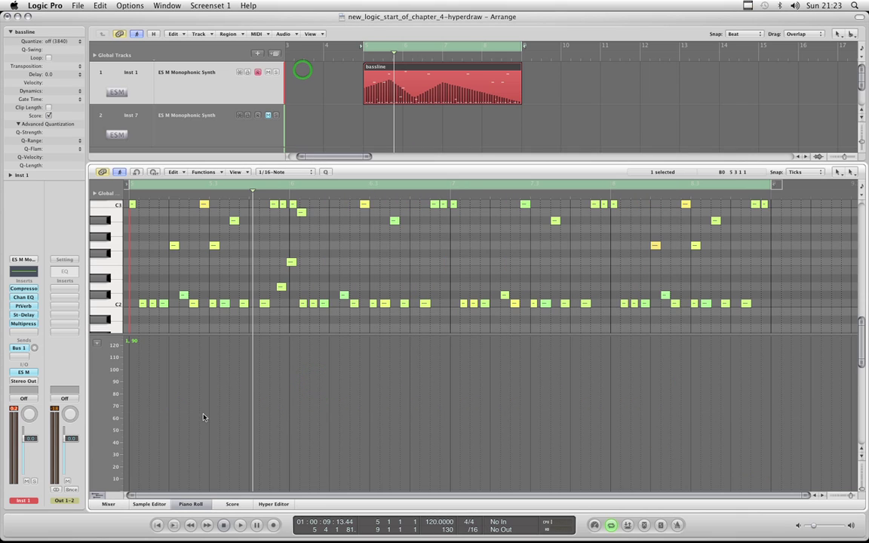
Step: Draw the first part of the controller 90 curve, descending from 72 through a node at 31 to 21
left_click(181, 404)
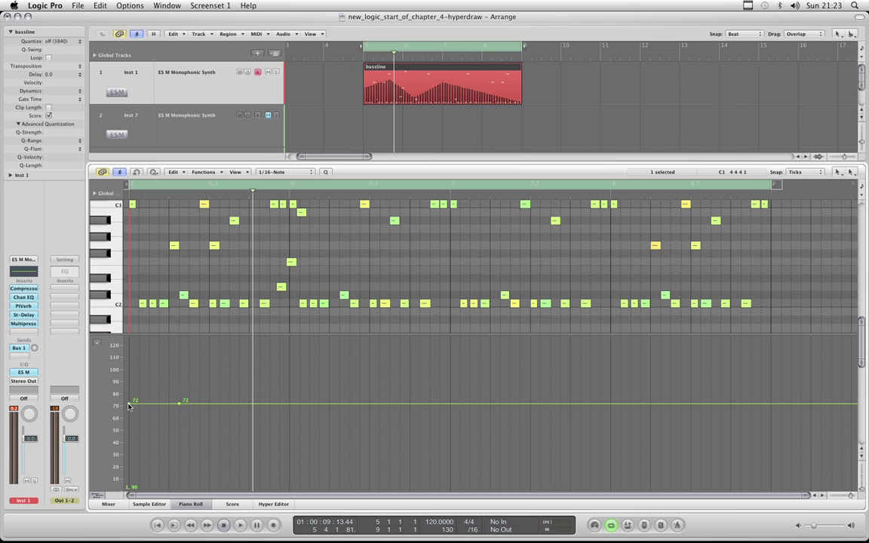
mouse_move(180, 405)
left_mouse_down()
mouse_move(225, 373)
mouse_move(224, 419)
mouse_move(218, 374)
left_mouse_up()
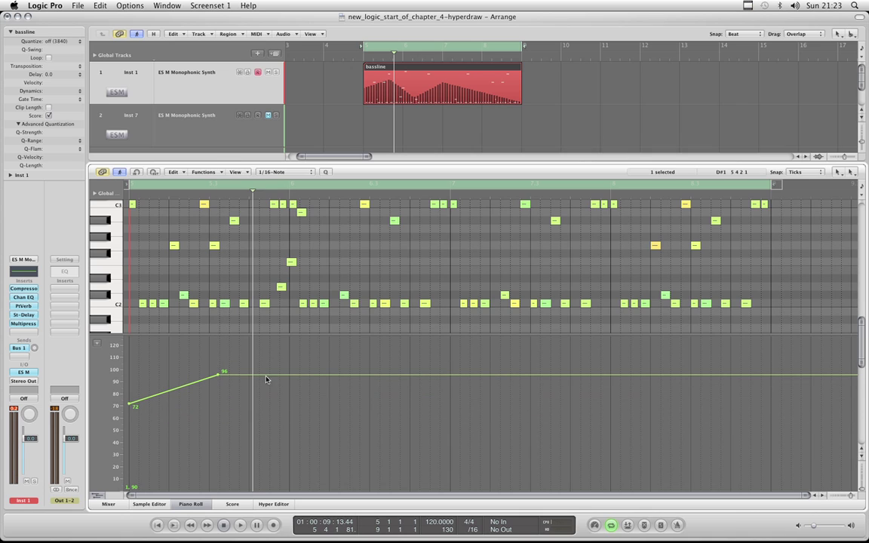
left_click_drag(310, 377, 379, 464)
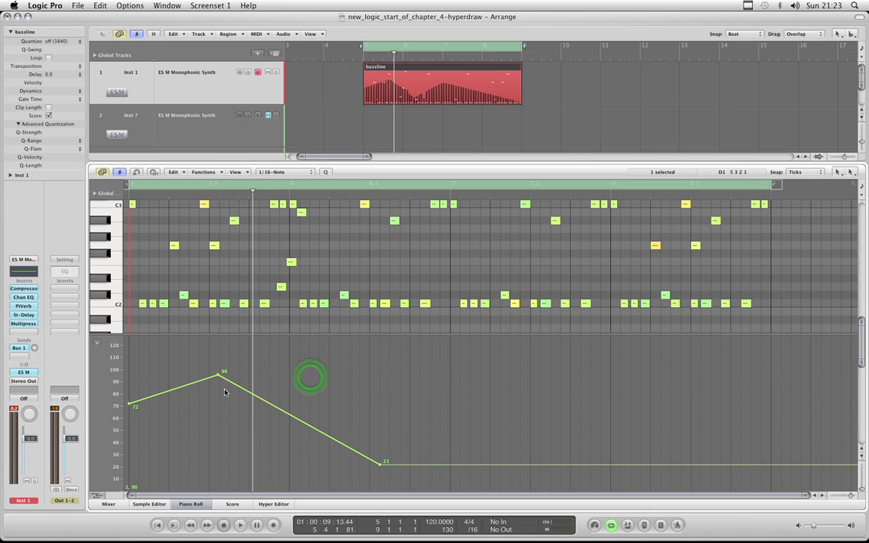
left_click_drag(218, 374, 218, 449)
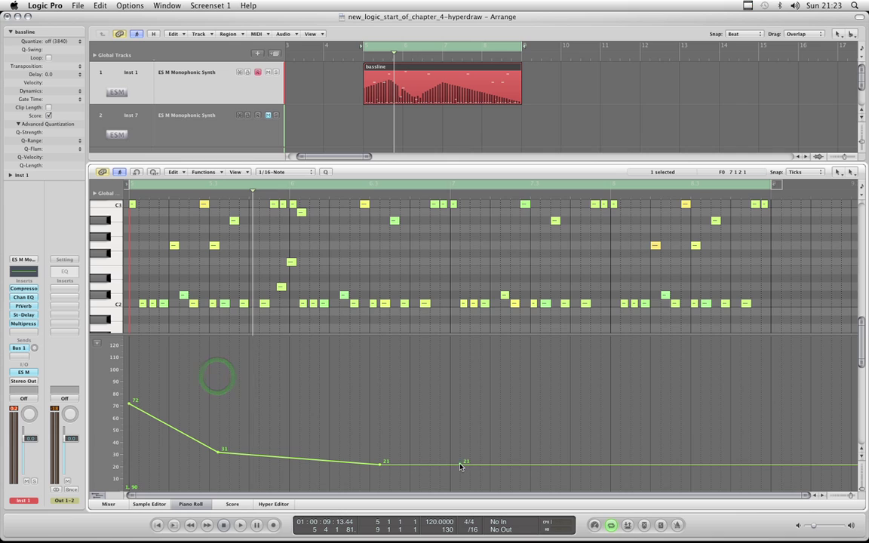
Step: Extend the controller 90 curve with nodes at 39, 19, 49 and 10, lower its second node to 24, and insert a 45 node near bar 6
left_click_drag(460, 464, 488, 445)
left_click_drag(549, 444, 548, 467)
left_click_drag(642, 469, 666, 430)
mouse_move(721, 432)
left_mouse_down()
mouse_move(781, 469)
mouse_move(769, 477)
left_mouse_up()
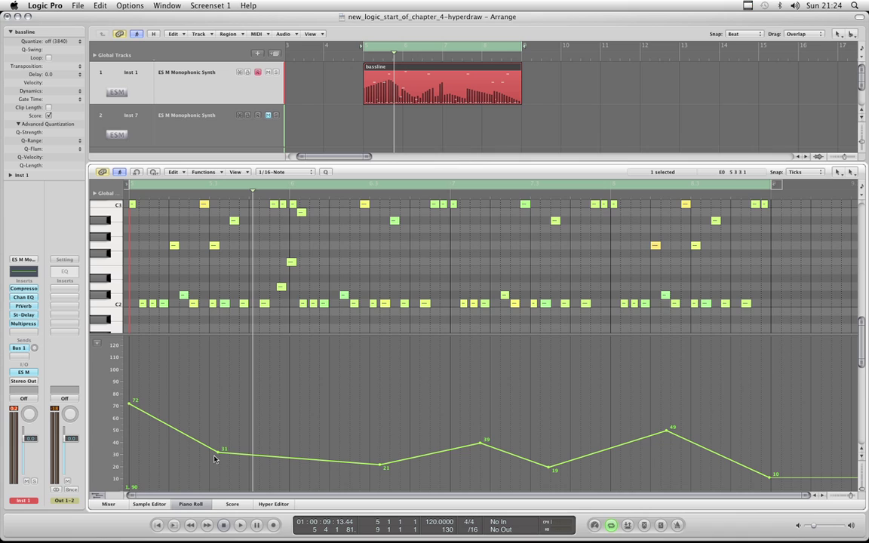
left_click_drag(217, 451, 217, 460)
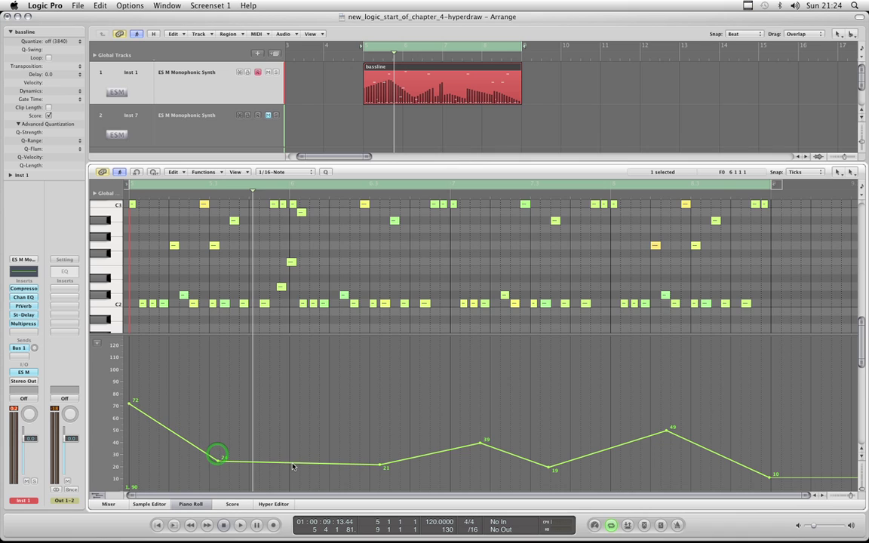
mouse_move(291, 466)
left_mouse_down()
mouse_move(290, 421)
mouse_move(290, 435)
left_mouse_up()
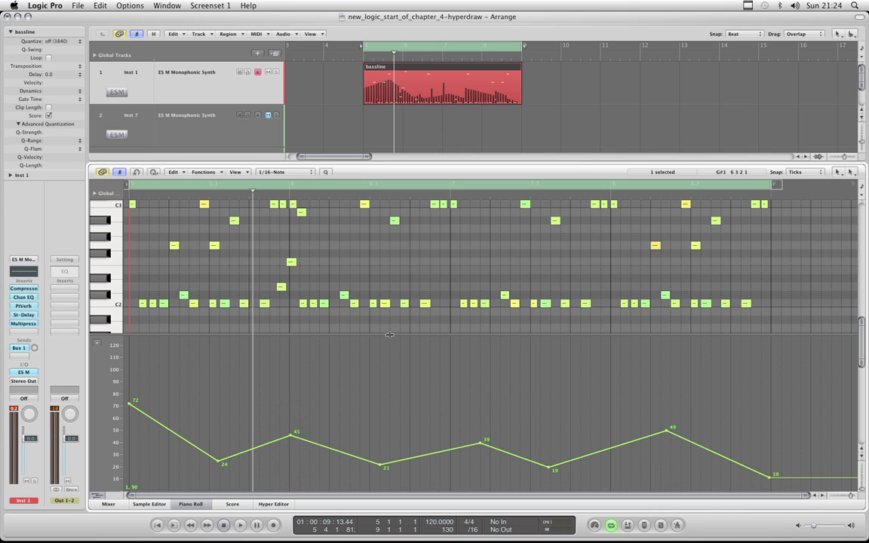
Step: Resize the Hyperdraw area, hide it, and close the Piano Roll editor
mouse_move(389, 335)
left_mouse_down()
mouse_move(391, 355)
mouse_move(390, 339)
left_mouse_up()
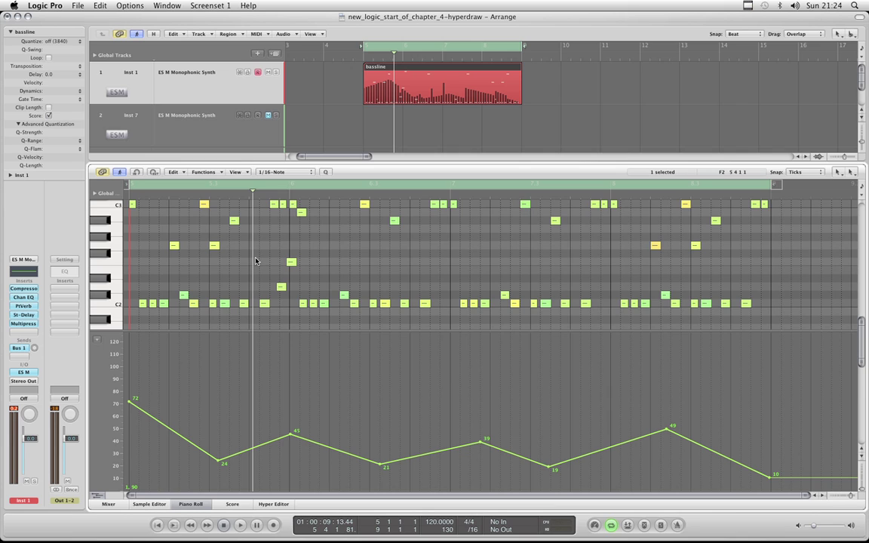
mouse_move(373, 331)
left_mouse_down()
mouse_move(374, 346)
mouse_move(374, 338)
left_mouse_up()
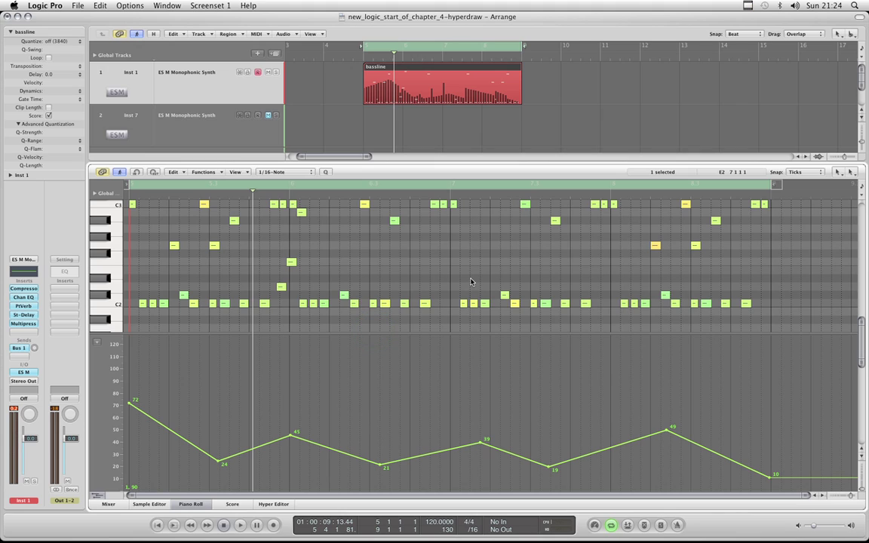
left_click(468, 174)
left_click(101, 496)
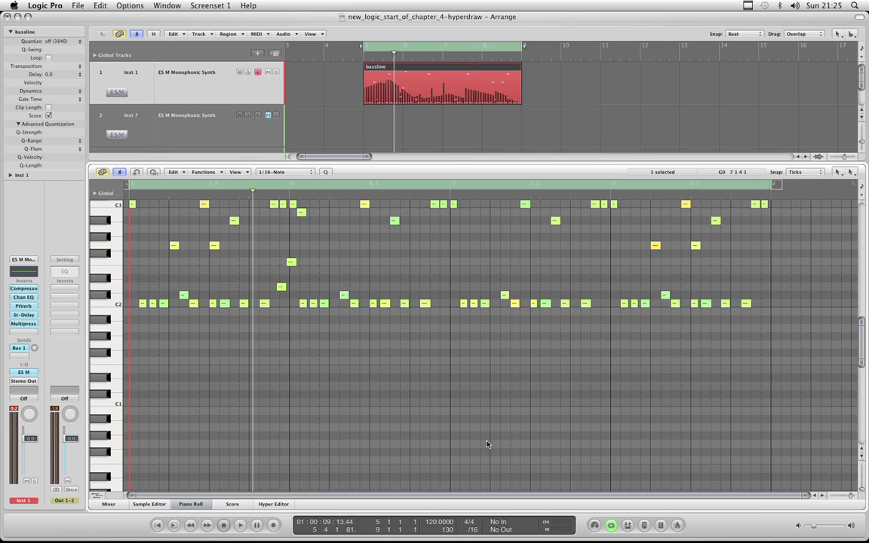
left_click(191, 504)
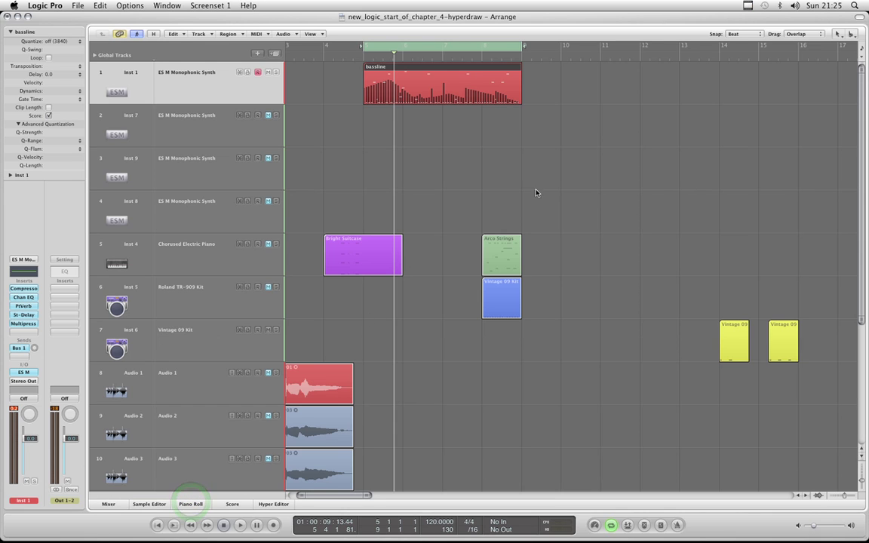
Step: Enlarge the bassline region in the Arrange area and display its note velocities in Hyperdraw directly on the region
key("ctrl+Right")
key("ctrl+Right")
key("ctrl+Down")
key("ctrl+Down")
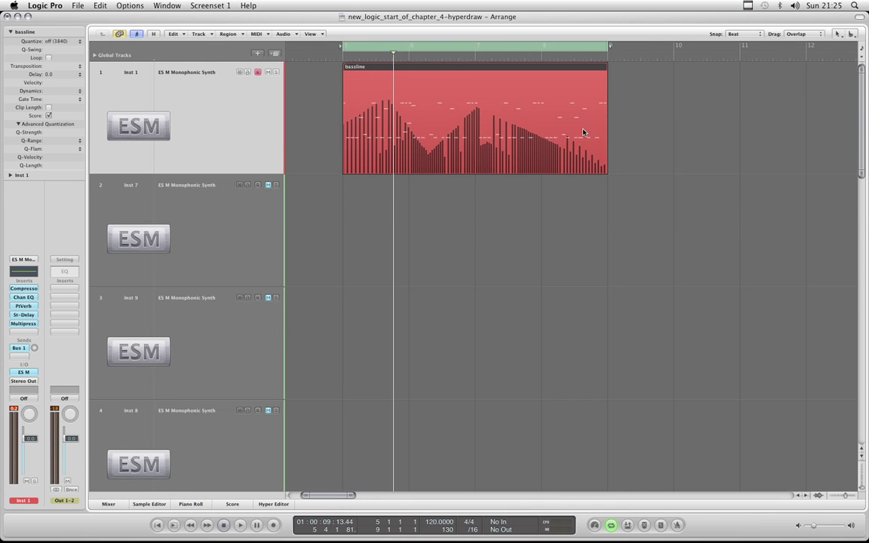
key("ctrl+Right")
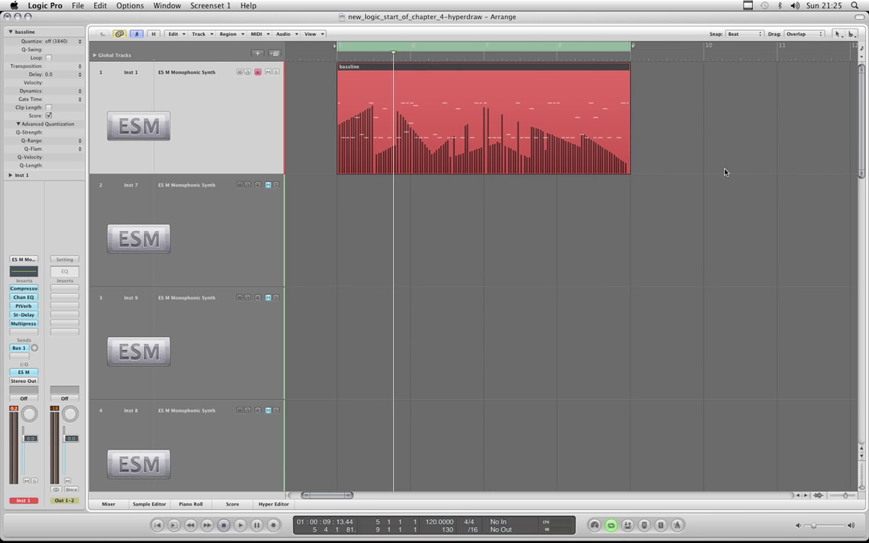
left_click(592, 67)
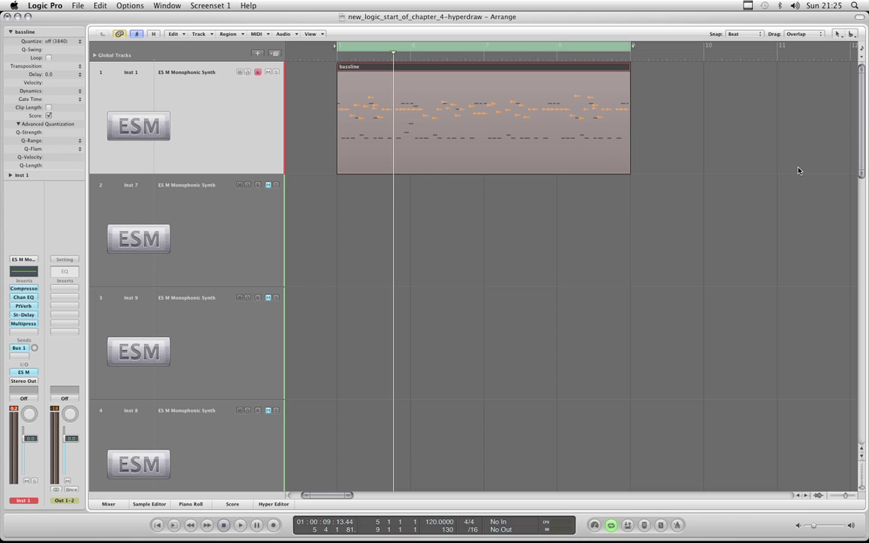
Step: Set the Arrange snap to Ticks and reposition a node in each of the region's controller 74 and controller 90 curves
left_click(735, 34)
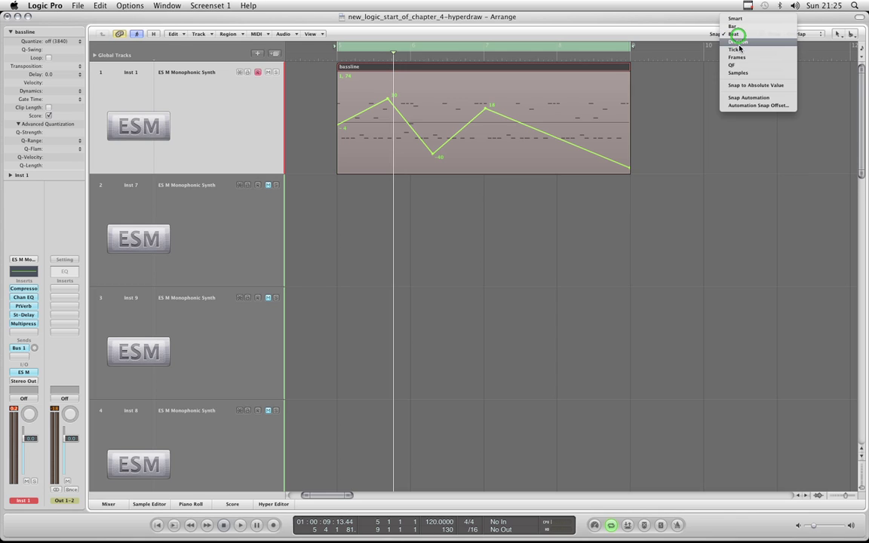
left_click(735, 49)
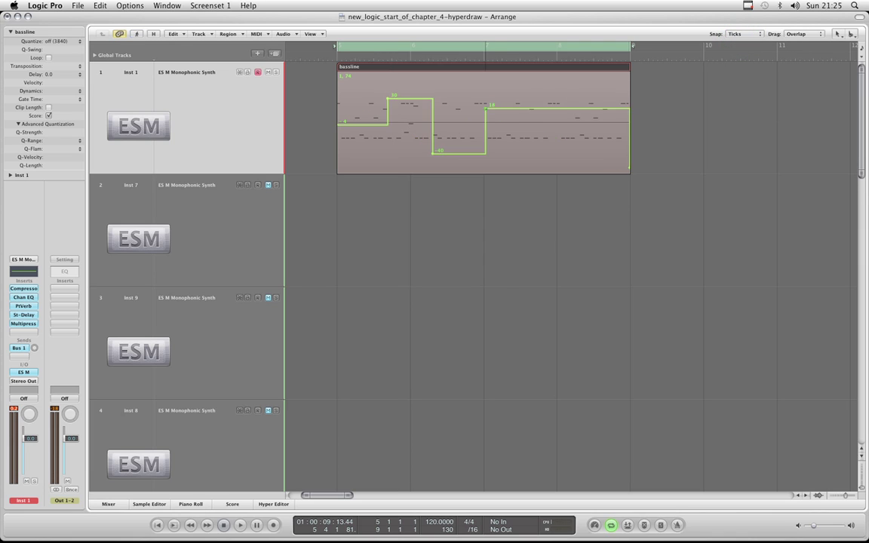
left_click_drag(485, 110, 506, 104)
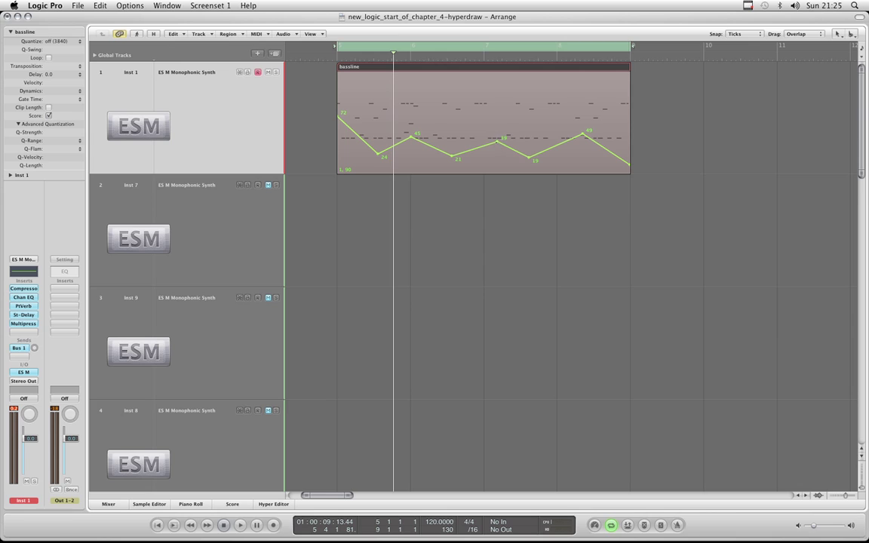
left_click_drag(503, 138, 492, 138)
Step: Display note velocity on the bassline region and turn the region's Hyperdraw off
key("ctrl+super+n")
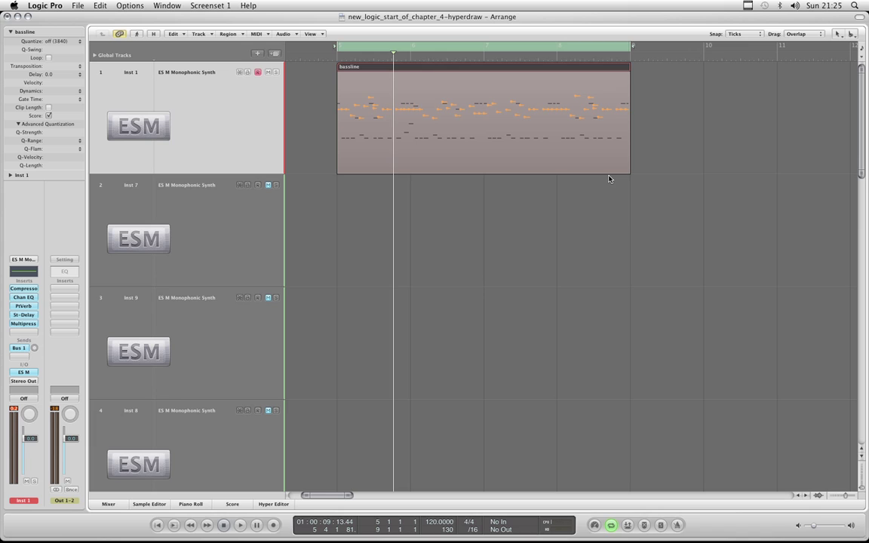
left_click(470, 107)
key("ctrl+super+x")
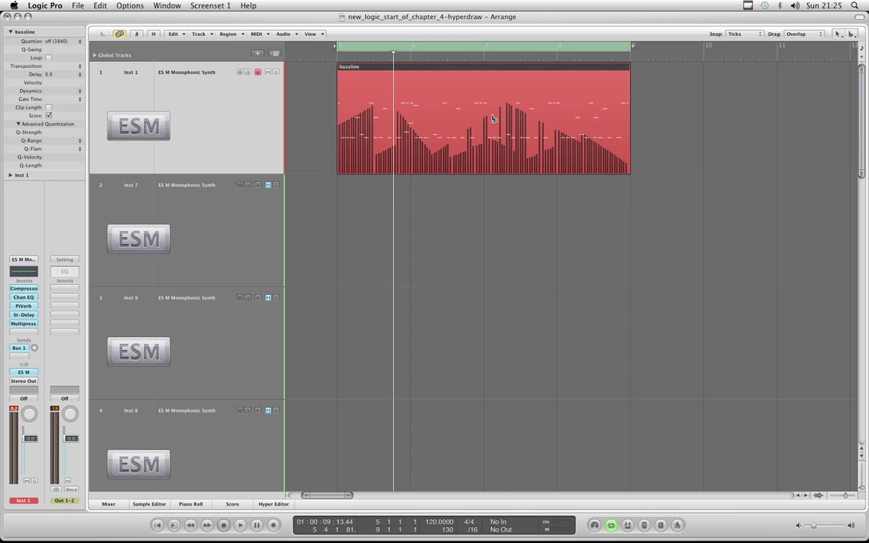
Step: Open the bassline region in the Piano Roll, show its controller 74 Hyperdraw area, shrink that area, and deselect the note
key("ctrl+super+x")
key("ctrl+super+x")
key("ctrl+super+x")
left_click(191, 504)
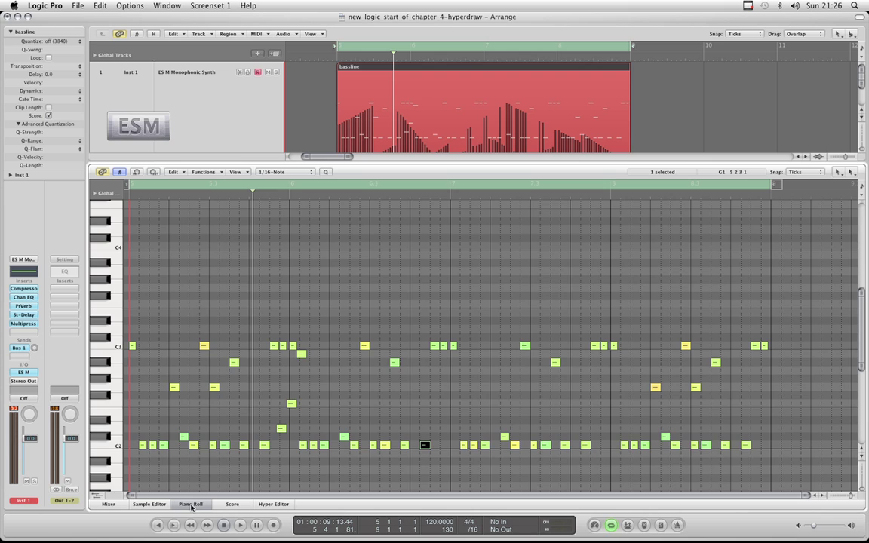
left_click(100, 496)
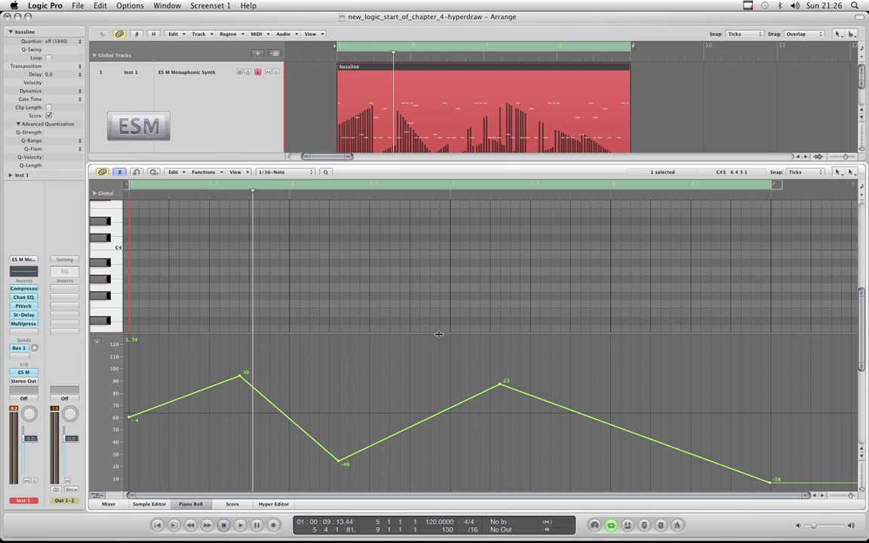
left_click_drag(441, 339, 437, 357)
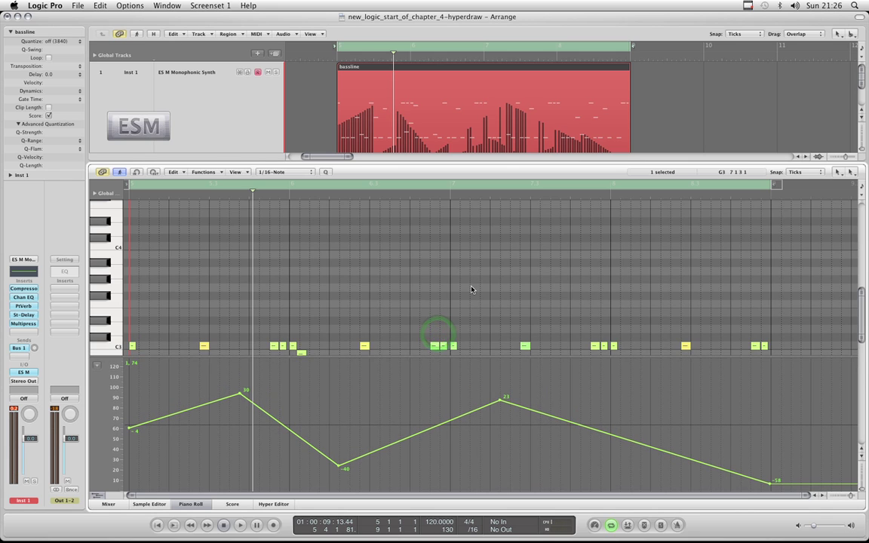
scroll(460, 290, "down", 5)
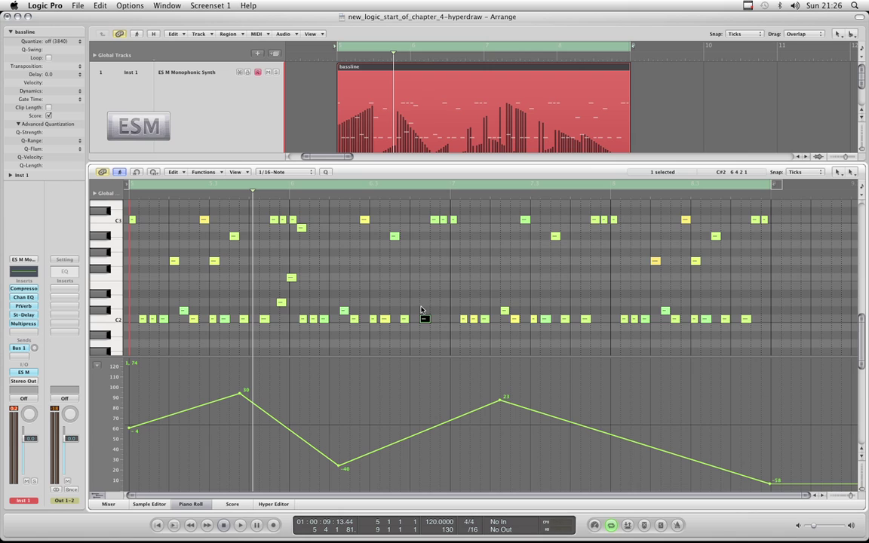
left_click(421, 307)
left_click(253, 246)
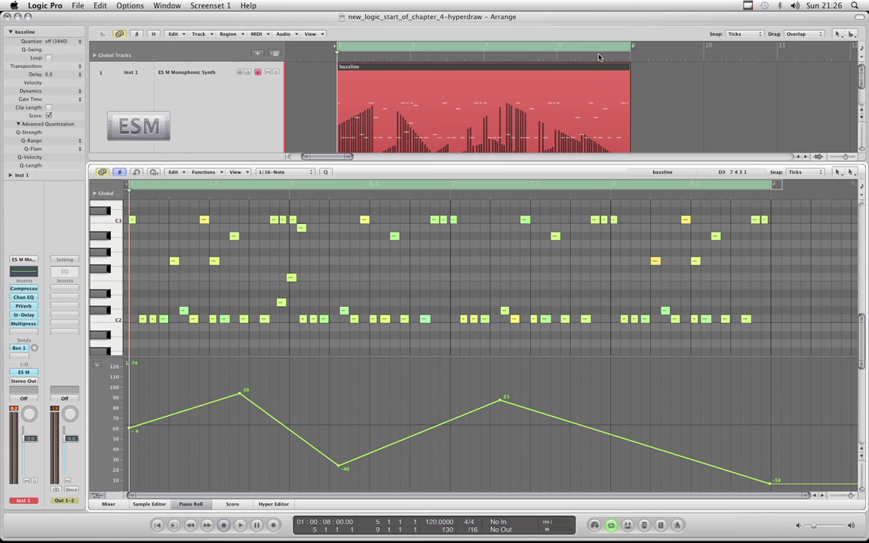
Step: Zoom the Arrange area out horizontally and reduce its track height
left_click(567, 34)
key("ctrl+Left")
key("ctrl+Left")
key("ctrl+Left")
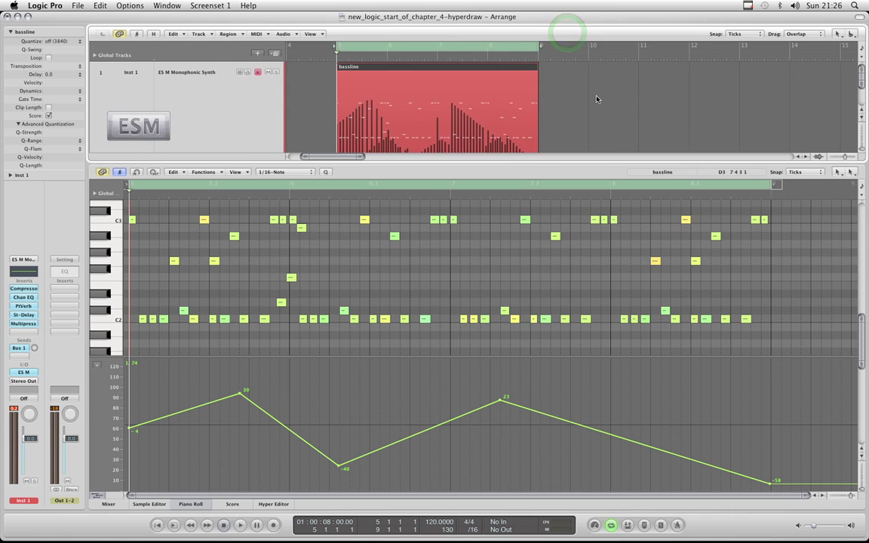
key("ctrl+Up")
key("ctrl+Left")
key("ctrl+Left")
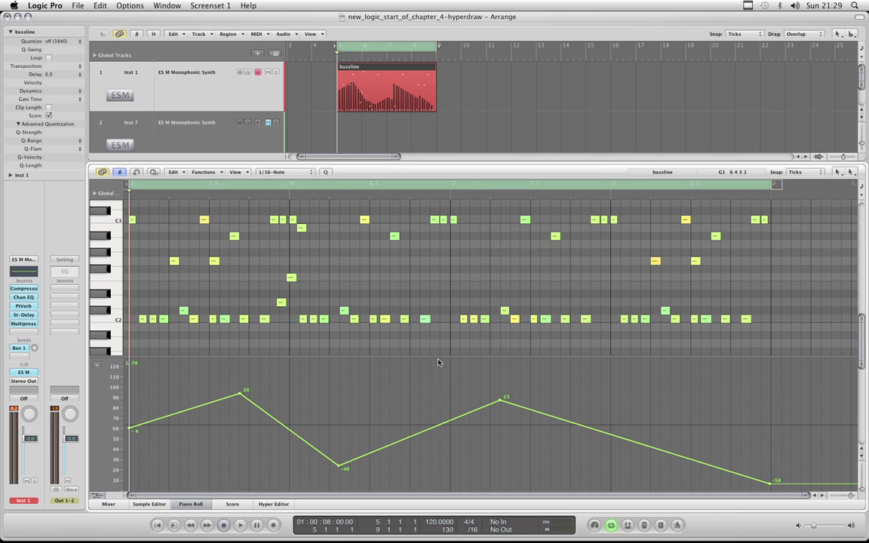
mouse_move(438, 358)
left_mouse_down()
mouse_move(438, 369)
mouse_move(443, 357)
left_mouse_up()
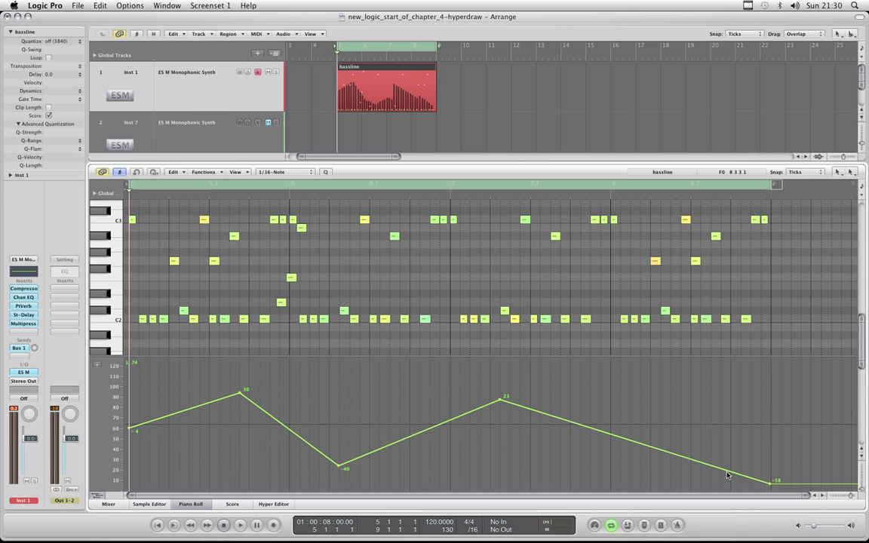
Step: Delete all nodes of the bassline's controller 74 and controller 90 curves in Hyperdraw
mouse_move(769, 484)
left_mouse_down()
mouse_move(713, 456)
mouse_move(303, 436)
mouse_move(204, 405)
mouse_move(146, 433)
left_mouse_up()
left_click(129, 428)
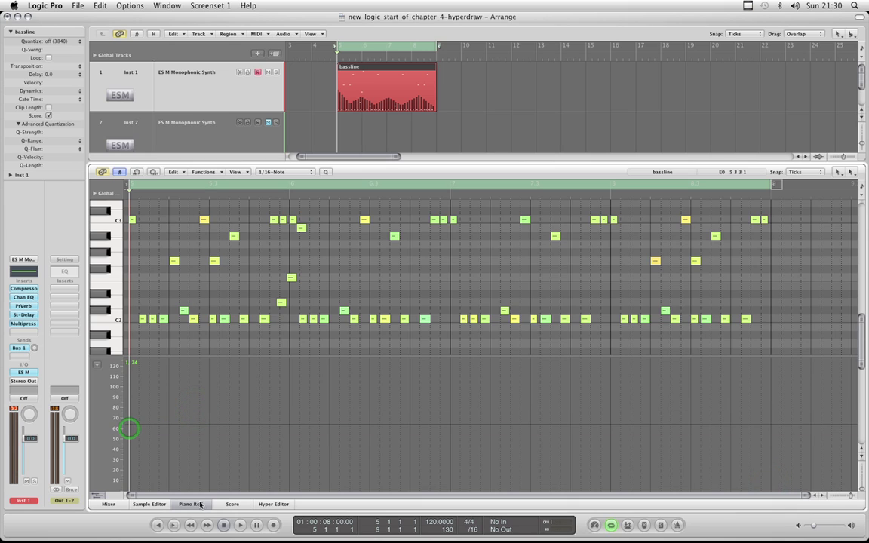
key("super+z")
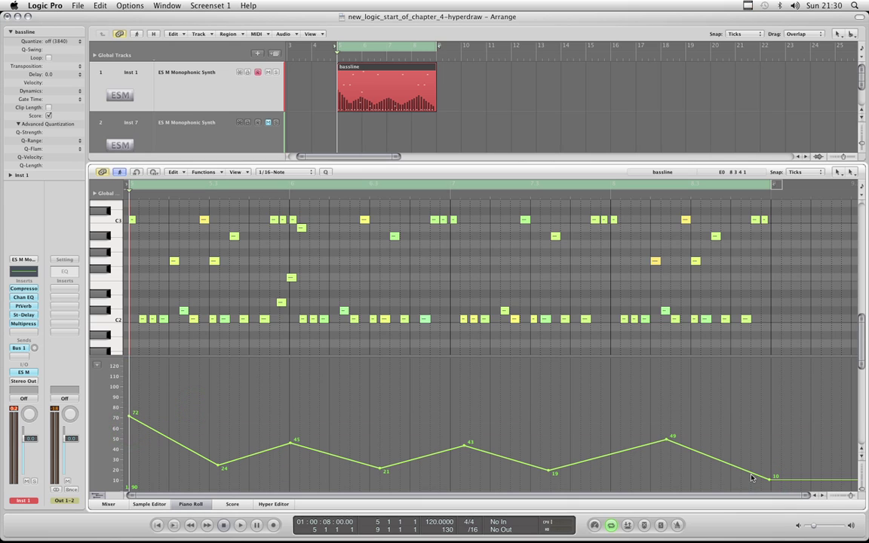
mouse_move(772, 481)
left_mouse_down()
mouse_move(430, 409)
mouse_move(178, 441)
mouse_move(156, 425)
left_mouse_up()
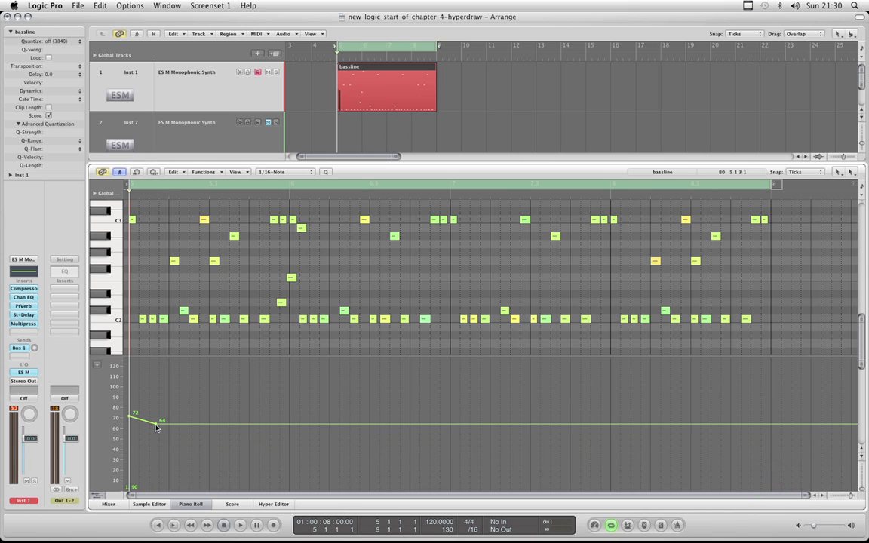
left_click(156, 425)
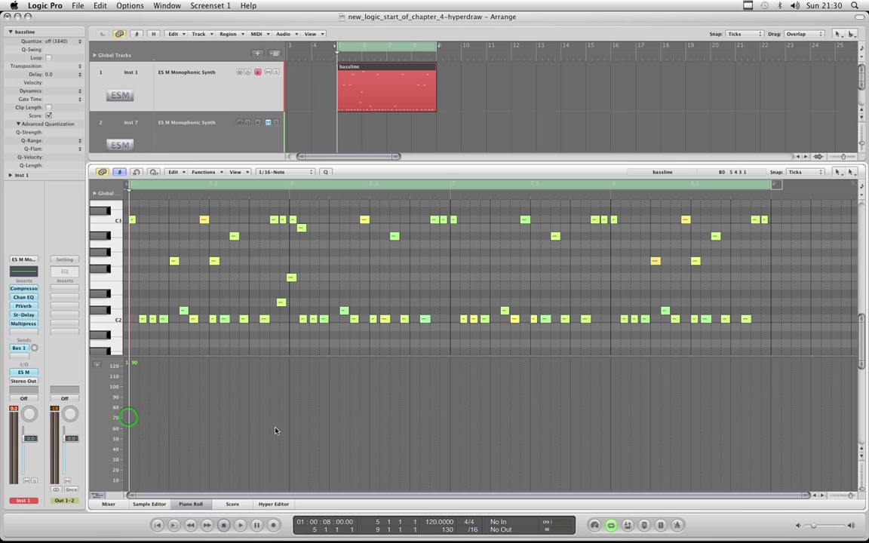
Step: Toggle the Piano Roll's Hyperdraw between note velocity and off several times, finishing with it off
key("ctrl+super+m")
key("ctrl+super+x")
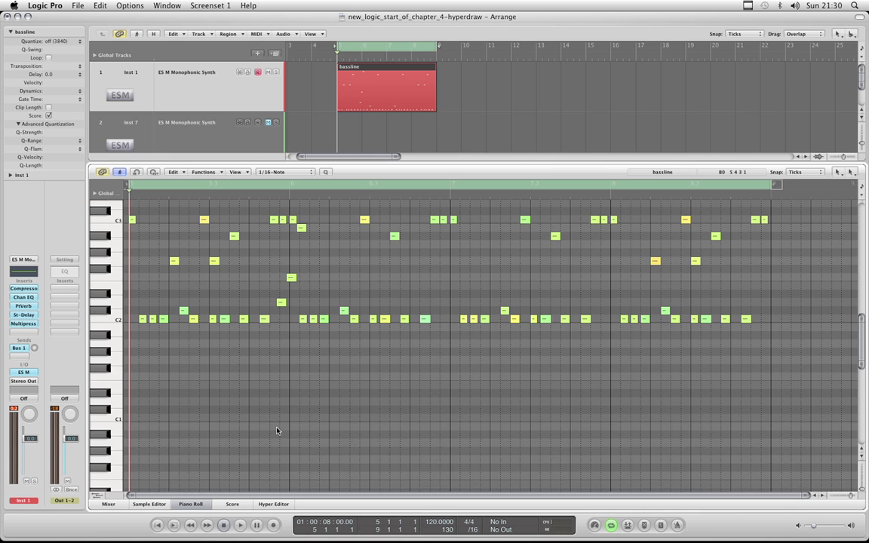
key("ctrl+super+n")
key("ctrl+super+x")
key("ctrl+super+n")
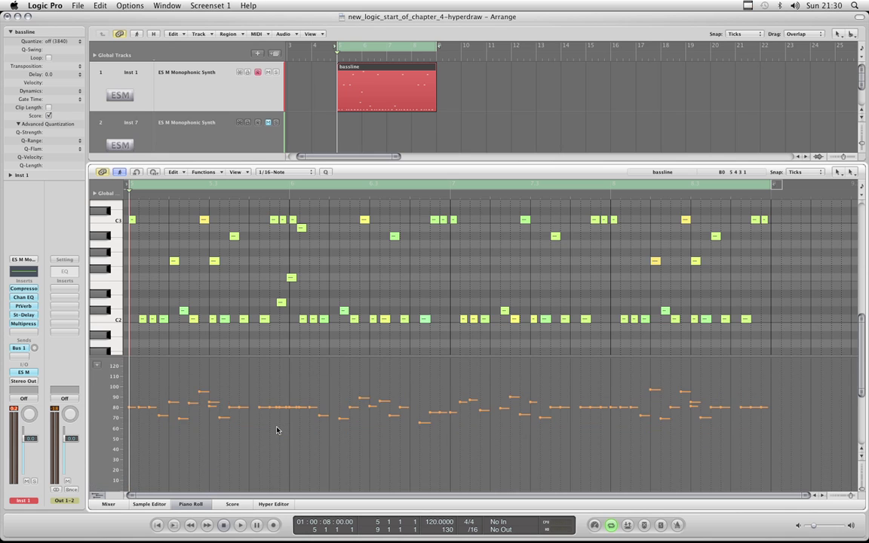
key("ctrl+super+x")
key("ctrl+super+n")
key("ctrl+super+x")
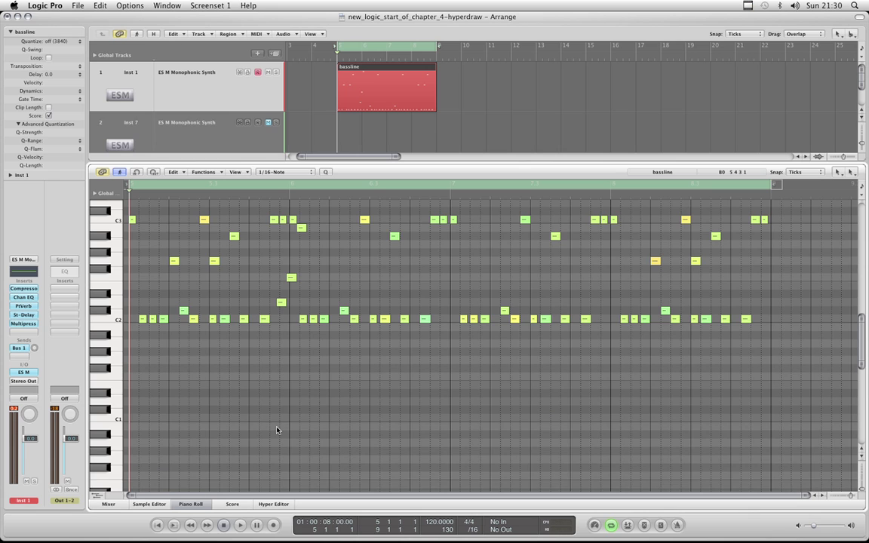
key("ctrl+super+n")
key("ctrl+super+x")
key("ctrl+super+n")
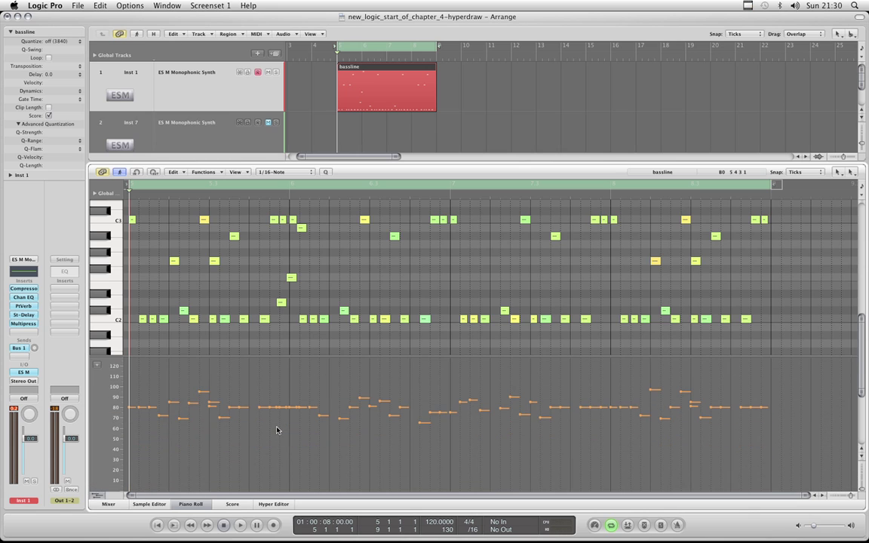
key("ctrl+super+x")
key("ctrl+super+n")
key("ctrl+super+x")
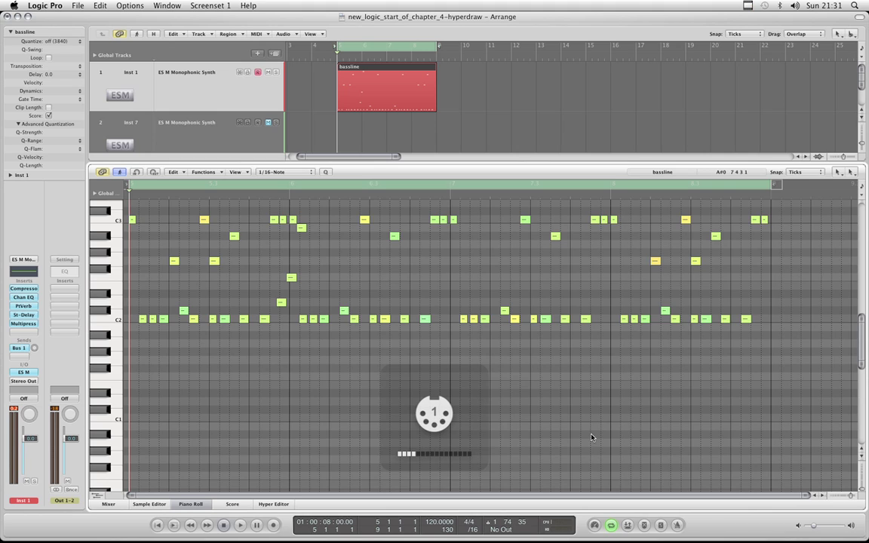
Step: Bring up the Step Input Keyboard window and close it again
left_click(518, 524)
key("alt+super+k")
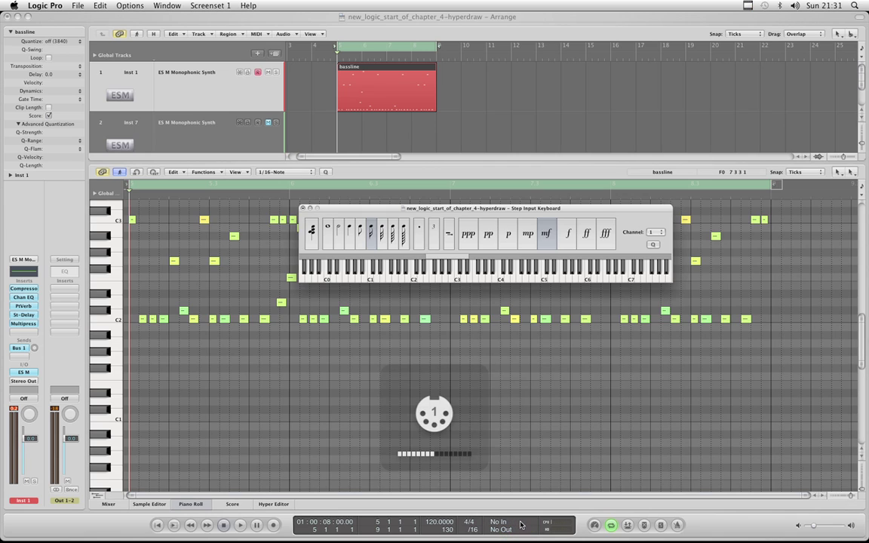
key("alt+super+k")
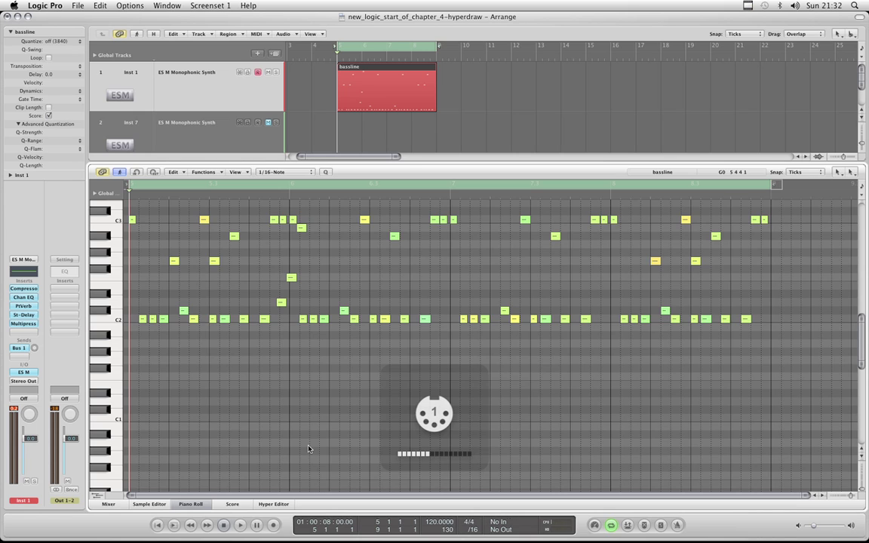
Step: Close the Piano Roll and record controller 74 movements on track 1 over the cycle area from bar 5 to 9
left_click(200, 507)
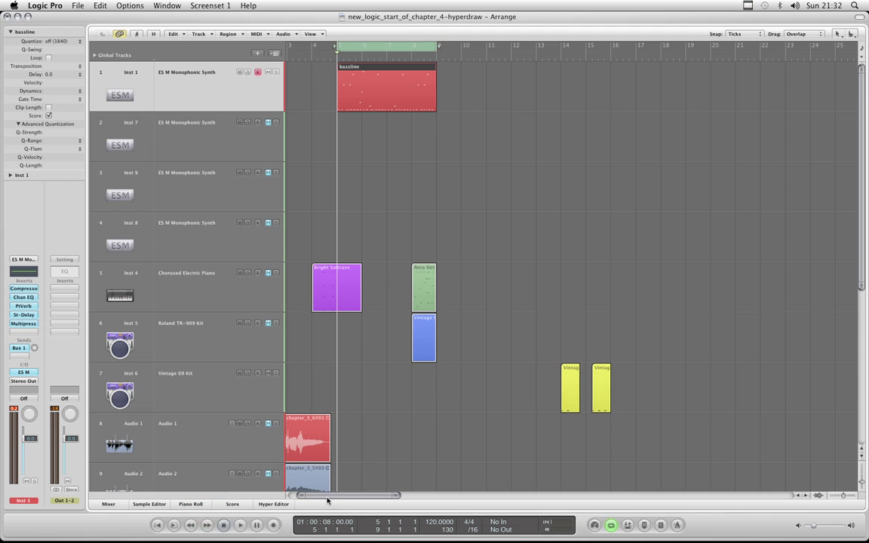
left_click_drag(326, 497, 316, 496)
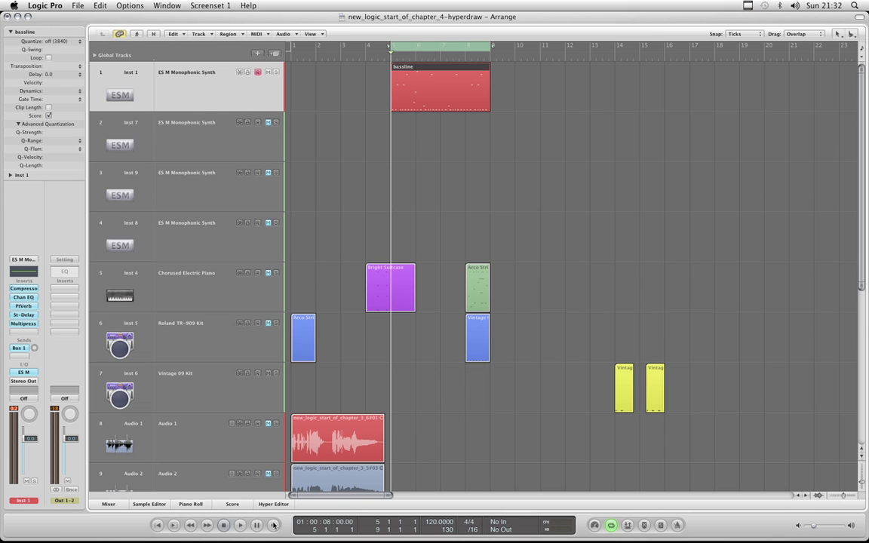
key("ctrl+Right")
key("ctrl+Right")
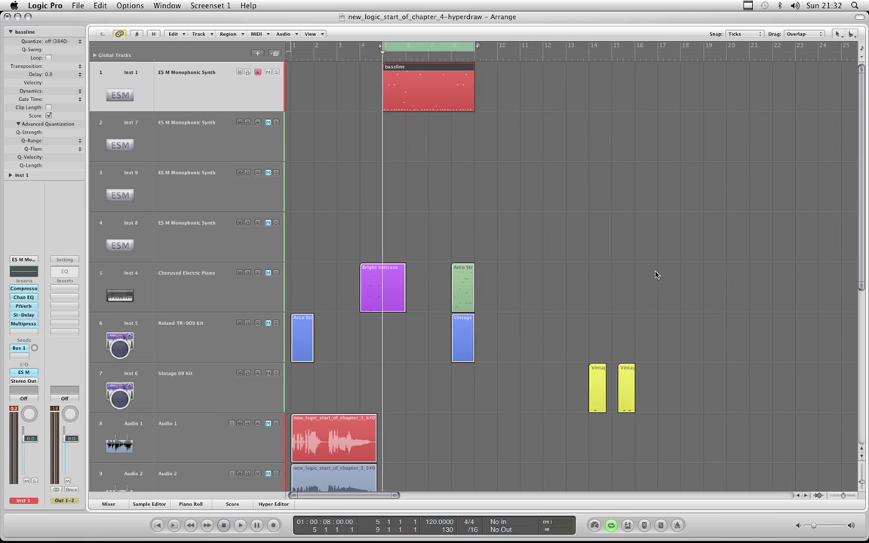
left_click(275, 525)
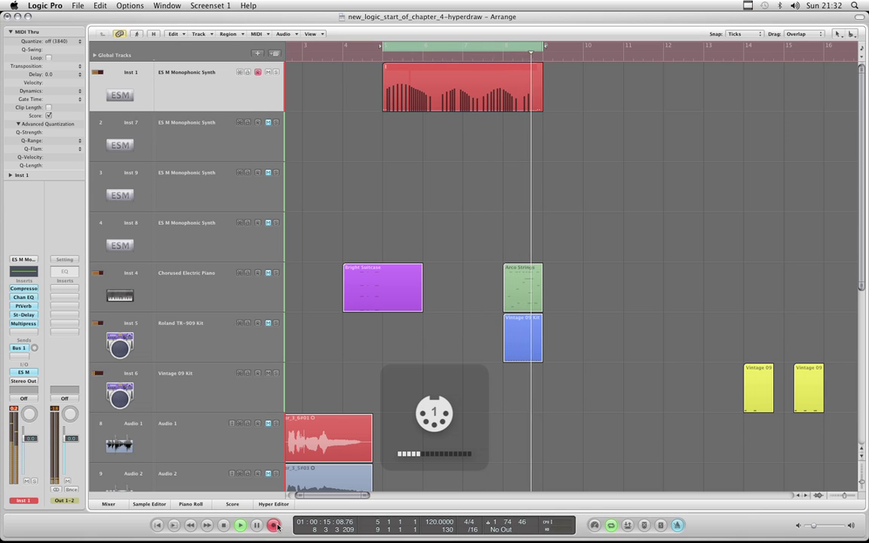
key("space")
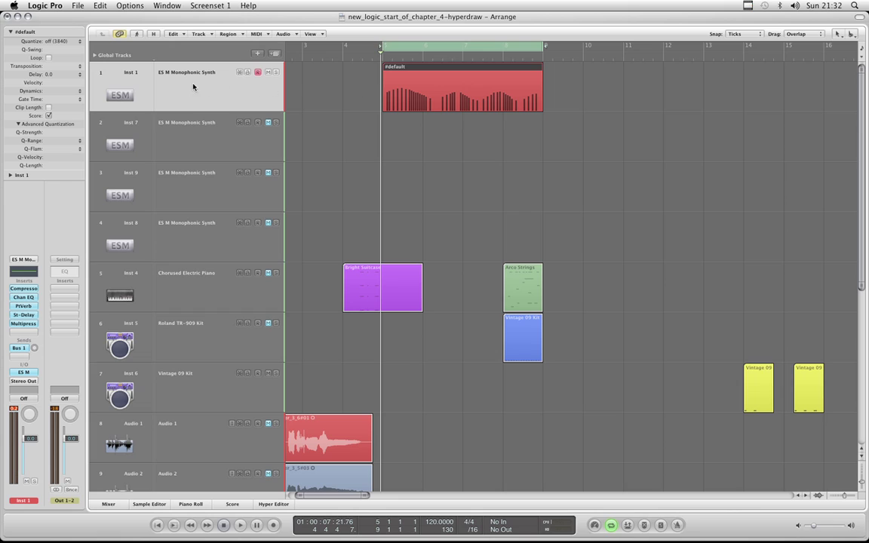
Step: Move the recorded #default region down to track 2 and align its start with bar 5 using Beat snap
left_click(456, 69)
left_click_drag(455, 69, 470, 129)
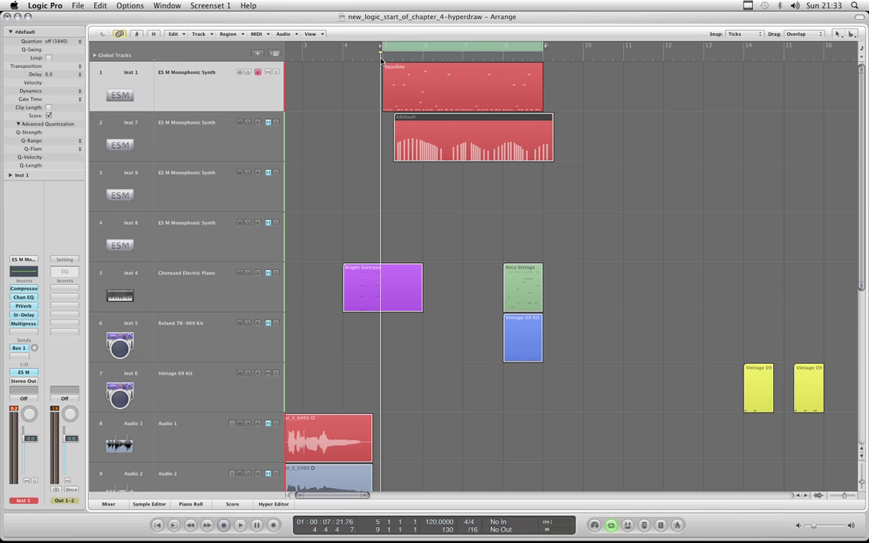
left_click(343, 52)
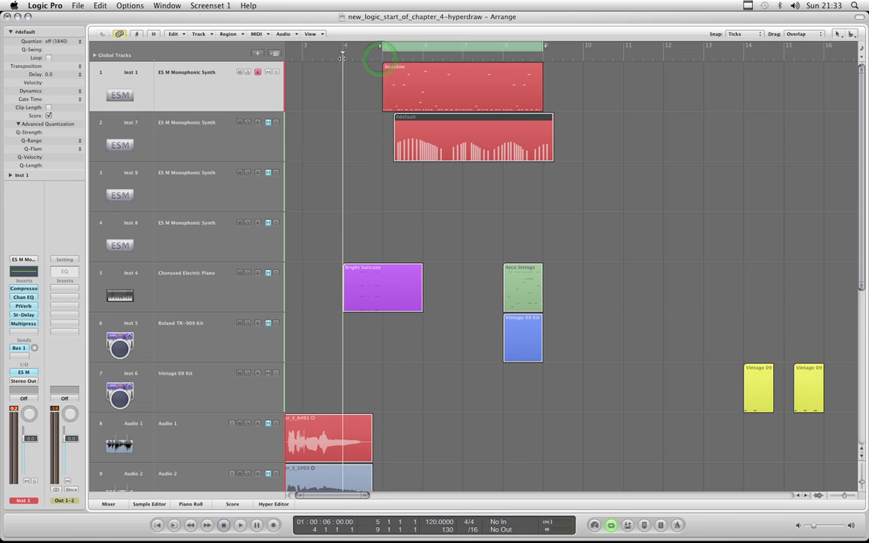
left_click(742, 34)
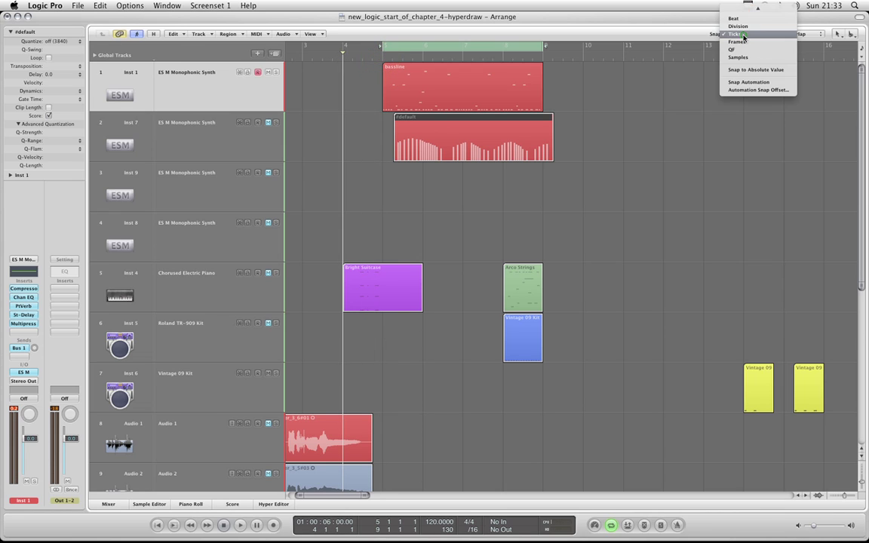
left_click(734, 18)
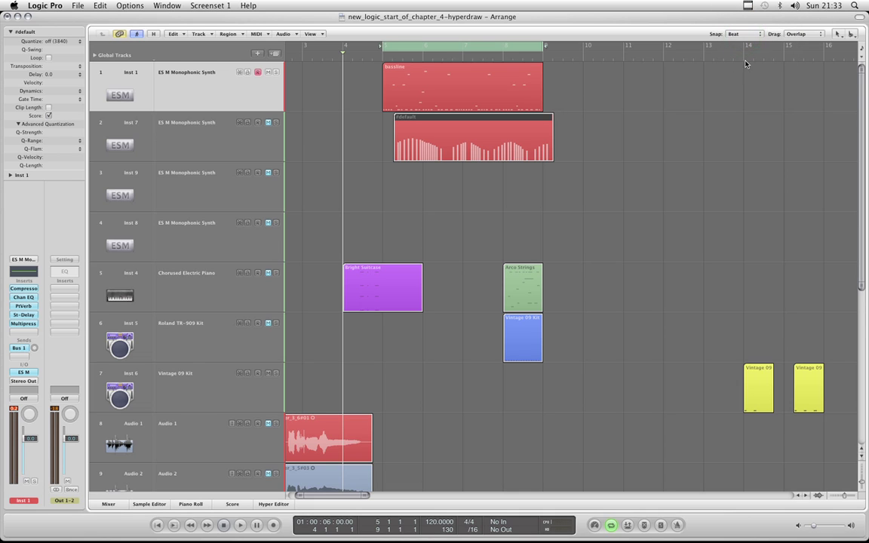
left_click(747, 34)
left_click(747, 33)
left_click_drag(519, 116, 508, 117)
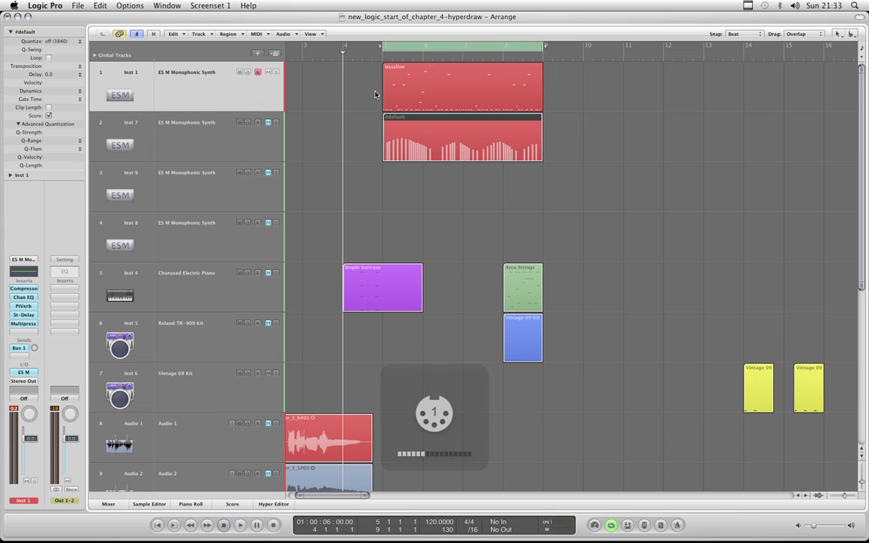
Step: Alternate between tracks 1 and 2 to compare their channel strips and regions, ending on track 1
left_click(262, 92)
left_click(259, 143)
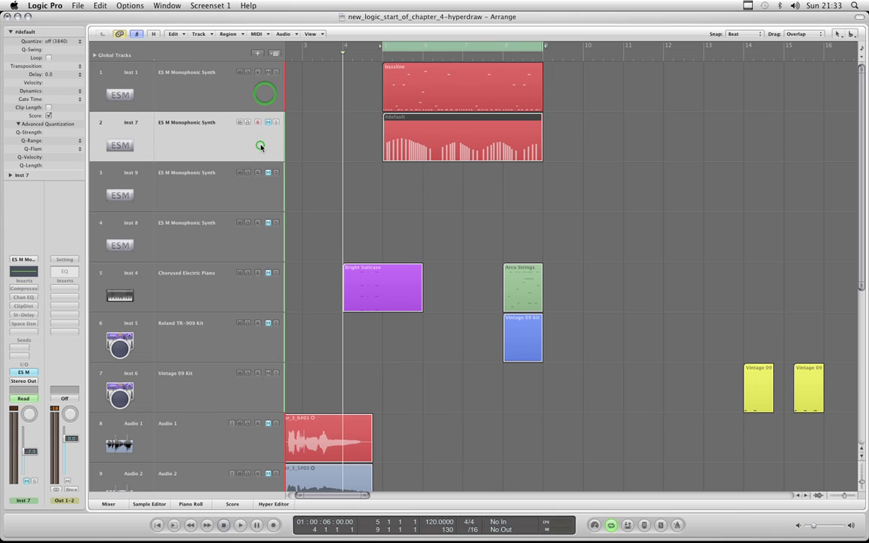
left_click(254, 97)
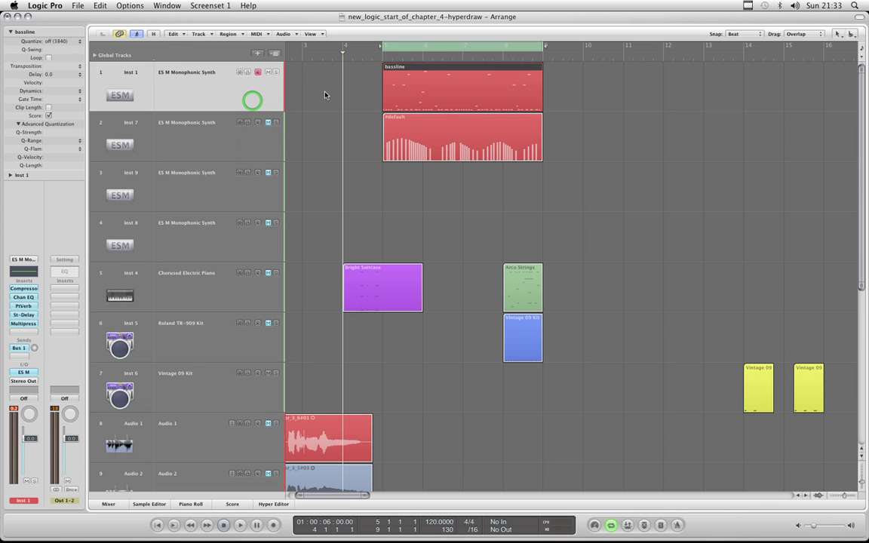
left_click(256, 130)
left_click(254, 94)
left_click(259, 130)
left_click(263, 92)
left_click(218, 133)
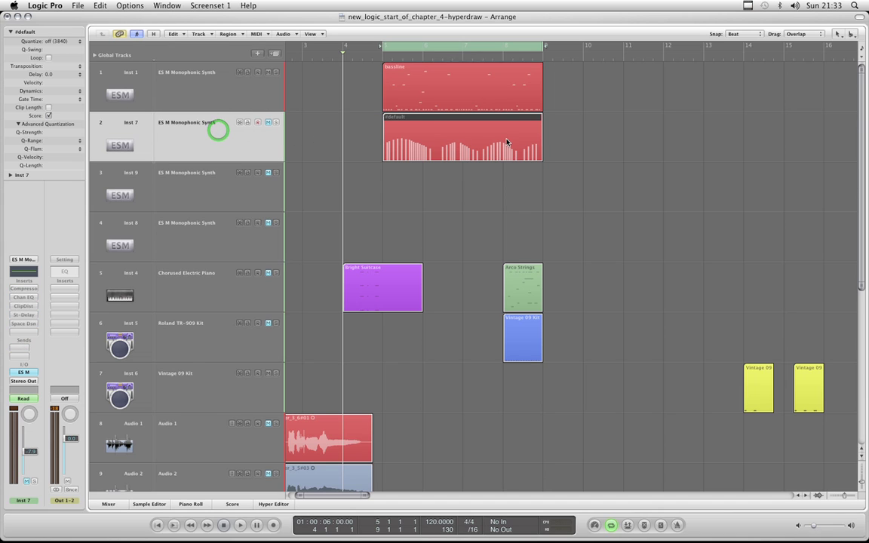
left_click(252, 92)
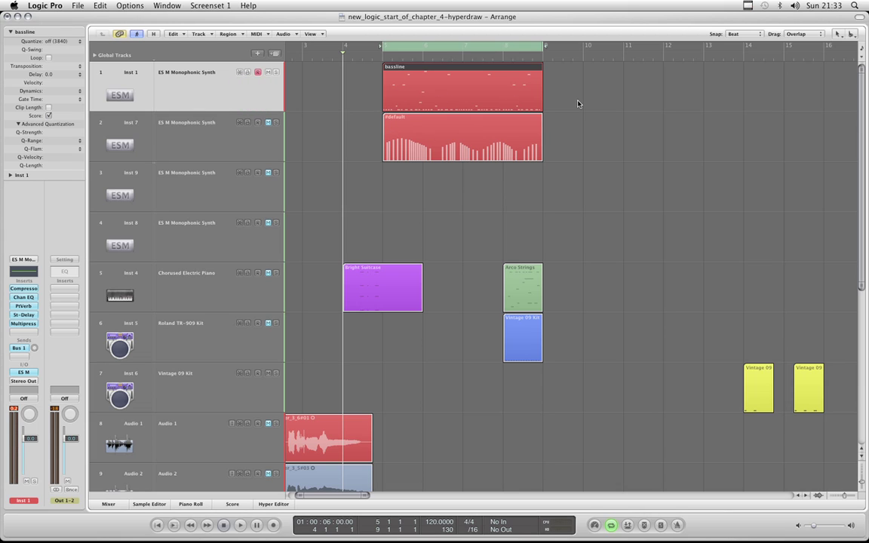
Step: Merge the bassline and #default regions on tracks 1 and 2 with the Glue Tool, then restore the Pointer Tool
key("Escape")
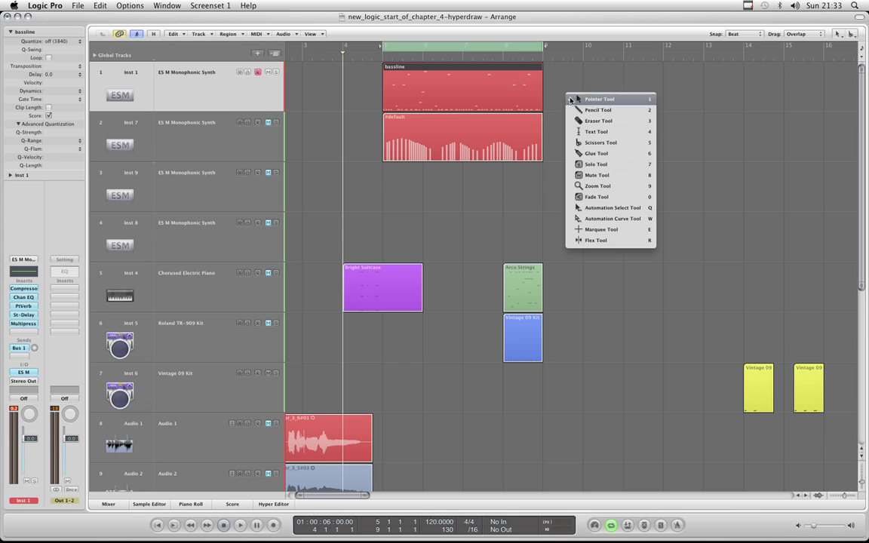
left_click(592, 153)
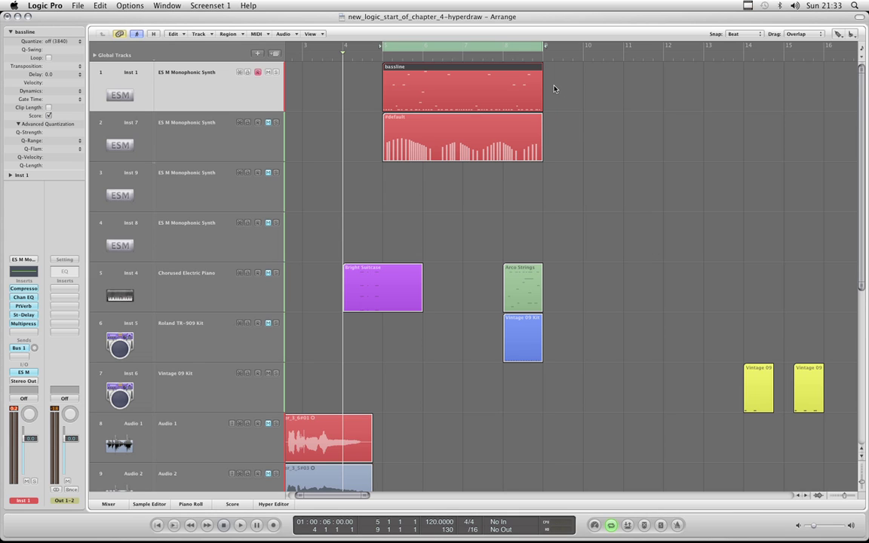
left_click_drag(553, 88, 463, 90)
left_click(476, 88)
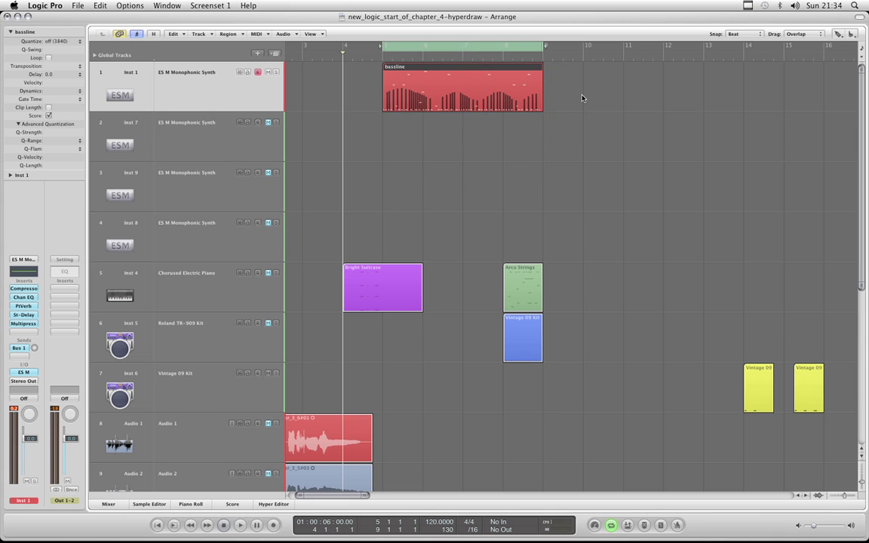
key("Escape")
Step: Show the bassline's controller 74 in Piano Roll Hyperdraw and smooth its stepped nodes, starting the curve at bar 5 around 50
double_click(494, 71)
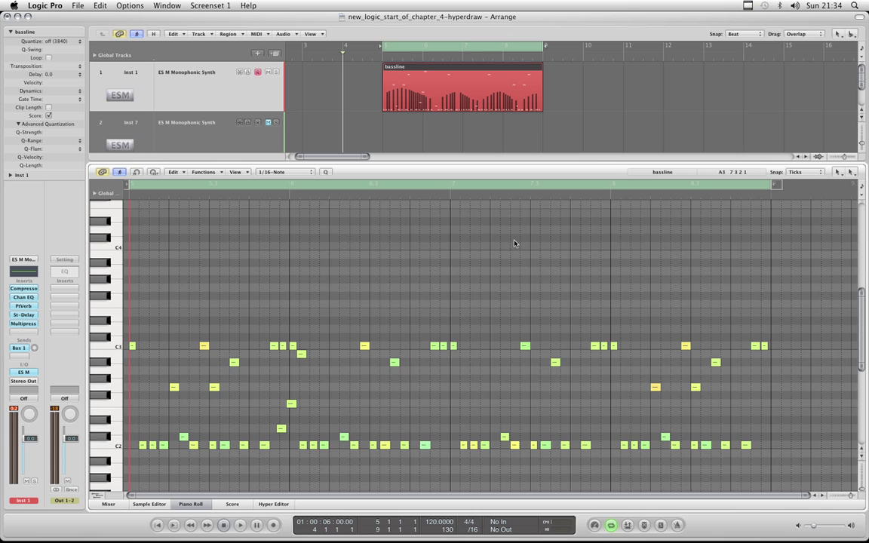
key("ctrl+super+a")
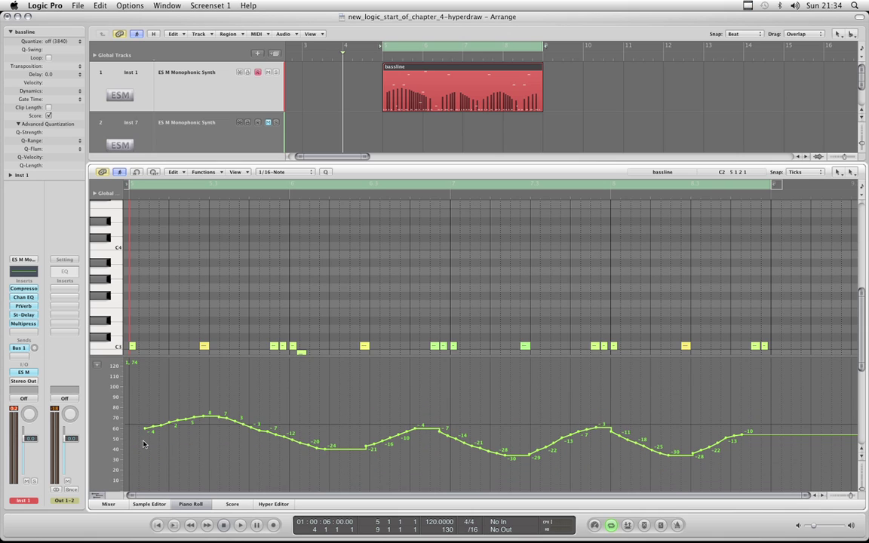
left_click_drag(144, 430, 131, 439)
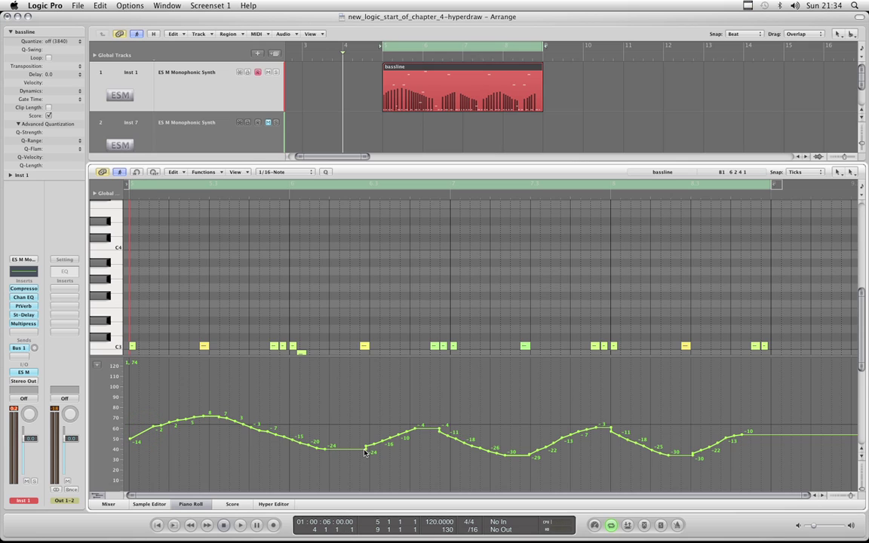
left_click_drag(439, 428, 434, 430)
left_click(611, 428)
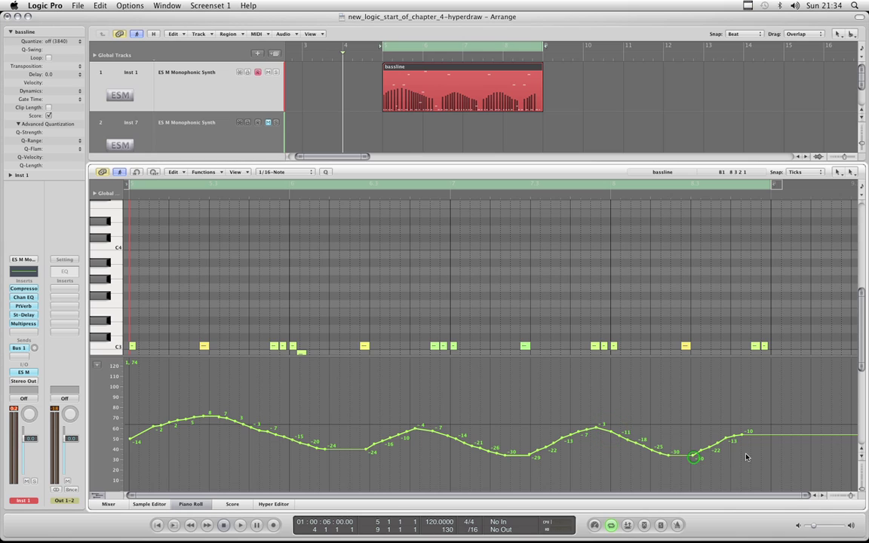
mouse_move(742, 436)
left_mouse_down()
mouse_move(771, 441)
mouse_move(751, 435)
left_mouse_up()
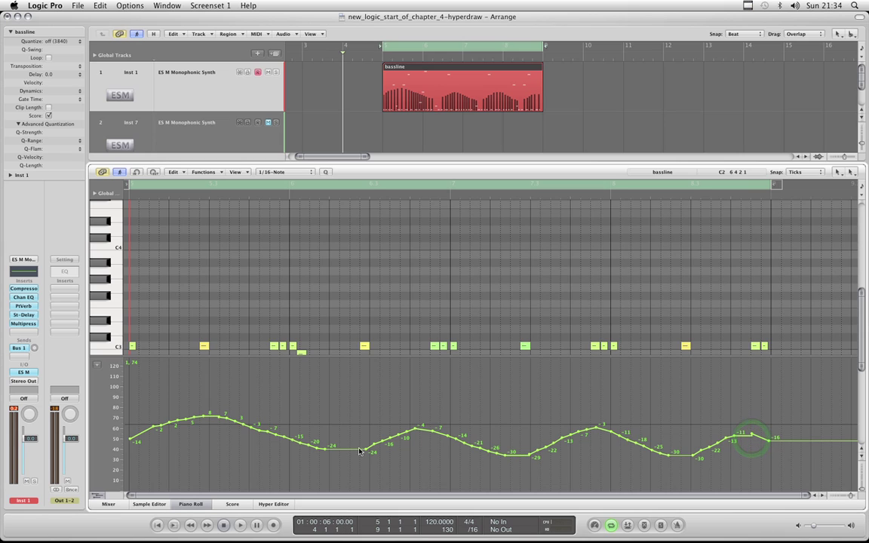
Step: Reshape the controller 74 dip after bar 6 to about 37, smooth the opening rise, and close the Piano Roll
mouse_move(362, 452)
left_mouse_down()
mouse_move(333, 450)
mouse_move(345, 455)
left_mouse_up()
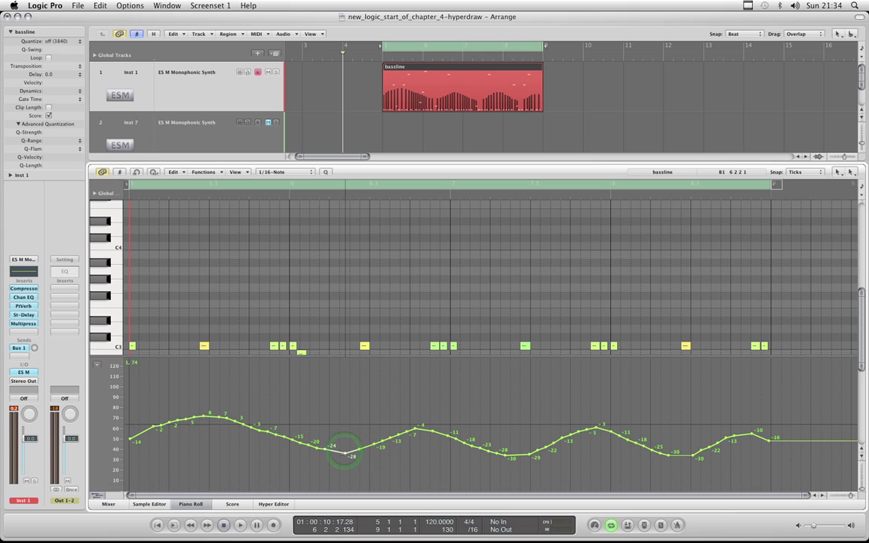
key("space")
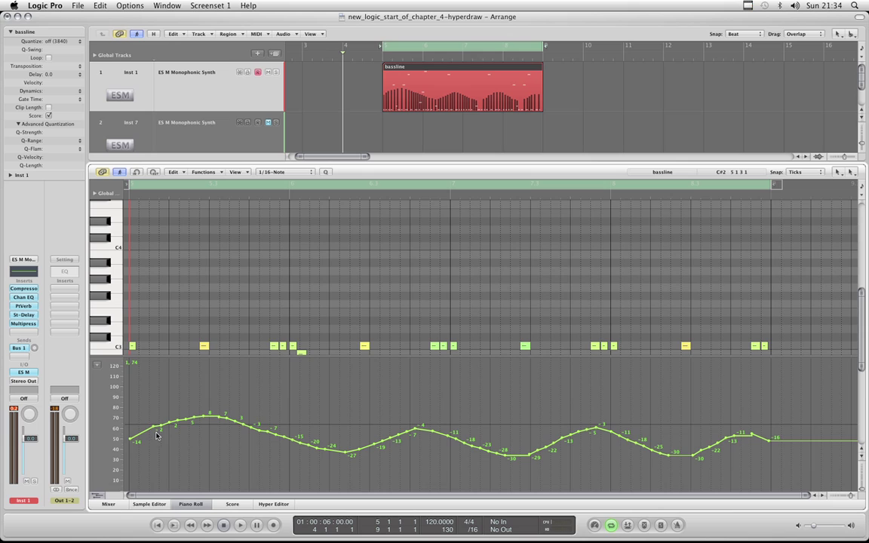
mouse_move(153, 426)
left_mouse_down()
mouse_move(142, 426)
mouse_move(147, 433)
left_mouse_up()
left_click(187, 420)
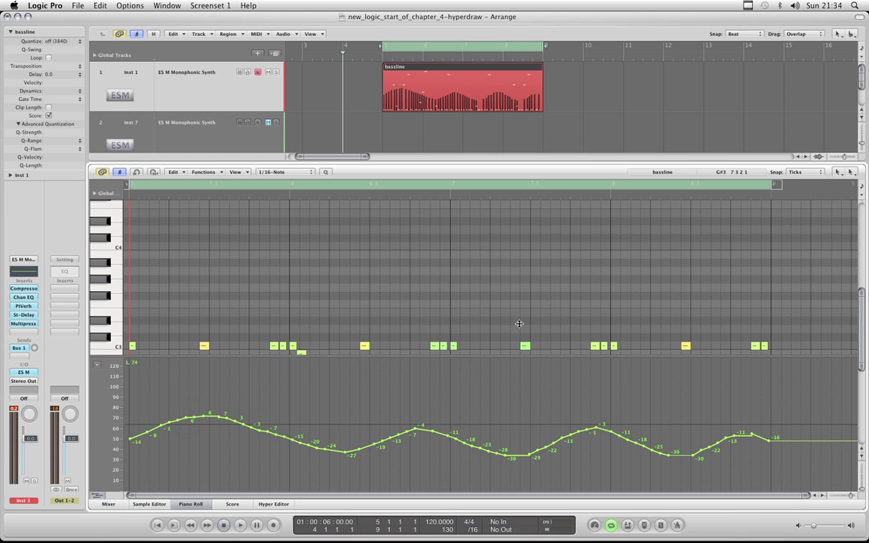
left_click(191, 505)
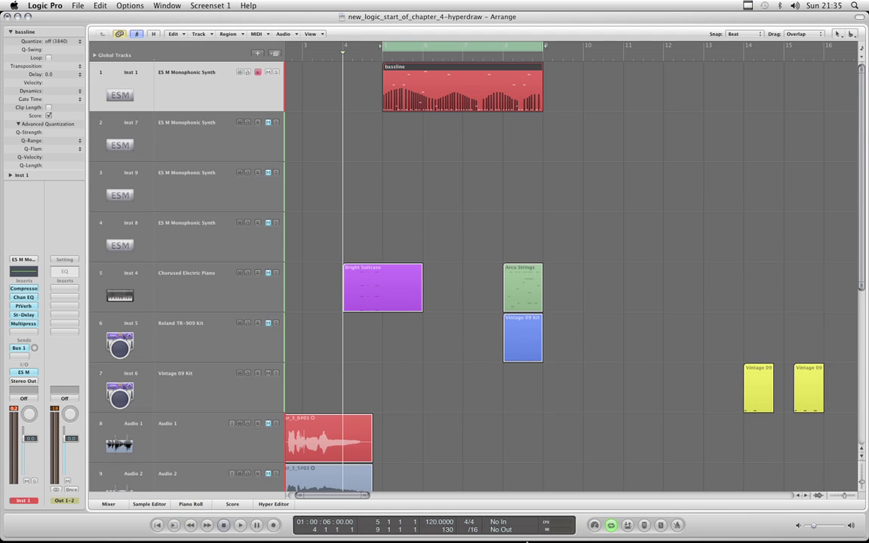
Step: Switch to Apogee Maestro, set the Midi 1 controller number to 90, and return to Logic Pro
mouse_move(528, 540)
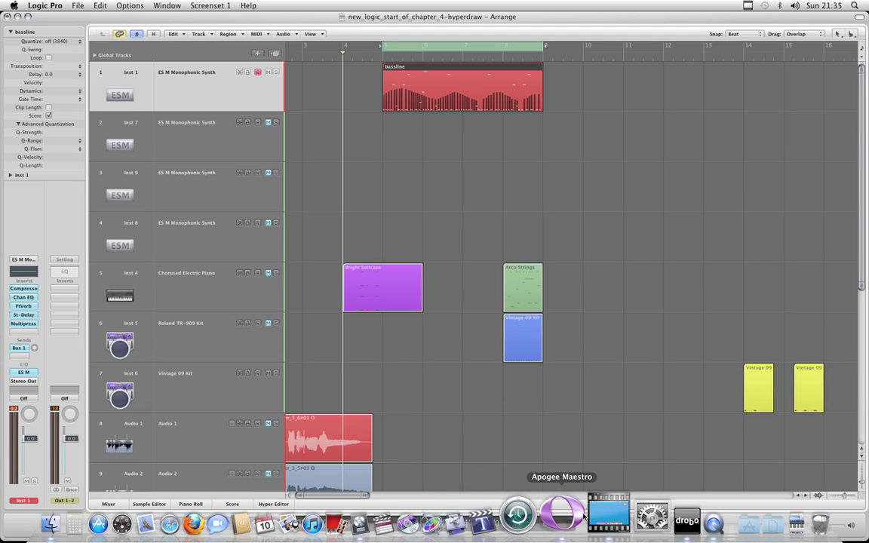
left_click(582, 515)
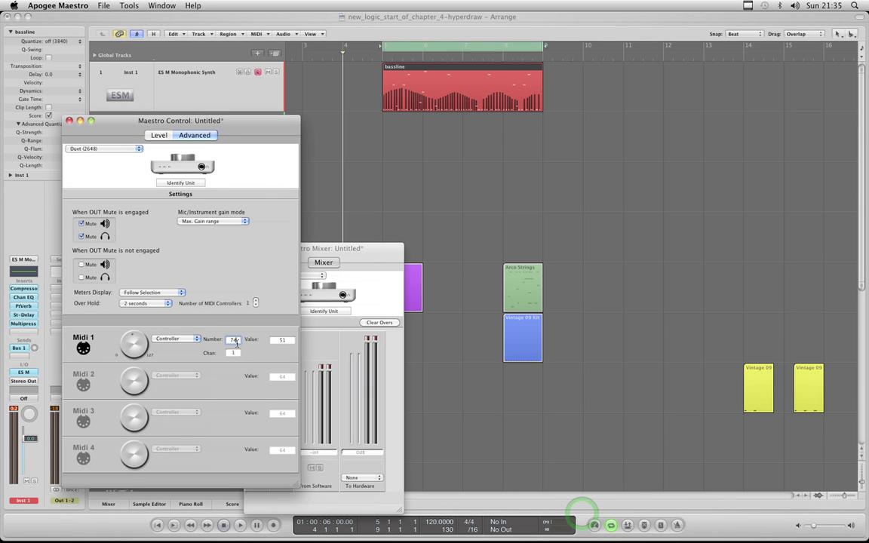
type("90")
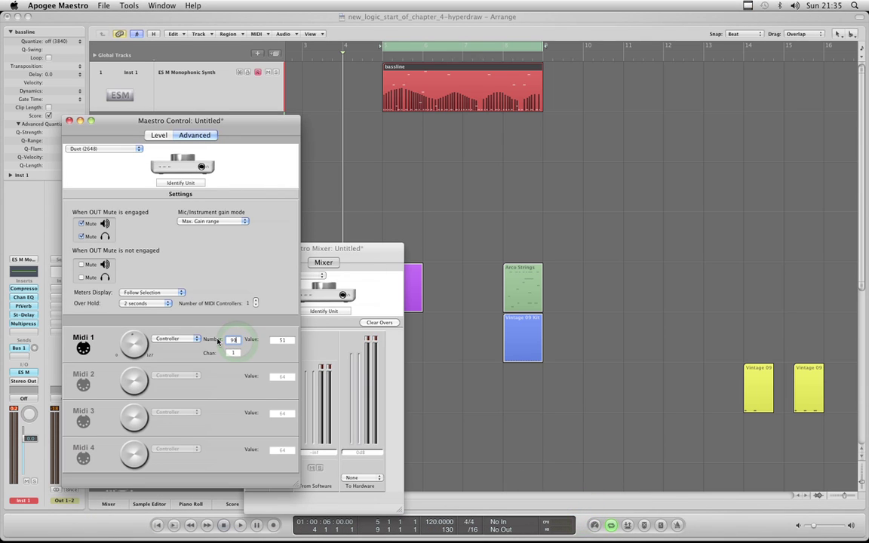
left_click(315, 21)
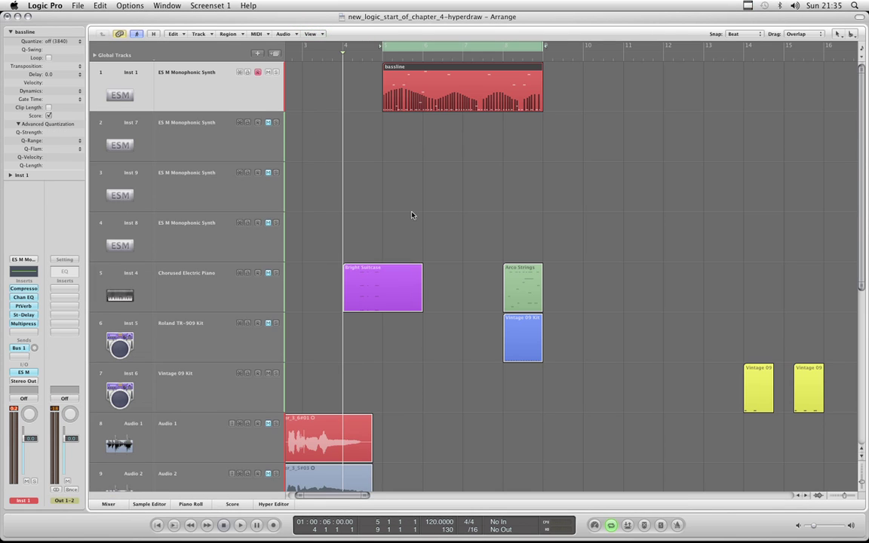
Step: Record controller 90 movements on track 1 over the cycle area from bar 5 to 9, with the playhead just before bar 4
left_click_drag(346, 495, 337, 496)
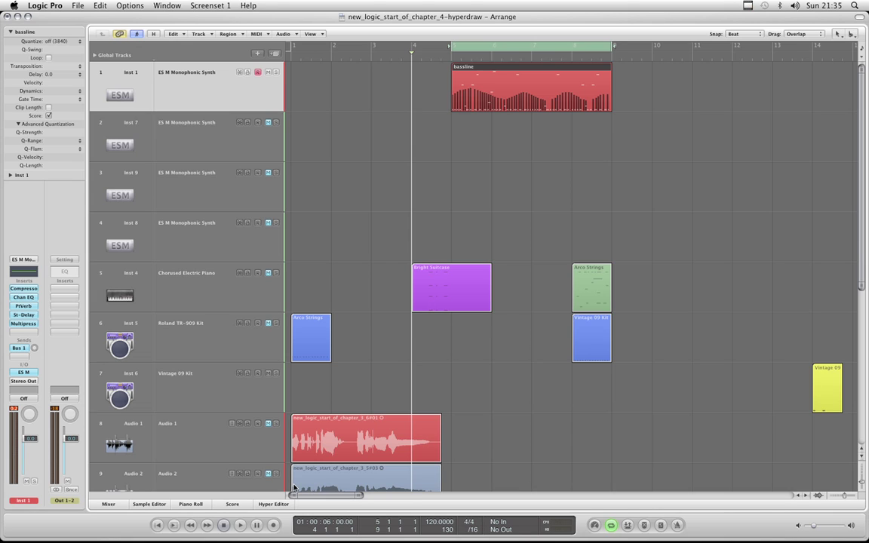
left_click(383, 59)
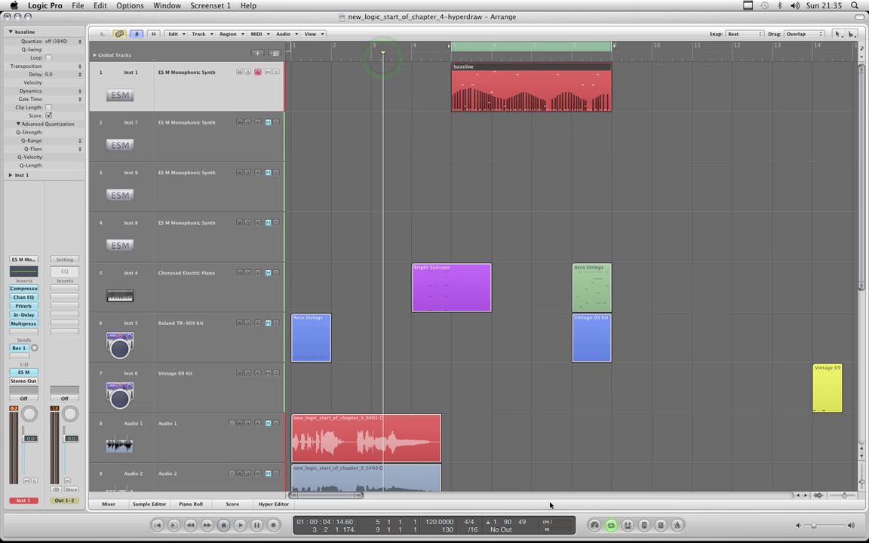
left_click(507, 528)
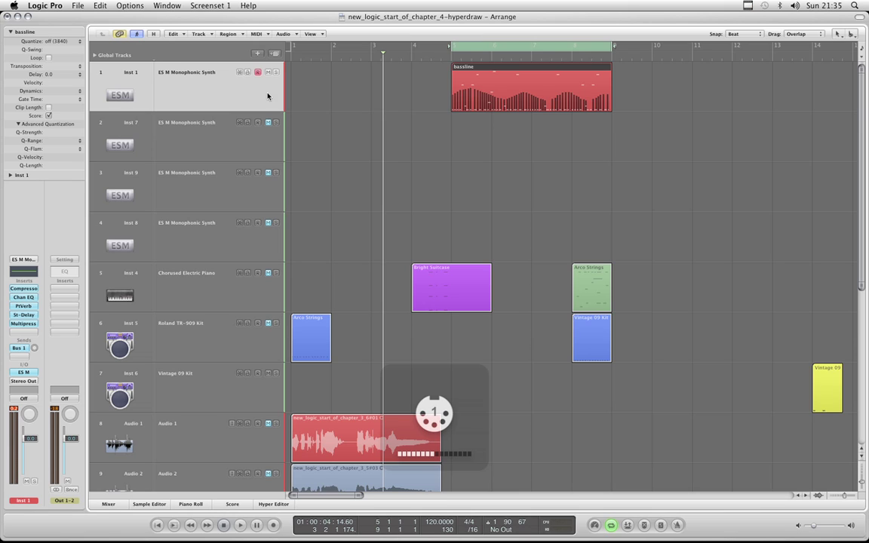
left_click(410, 53)
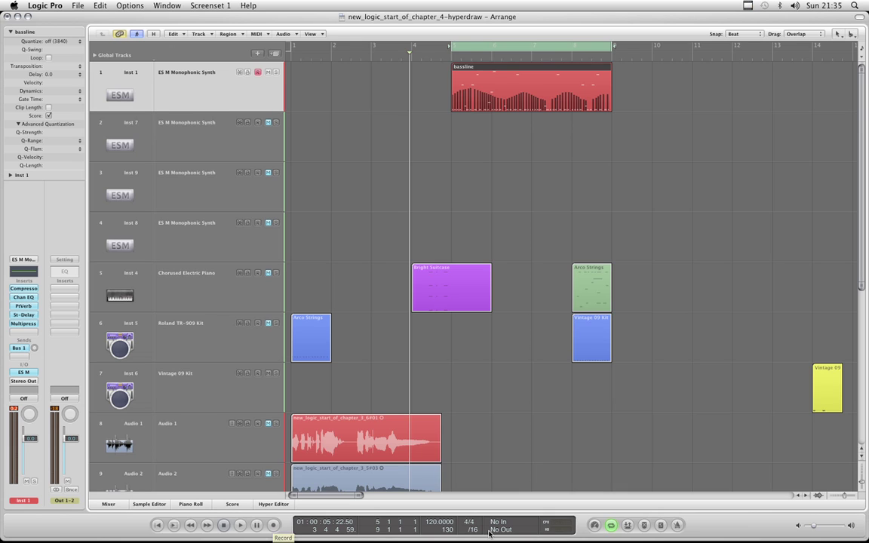
left_click(275, 525)
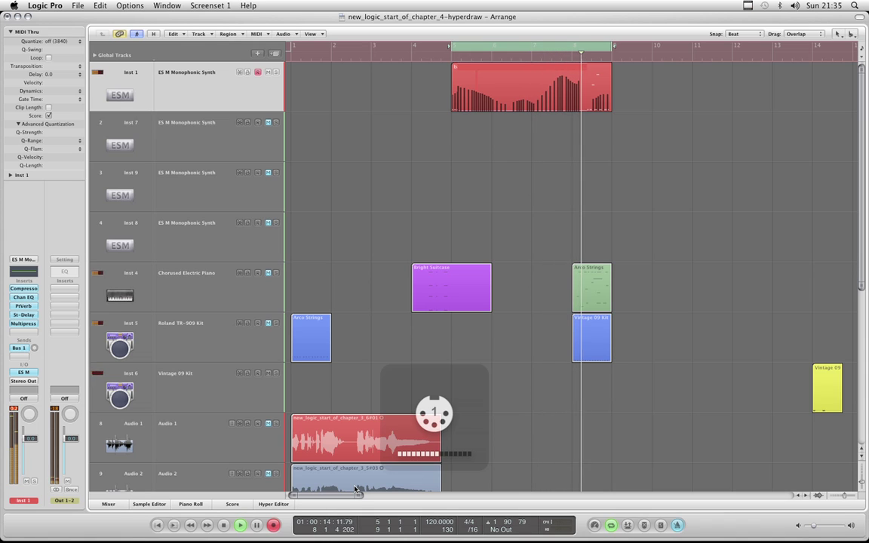
key("space")
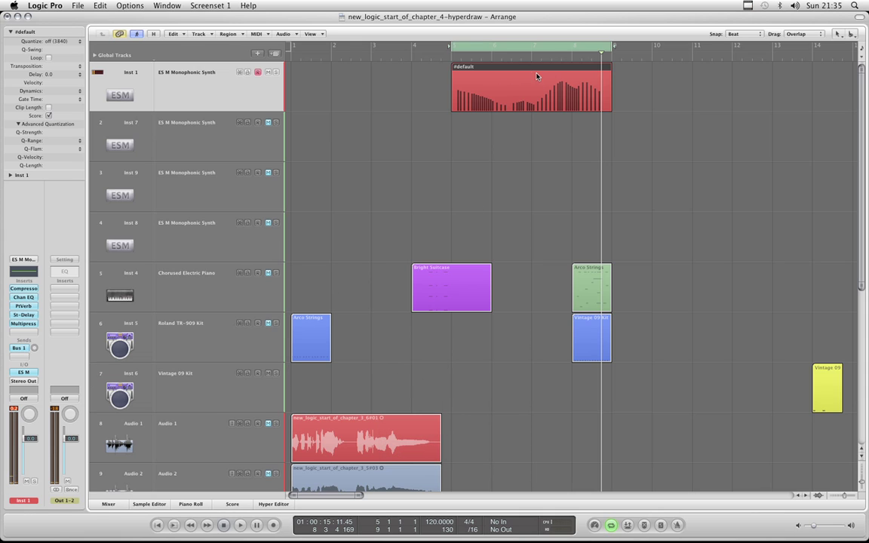
Step: Move the newly recorded #default region down to track 2 and glue it together with the bassline region
left_click_drag(515, 72, 538, 153)
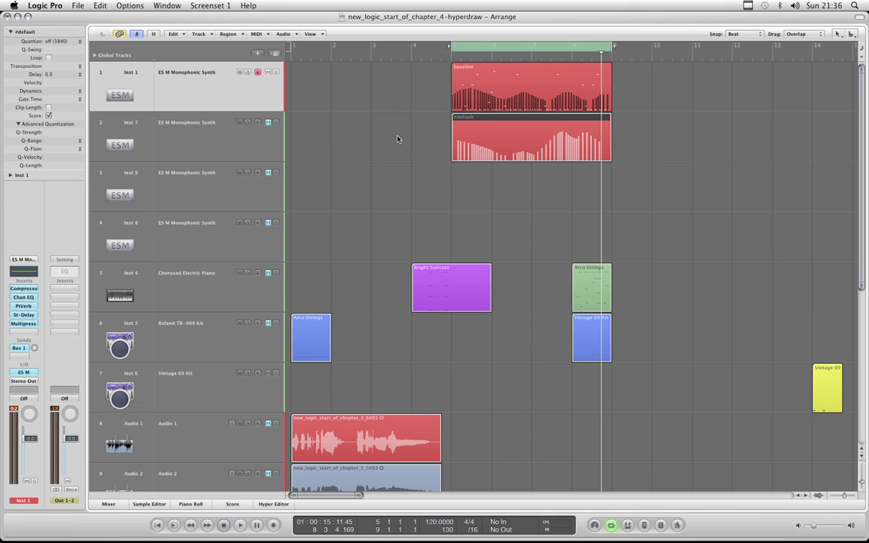
key("Escape")
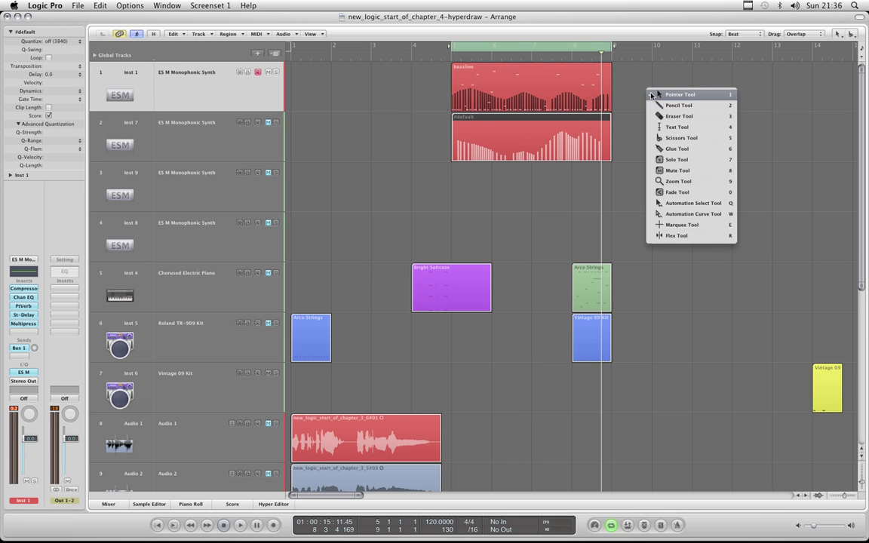
left_click(669, 149)
left_click_drag(625, 95, 560, 147)
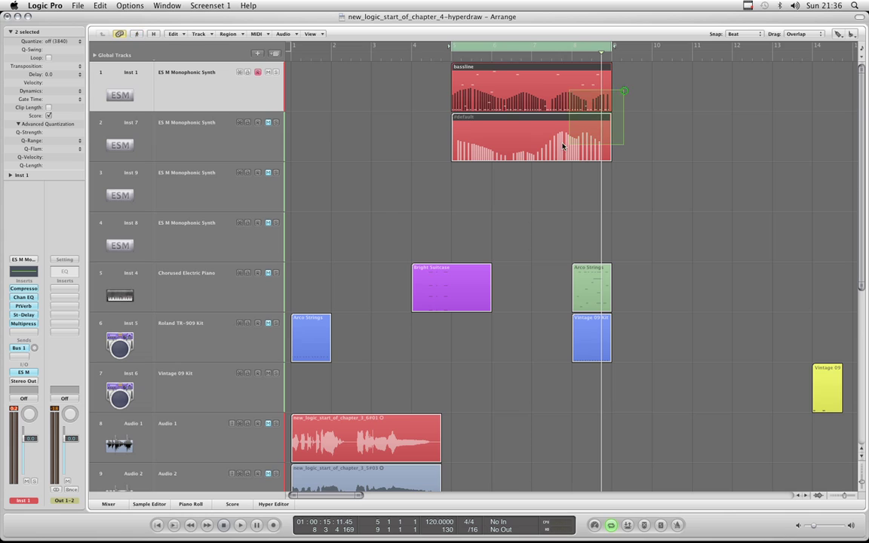
left_click(543, 99)
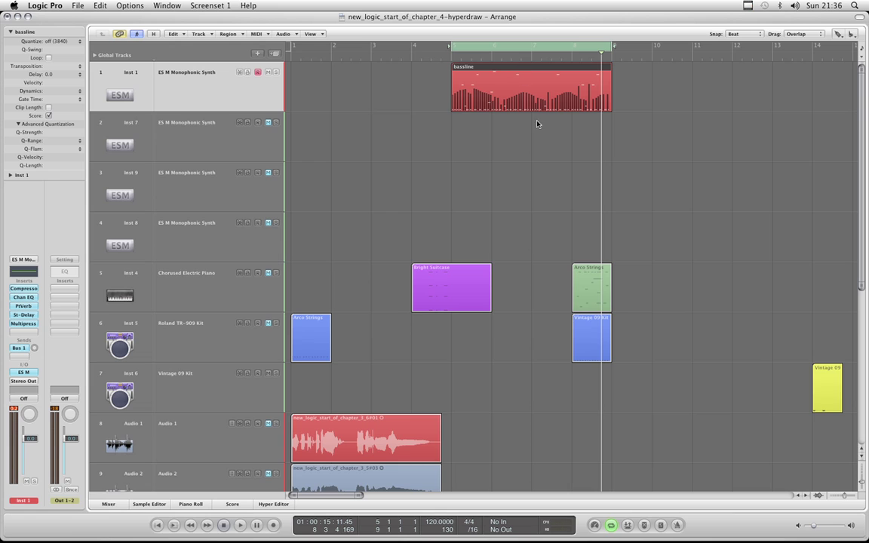
Step: Open the merged bassline in the Piano Roll and switch the Hyperdraw lane from controller 74 to controller 90
left_click(193, 503)
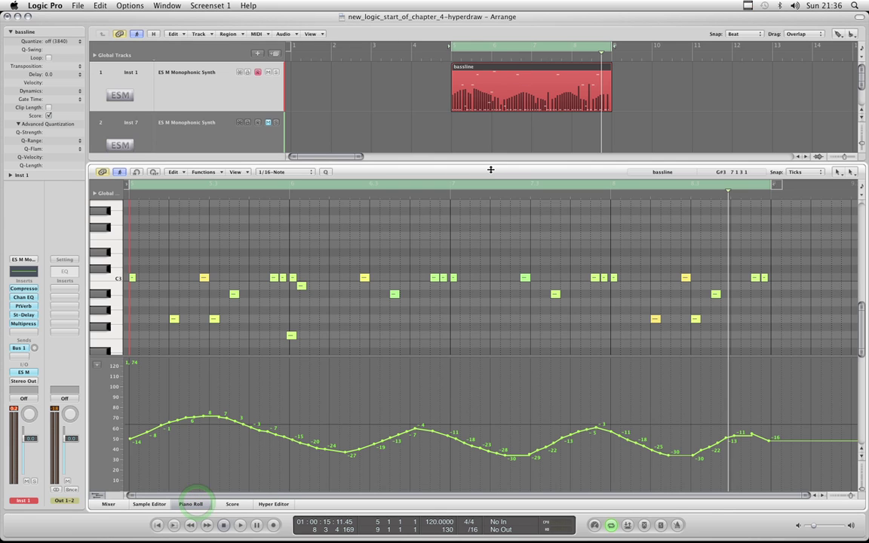
key("ctrl+super+h")
key("ctrl+super+h")
key("ctrl+super+h")
key("ctrl+super+h")
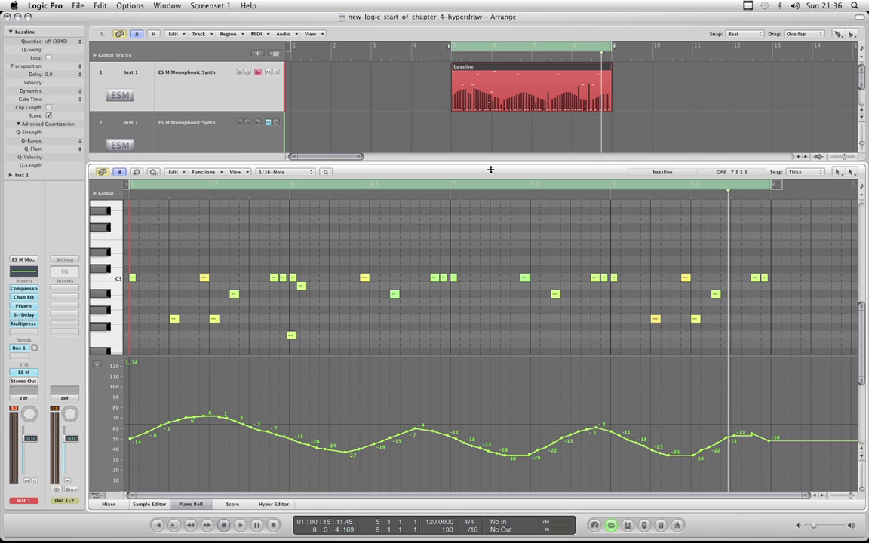
left_click(751, 437)
key("ctrl+super+h")
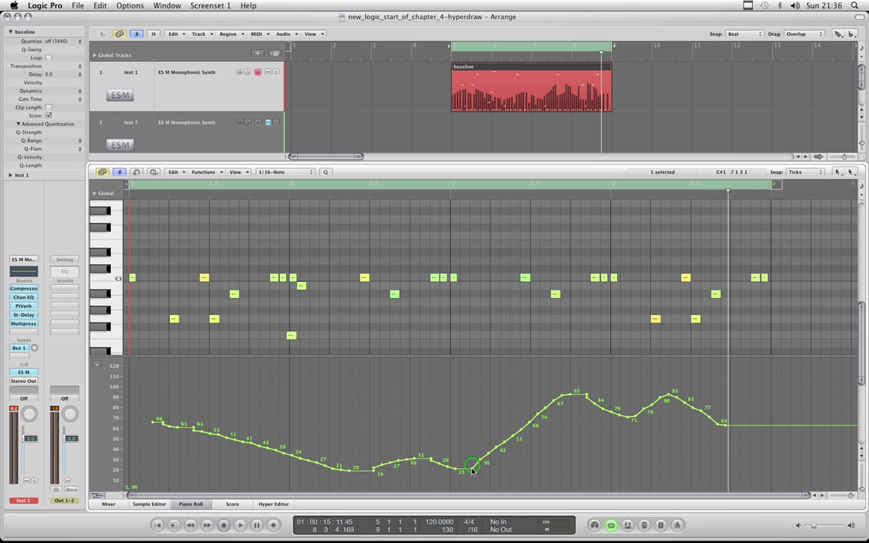
Step: Remove the stepped nodes from the controller 90 curve between bars 5 and 7 to smooth its slopes
left_click(471, 467)
left_click(430, 459)
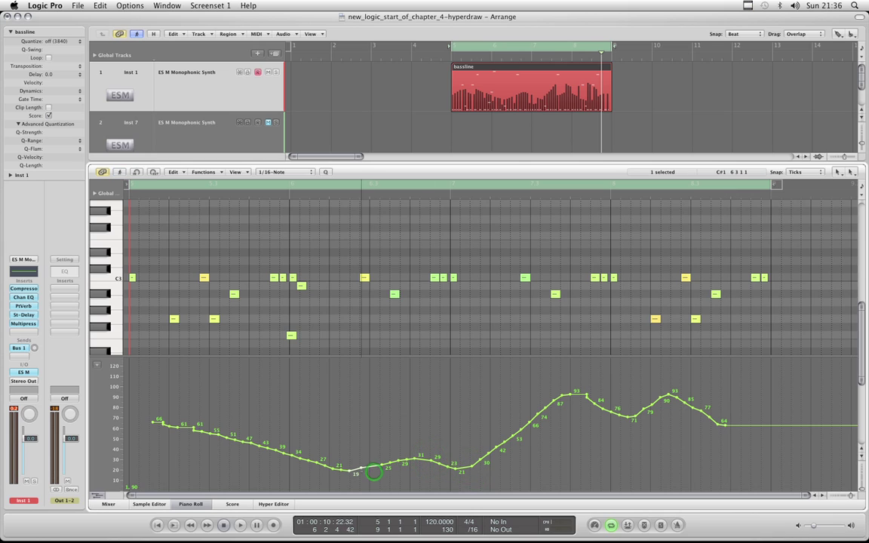
left_click(369, 476)
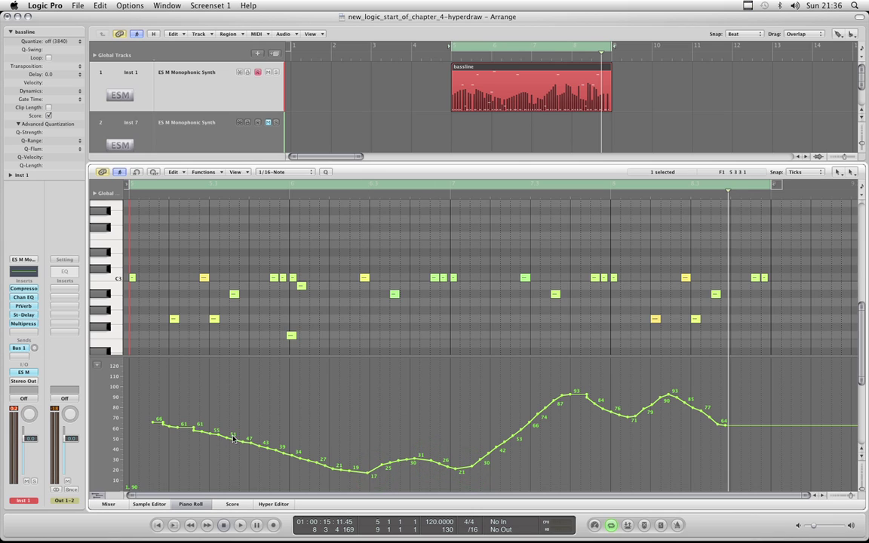
left_click(160, 426)
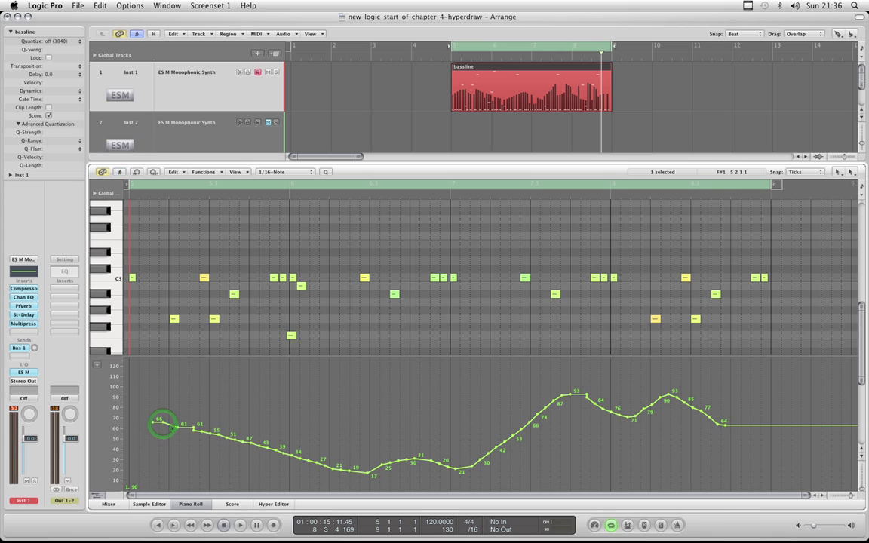
left_click(172, 428)
left_click(193, 428)
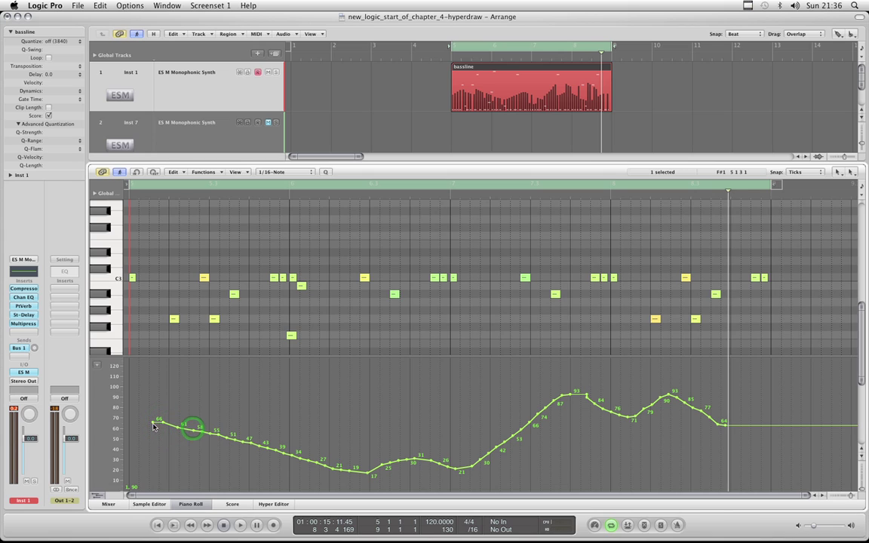
Step: Start the controller 90 curve at bar 5 around 47, rising to 60, and lower the dip after bar 6 to 13
mouse_move(153, 423)
left_mouse_down()
mouse_move(129, 441)
mouse_move(164, 429)
left_mouse_up()
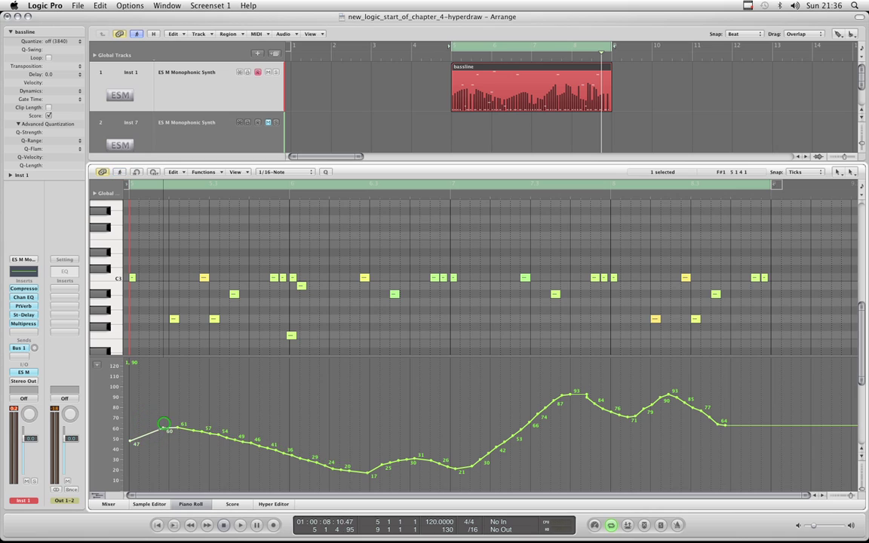
left_click(349, 473)
left_click_drag(350, 474, 354, 476)
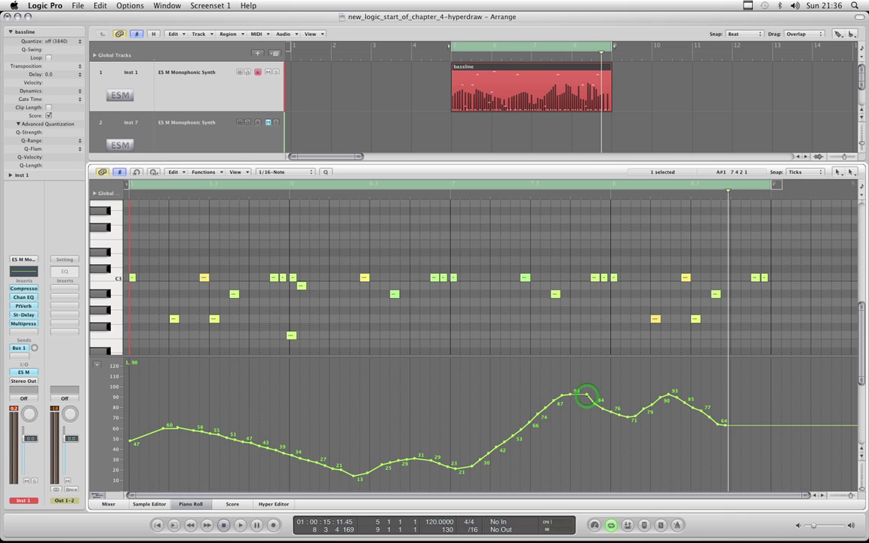
Step: Remove the extra node beside the 93 peak of the controller 90 curve and make its tail descend through 53 to 29 at bar 9
left_click(586, 395)
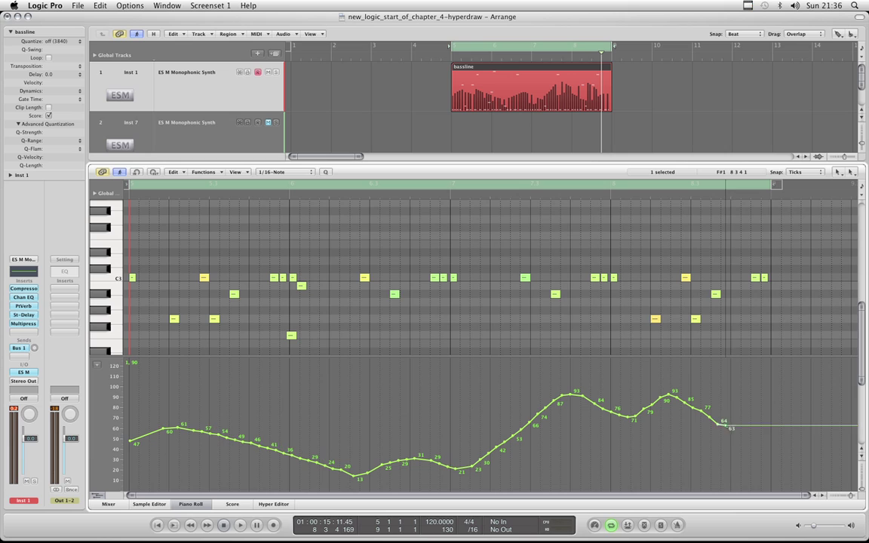
left_click(769, 459)
left_click(724, 427)
left_click_drag(724, 427, 720, 423)
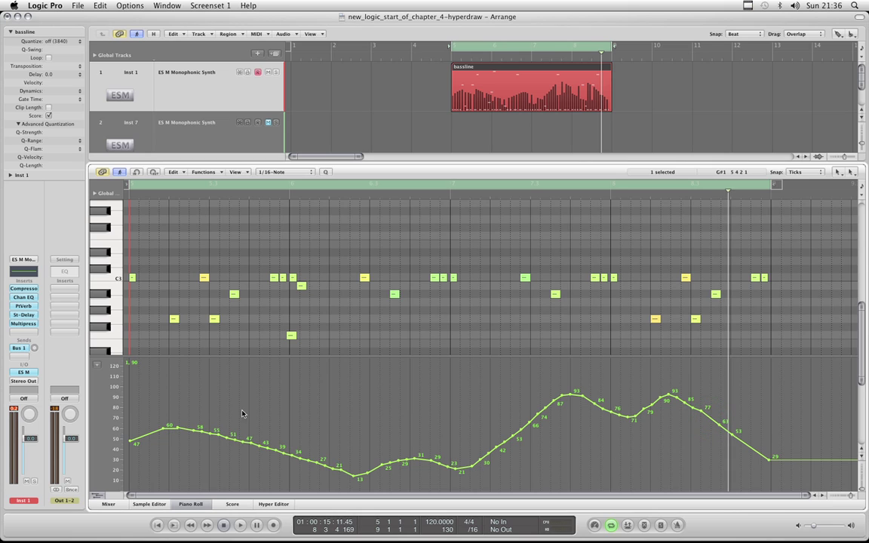
Step: Raise the controller 90 hump in the first half of bar 5 to a peak of about 64
left_click(177, 429)
mouse_move(179, 434)
left_mouse_down()
mouse_move(170, 430)
mouse_move(184, 421)
mouse_move(193, 435)
left_mouse_up()
left_click(202, 432)
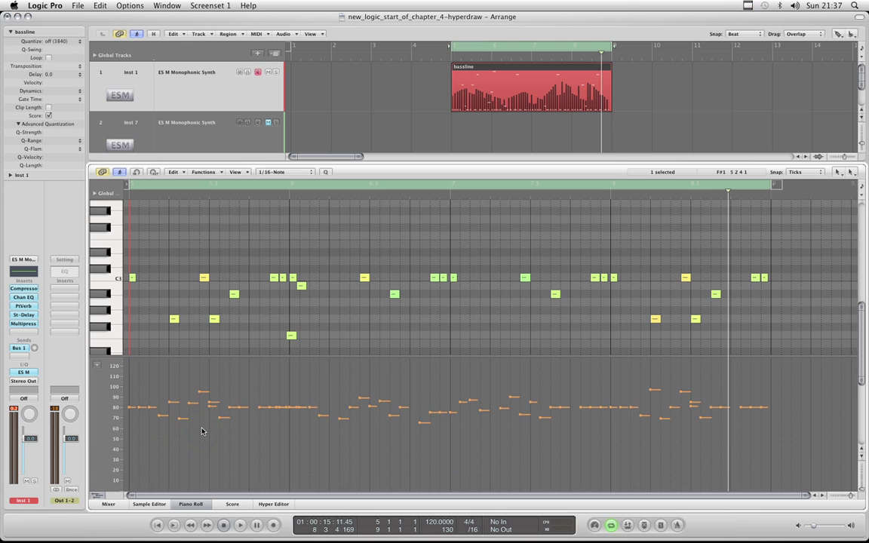
Step: Cycle the Hyperdraw lane through its displays, including note velocity and controller 90, and finish on controller 74
key("ctrl+super+y")
key("ctrl+super+y")
key("ctrl+super+y")
key("ctrl+super+y")
key("ctrl+super+y")
key("ctrl+super+y")
key("ctrl+super+y")
key("ctrl+super+y")
key("ctrl+super+y")
key("ctrl+super+y")
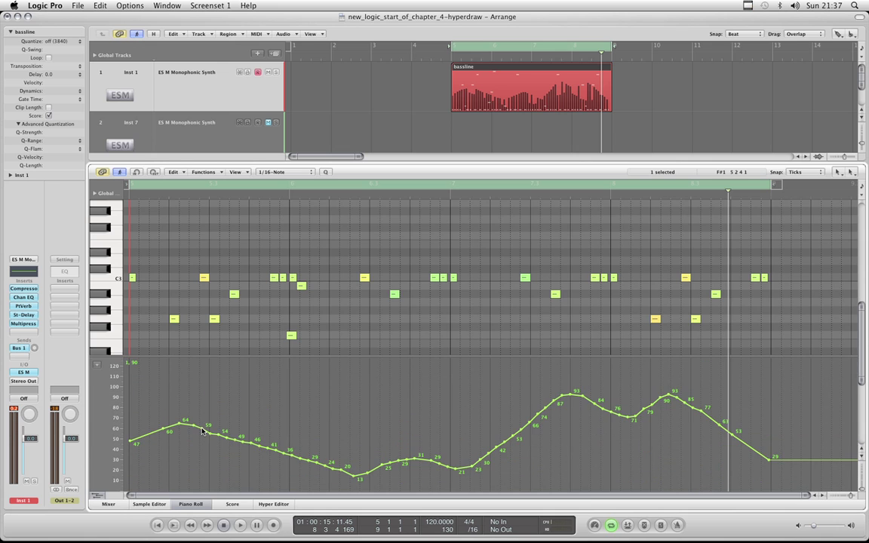
key("ctrl+super+y")
key("ctrl+super+y")
key("ctrl+super+y")
key("ctrl+super+y")
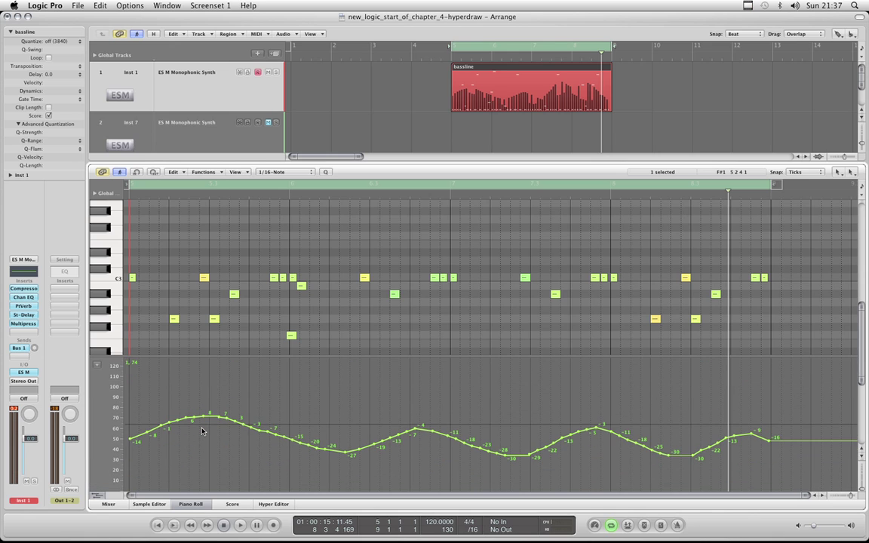
key("ctrl+super+y")
key("ctrl+super+y")
key("ctrl+super+y")
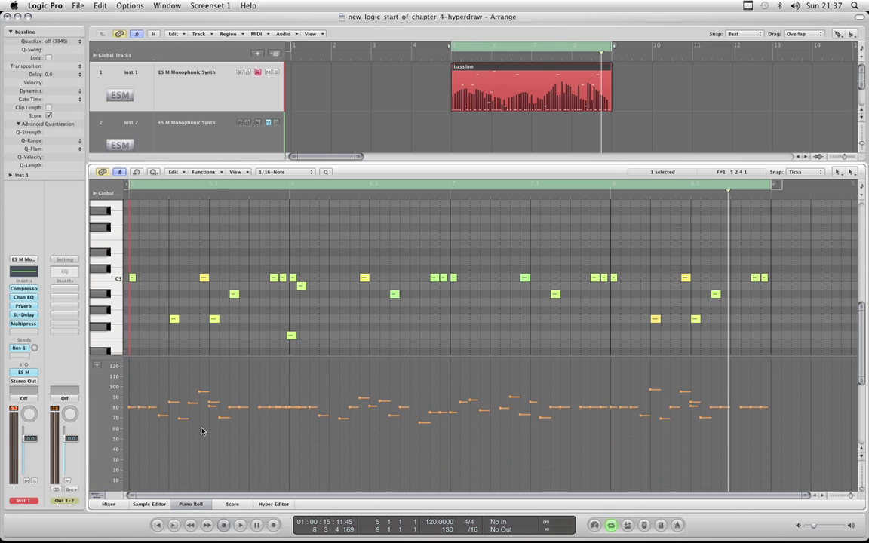
key("ctrl+super+y")
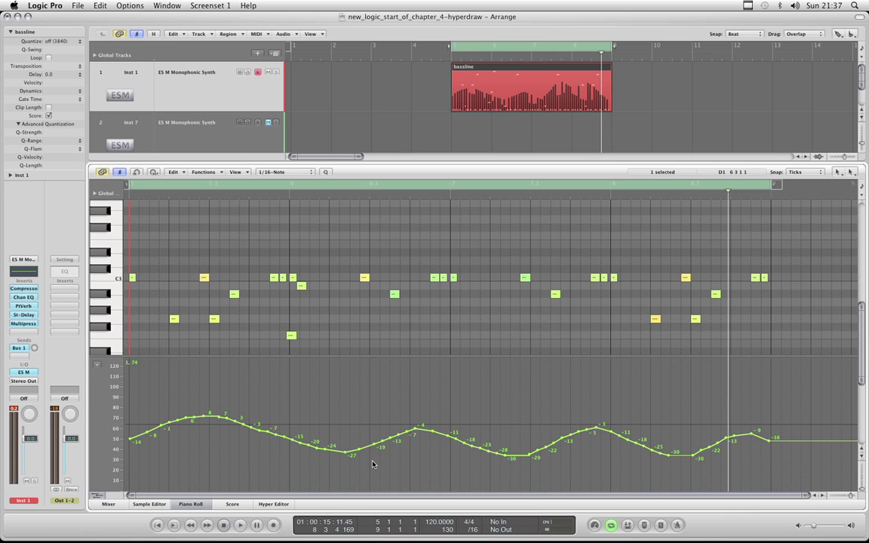
Step: Adjust the controller 74 nodes in bars 6 and 7 to about -3, -27 and -31, and make the Hyperdraw lane taller
left_click(415, 430)
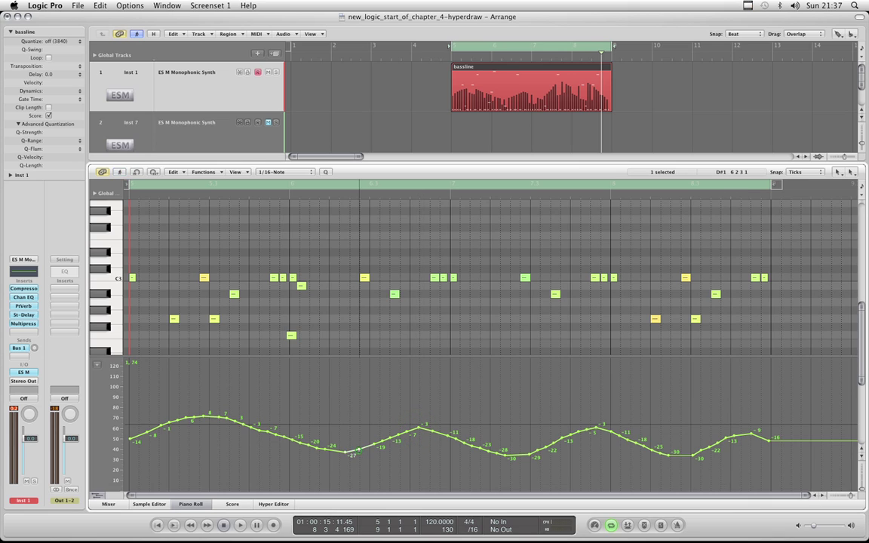
left_click(359, 452)
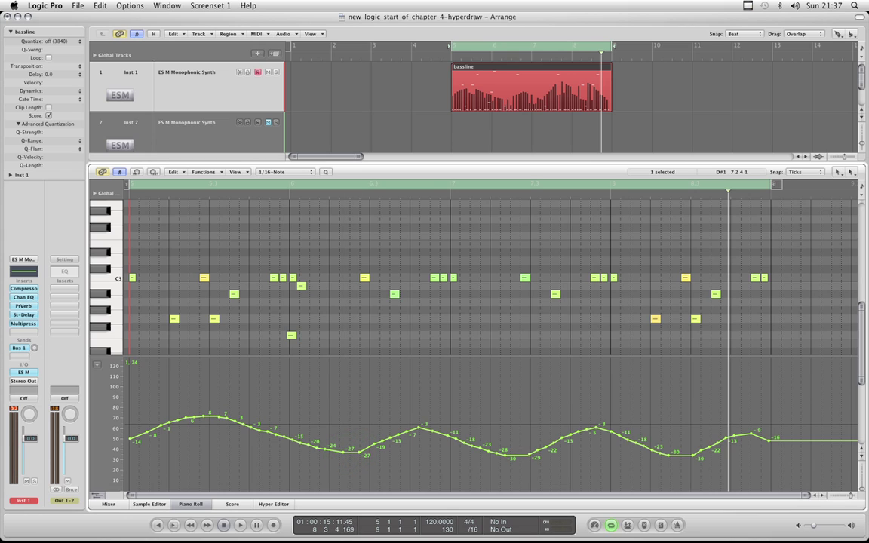
left_click(531, 458)
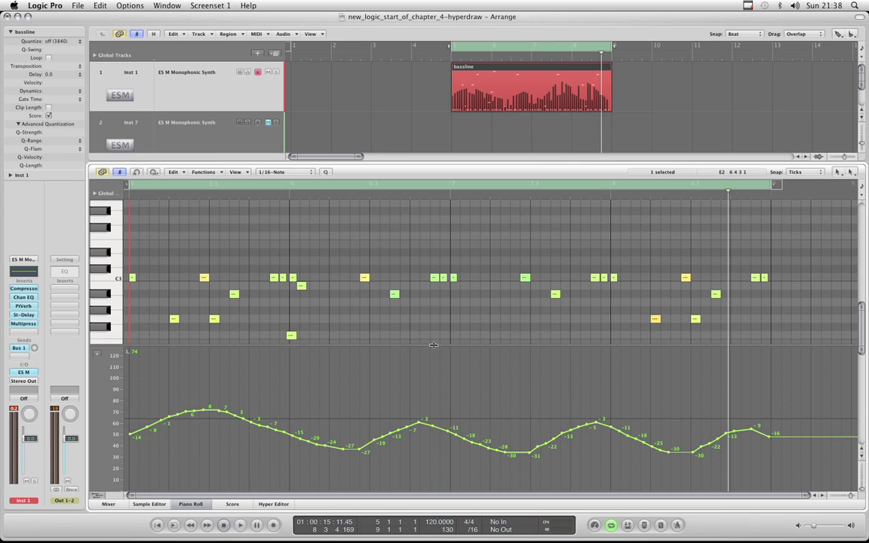
left_click_drag(434, 345, 436, 329)
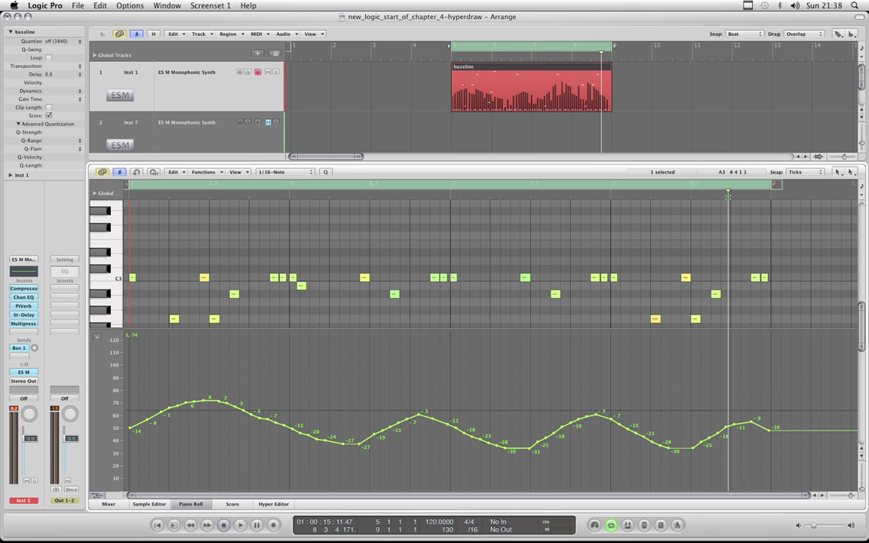
Step: Move the playhead past bar 9, then shift the last controller 74 node beyond the region's end at about -28
left_click(728, 197)
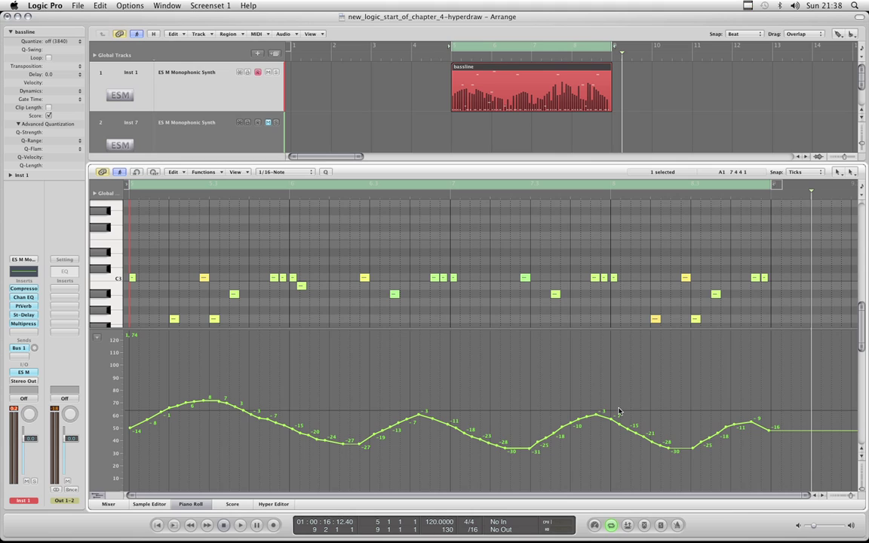
left_click(769, 434)
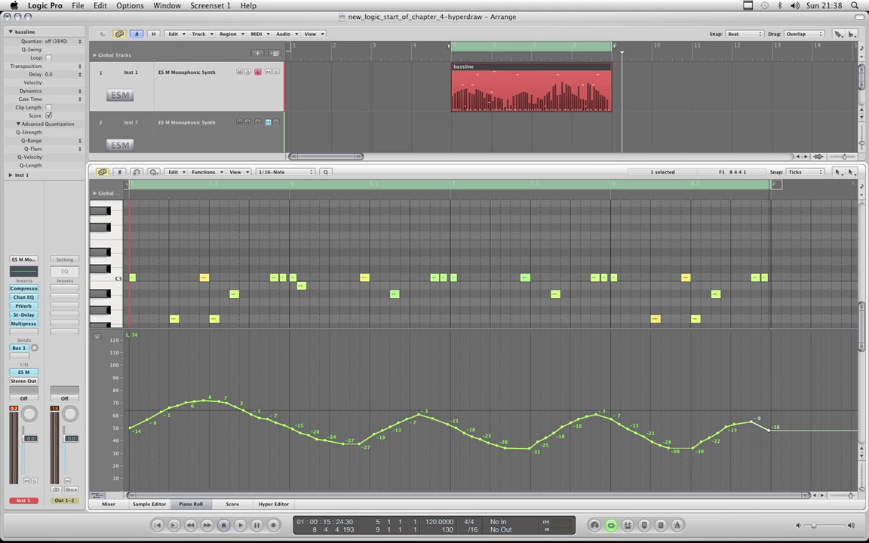
mouse_move(769, 431)
left_mouse_down()
mouse_move(382, 412)
mouse_move(301, 422)
mouse_move(198, 399)
mouse_move(136, 422)
mouse_move(214, 402)
mouse_move(345, 444)
mouse_move(538, 441)
left_mouse_up()
mouse_move(578, 416)
left_mouse_down()
mouse_move(805, 427)
mouse_move(793, 443)
mouse_move(806, 444)
left_mouse_up()
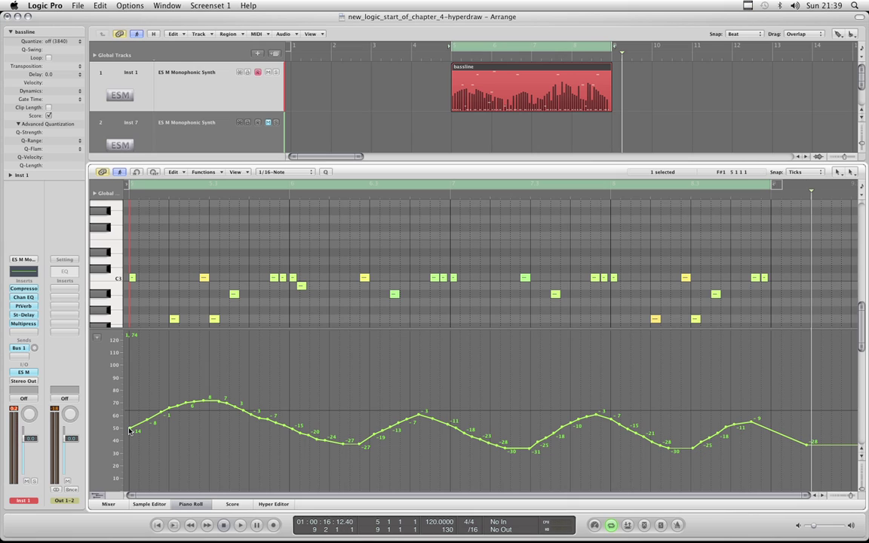
Step: Simplify the controller 74 curve to a few nodes, with peaks about 17, 14 and 18 and troughs about -33 and -41
mouse_move(131, 429)
left_mouse_down()
mouse_move(454, 427)
mouse_move(692, 445)
mouse_move(654, 416)
mouse_move(584, 407)
mouse_move(136, 399)
mouse_move(125, 416)
mouse_move(130, 428)
left_mouse_up()
mouse_move(433, 420)
left_mouse_down()
mouse_move(745, 440)
mouse_move(632, 428)
mouse_move(209, 430)
mouse_move(490, 426)
mouse_move(430, 423)
mouse_move(433, 414)
left_mouse_up()
left_click_drag(805, 446, 525, 460)
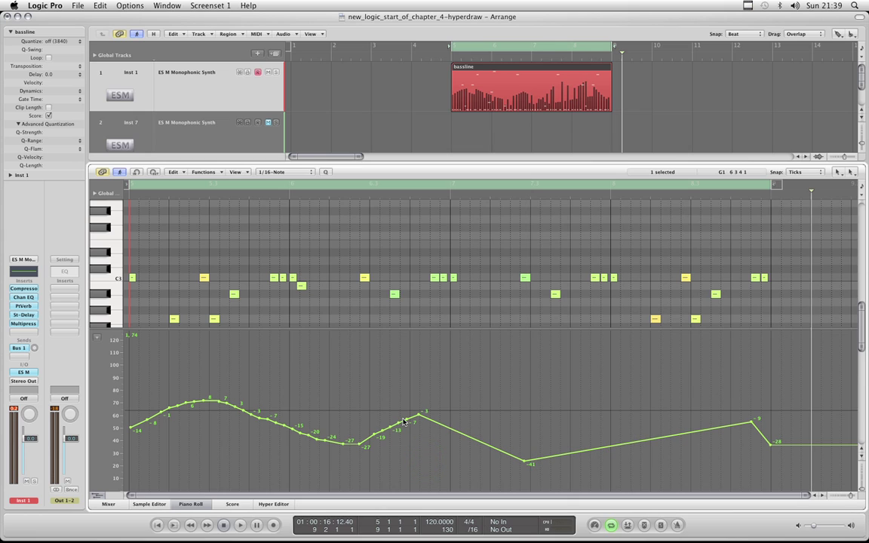
left_click_drag(407, 420, 130, 429)
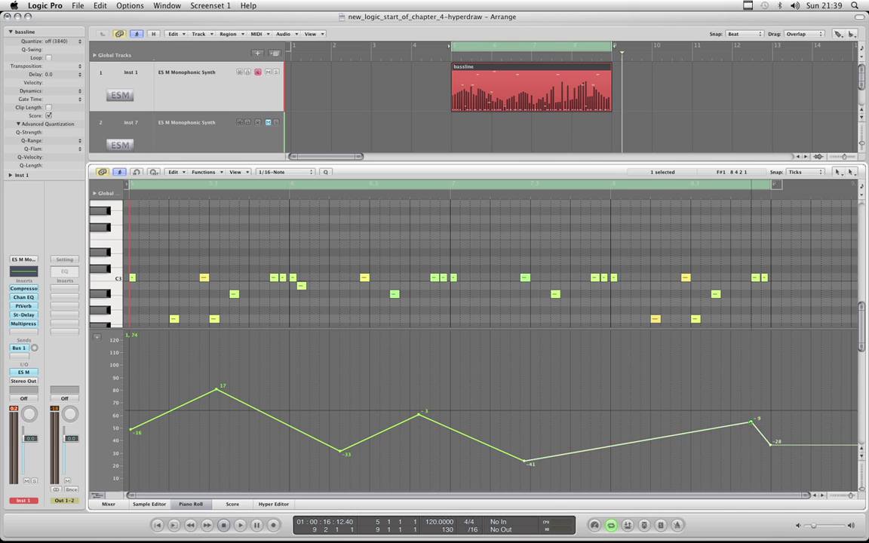
left_click_drag(749, 423, 639, 390)
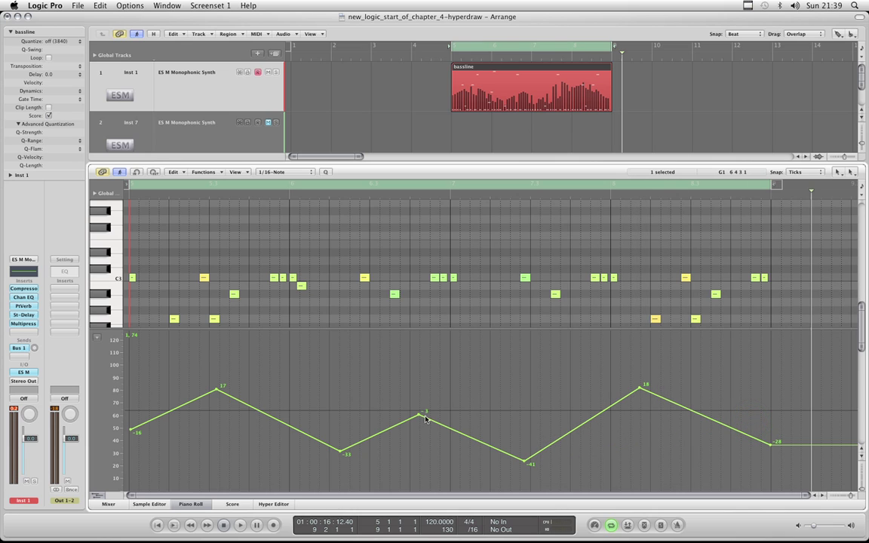
left_click_drag(420, 418, 410, 393)
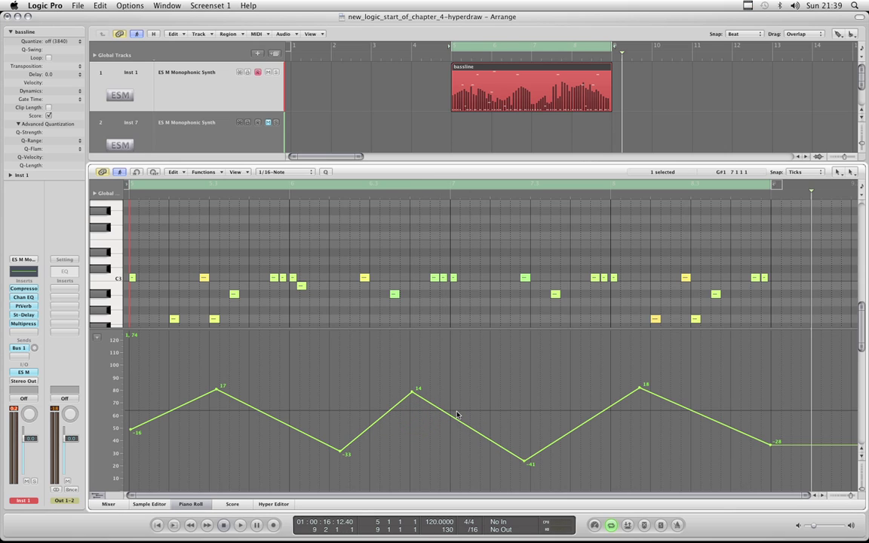
Step: Add a controller 74 node of about 1 after bar 7, and one of about 10 before bar 6 using the Pencil tool
left_click_drag(455, 422, 476, 407)
key("Escape")
left_click(383, 382)
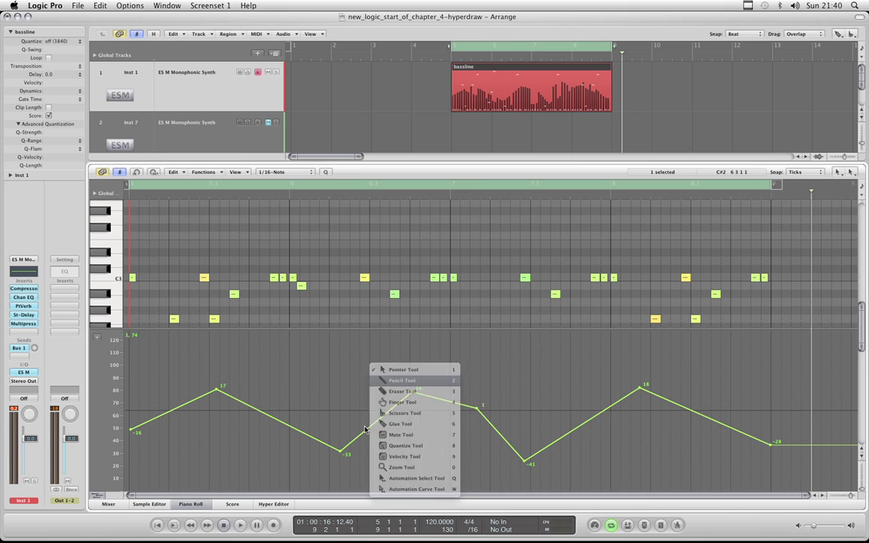
left_click(267, 414)
left_click(267, 414)
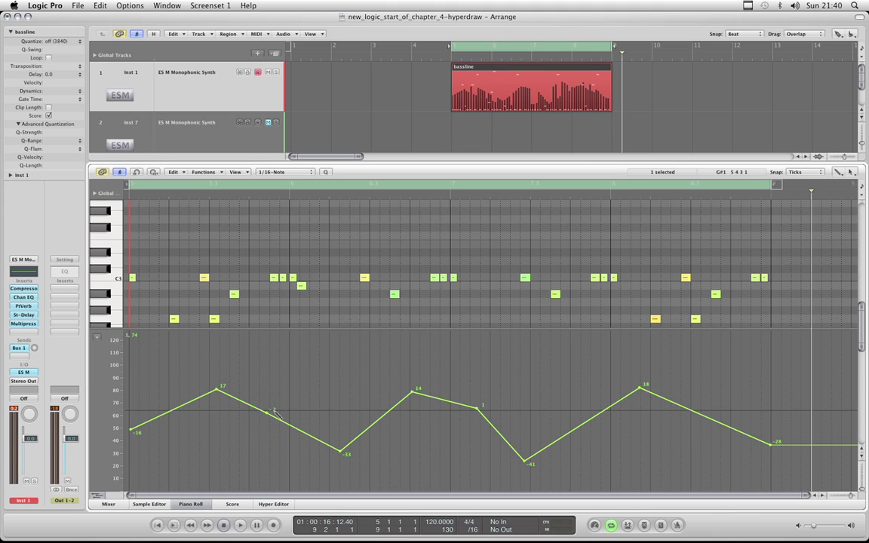
key("Escape")
left_click(314, 368)
mouse_move(268, 414)
left_mouse_down()
mouse_move(283, 376)
mouse_move(265, 441)
mouse_move(293, 373)
mouse_move(272, 370)
mouse_move(254, 395)
mouse_move(265, 428)
mouse_move(275, 396)
left_mouse_up()
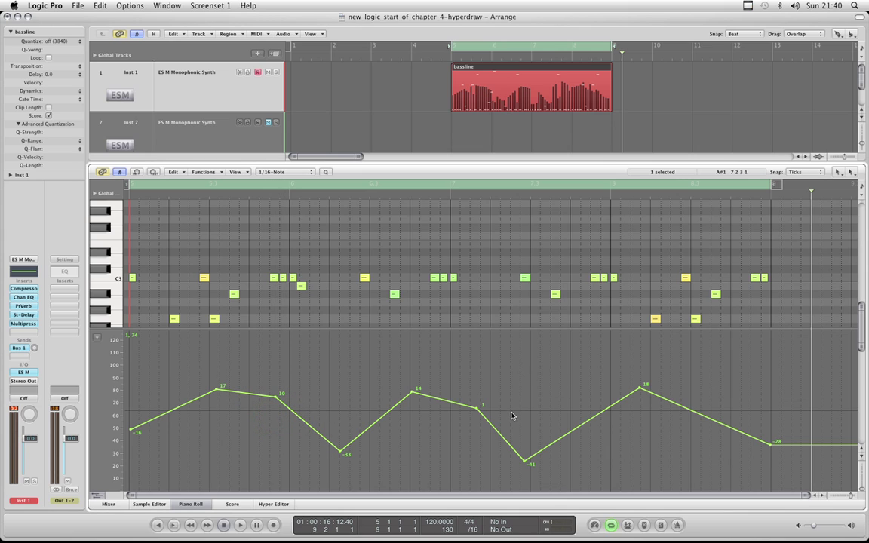
Step: Add a controller 74 dip of about -14 just before bar 7 and shape a plateau at about 17 after it
left_click_drag(441, 401, 442, 428)
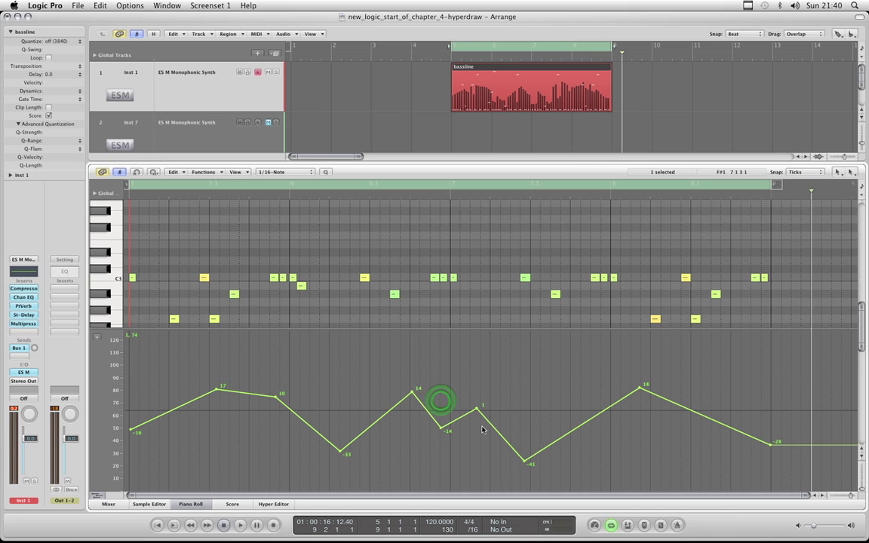
left_click(497, 431)
left_click_drag(496, 431, 466, 389)
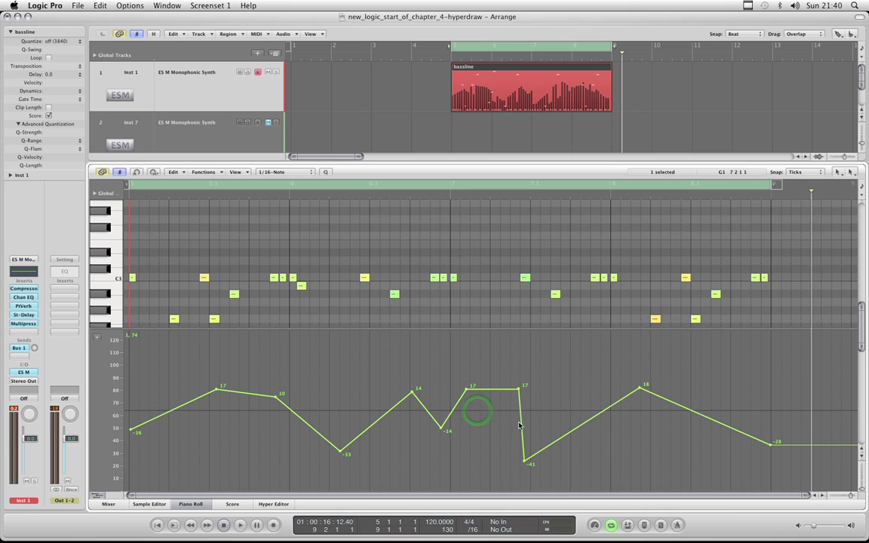
left_click(440, 357)
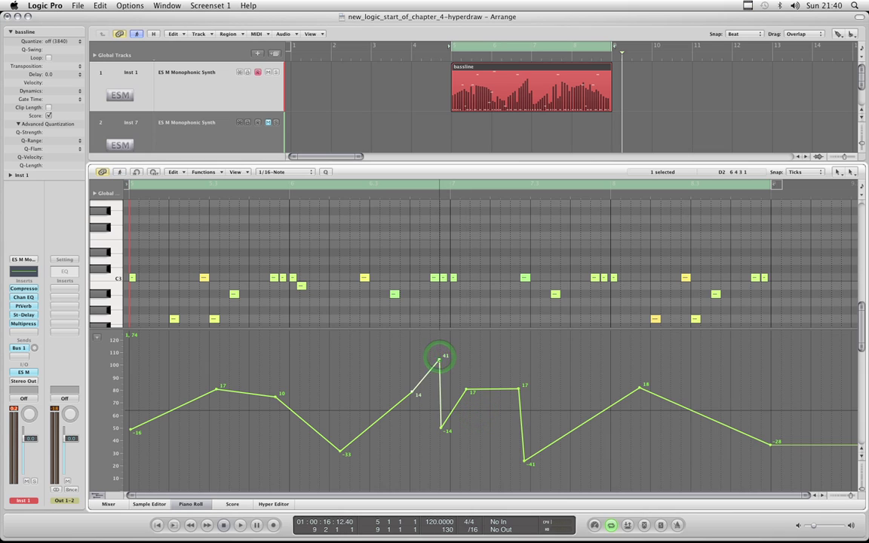
left_click(441, 357)
Step: Select the whole controller 74 curve with the Automation Select tool and raise it by about 2
right_click(439, 352)
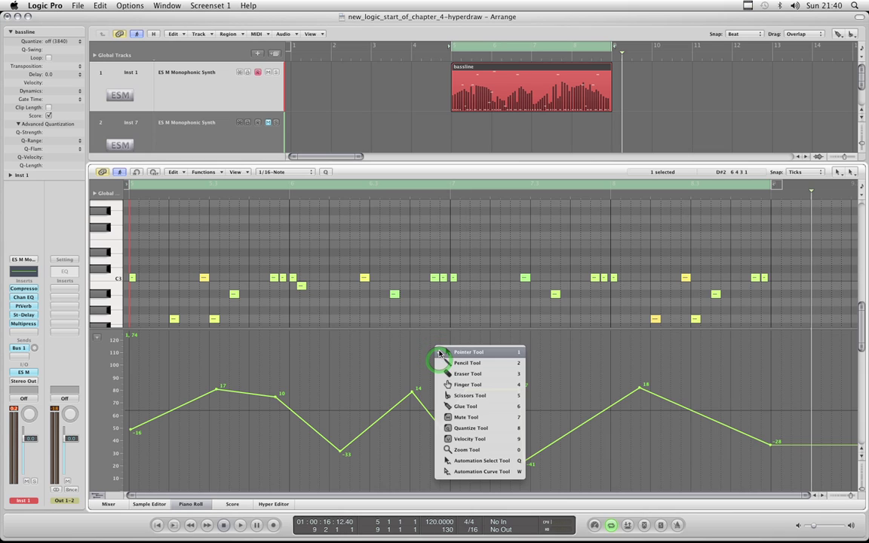
left_click(491, 462)
left_click_drag(781, 379, 130, 436)
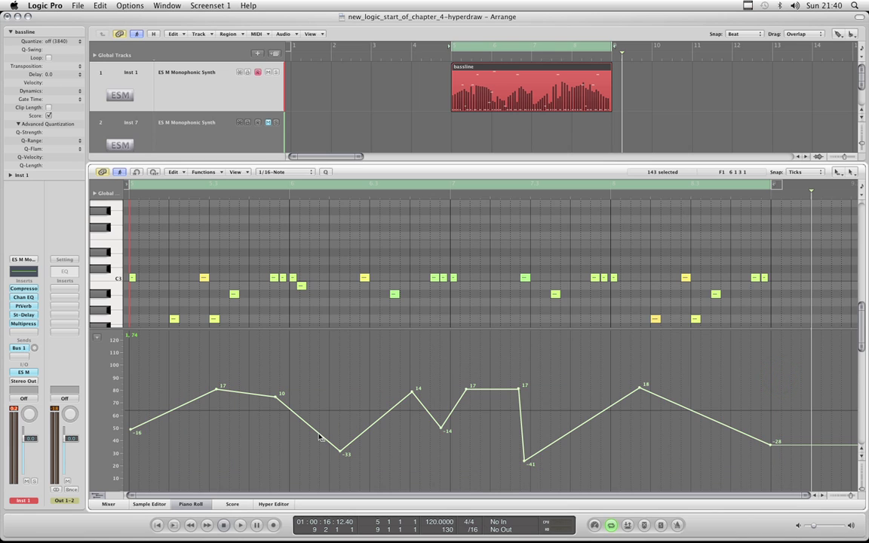
mouse_move(319, 435)
left_mouse_down()
mouse_move(319, 403)
mouse_move(319, 434)
left_mouse_up()
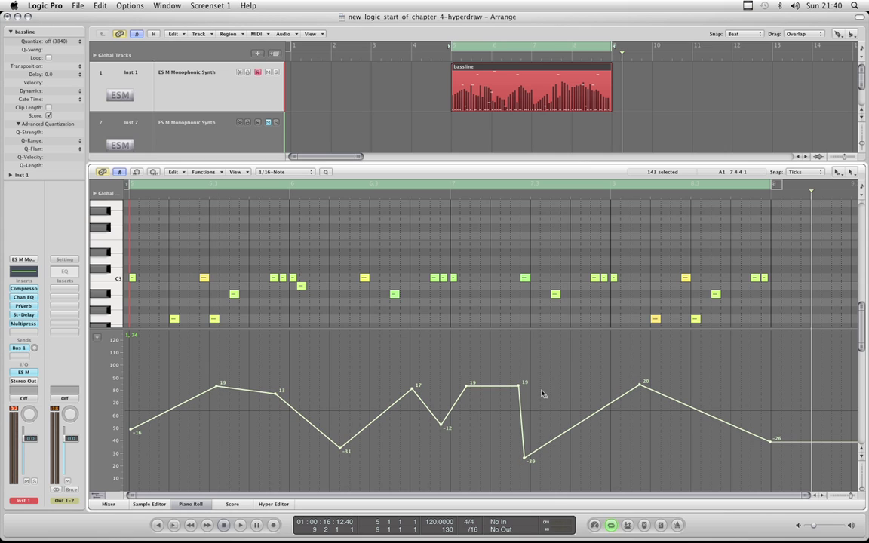
Step: Select only the nodes around bar 7 and lower that section so its plateau sits at about 16 and its trough at -42
left_click(511, 374)
left_click_drag(585, 365, 332, 468)
mouse_move(492, 389)
left_mouse_down()
mouse_move(490, 407)
mouse_move(504, 362)
mouse_move(496, 352)
mouse_move(507, 398)
mouse_move(445, 382)
mouse_move(533, 377)
mouse_move(495, 372)
mouse_move(490, 381)
mouse_move(505, 386)
mouse_move(469, 397)
mouse_move(497, 418)
mouse_move(442, 362)
mouse_move(508, 392)
mouse_move(513, 421)
mouse_move(498, 428)
mouse_move(497, 387)
left_mouse_up()
left_click(506, 404)
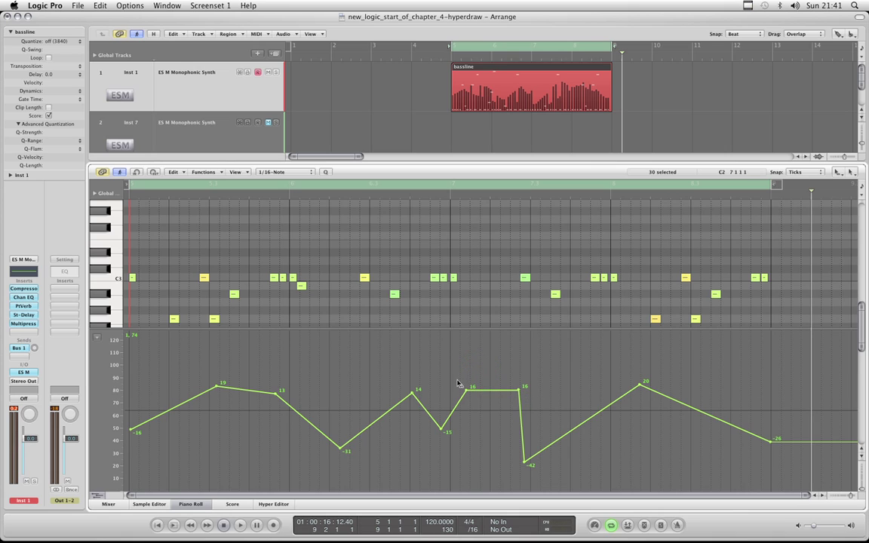
Step: Select individual segments around the plateau after bar 7 and lower the plateau to about 14 and 15
left_click(522, 385)
left_click(523, 398)
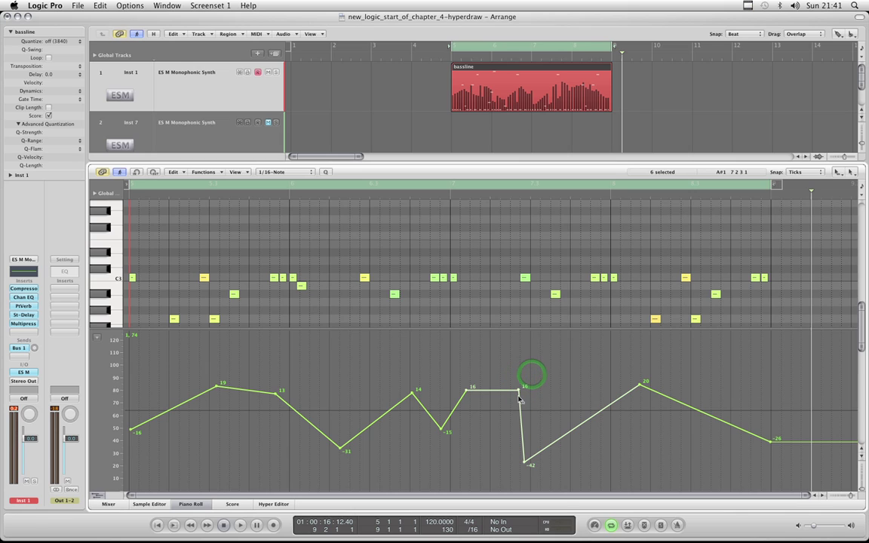
left_click(530, 382)
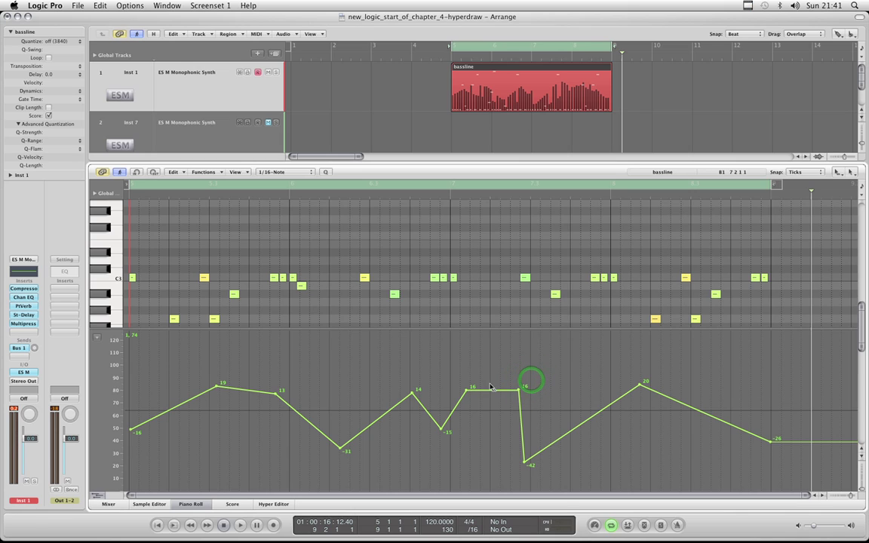
left_click_drag(519, 401, 524, 401)
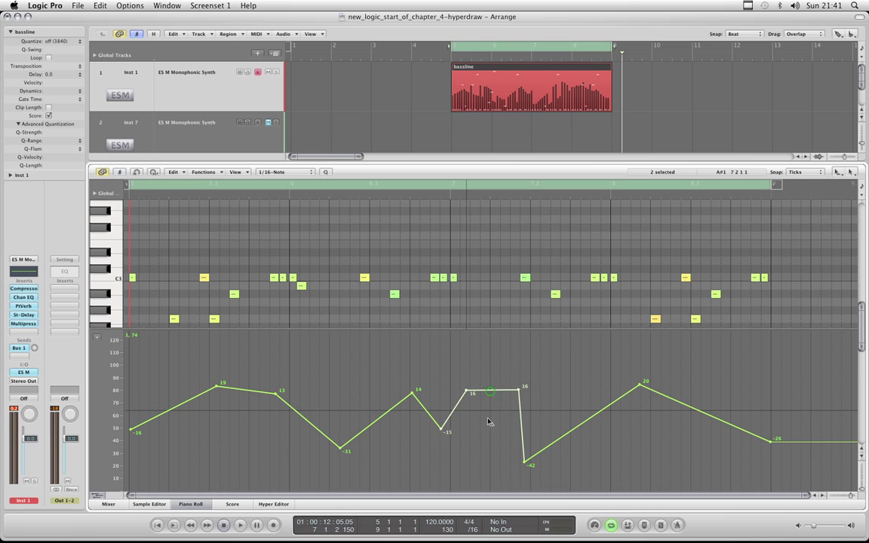
left_click_drag(489, 390, 463, 391)
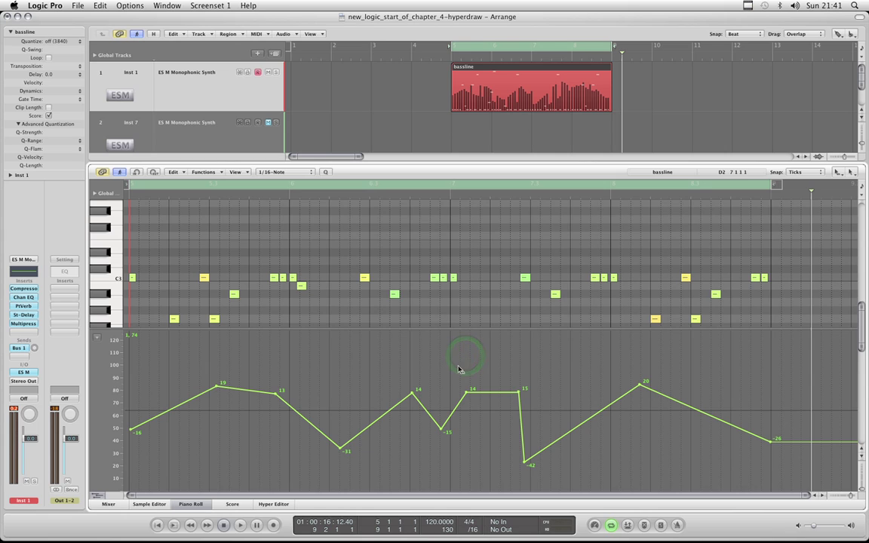
Step: Bend the segment rising from -42 to 20 with the Automation Curve tool, first bulging upward and finally sagging downward
key("Escape")
left_click(498, 478)
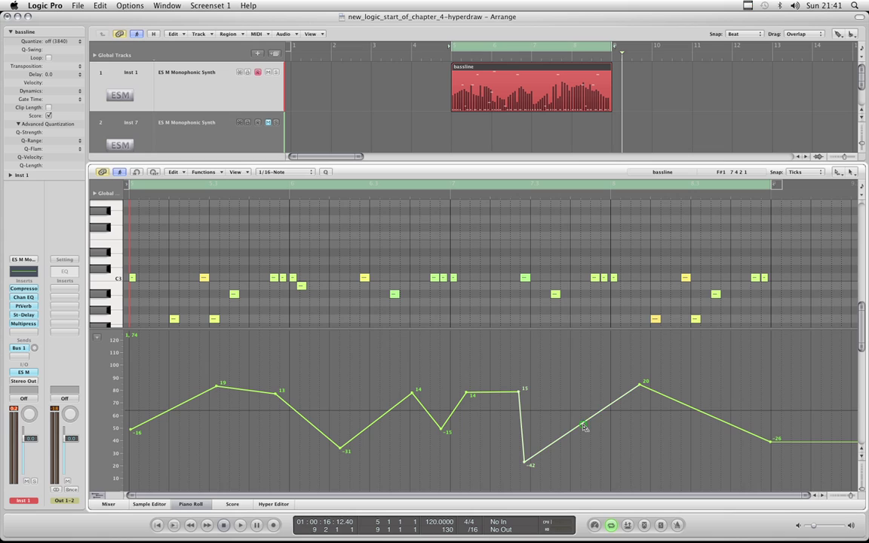
left_click_drag(583, 427, 557, 392)
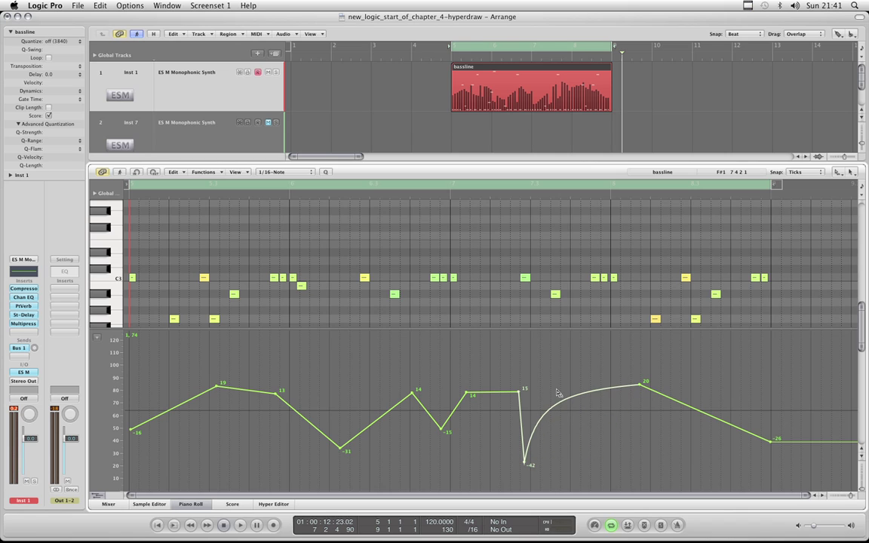
mouse_move(592, 437)
left_mouse_down()
mouse_move(620, 467)
mouse_move(564, 418)
mouse_move(573, 407)
mouse_move(632, 485)
mouse_move(575, 417)
mouse_move(597, 450)
left_mouse_up()
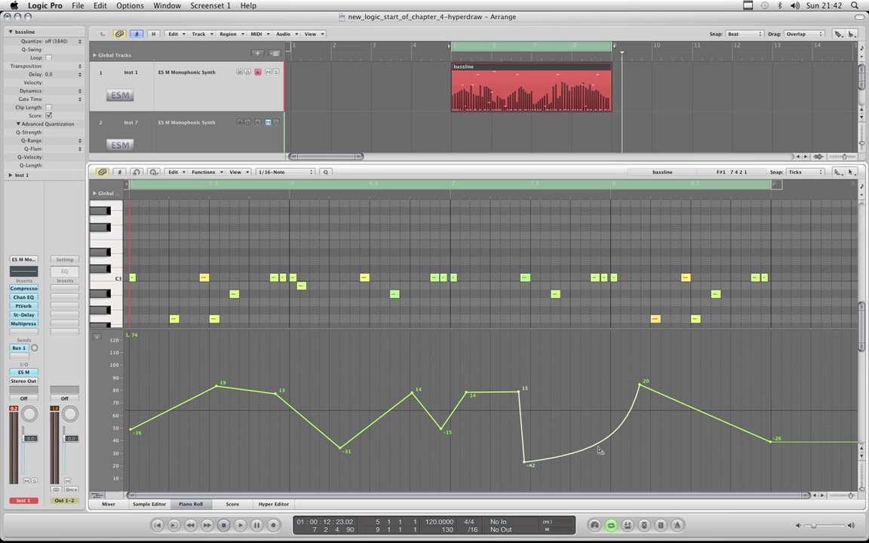
Step: Reshape the curve rising from -42 to 20 with the Automation Curve tool, first flattening its sag, finally deepening it again
left_click_drag(598, 450, 603, 414)
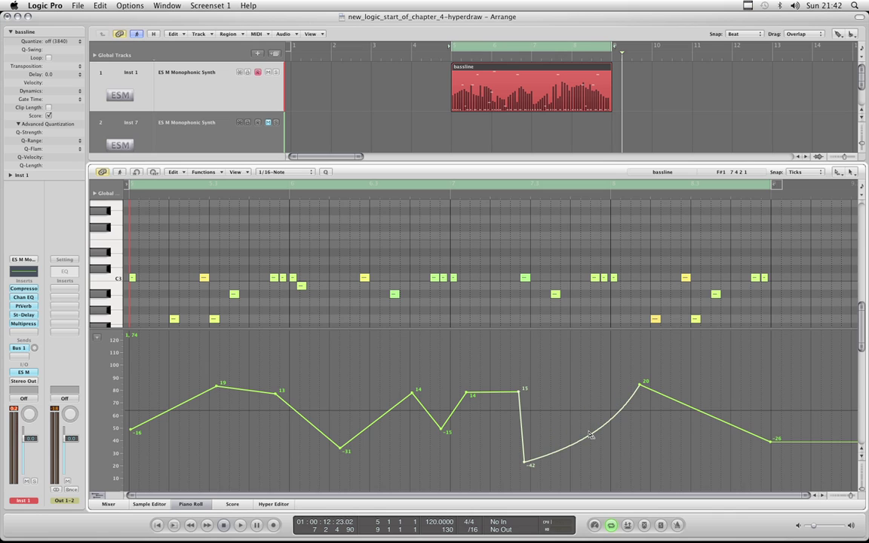
mouse_move(590, 437)
left_mouse_down()
mouse_move(568, 438)
mouse_move(582, 433)
mouse_move(596, 445)
mouse_move(554, 381)
mouse_move(588, 441)
mouse_move(549, 381)
mouse_move(584, 442)
mouse_move(518, 383)
mouse_move(631, 481)
mouse_move(607, 459)
left_mouse_up()
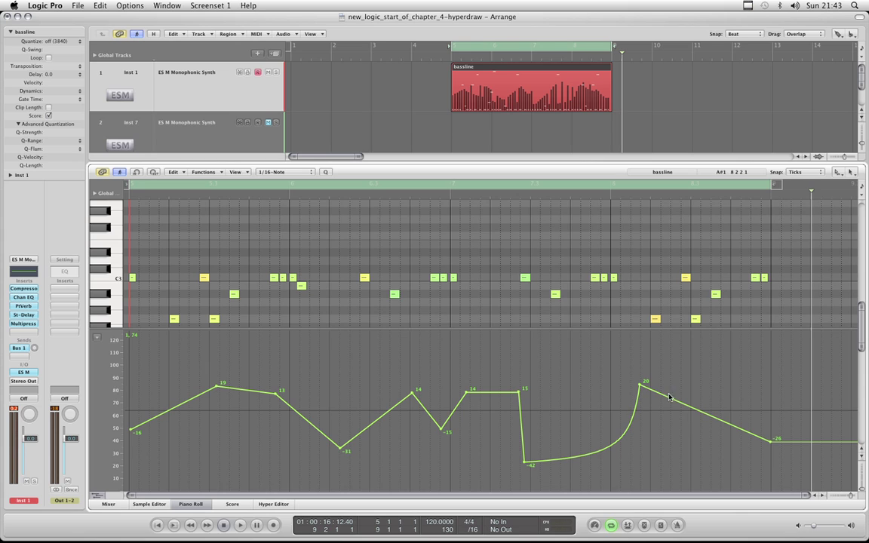
Step: Add nodes on both sides of the peak after bar 8 with the Pointer tool and place the three at 12, 19 and 15
right_click(608, 361)
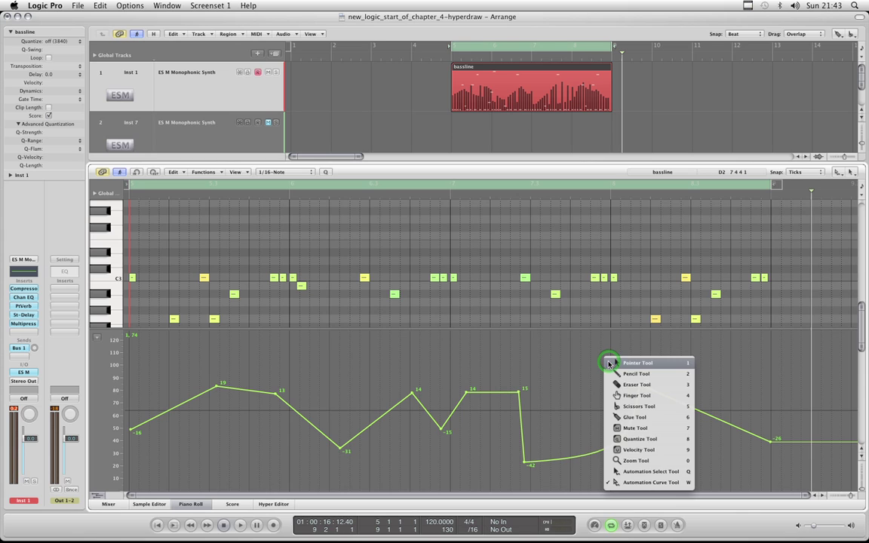
left_click(608, 362)
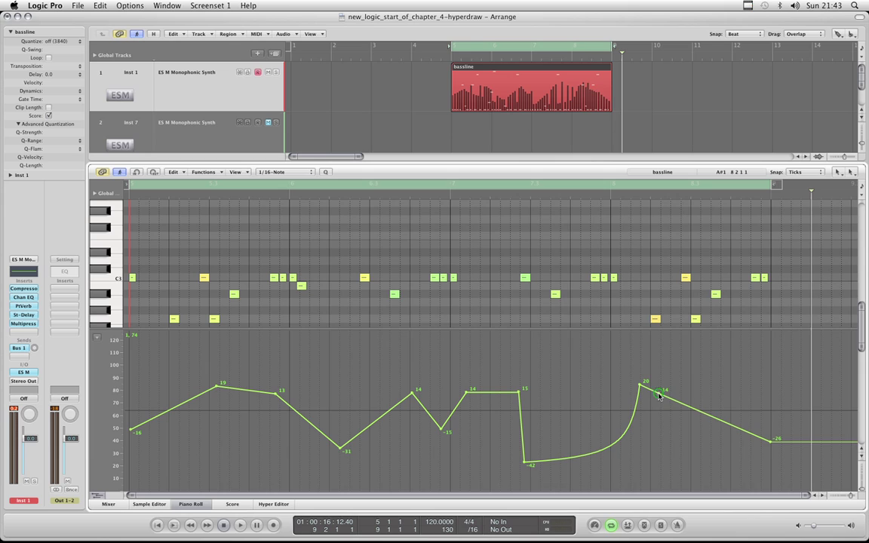
left_click(660, 391)
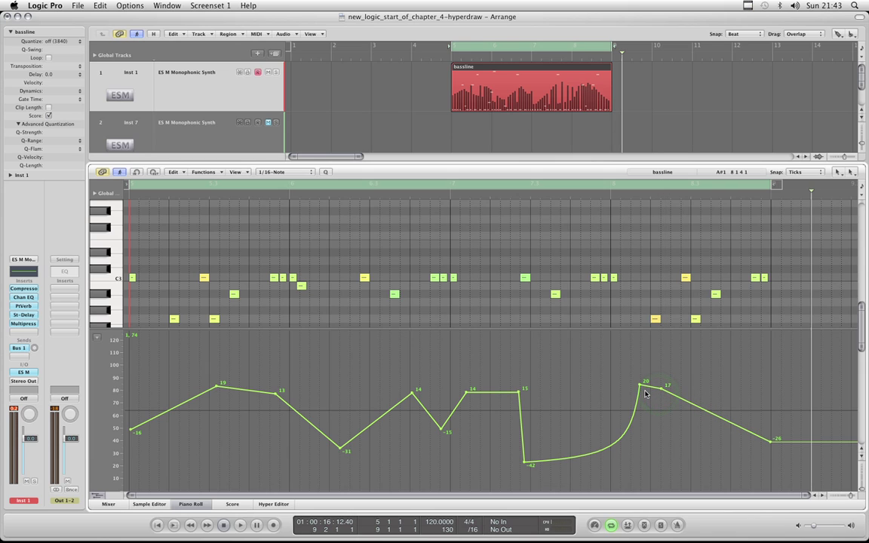
left_click(638, 400)
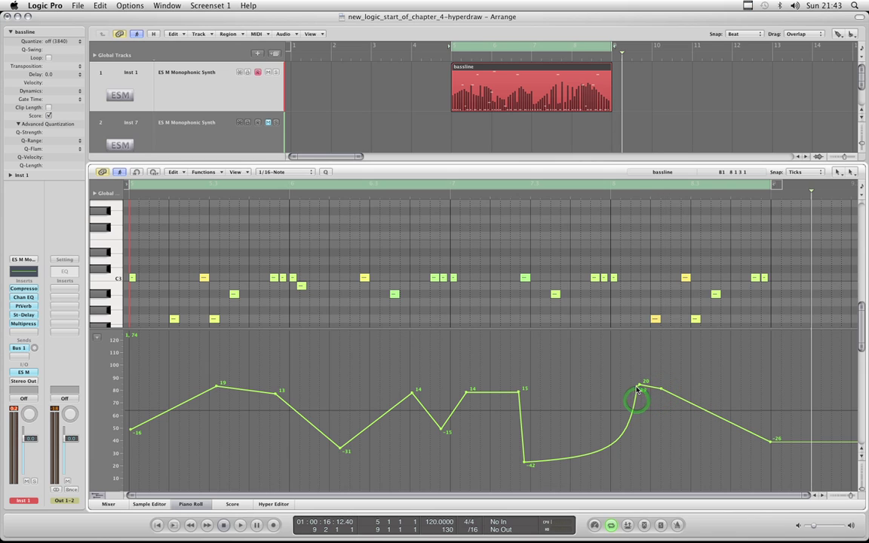
left_click_drag(638, 386, 673, 392)
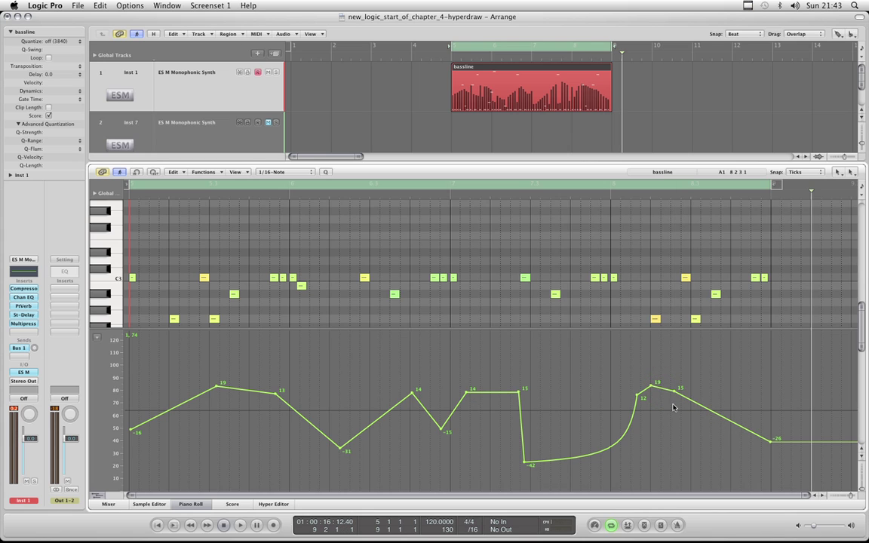
Step: Round off the peak between nodes 12, 19 and 15 with the Automation Curve tool and make the descent to -26 sag
key("Escape")
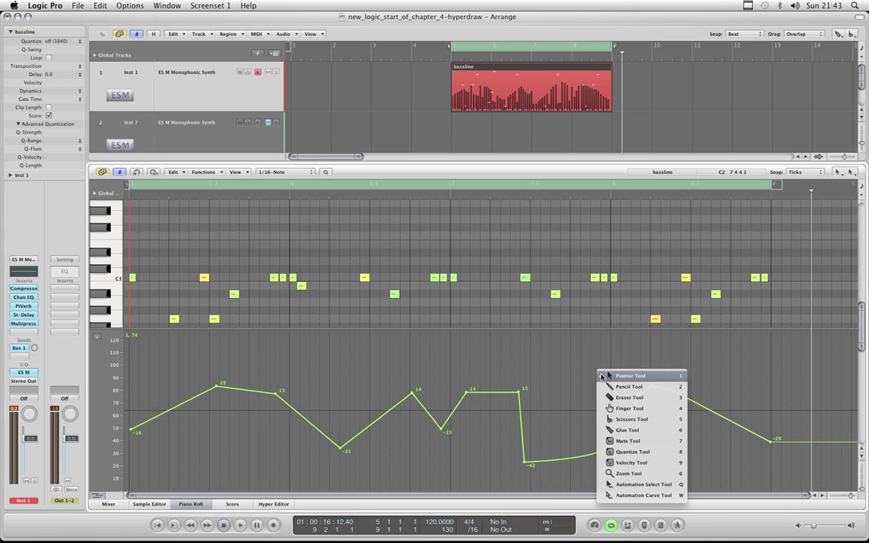
left_click(643, 495)
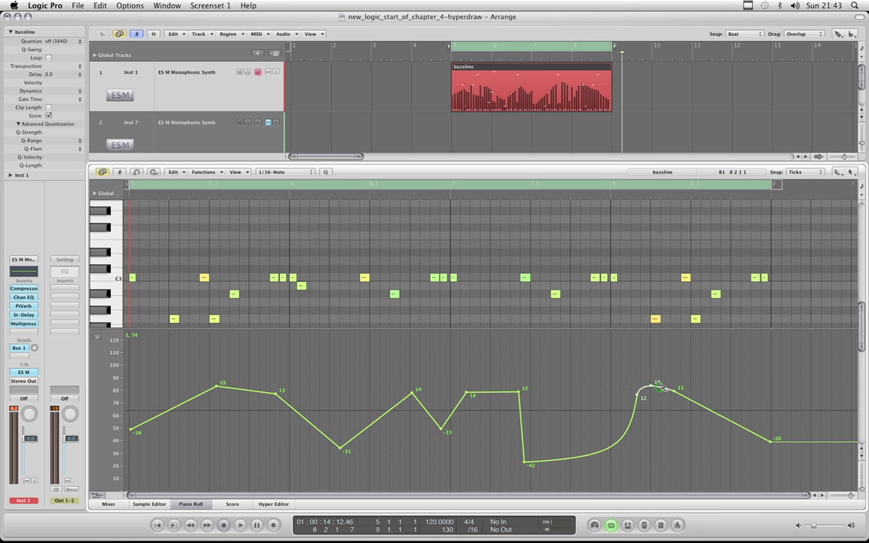
left_click_drag(660, 386, 687, 412)
left_click_drag(641, 395, 643, 396)
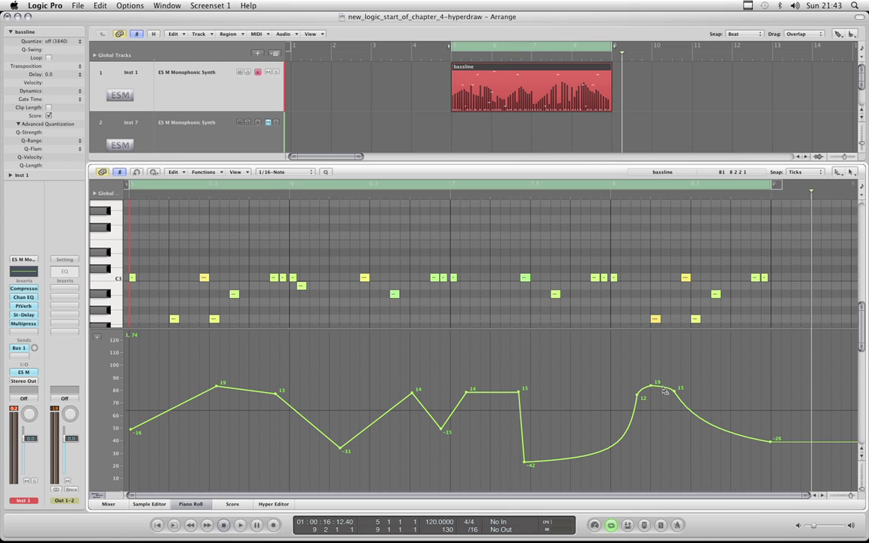
left_click_drag(664, 387, 667, 376)
Step: Move the two plateau nodes after bar 7 to 25 and 4, and pull the 15 node back across its neighbours to form a single -10 node
key("Escape")
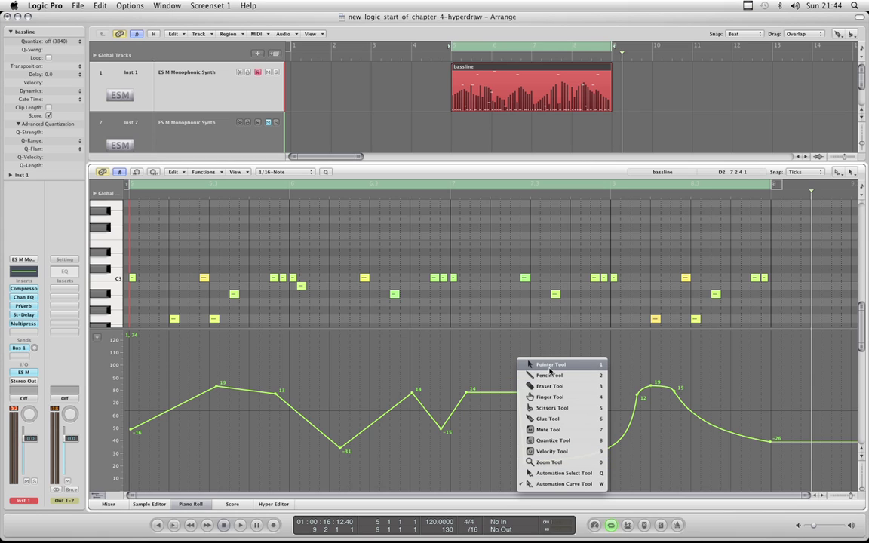
left_click(550, 369)
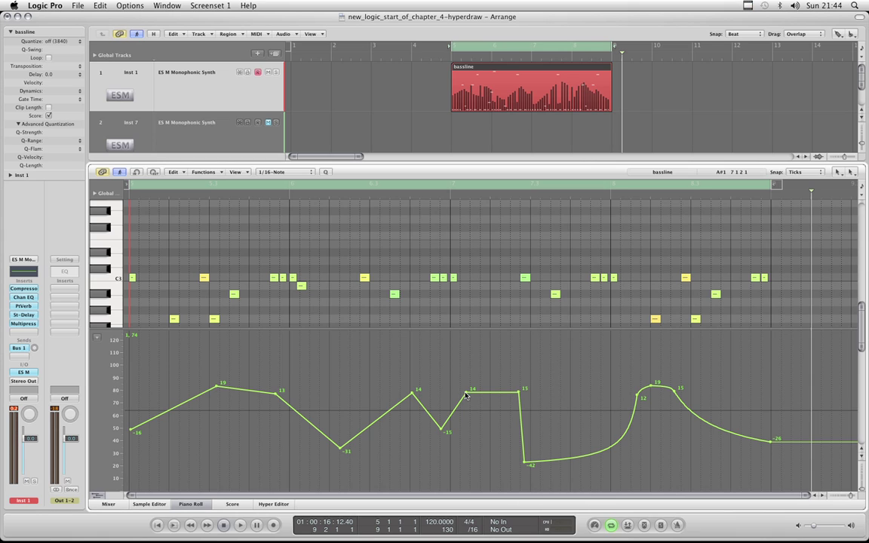
left_click_drag(465, 392, 466, 378)
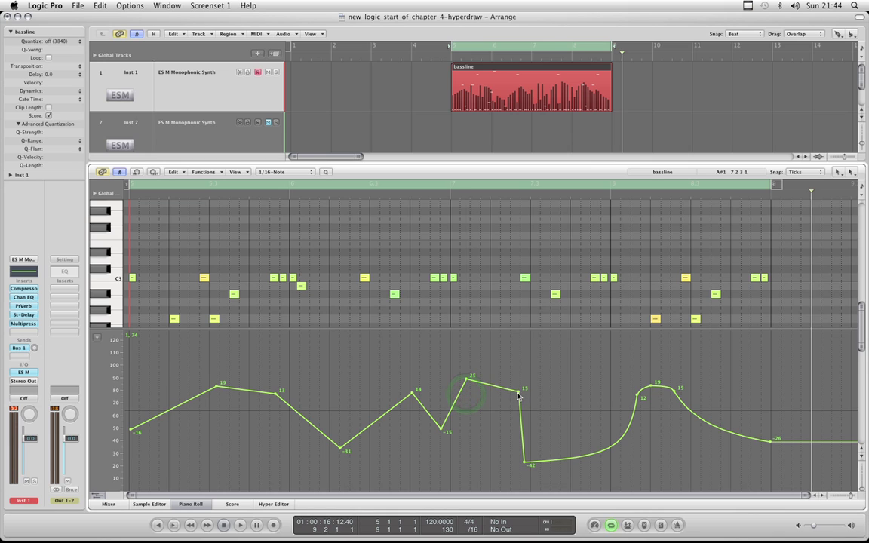
left_click_drag(518, 393, 504, 406)
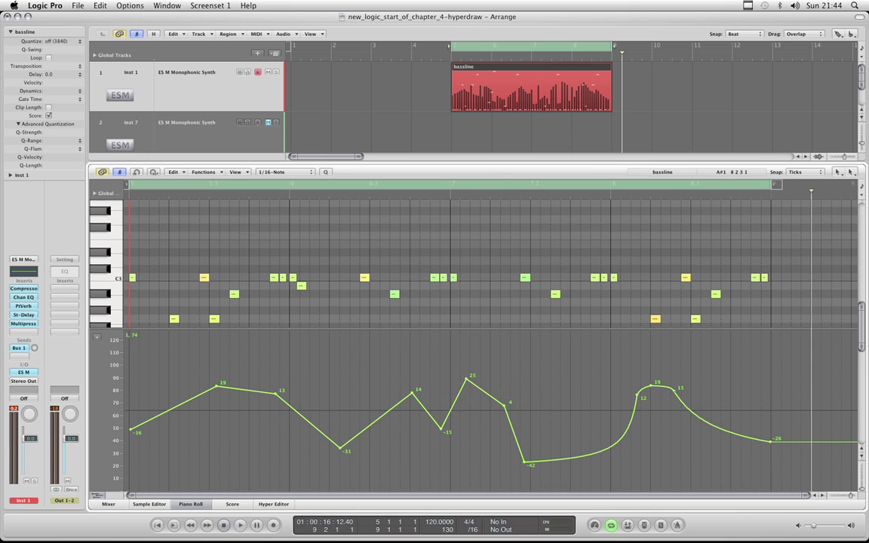
left_click_drag(674, 392, 614, 403)
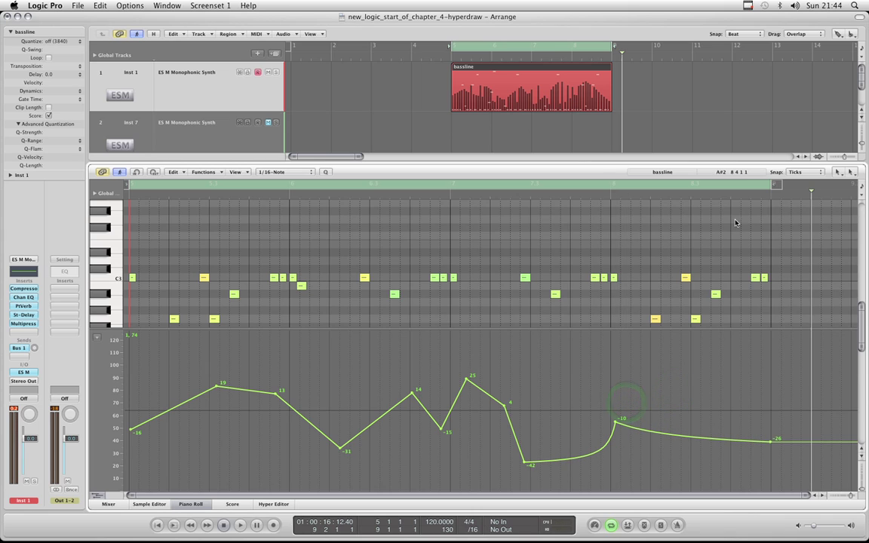
Step: Switch Snap Automation off for the Piano Roll and turn it back on
left_click(805, 172)
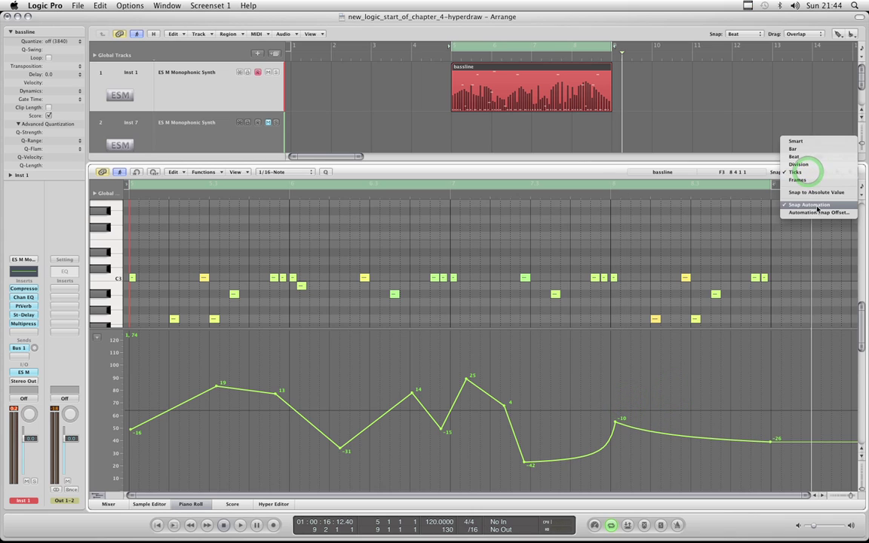
left_click(817, 208)
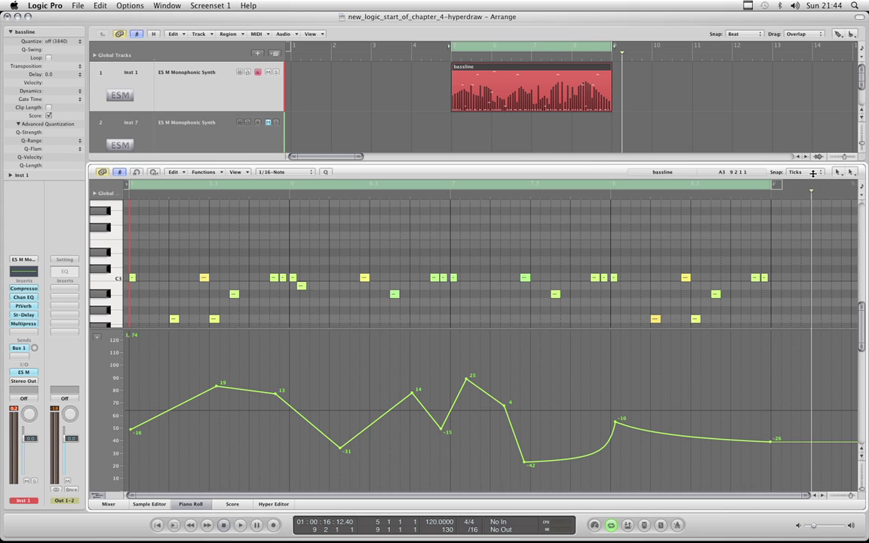
left_click(812, 173)
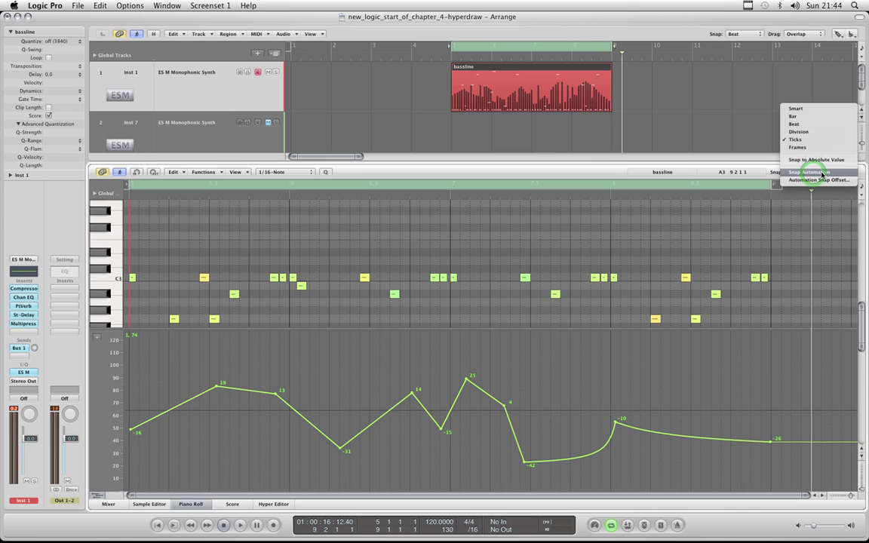
left_click(813, 173)
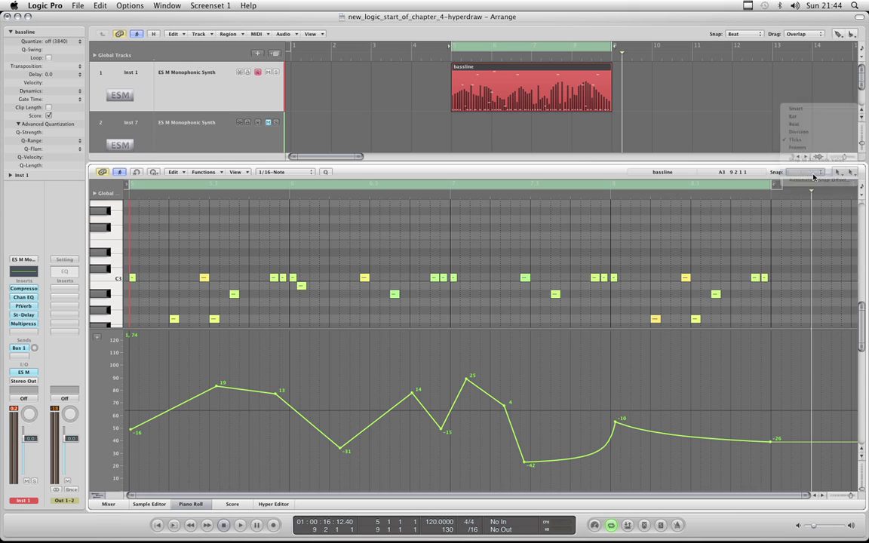
Step: Shift the -10 node past bar 8 with Snap set to Division, and return it onto bar 8 with Snap set to Beat
left_click(813, 175)
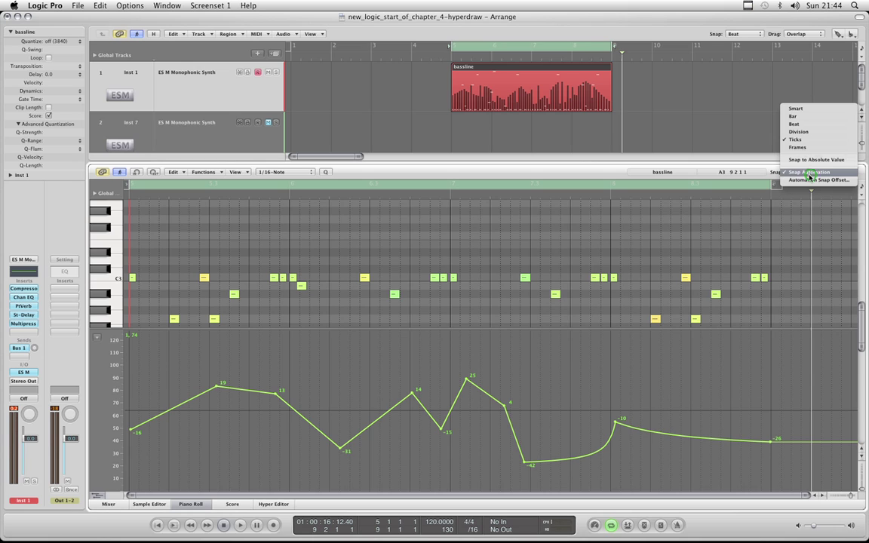
left_click(801, 134)
mouse_move(615, 421)
left_mouse_down()
mouse_move(640, 420)
mouse_move(621, 419)
mouse_move(630, 420)
left_mouse_up()
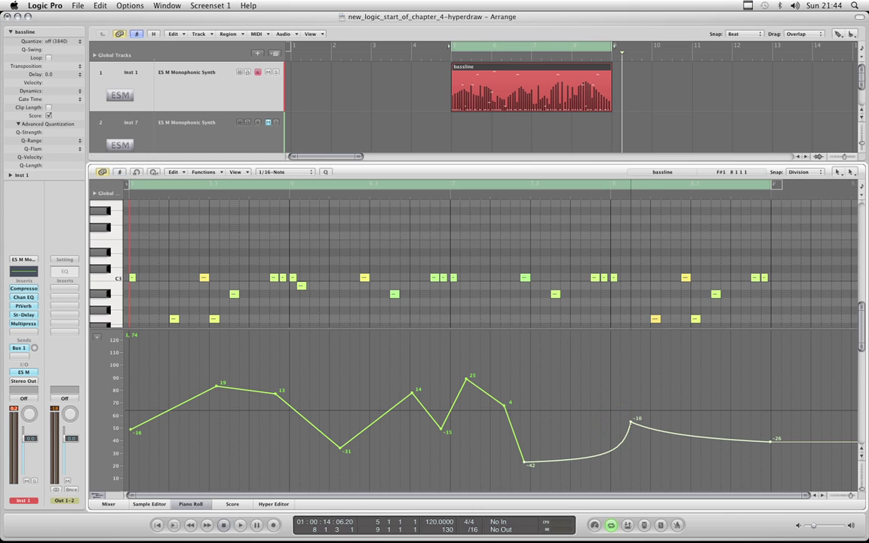
left_click(801, 177)
left_click(798, 167)
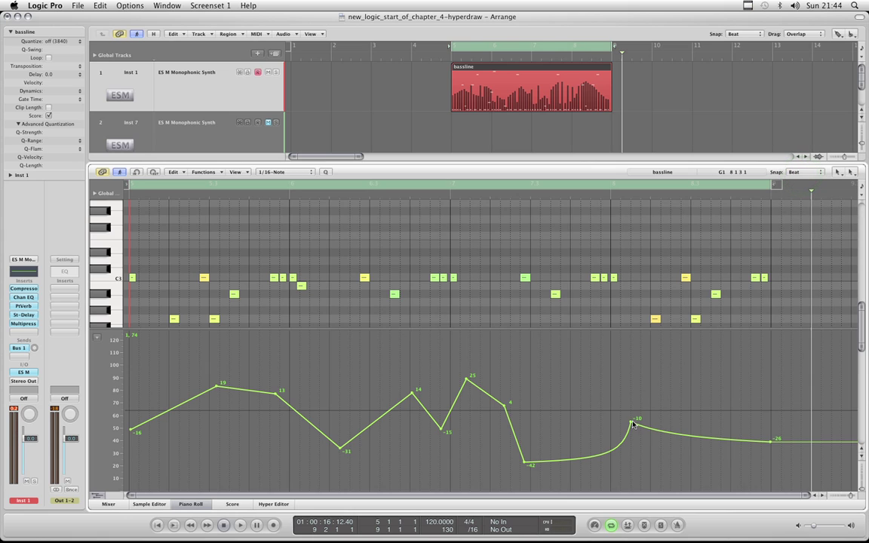
left_click_drag(633, 424, 610, 422)
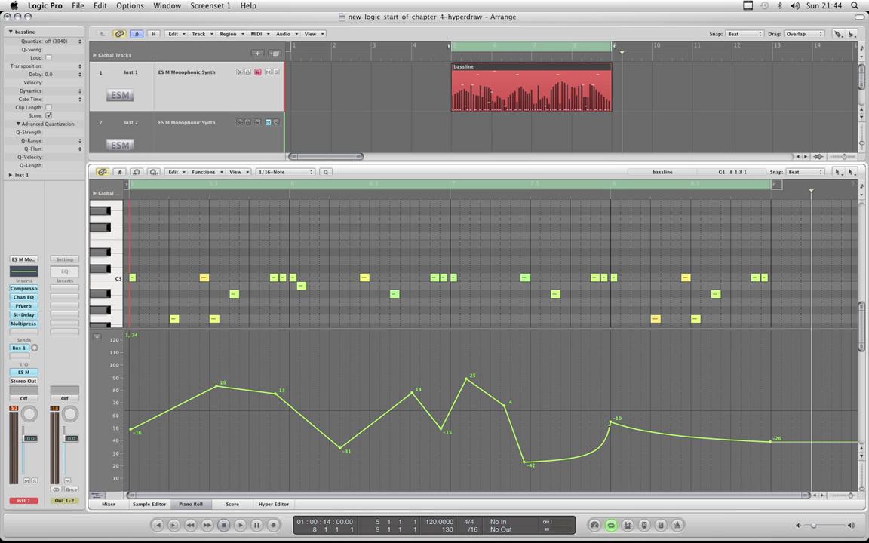
Step: Set the automation Snap Offset to -5 ticks in the preferences and move that window clear of the Hyperdraw area
left_click(816, 173)
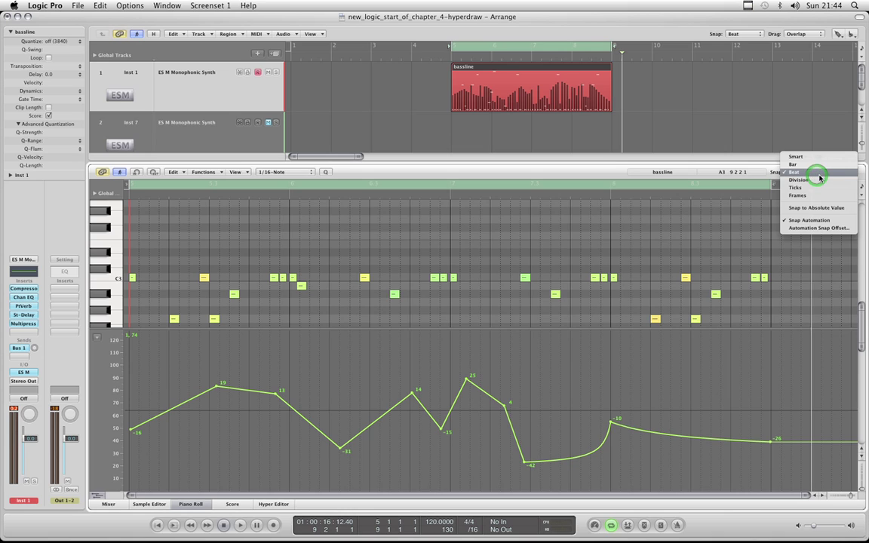
left_click(820, 228)
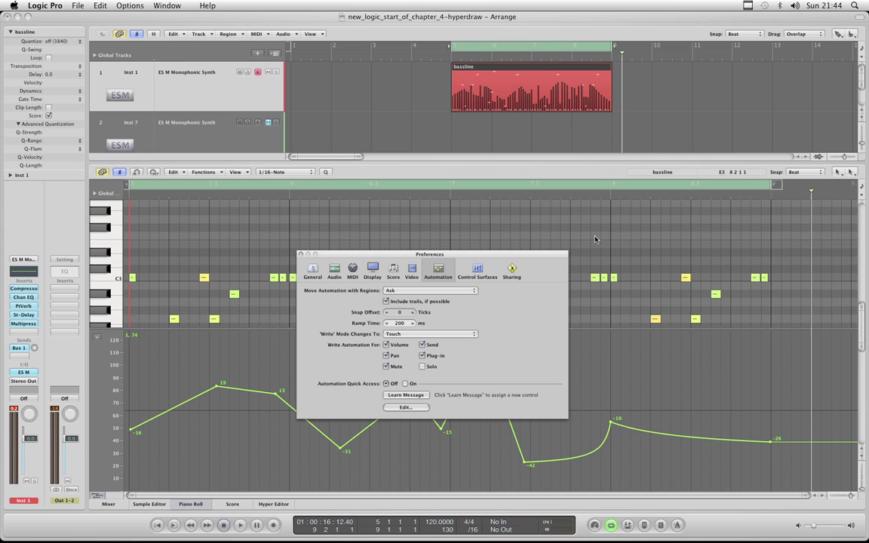
left_click_drag(517, 256, 576, 168)
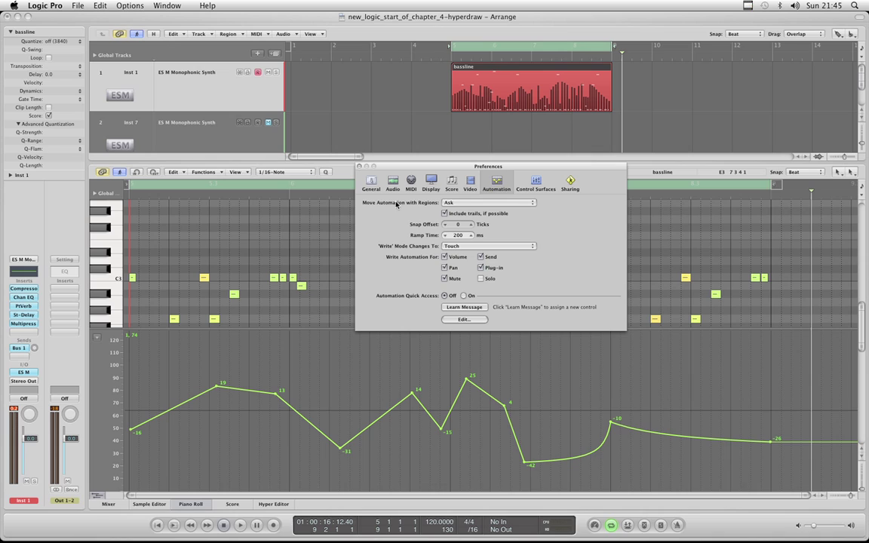
left_click(444, 225)
left_click(445, 225)
left_click_drag(444, 168, 244, 53)
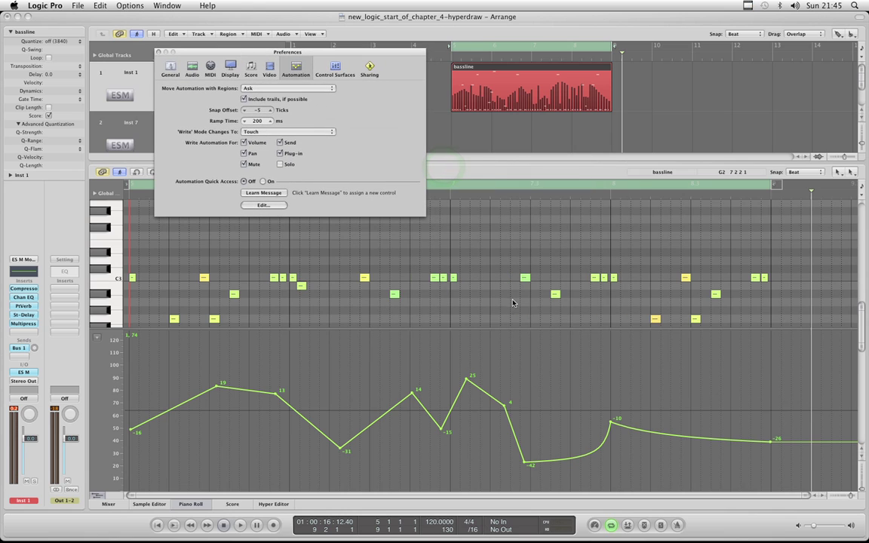
Step: Magnify the area around the -10 node at bar 8 with the Zoom tool and set Snap to Division
right_click(513, 303)
left_click(575, 398)
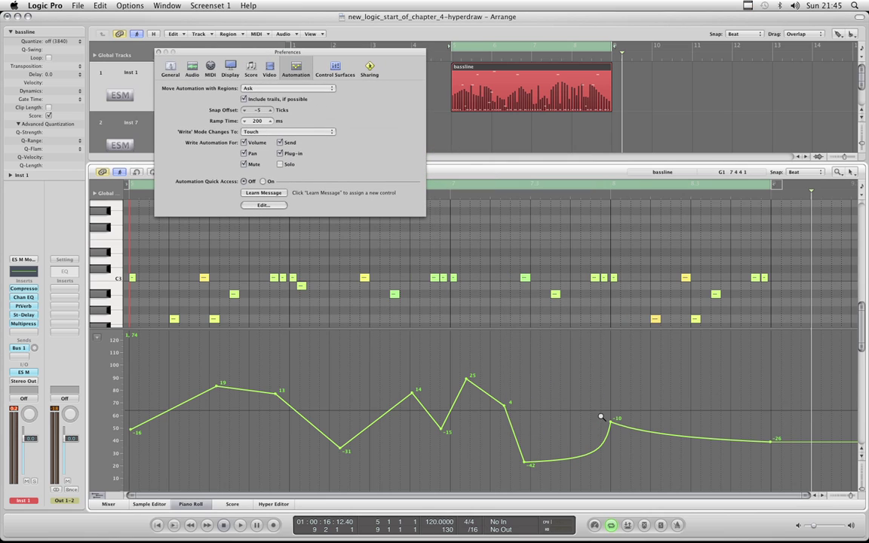
left_click_drag(576, 404, 638, 449)
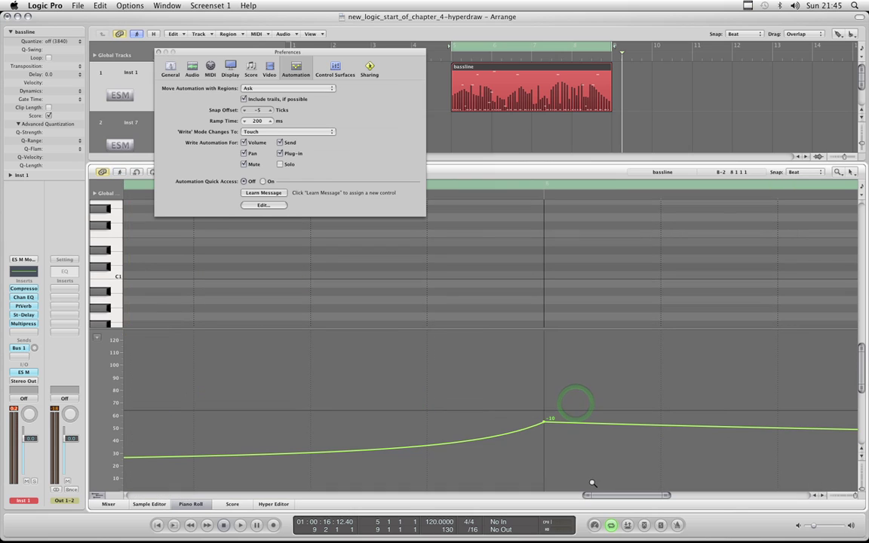
left_click(815, 175)
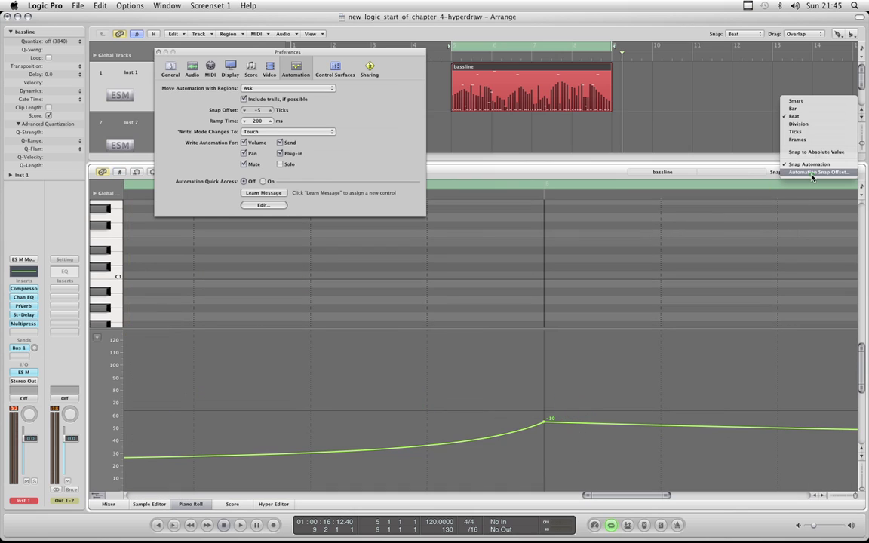
left_click(728, 115)
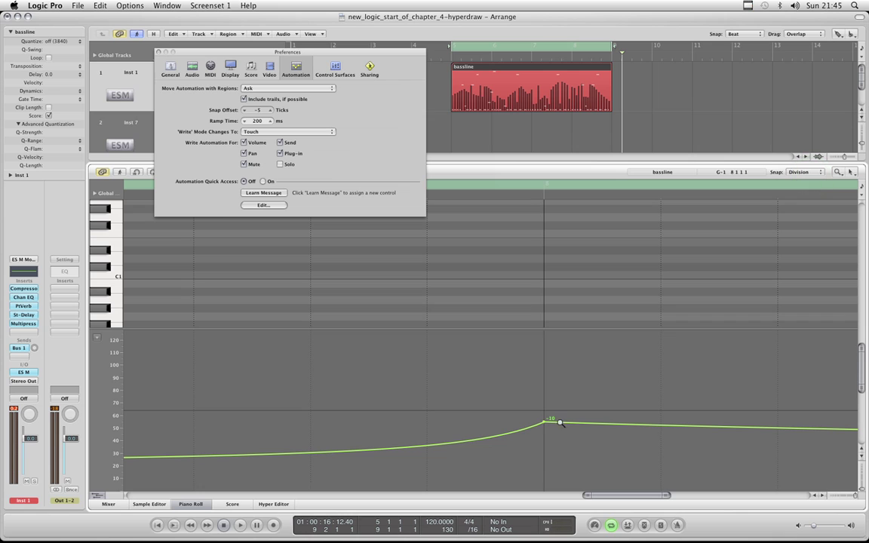
Step: With the area around bar 8 magnified, use the Pointer tool to move the -10 node one division earlier and lower it to -12
left_click(512, 305)
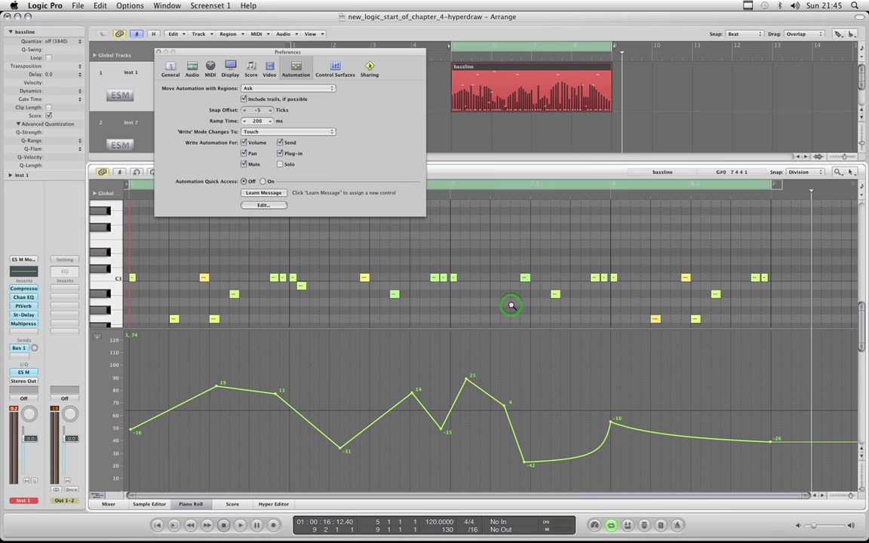
left_click_drag(564, 390, 642, 455)
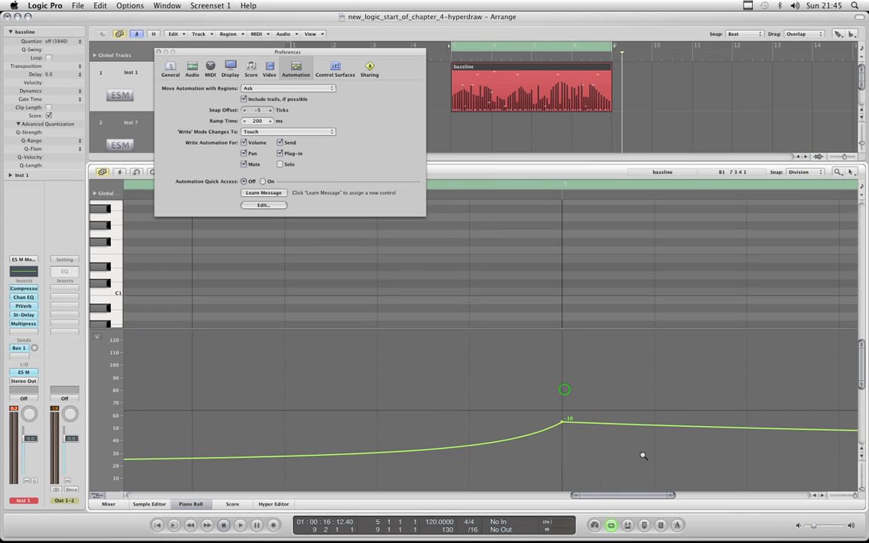
left_click(517, 294)
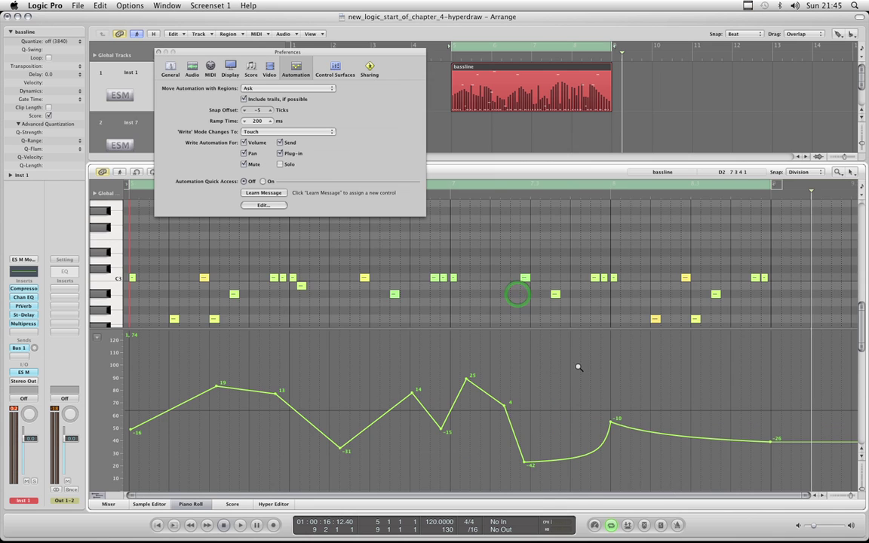
left_click(578, 398)
key("Escape")
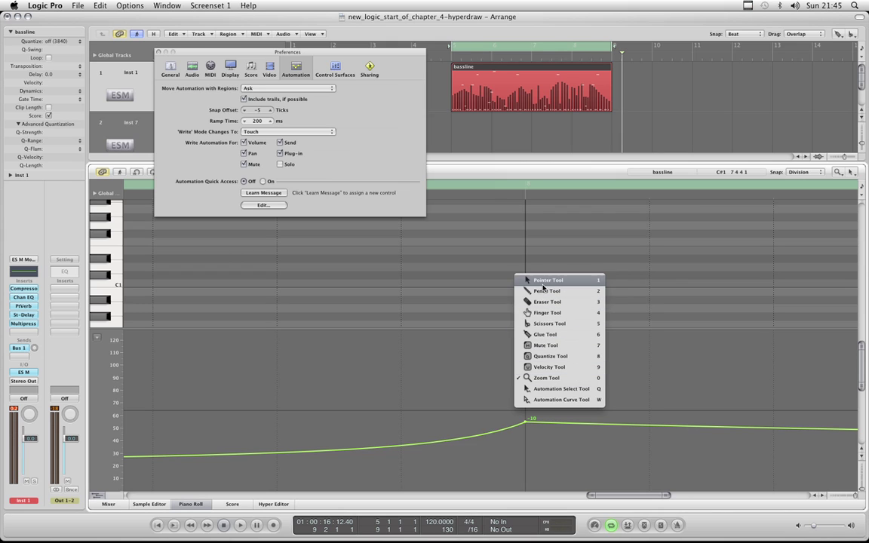
left_click(531, 281)
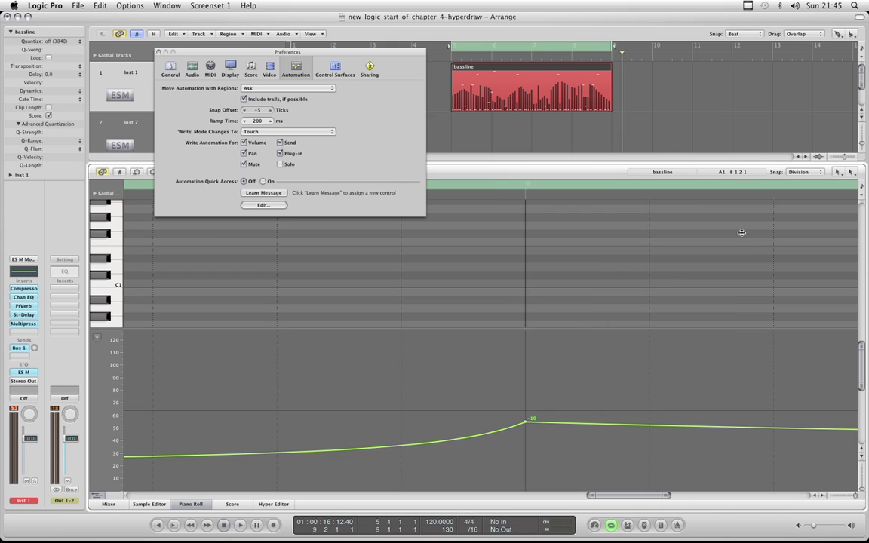
left_click_drag(526, 424, 400, 424)
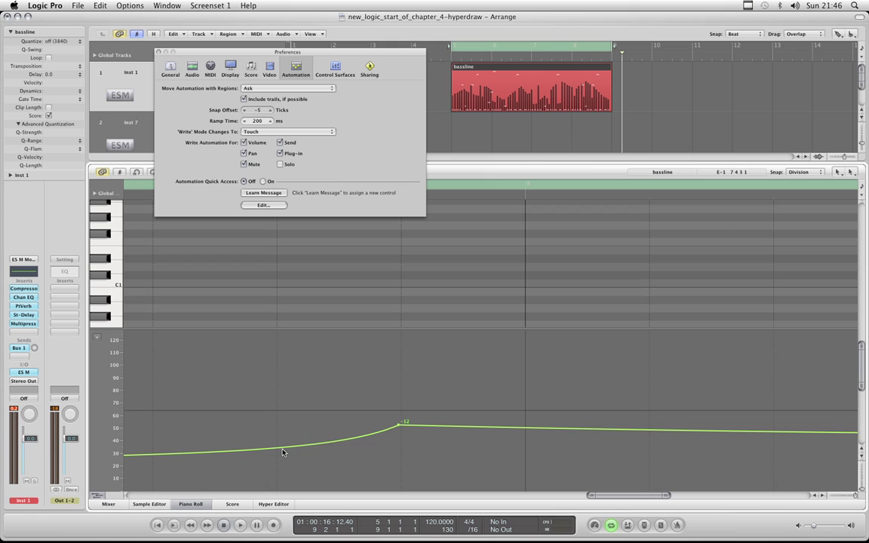
Step: Add Hyperdraw nodes of -12 one division before the moved node, -24 at bar 8 and -18 one division after bar 8
left_click_drag(279, 448, 274, 427)
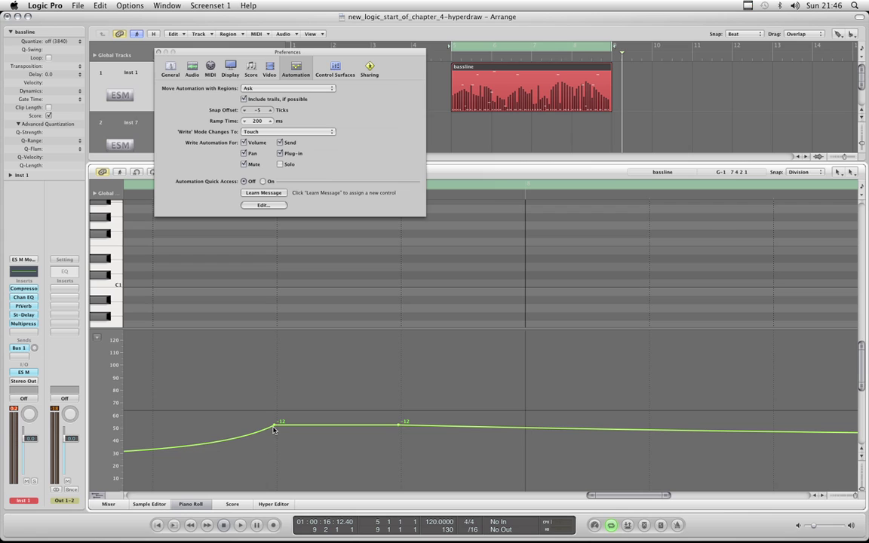
left_click_drag(273, 430, 273, 428)
mouse_move(518, 430)
left_mouse_down()
mouse_move(522, 388)
mouse_move(523, 440)
left_mouse_up()
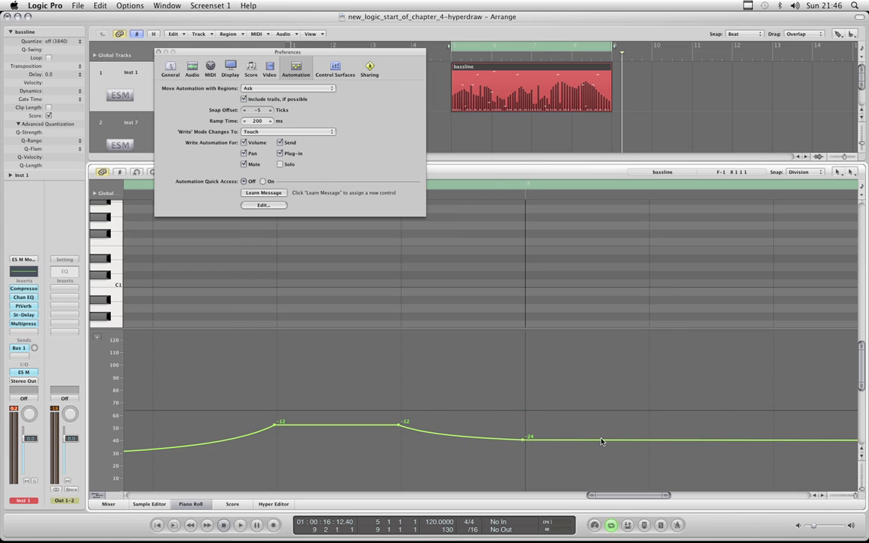
left_click(643, 441)
mouse_move(647, 443)
left_mouse_down()
mouse_move(647, 393)
mouse_move(647, 432)
left_mouse_up()
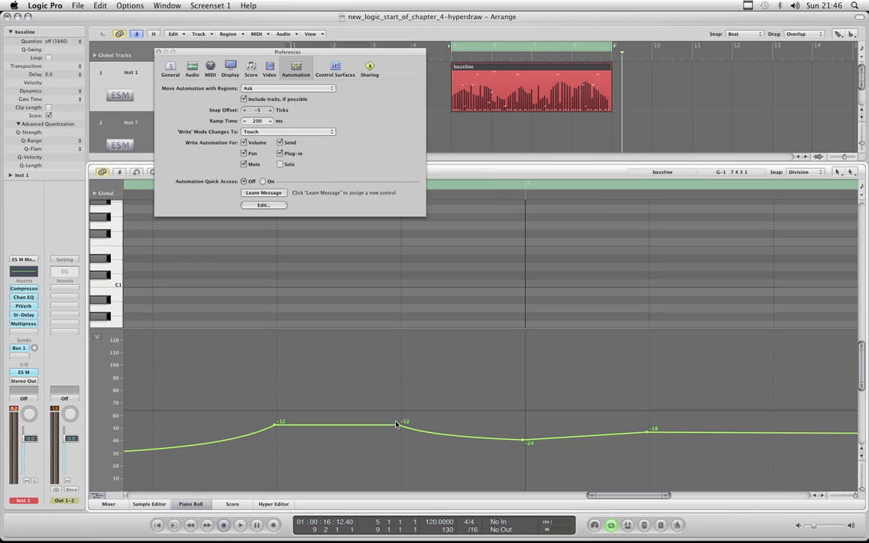
Step: Raise the node just before bar 8 to 18, set the outer nodes on either side to -13, and lower the bar 8 node to -28
scroll(402, 298, "up", 5)
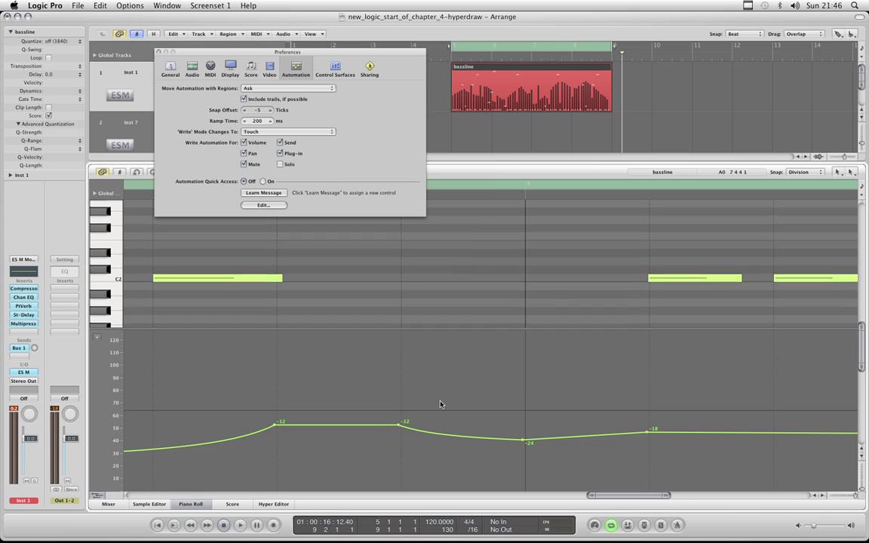
scroll(440, 404, "down", 2)
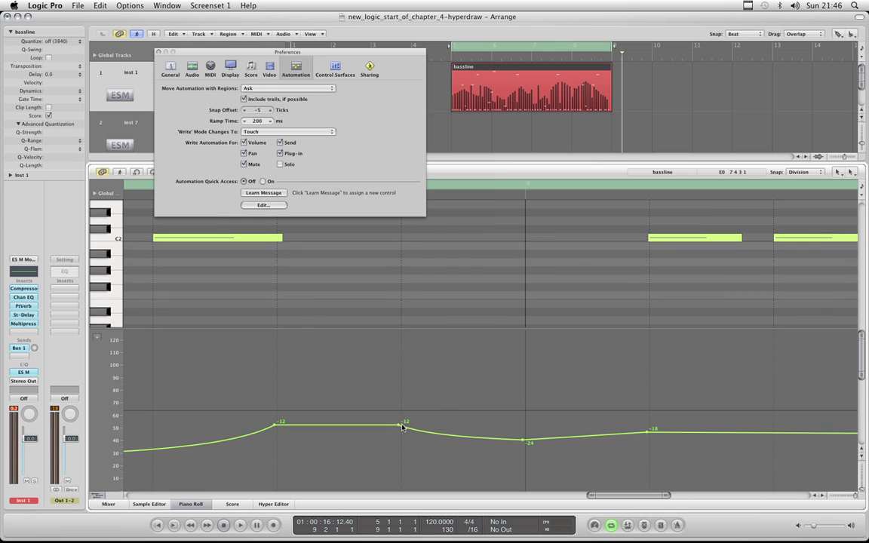
left_click_drag(399, 427, 399, 389)
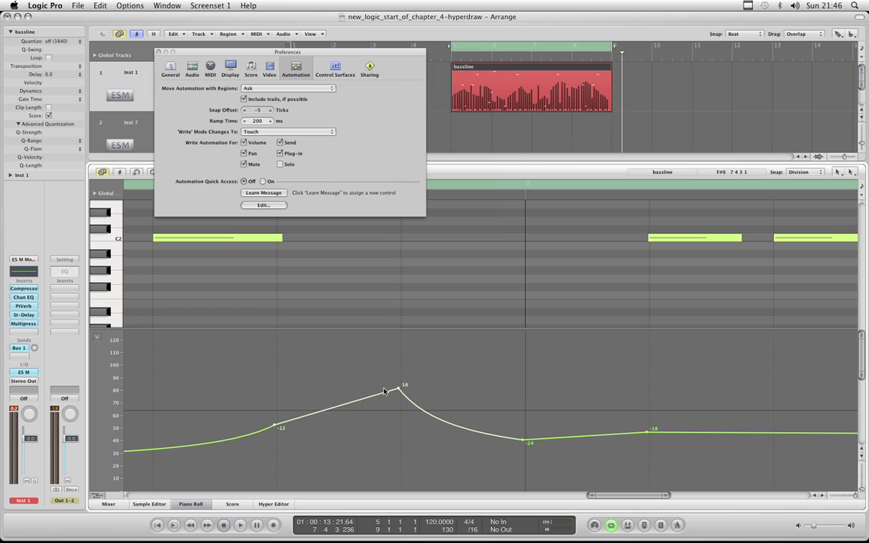
left_click_drag(274, 427, 273, 431)
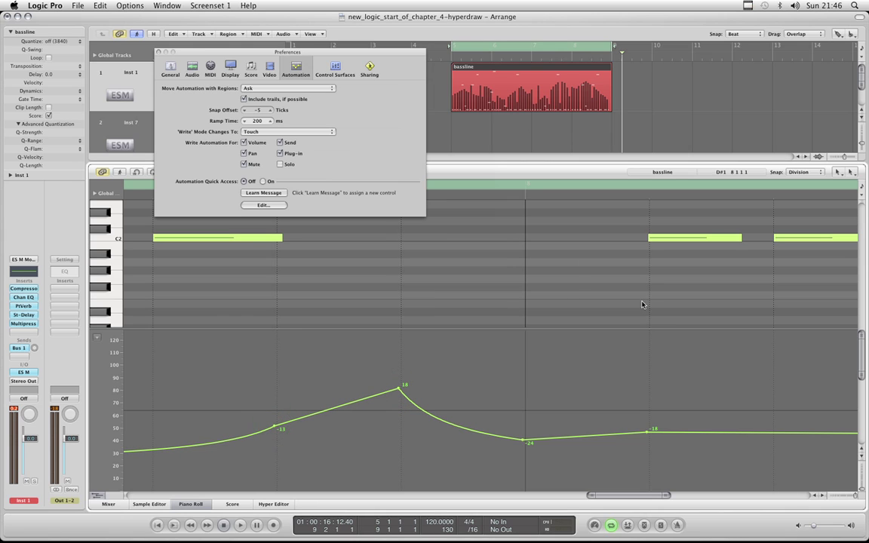
left_click_drag(646, 434, 647, 427)
left_click_drag(522, 441, 521, 445)
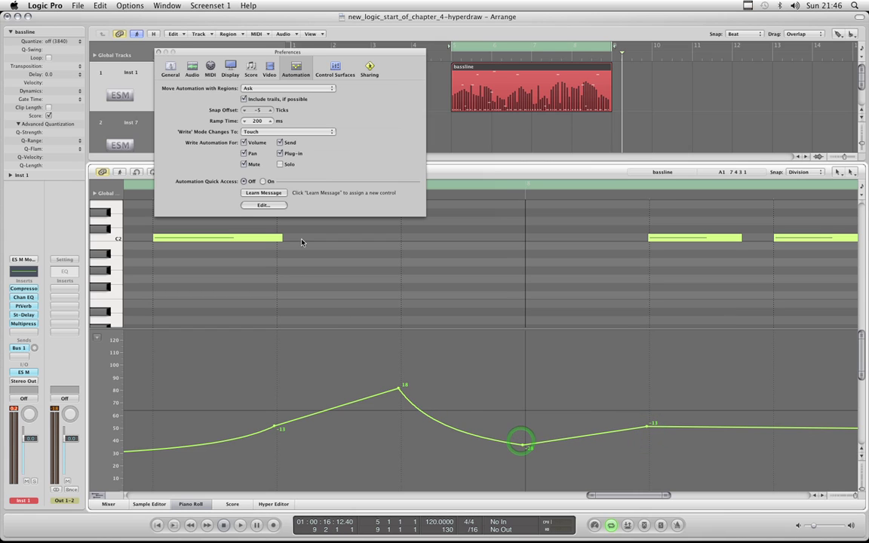
Step: Set the automation Snap Offset to -10 ticks and re-snap the 18 node, the -13 node before it and the -28 node
left_click(245, 111)
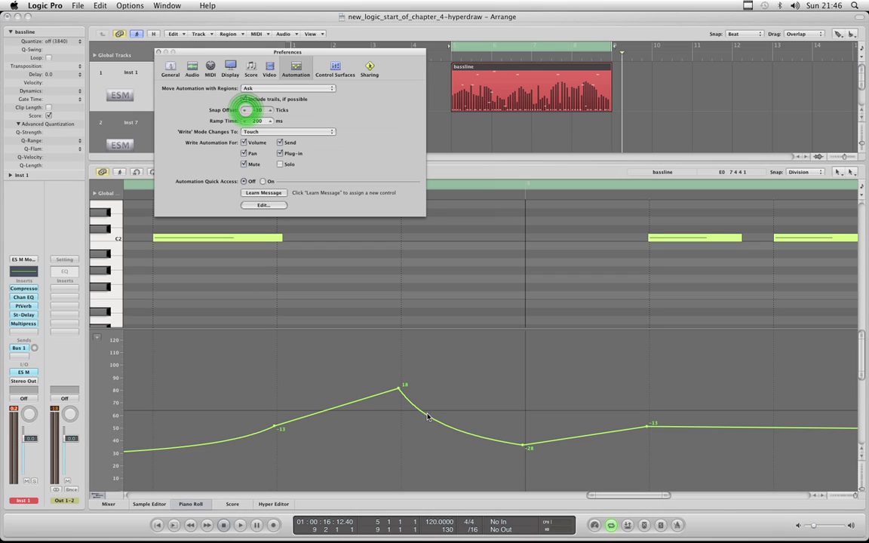
left_click(398, 388)
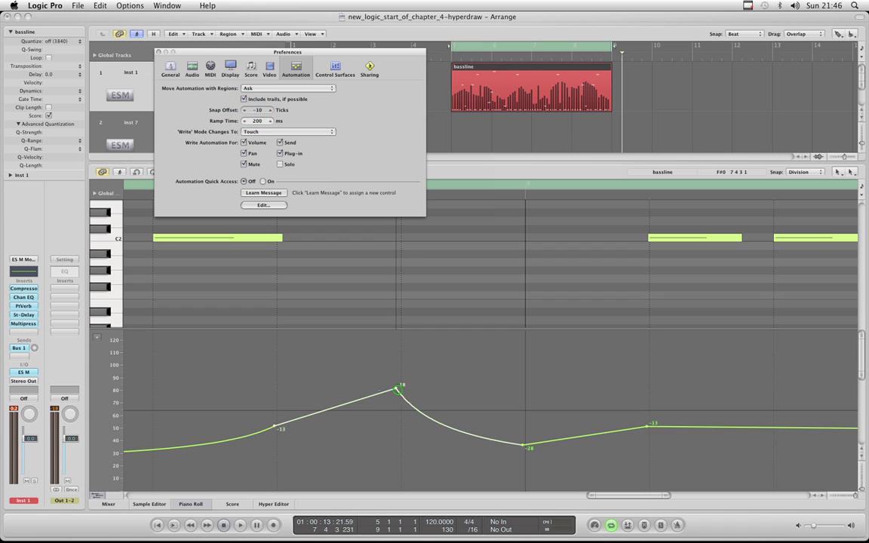
left_click(273, 427)
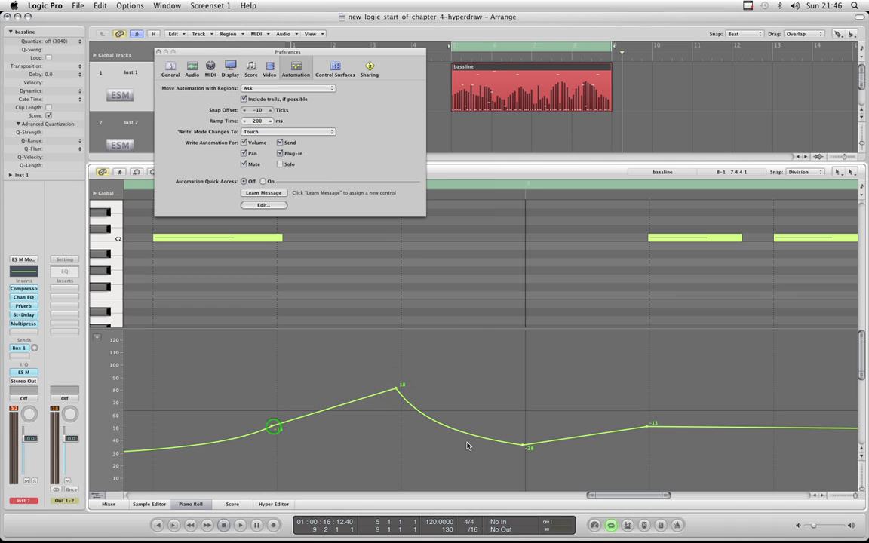
left_click(525, 446)
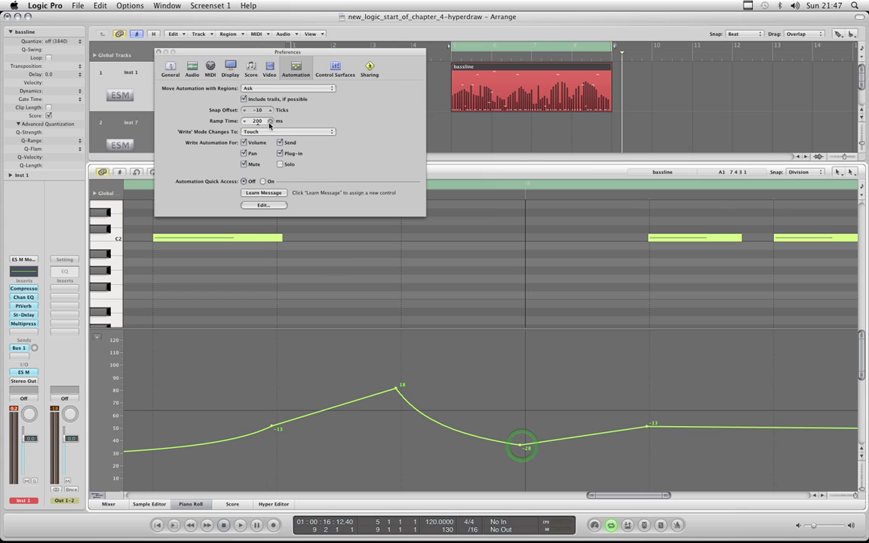
Step: Set the automation Snap Offset to 0 ticks in the preferences
left_click(271, 110)
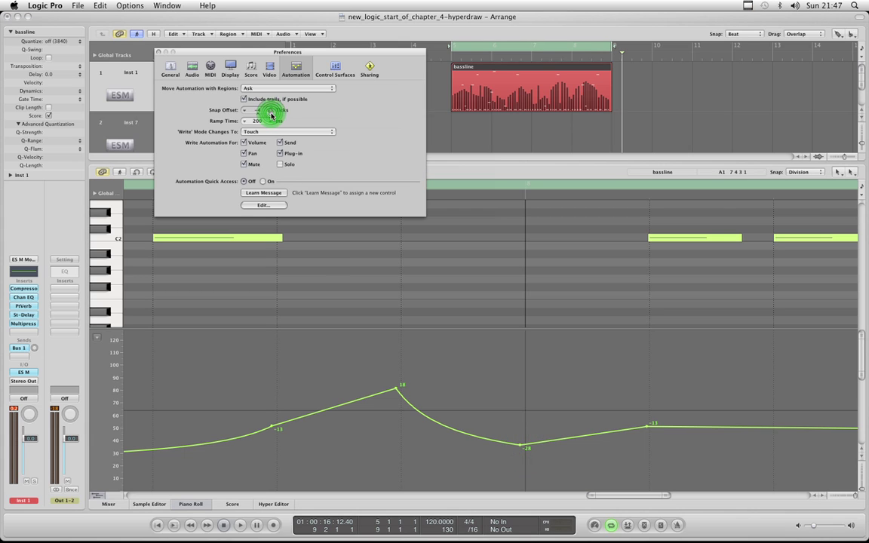
left_click(271, 112)
left_click(271, 112)
left_click(270, 112)
left_click(271, 112)
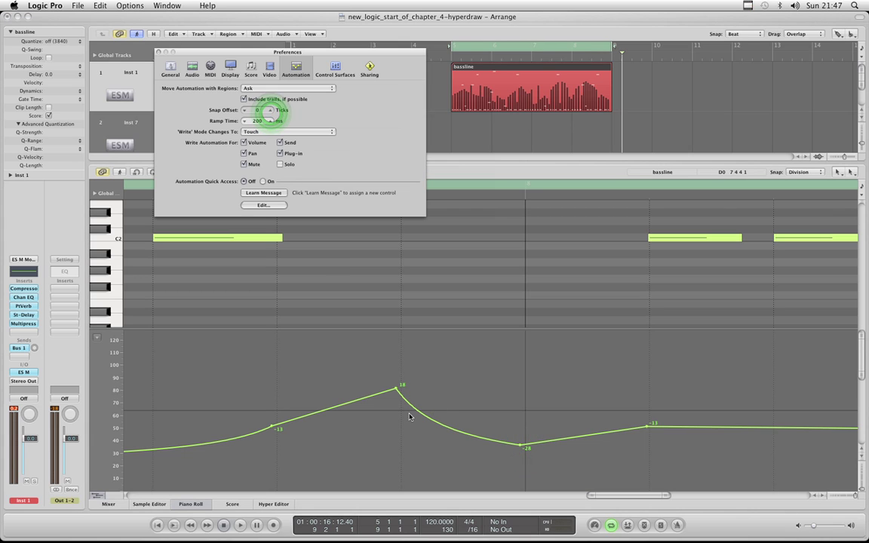
Step: Re-snap the 18 node, both -13 nodes and the -28 node exactly onto their nearest division lines
left_click(395, 388)
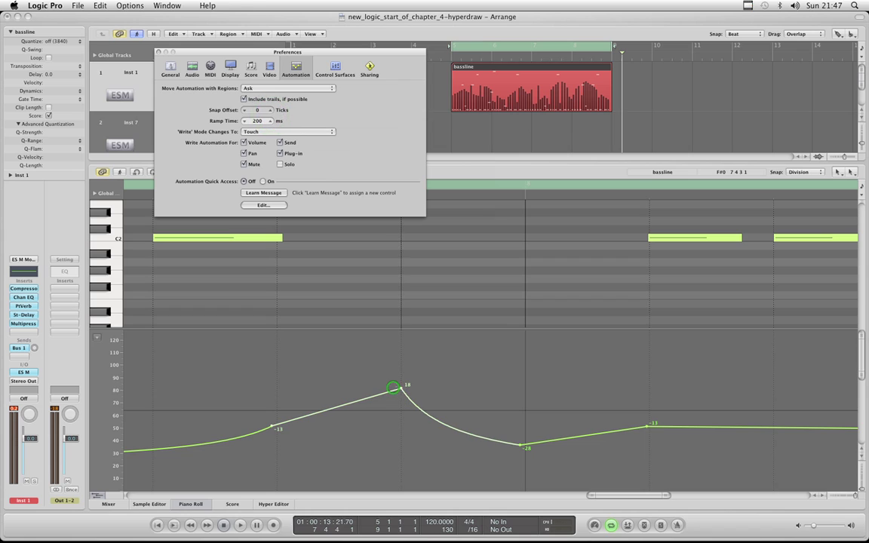
left_click(274, 427)
left_click(524, 447)
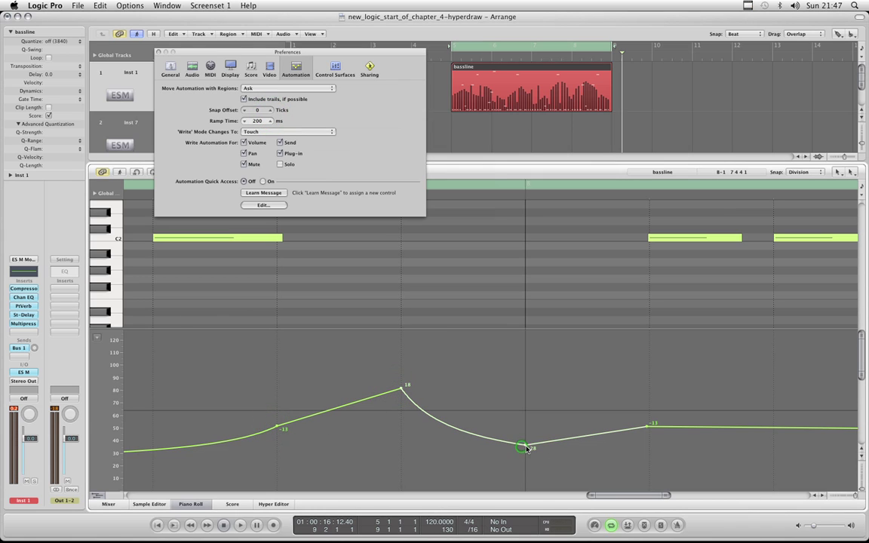
left_click(647, 427)
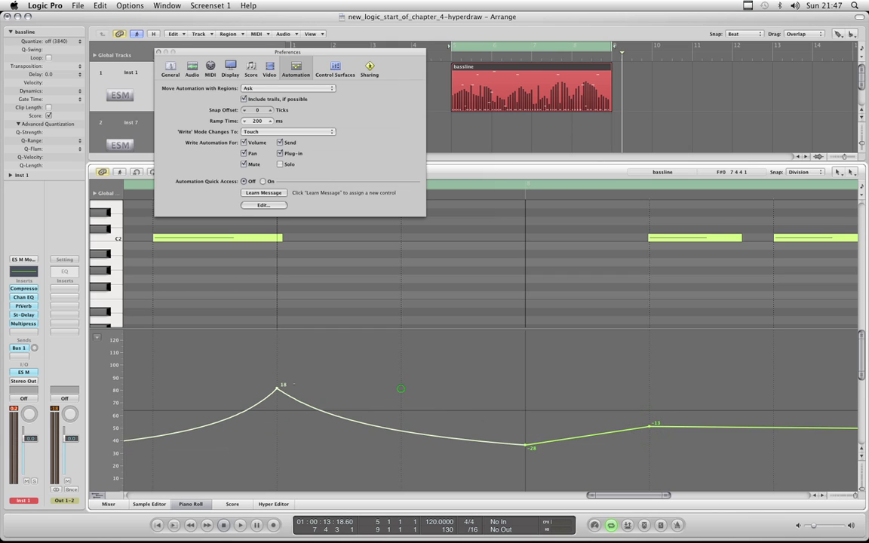
left_click(400, 389)
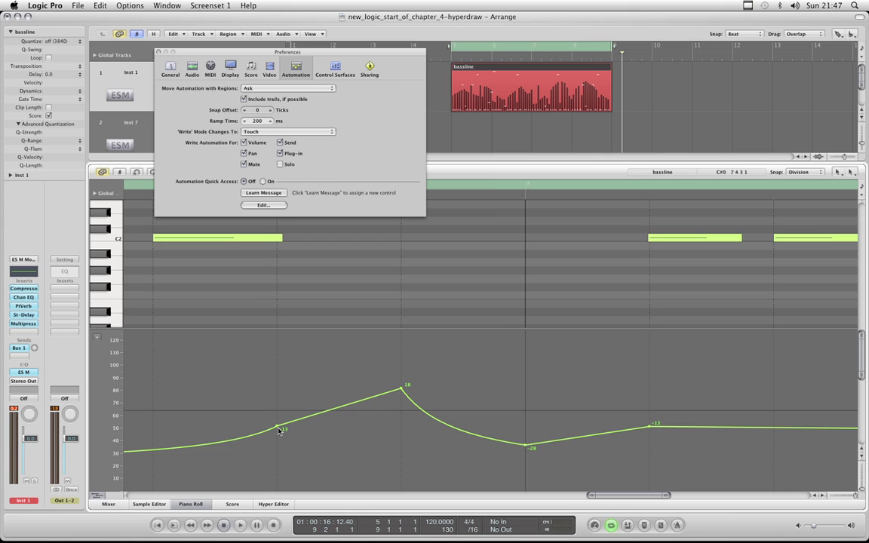
Step: Lower the hyperdraw node just before the 18 peak to -15 and close the Preferences window
left_click_drag(278, 430, 278, 432)
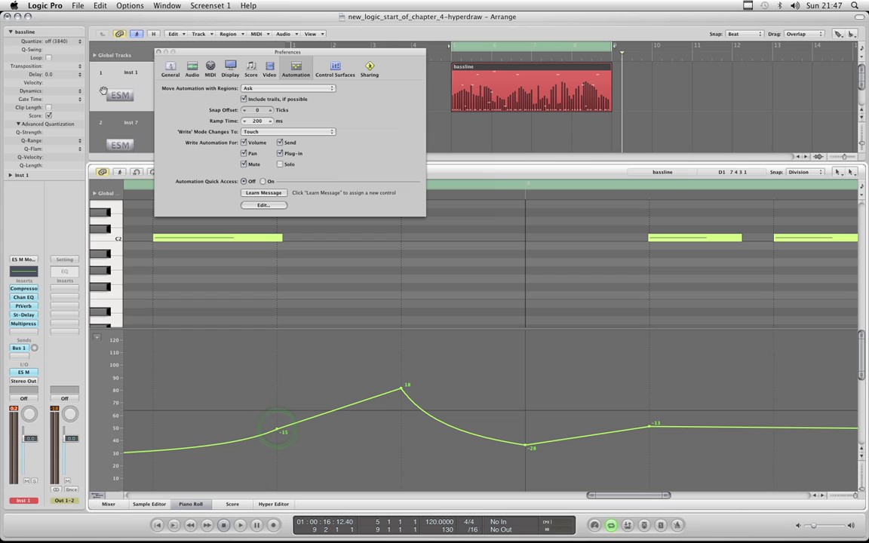
left_click(158, 52)
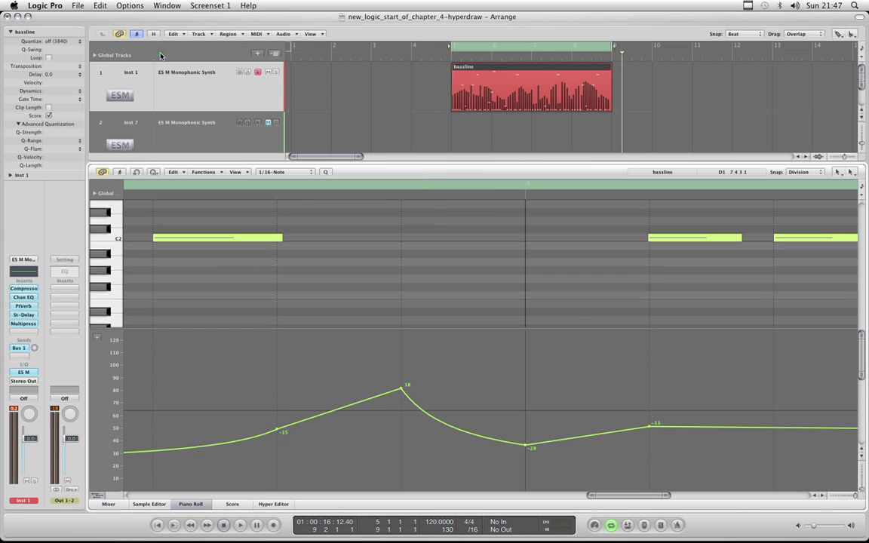
Step: Show the whole bassline in the Piano Roll with the Zoom tool, shrink its hyperdraw area, and close the Piano Roll
key("Escape")
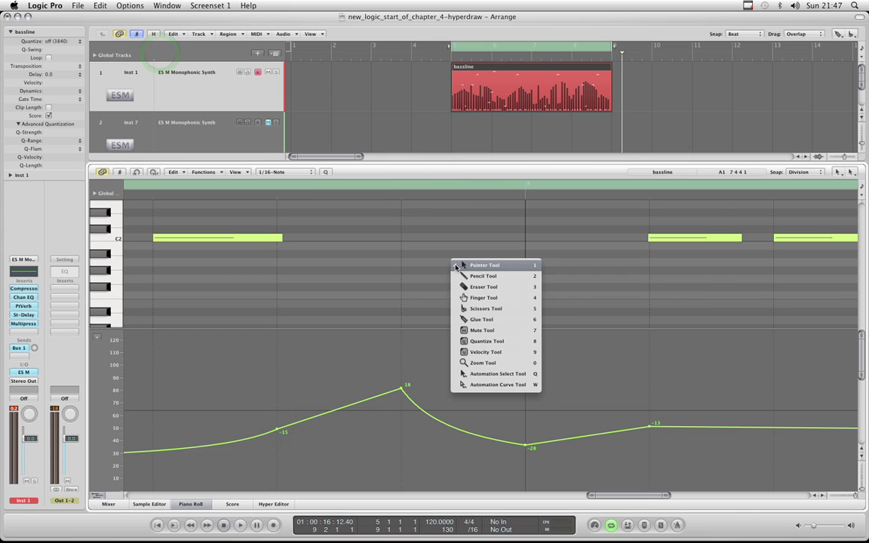
left_click(499, 367)
left_click(490, 363)
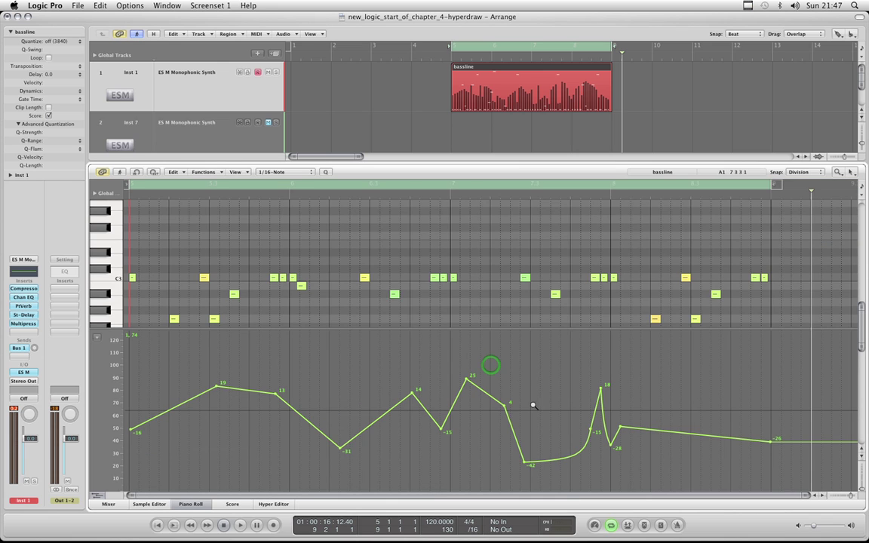
left_click_drag(458, 328, 458, 388)
left_click(202, 504)
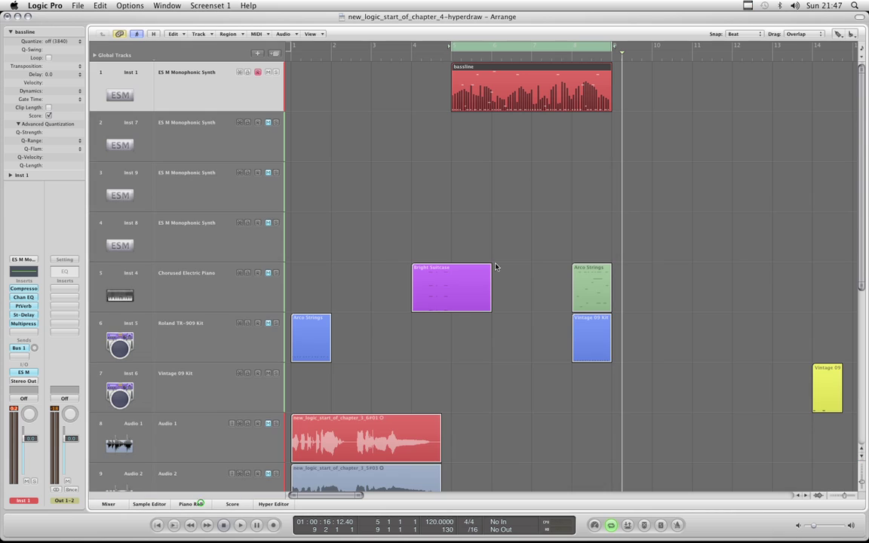
Step: Display the controller 74 hyperdraw curve directly on the bassline region in the Arrange area
key("ctrl+Right")
key("ctrl+Right")
key("ctrl+Right")
key("ctrl+Right")
key("ctrl+Right")
key("ctrl+Right")
key("ctrl+Right")
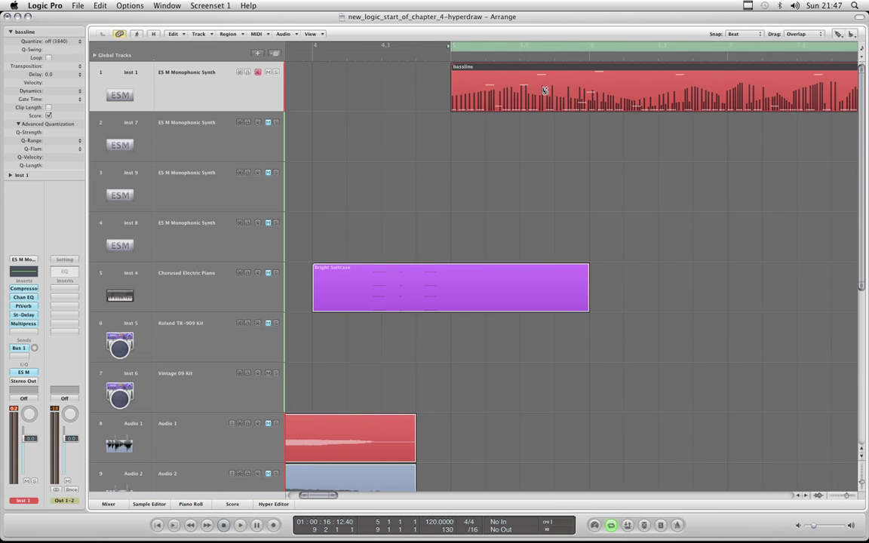
key("ctrl+Left")
key("ctrl+Down")
key("ctrl+Down")
key("ctrl+Down")
key("ctrl+Down")
key("ctrl+Down")
key("ctrl+Down")
key("ctrl+Down")
key("ctrl+Down")
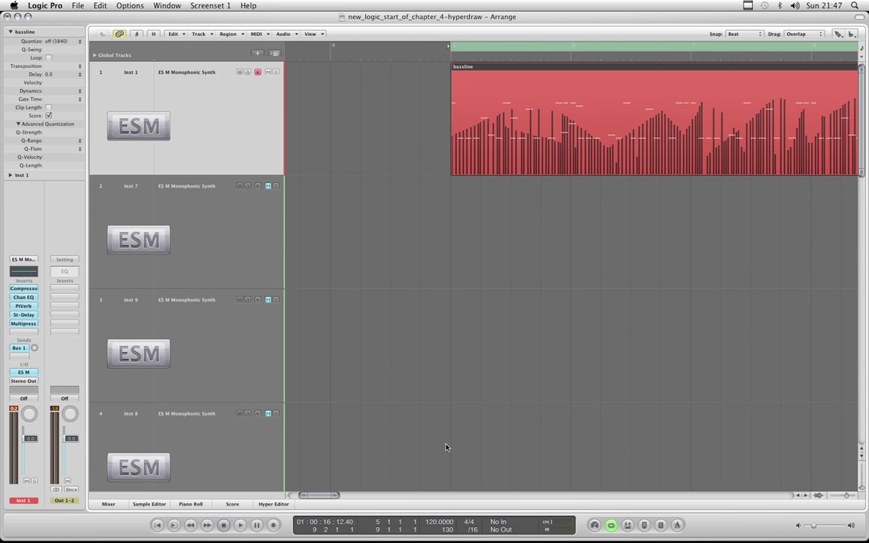
left_click_drag(326, 498, 330, 499)
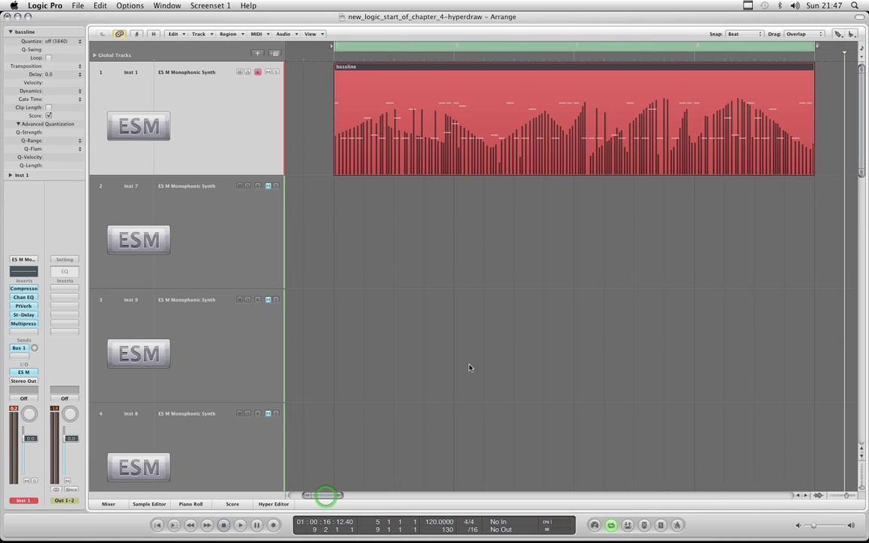
key("ctrl+super+p")
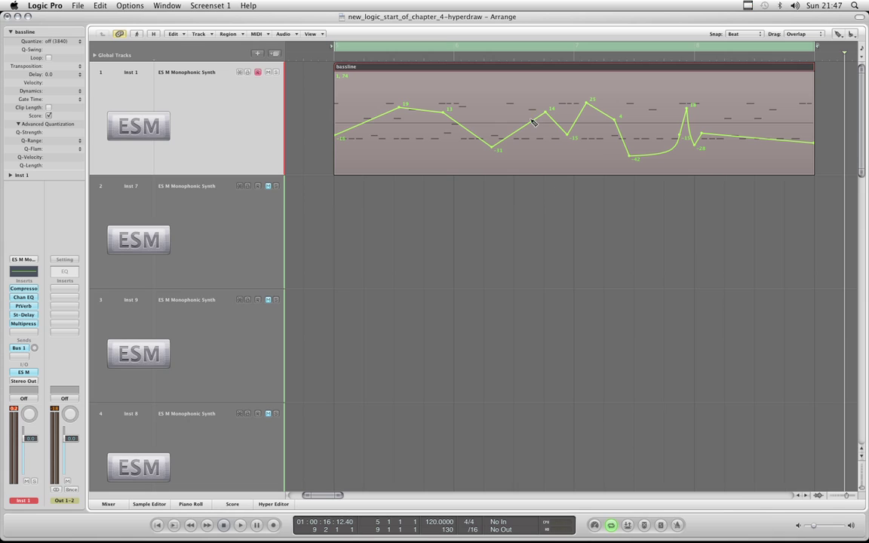
Step: Switch the Arrange area to the Pointer tool and review the available Snap options, leaving Snap at Beat
key("Escape")
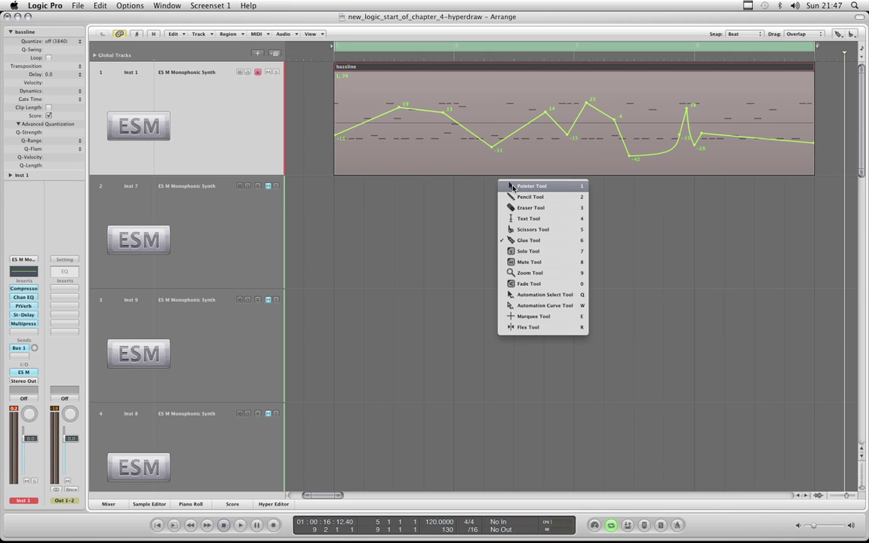
left_click(512, 187)
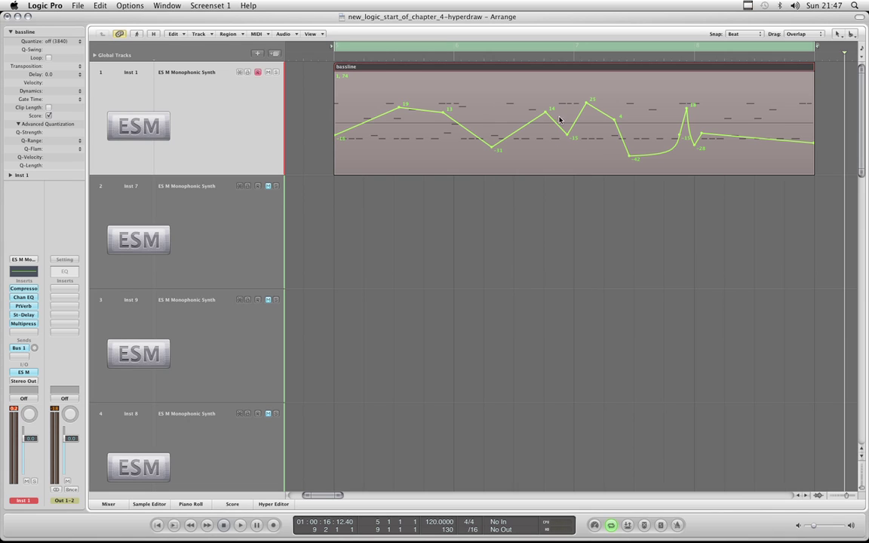
left_click(744, 34)
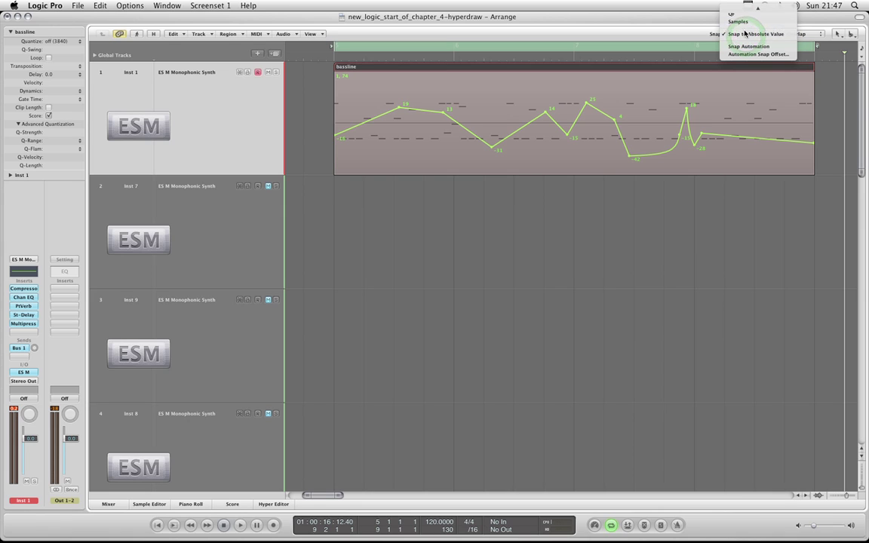
left_click(761, 50)
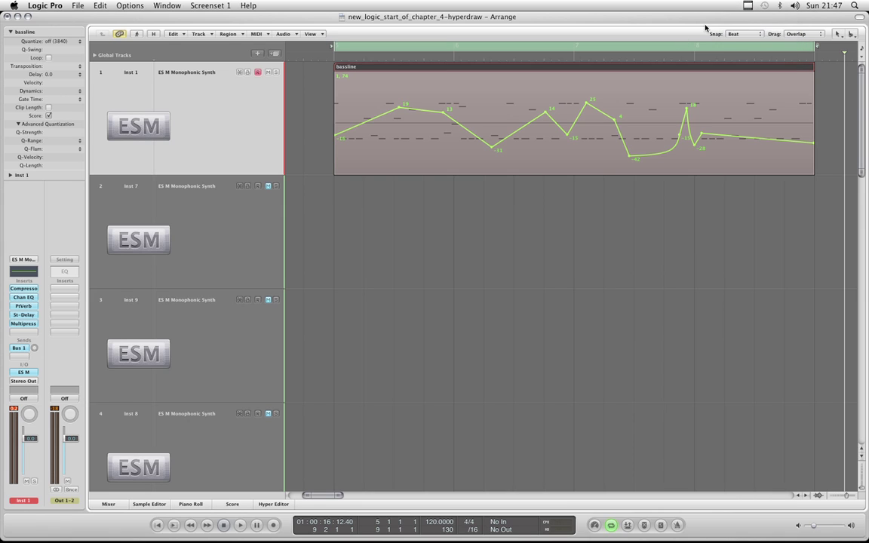
left_click(736, 35)
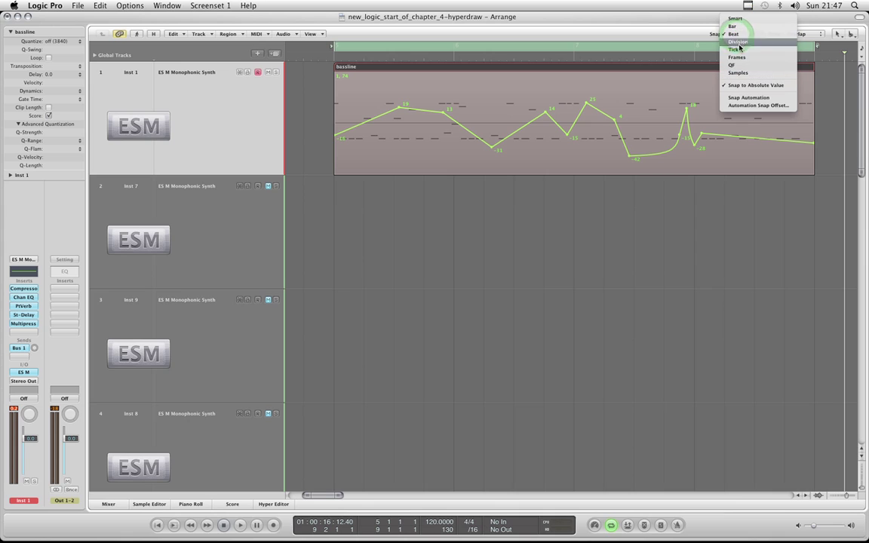
left_click(597, 44)
Step: Move the region's hyperdraw peak between bars 6 and 7 slightly earlier and set it to 17
left_click(544, 112)
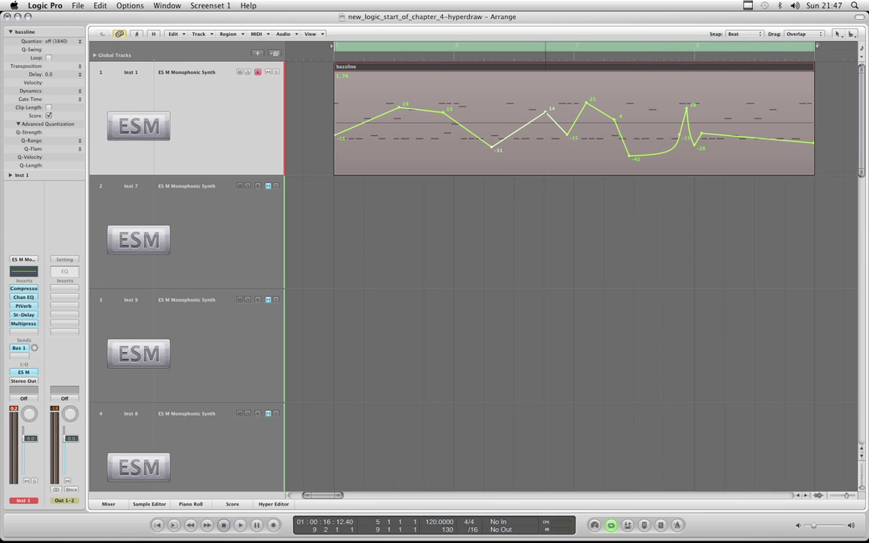
mouse_move(544, 112)
left_mouse_down()
mouse_move(493, 129)
mouse_move(502, 119)
mouse_move(530, 118)
left_mouse_up()
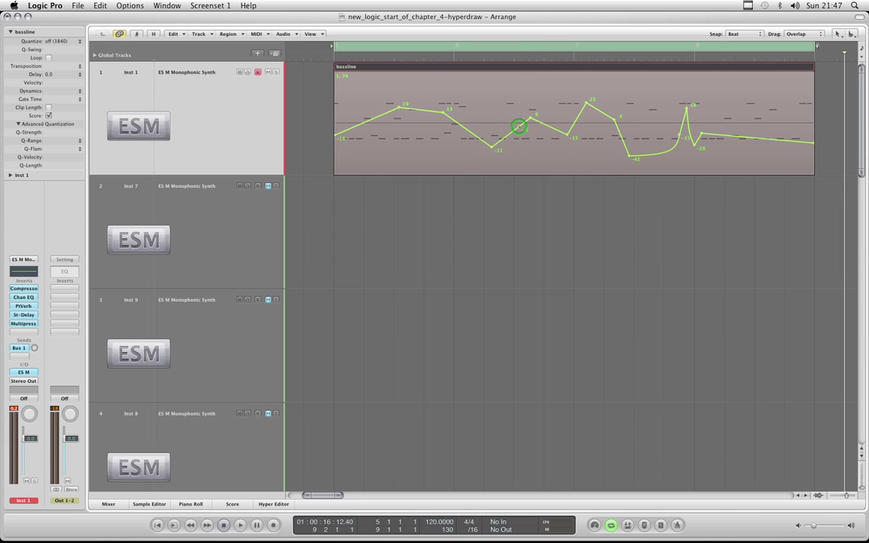
left_click(518, 126)
double_click(530, 118)
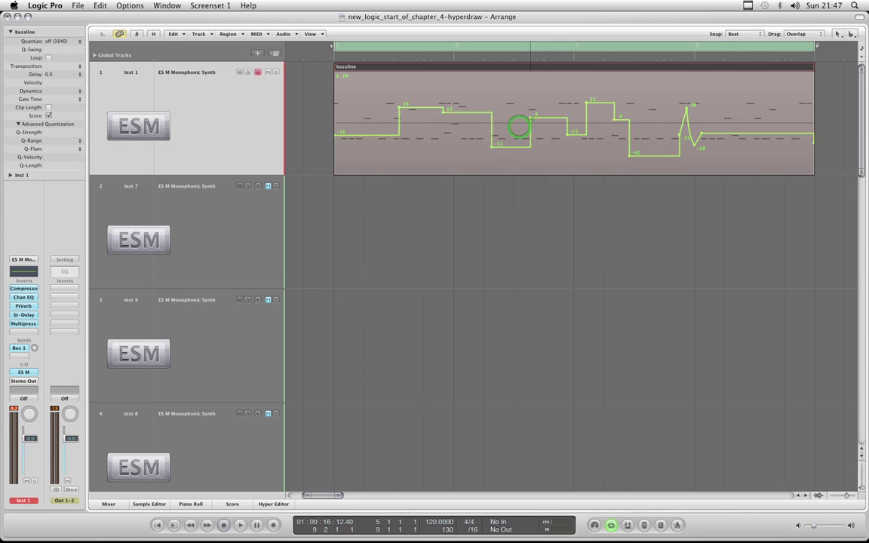
mouse_move(532, 119)
left_mouse_down()
mouse_move(548, 118)
mouse_move(526, 111)
left_mouse_up()
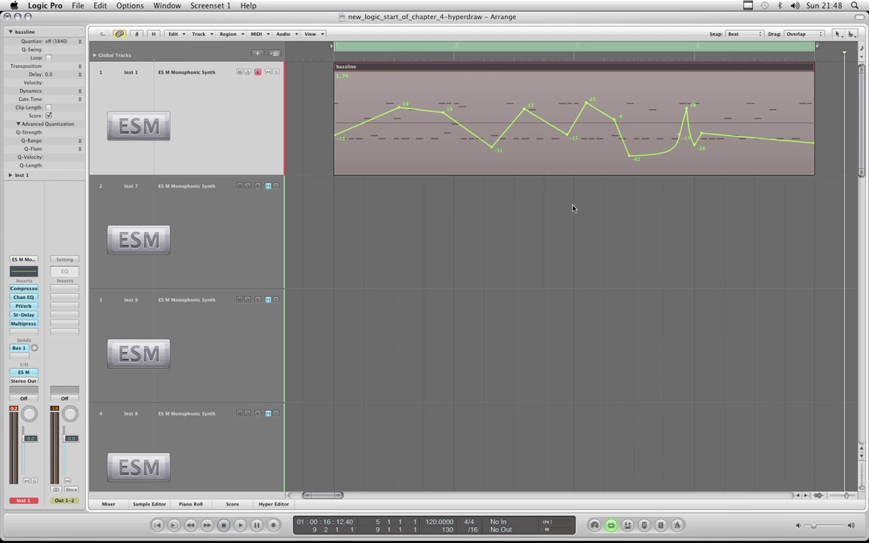
Step: Turn off the hyperdraw display on the bassline region in the Arrange area
key("ctrl+super+y")
key("ctrl+super+y")
key("ctrl+super+y")
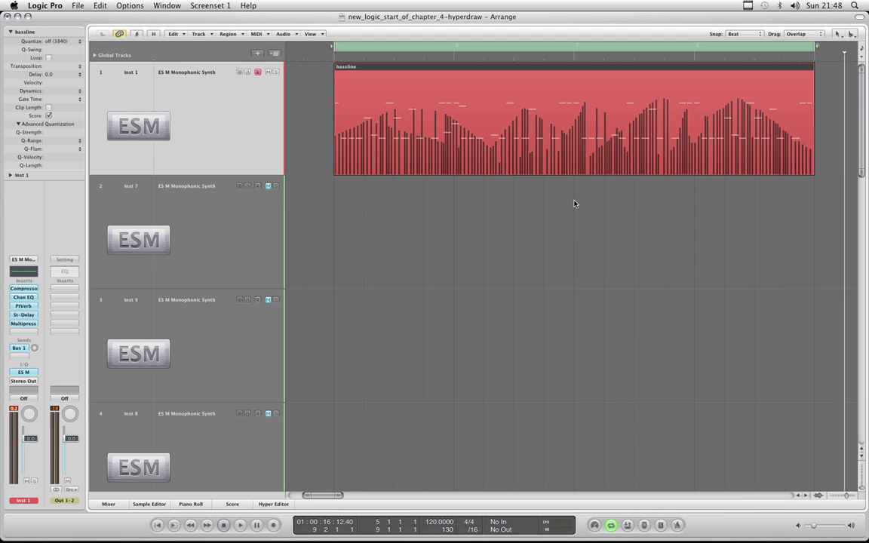
Step: Reopen the bassline in the Piano Roll, enlarge its hyperdraw area, and switch to the Pointer tool
left_click(192, 505)
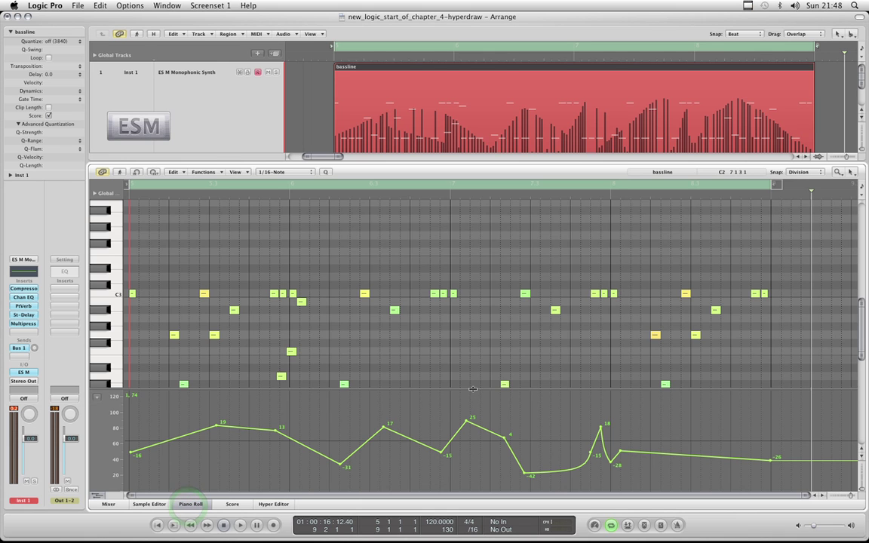
left_click_drag(473, 389, 473, 357)
scroll(485, 349, "down", 5)
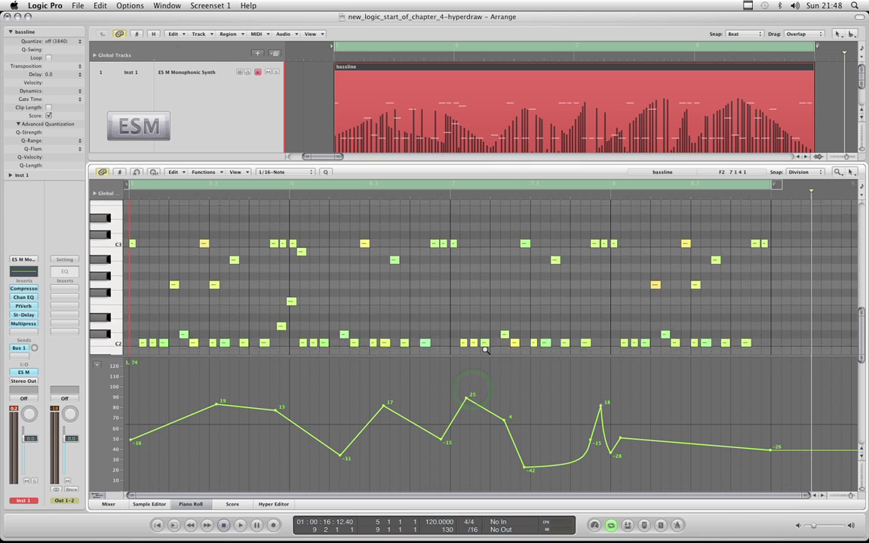
scroll(485, 350, "up", 1)
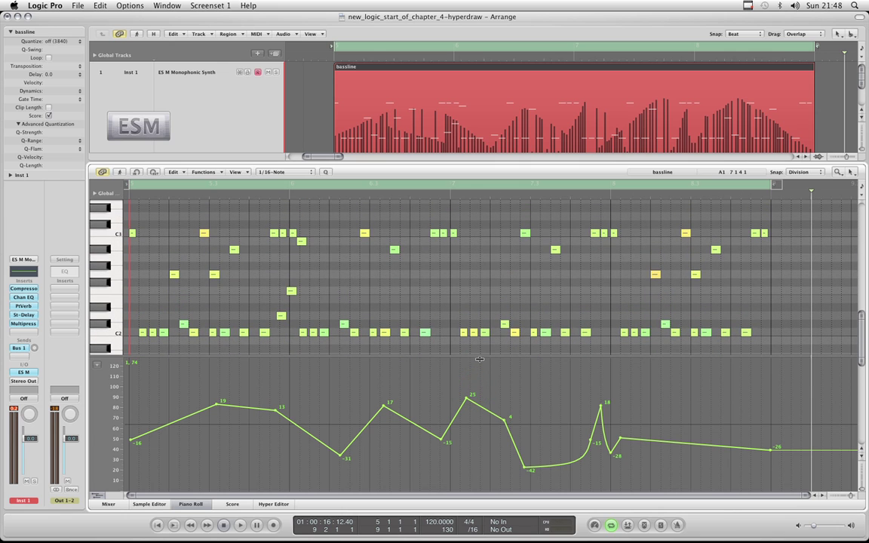
left_click(471, 296, "ctrl+alt")
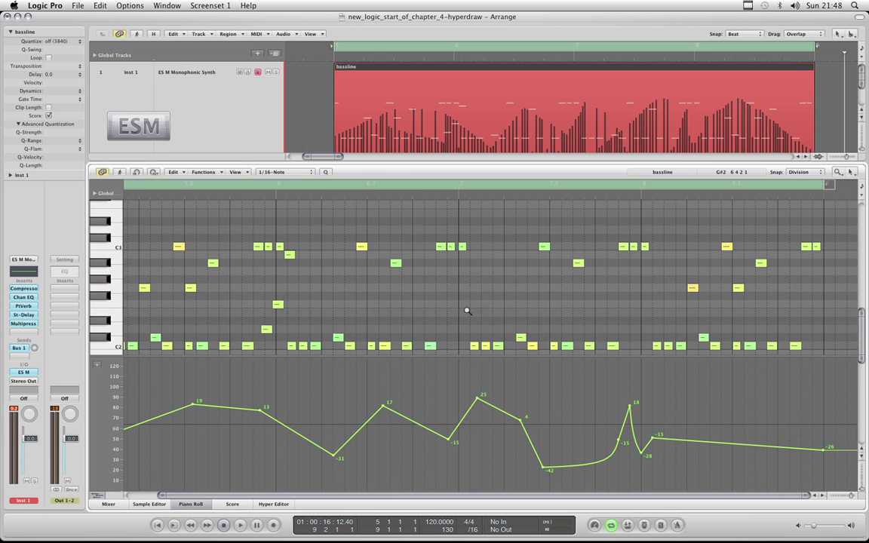
right_click(465, 305)
key("Escape")
left_click_drag(450, 355, 503, 341)
scroll(476, 328, "down", 3)
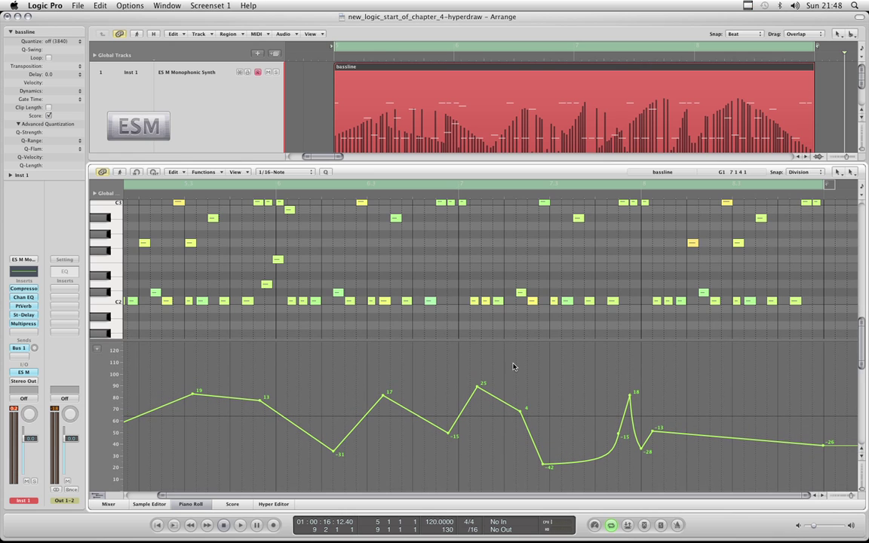
Step: Reshape the hyperdraw curve around bar 8: shift the -15 node and 18 peak earlier, lower the peak to -3, and move the -28 and -13 nodes later
left_click_drag(619, 435, 597, 436)
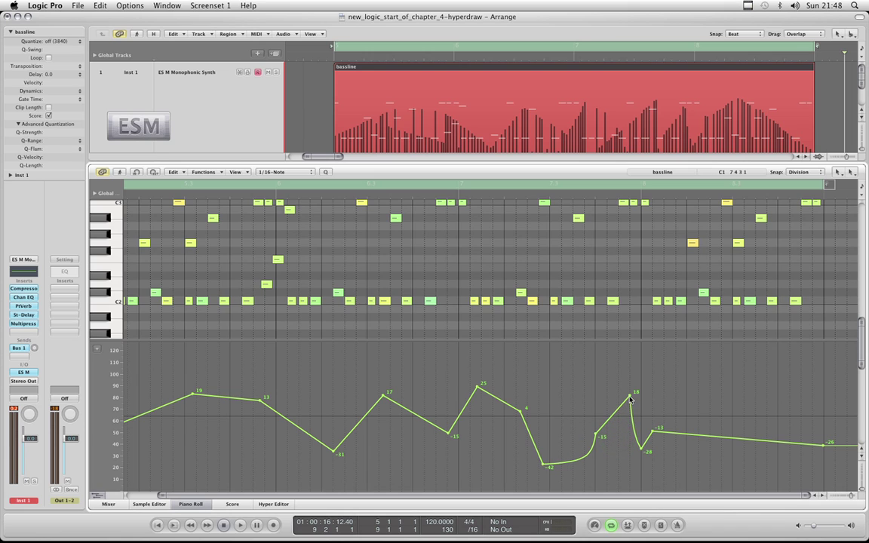
left_click_drag(628, 398, 684, 452)
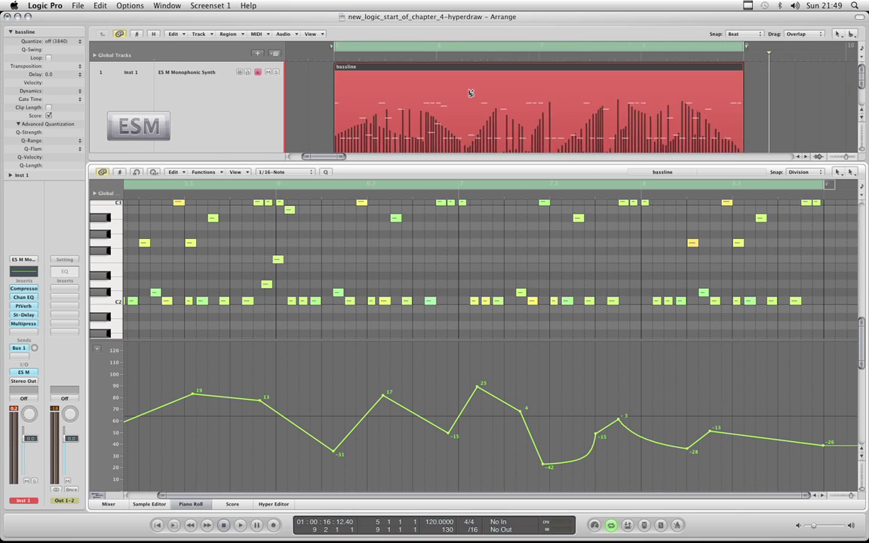
Step: Close the Piano Roll so the Arrange area fills the window
key("ctrl+Left")
key("ctrl+Left")
key("ctrl+Up")
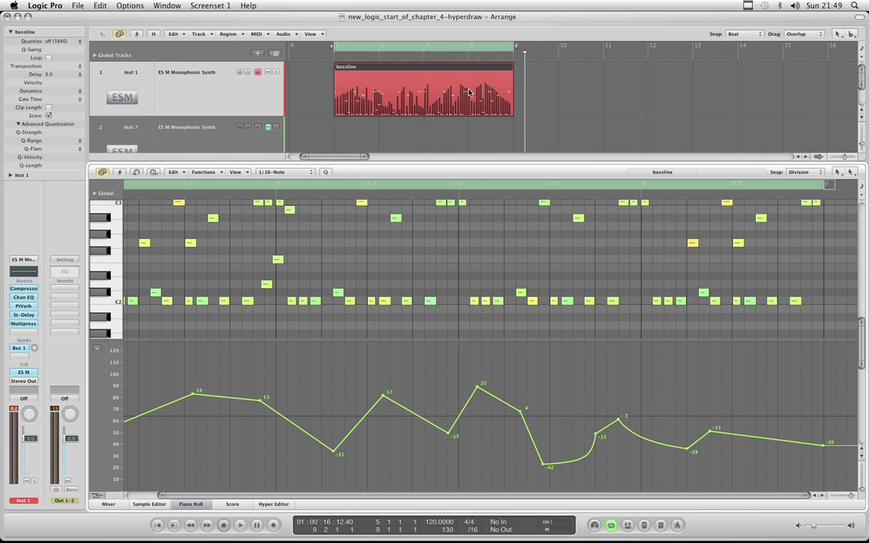
left_click(192, 505)
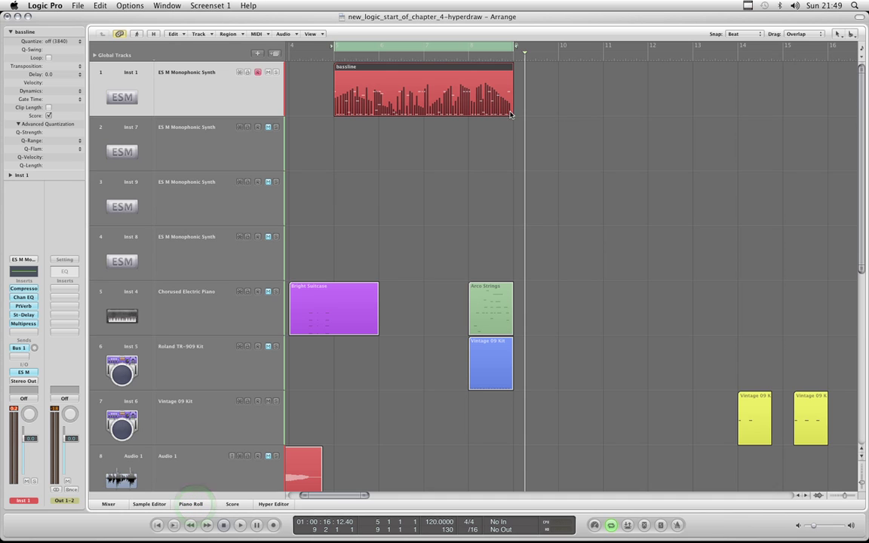
Step: Move the playhead to bar 11, past the end of the bassline region
key("ctrl+Left")
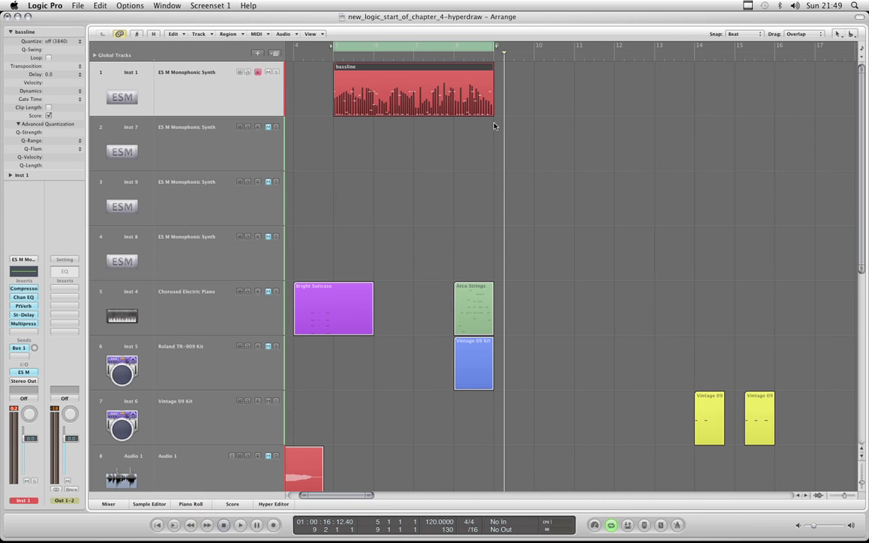
mouse_move(504, 70)
left_mouse_down()
mouse_move(668, 80)
mouse_move(653, 80)
left_mouse_up()
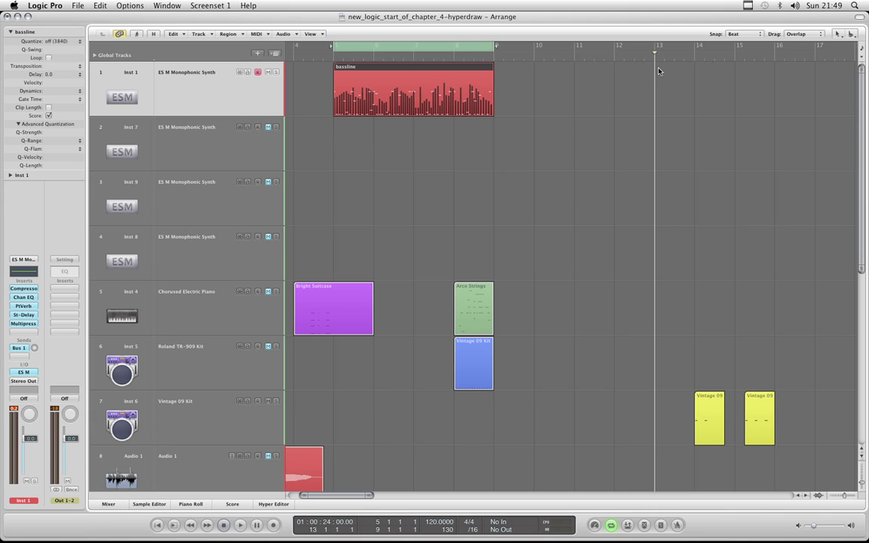
left_click_drag(654, 70, 574, 76)
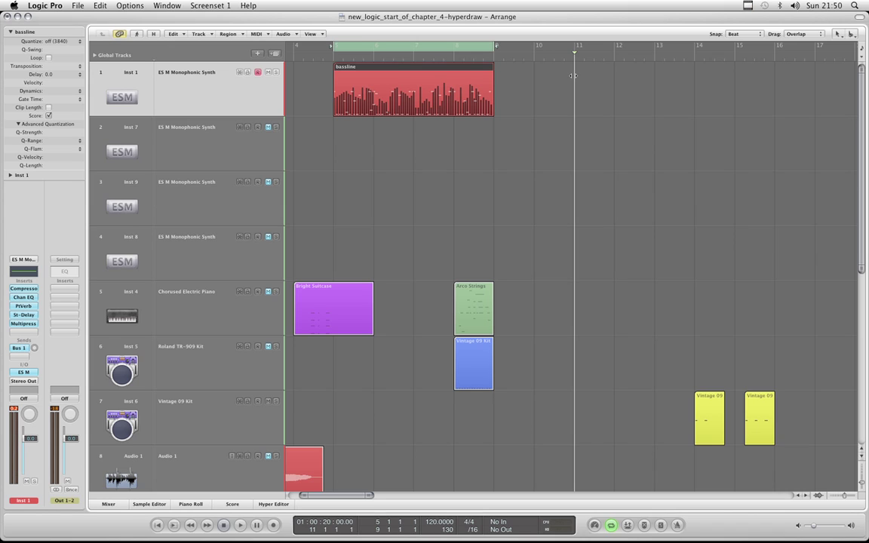
left_click_drag(349, 497, 331, 496)
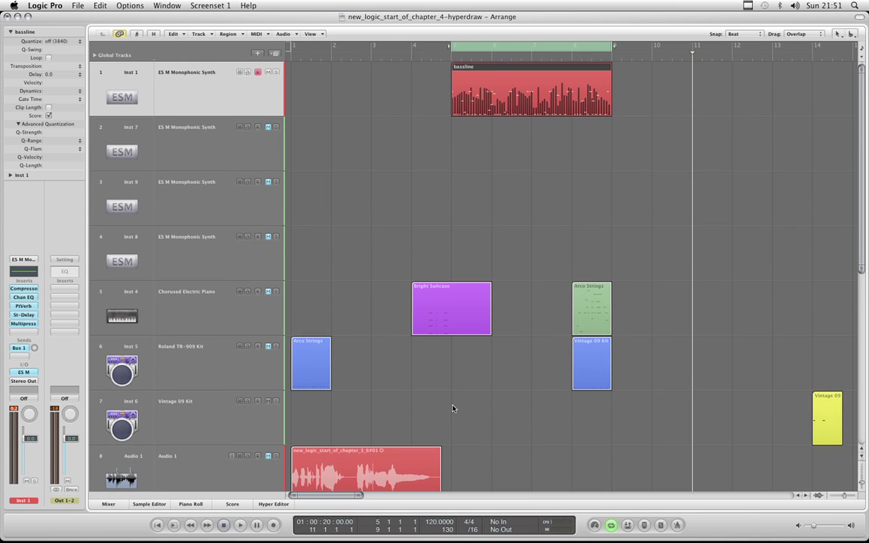
key("ctrl+Up")
key("ctrl+Up")
key("ctrl+Up")
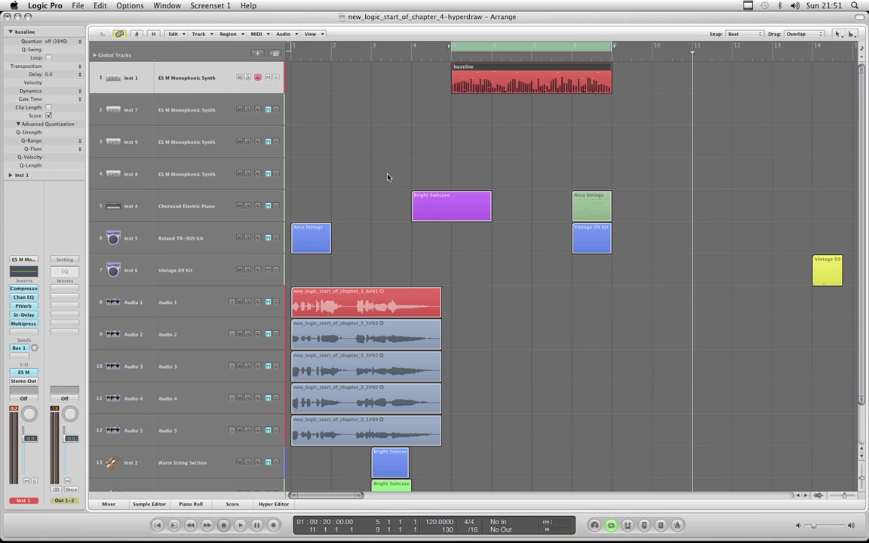
key("ctrl+Down")
key("ctrl+Down")
key("ctrl+Down")
key("ctrl+Down")
key("ctrl+Down")
key("ctrl+Down")
key("ctrl+Down")
key("ctrl+Down")
key("ctrl+Down")
key("ctrl+Down")
key("ctrl+Down")
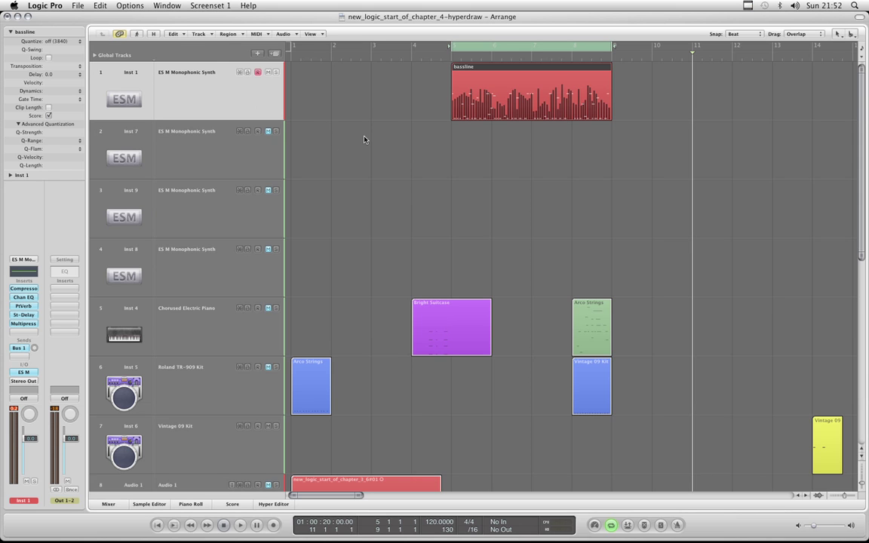
scroll(365, 139, "up", 1)
scroll(365, 139, "down", 10)
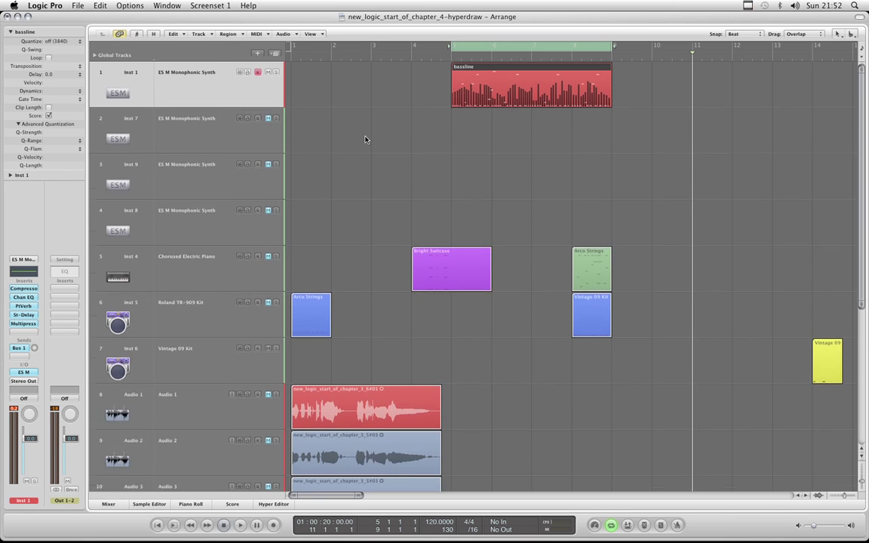
Step: Reduce the height of the Arrange tracks slightly and reopen the bassline in the Piano Roll
scroll(365, 140, "down", 3)
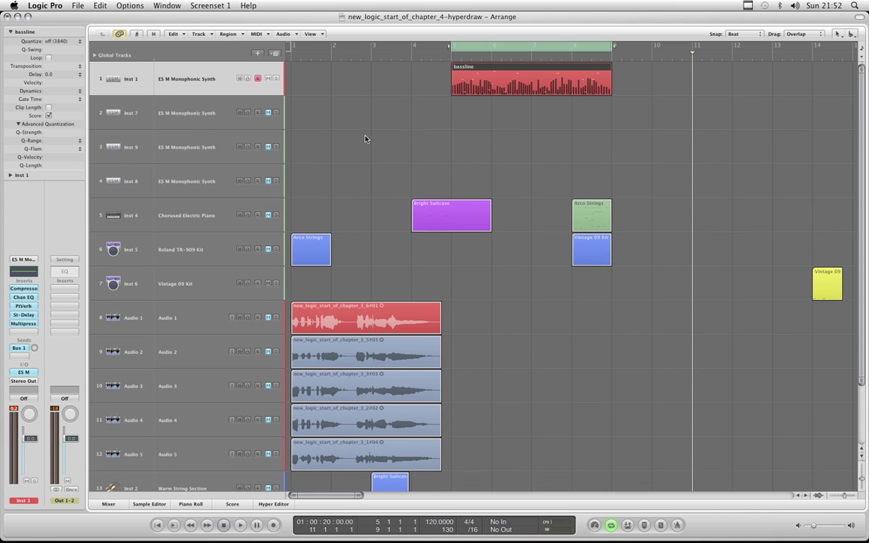
scroll(365, 140, "up", 2)
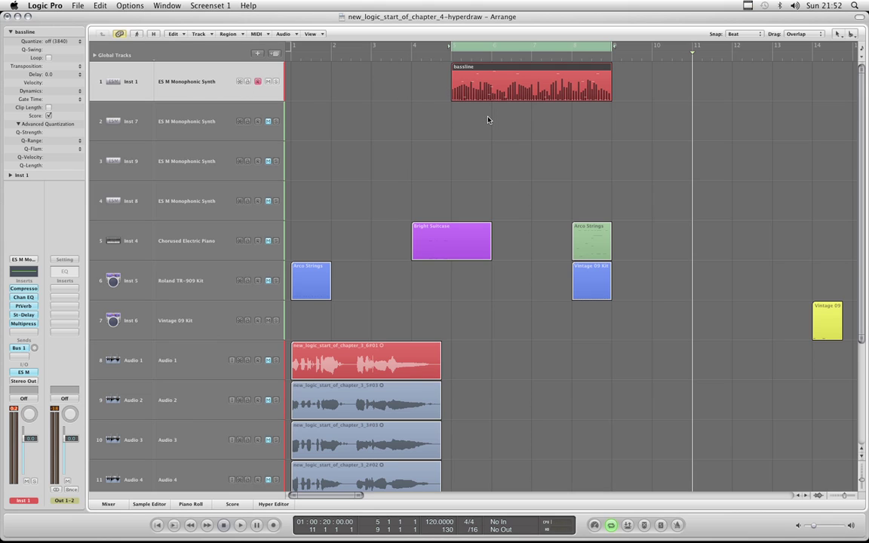
scroll(487, 119, "down", 1)
scroll(487, 119, "up", 1)
left_click(195, 504)
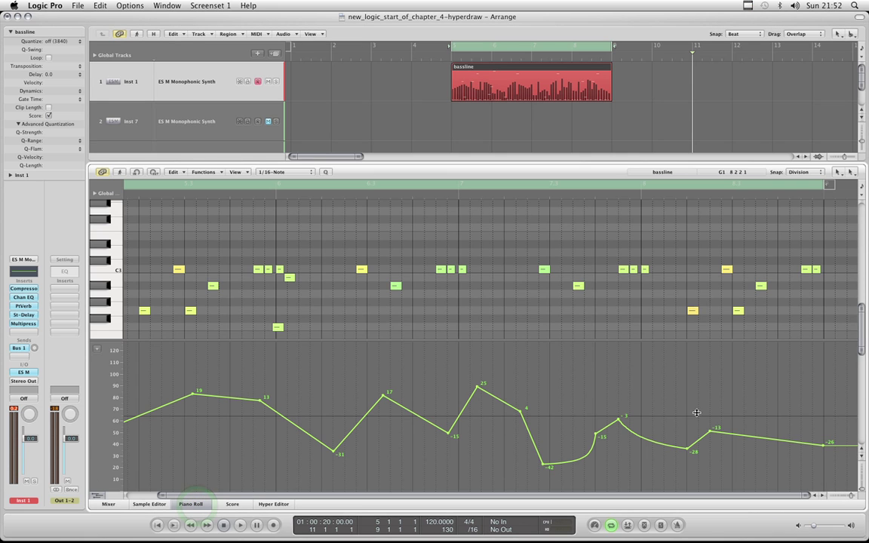
Step: Resize the Piano Roll's hyperdraw area so the bassline notes from C2 to C3 fit above the curve
mouse_move(555, 340)
left_mouse_down()
mouse_move(561, 387)
mouse_move(566, 353)
left_mouse_up()
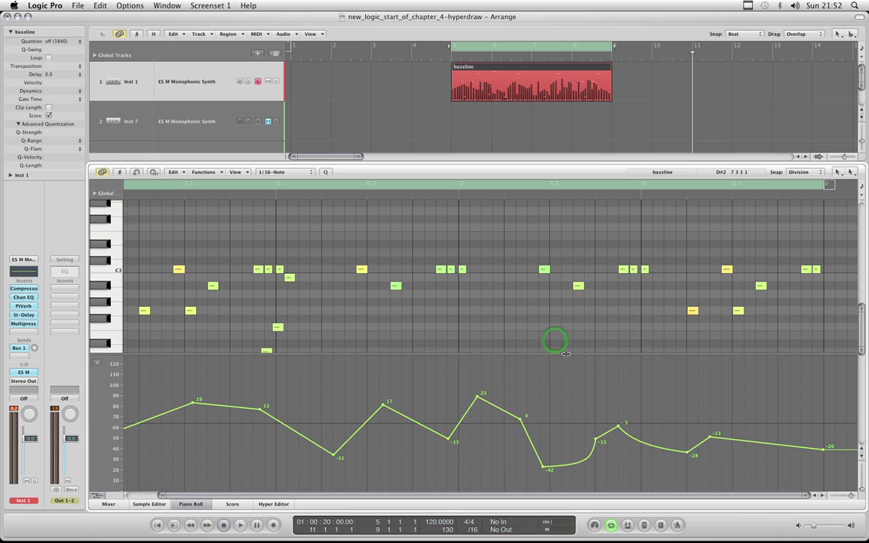
scroll(568, 350, "down", 6)
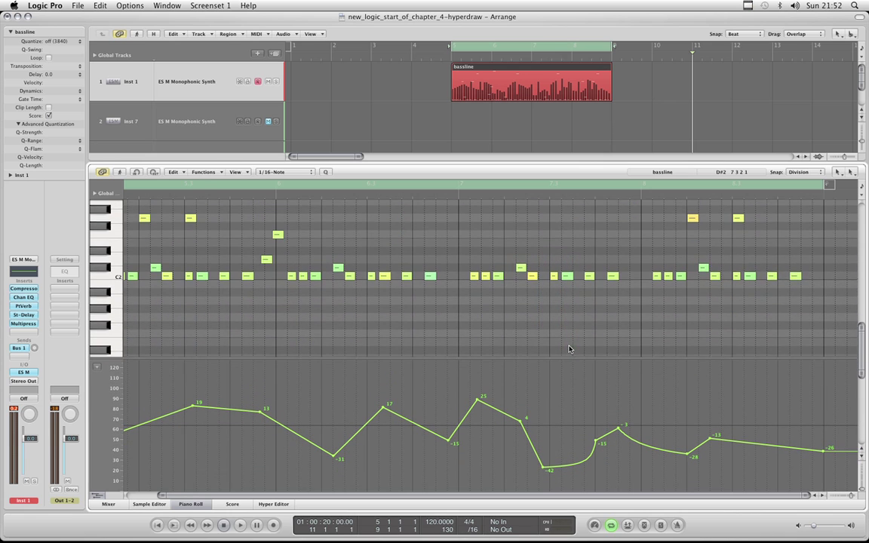
scroll(569, 348, "up", 3)
left_click_drag(568, 358, 571, 336)
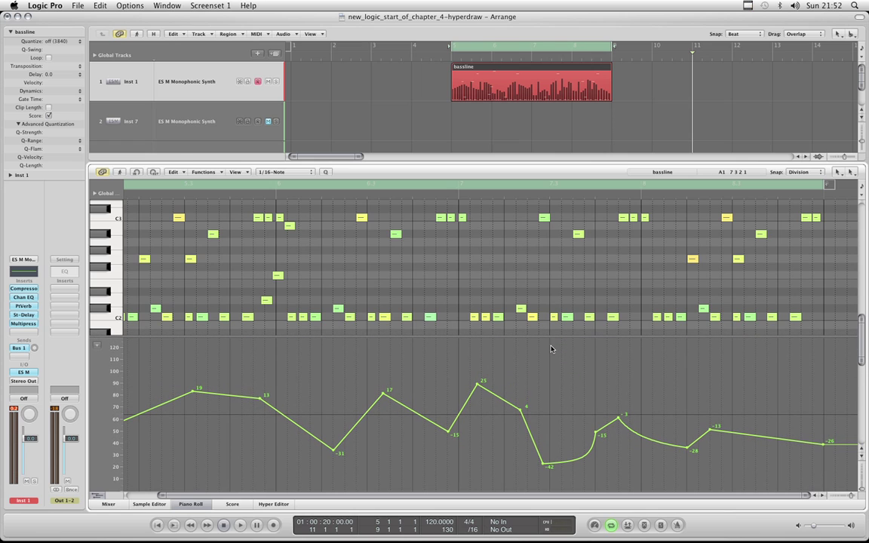
mouse_move(550, 338)
left_mouse_down()
mouse_move(550, 351)
mouse_move(547, 337)
left_mouse_up()
scroll(527, 302, "down", 2)
scroll(560, 314, "up", 4)
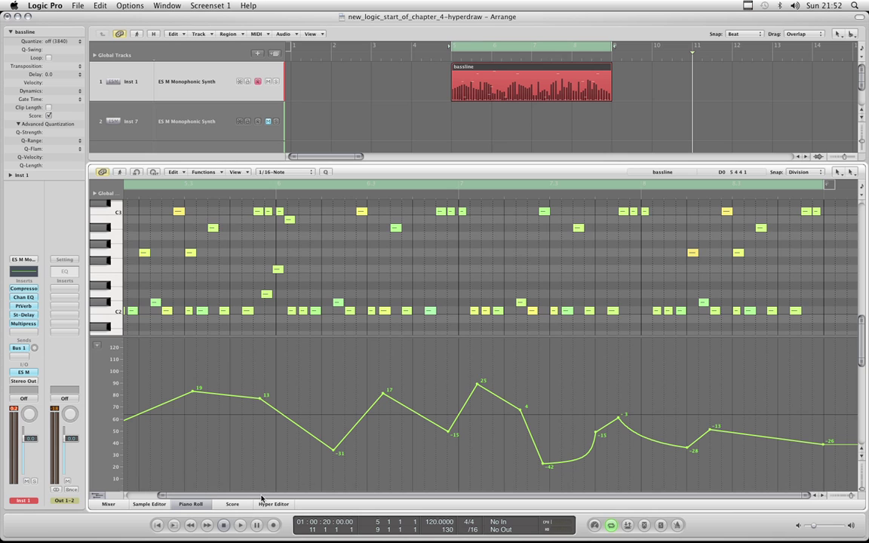
Step: Lower the hyperdraw peaks after bar 7 to 19 and before bar 7 to 5, and shift the first peak slightly earlier
left_click_drag(262, 494, 210, 498)
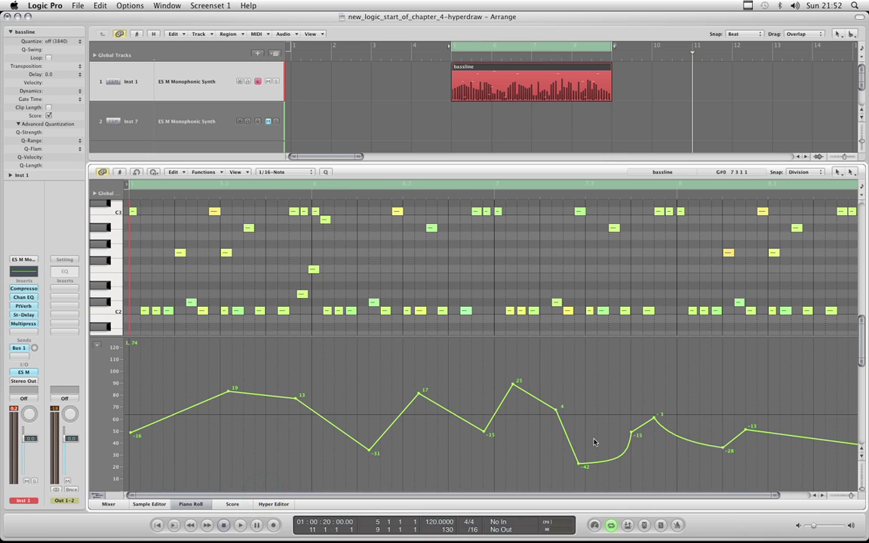
scroll(595, 442, "right", 2)
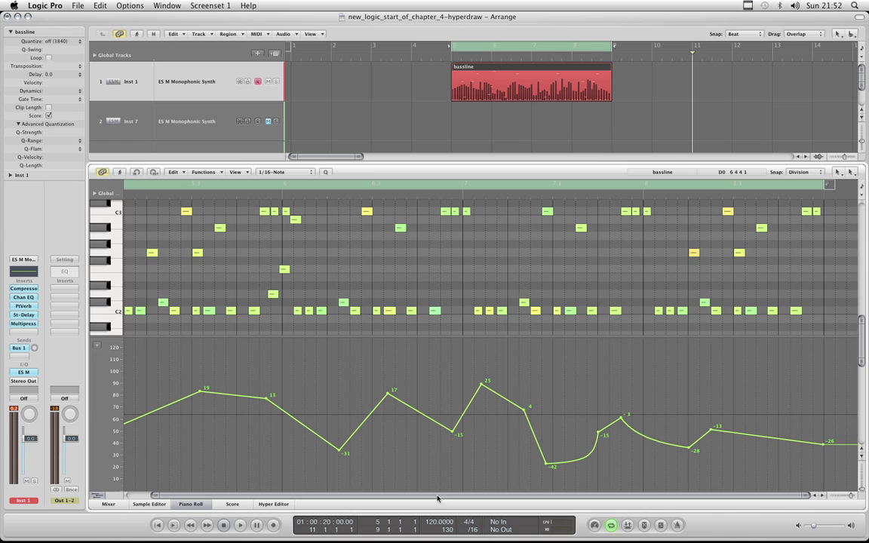
left_click_drag(176, 497, 149, 497)
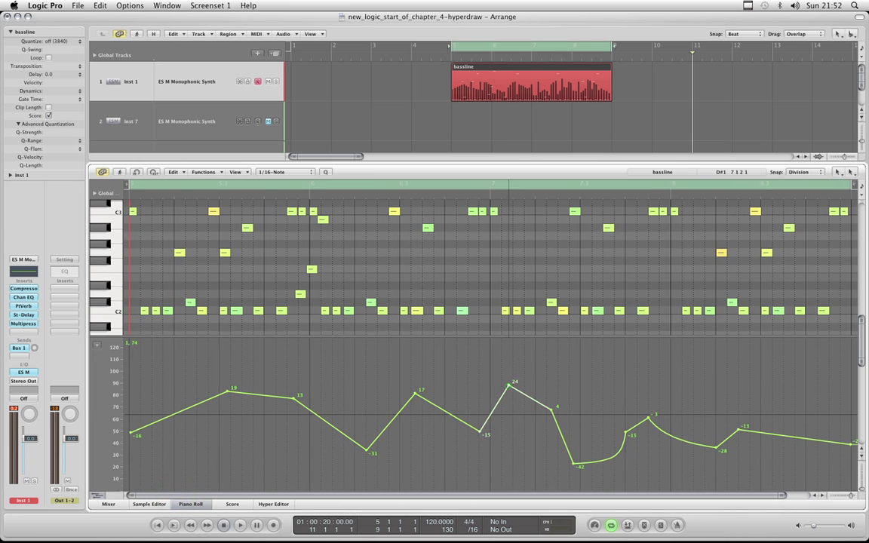
left_click_drag(509, 385, 509, 390)
left_click_drag(414, 393, 415, 407)
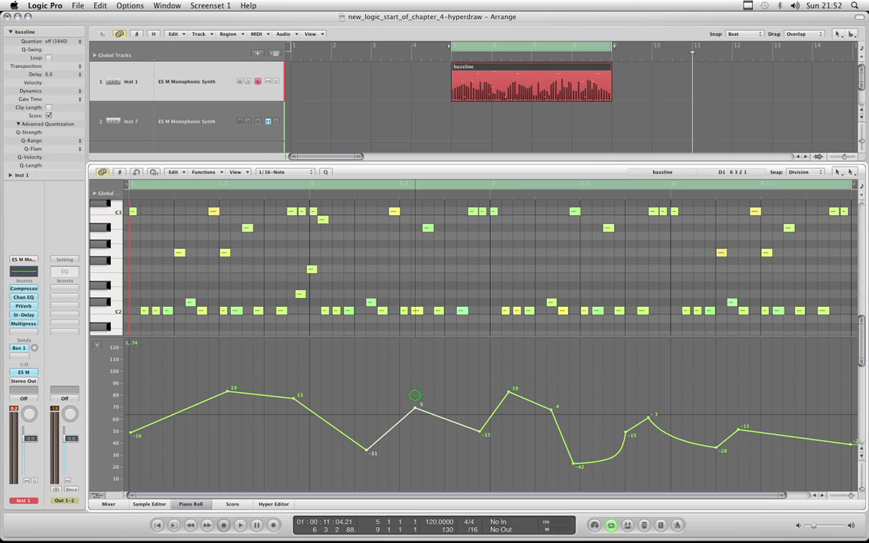
left_click(228, 391)
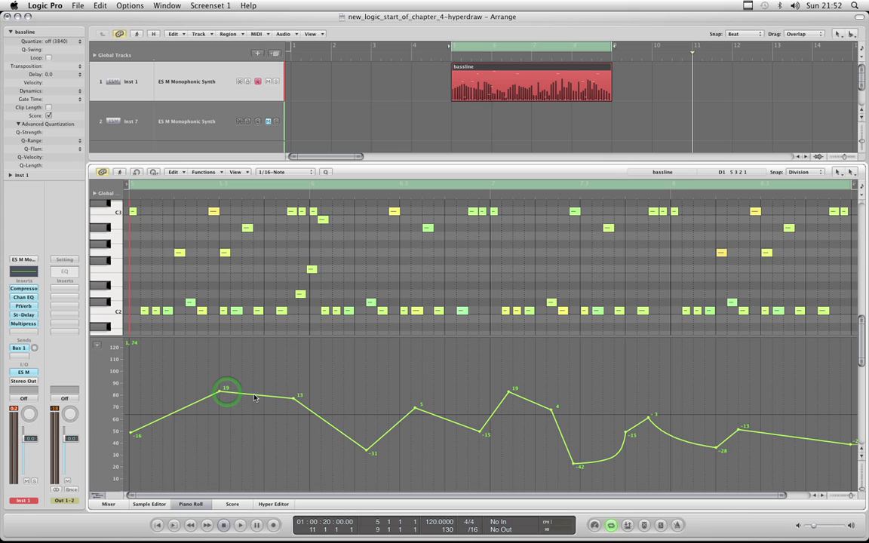
Step: Lower the hyperdraw node before bar 6 to -35, and add a -24 node before it and a -7 node after it
left_click_drag(293, 397, 276, 443)
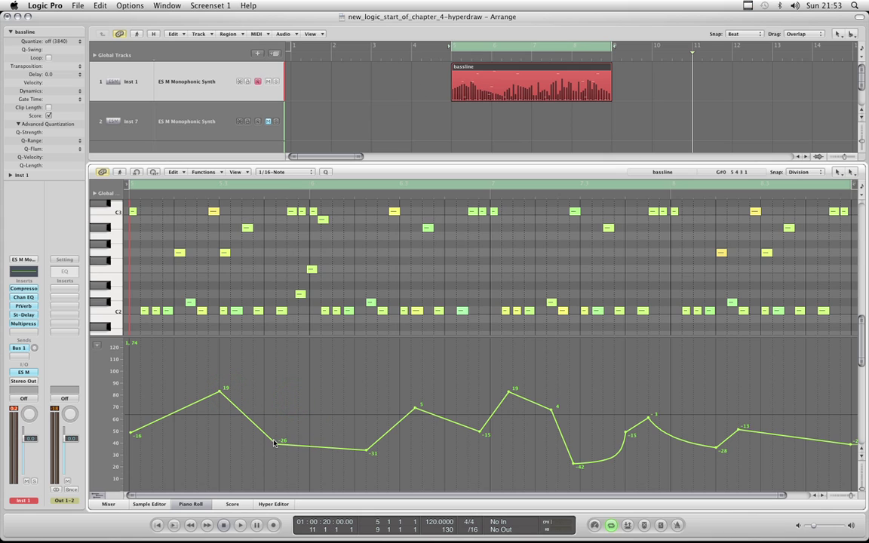
left_click_drag(276, 443, 321, 422)
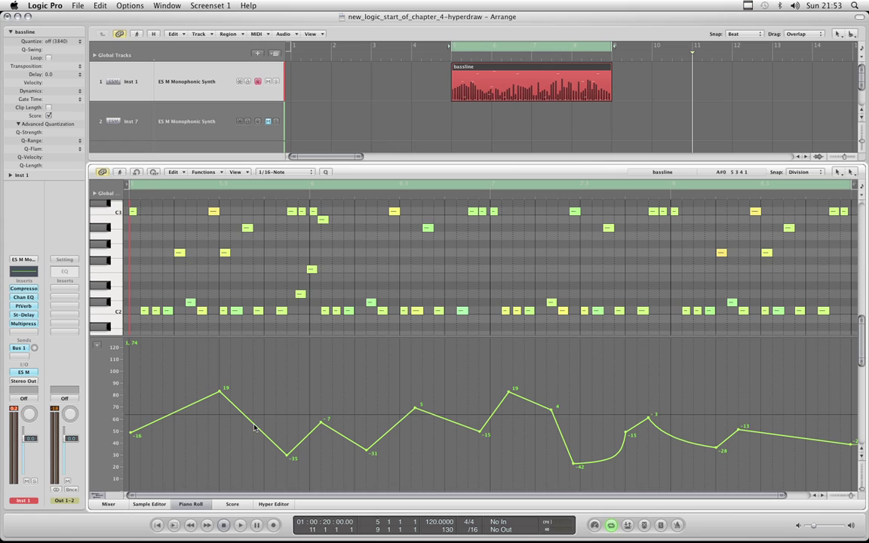
left_click_drag(252, 426, 241, 441)
Step: Open the full list of other hyperdraw controllers, examine the entries around 74 Brightness, and close the list
left_click_drag(95, 349, 124, 478)
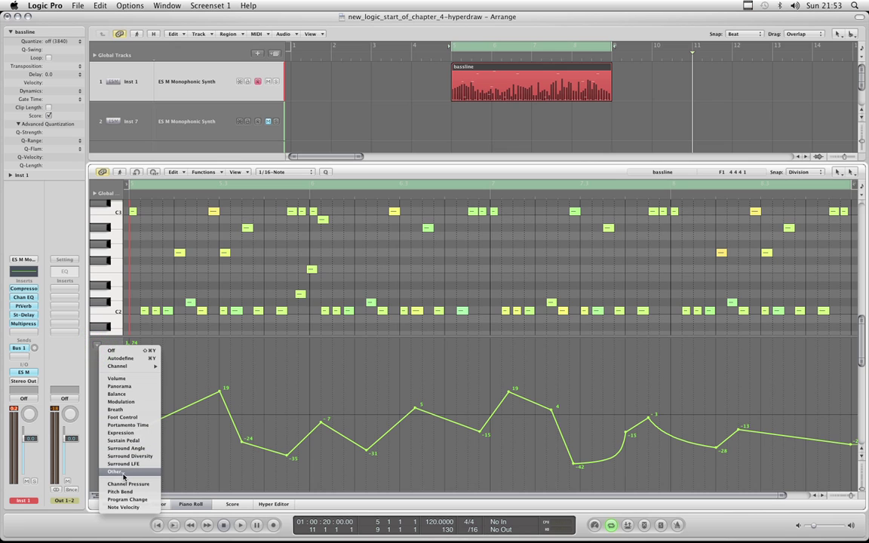
left_click(121, 472)
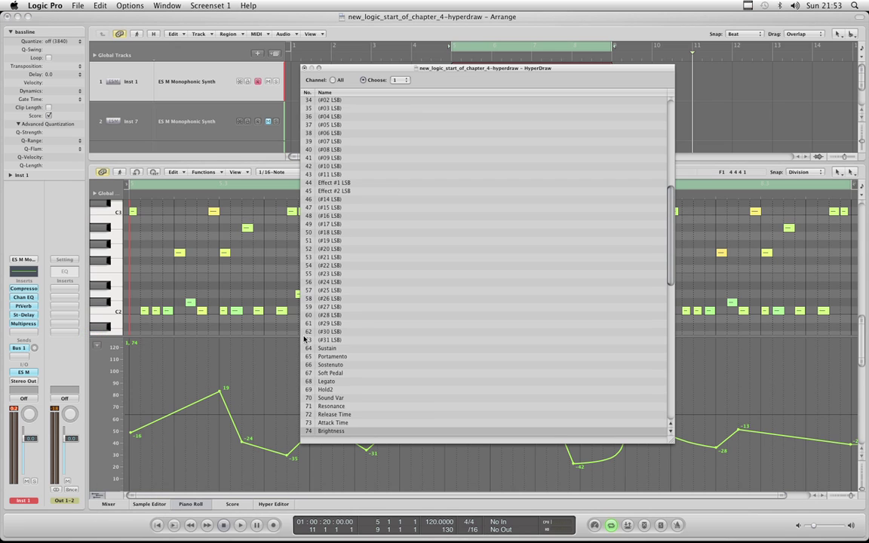
scroll(318, 265, "down", 5)
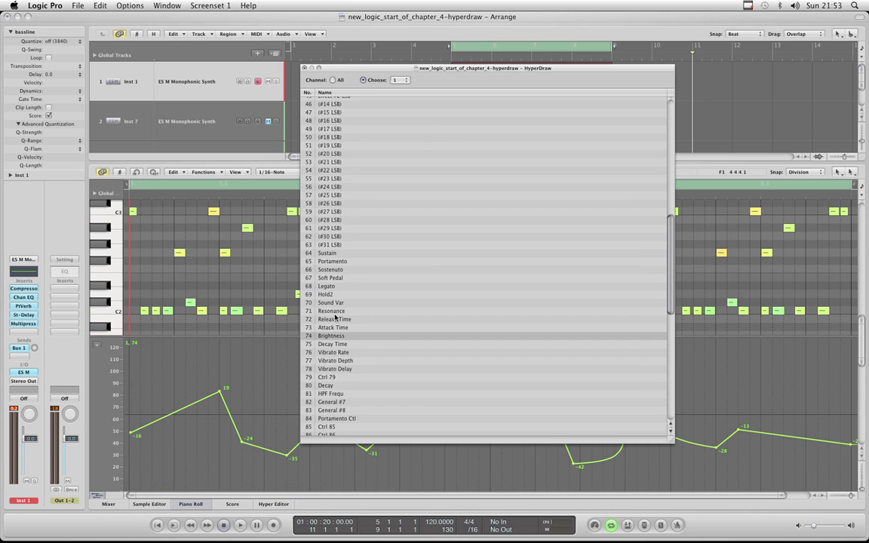
left_click(304, 69)
Step: Move the hyperdraw node before bar 7 later and down to -44, shift the first peak earlier, and lower the following -24 node to about -33
left_click_drag(419, 408, 435, 466)
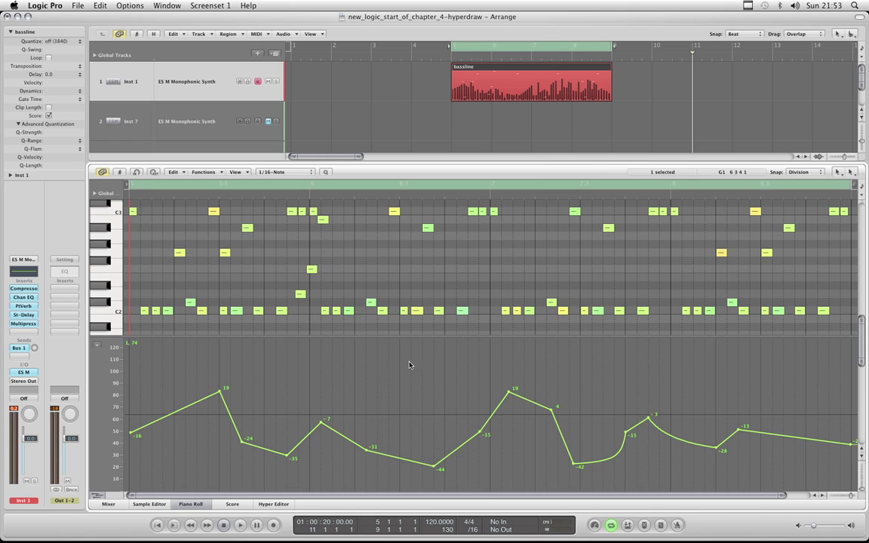
left_click_drag(219, 392, 185, 391)
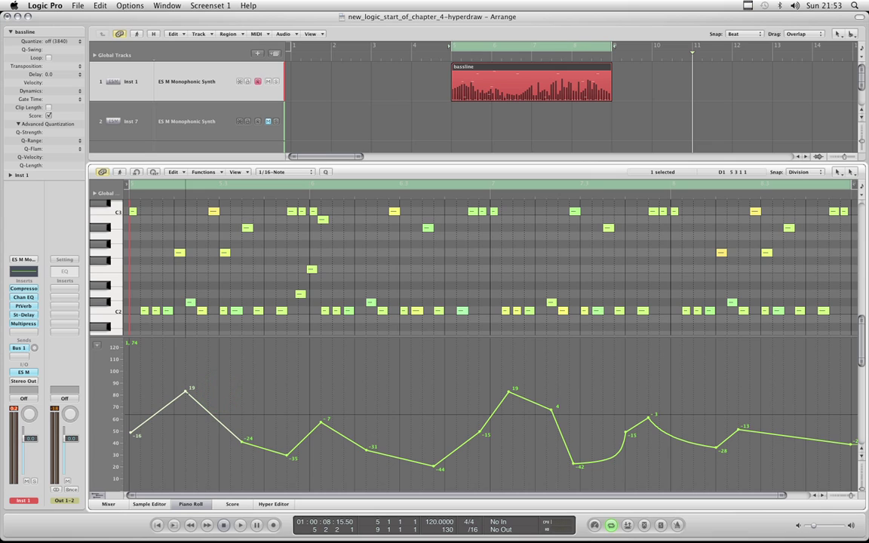
left_click_drag(242, 442, 230, 452)
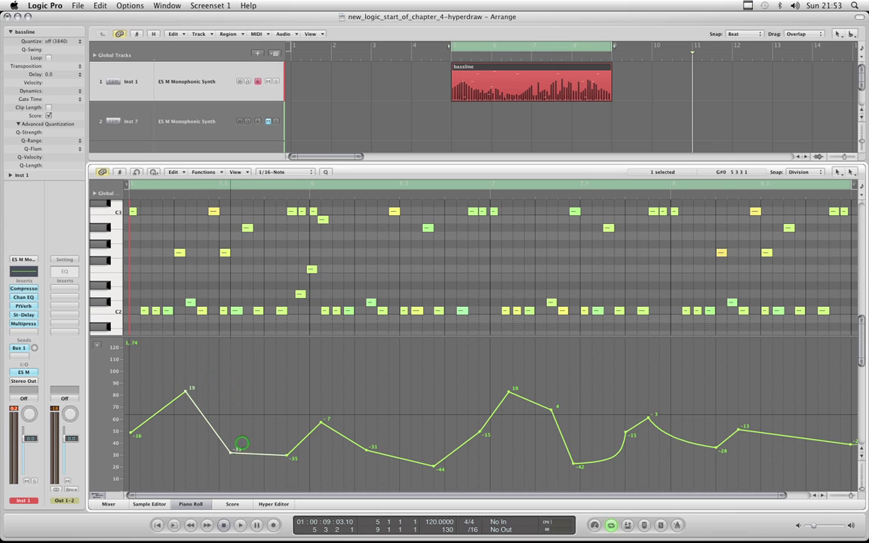
left_click(219, 400)
Step: Close the Piano Roll and move the playhead to bar 12 in the Arrange area
left_click(191, 503)
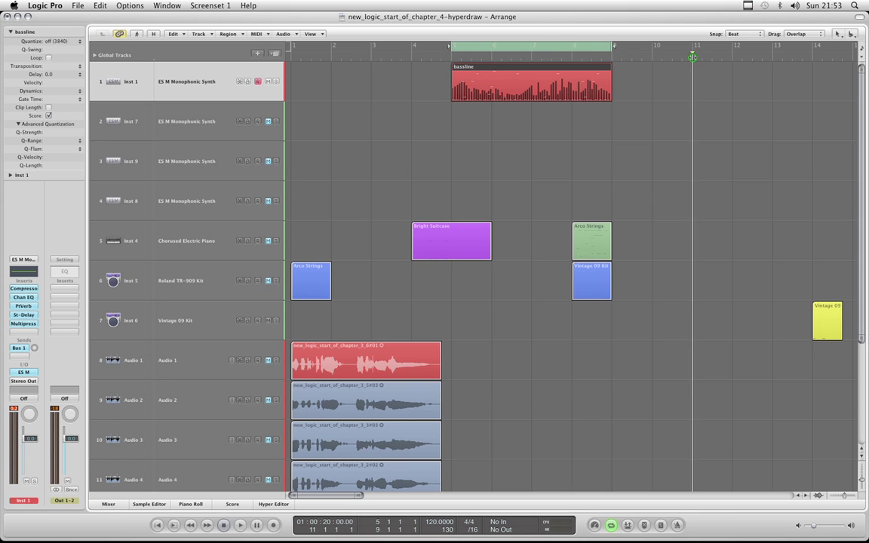
double_click(693, 59)
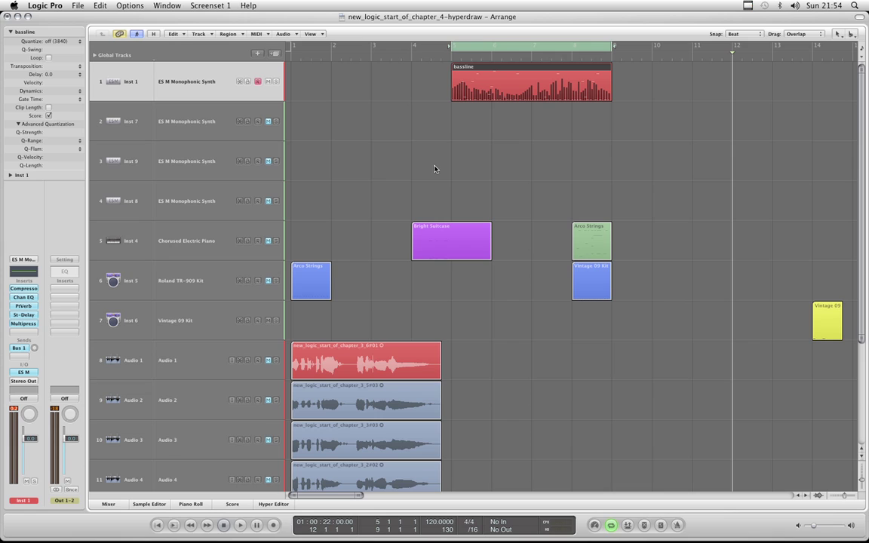
Step: Show track automation in the Arrange area, enlarge the tracks vertically, and toggle automation off and on to compare it with the bassline's hyperdraw
key("a")
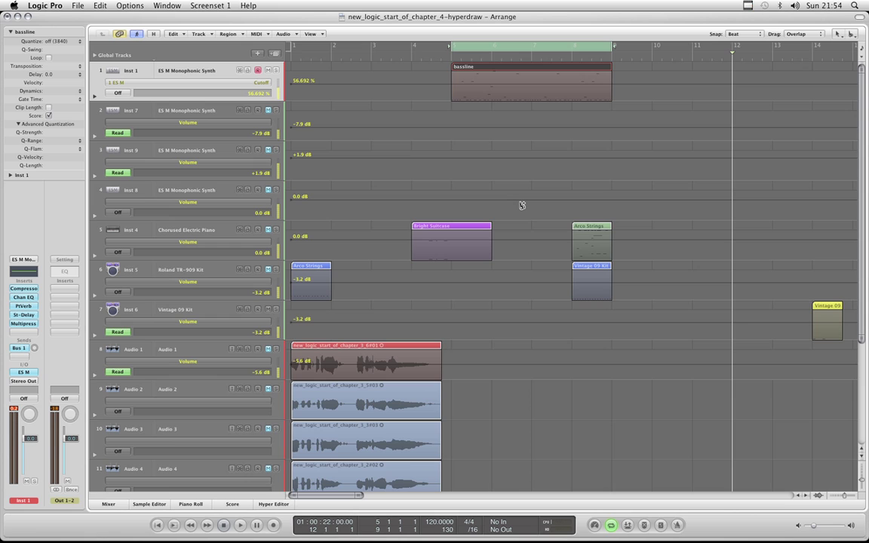
key("ctrl+Down")
key("ctrl+Down")
key("ctrl+Down")
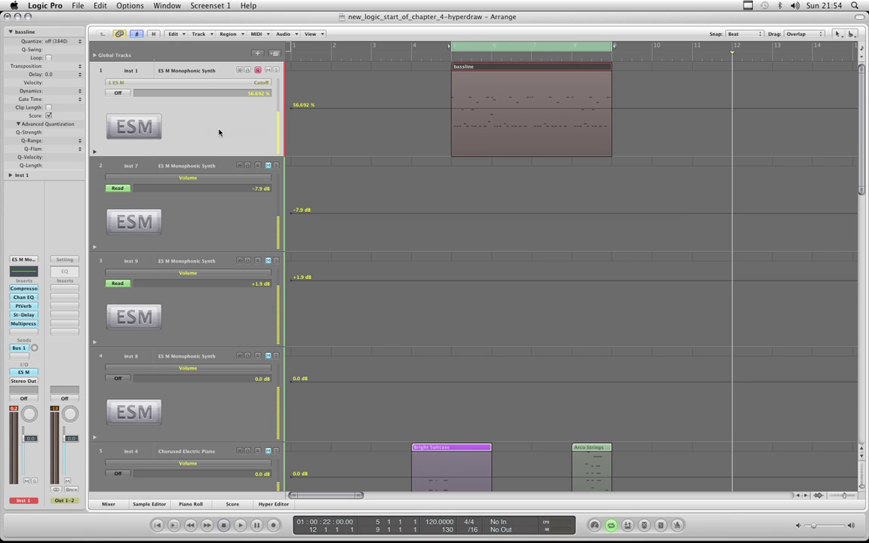
key("a")
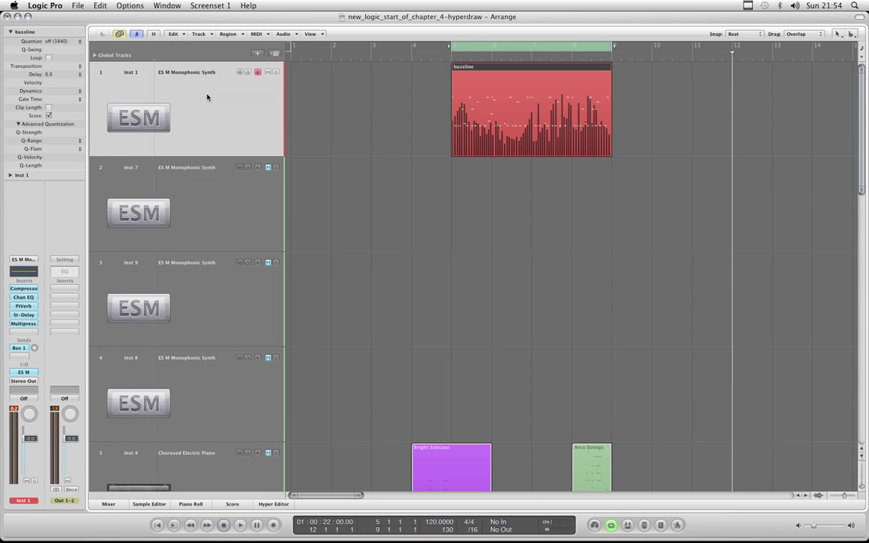
key("a")
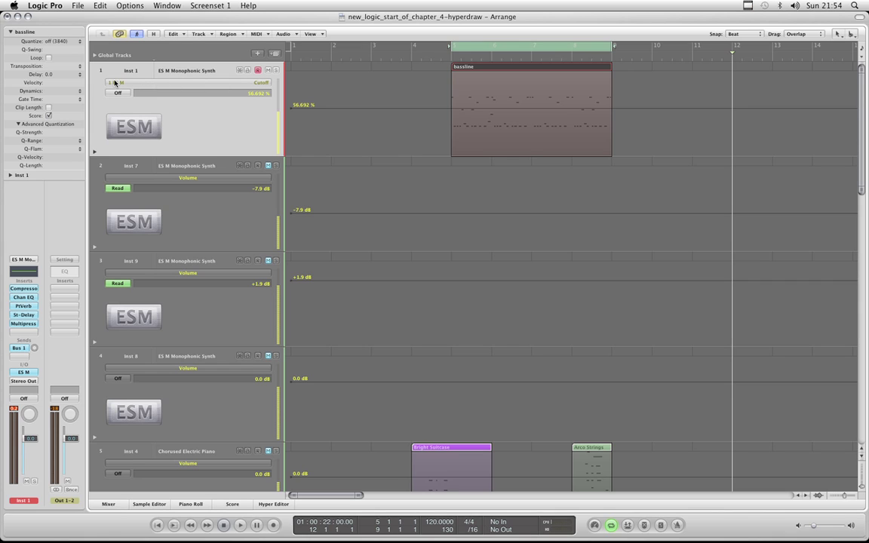
Step: Check the Inst 1 automation parameter choices and try its Read and Write modes, returning the mode to Off
left_click(238, 85)
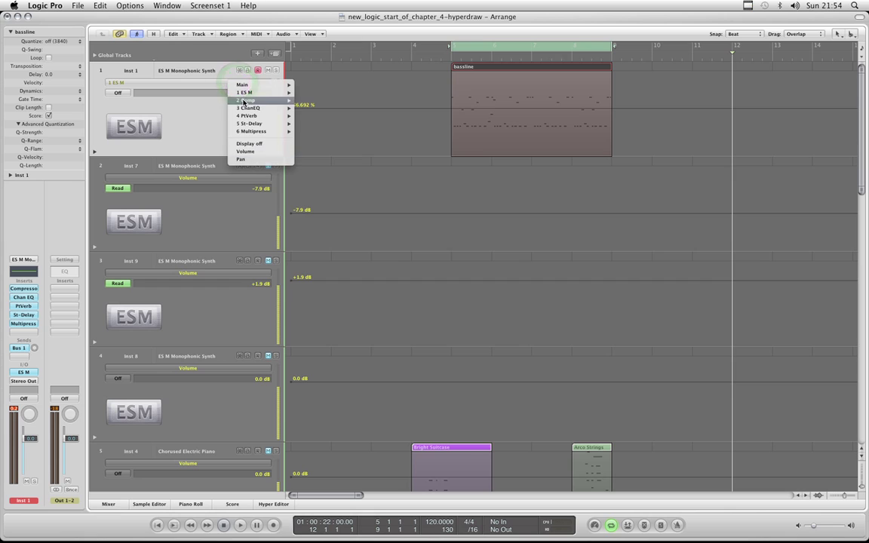
left_click(185, 116)
left_click(118, 93)
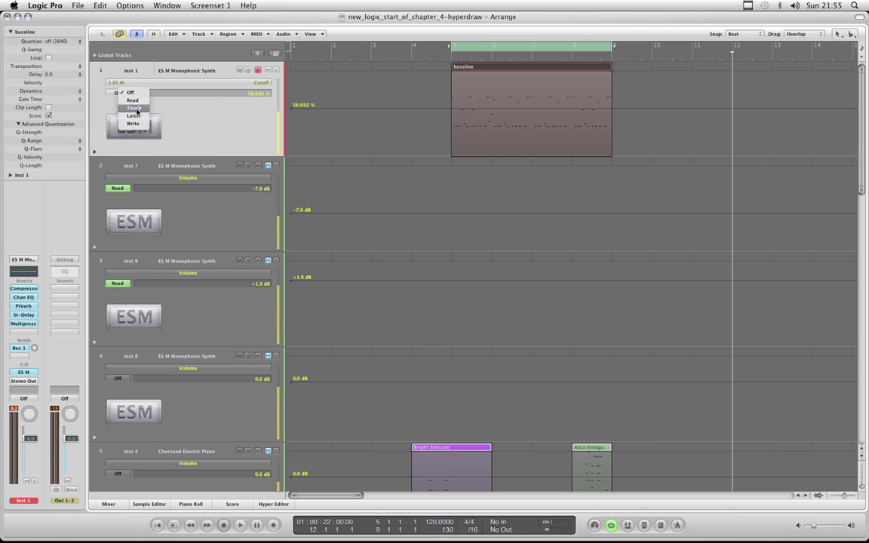
left_click(136, 104)
left_click(117, 93)
left_click(136, 102)
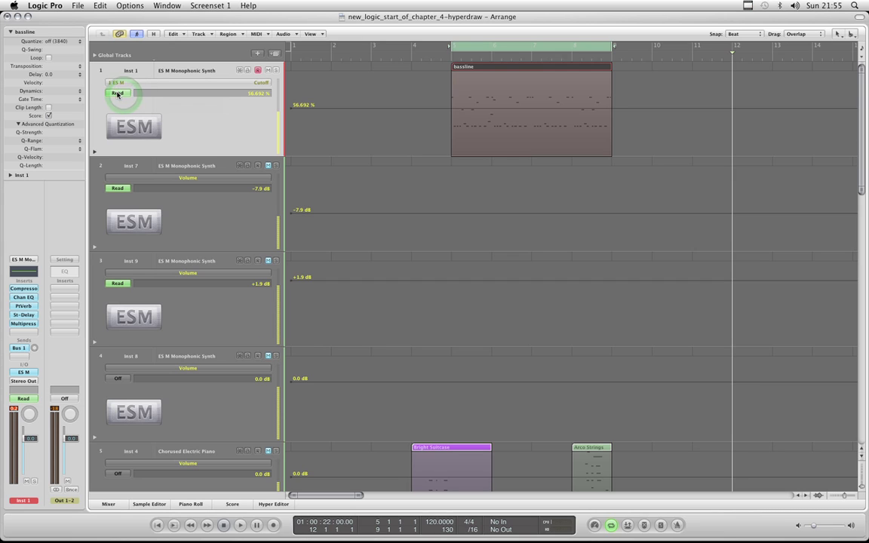
left_click(117, 93)
left_click(130, 109)
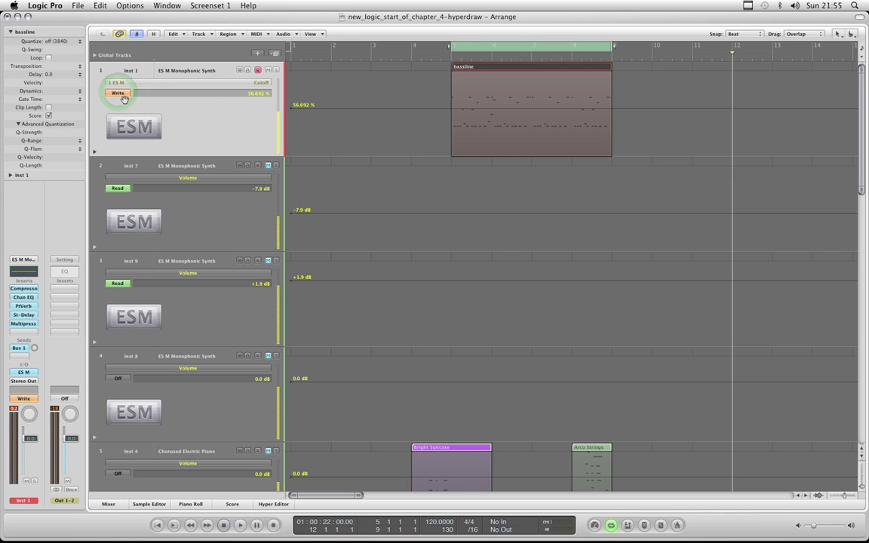
left_click(117, 92)
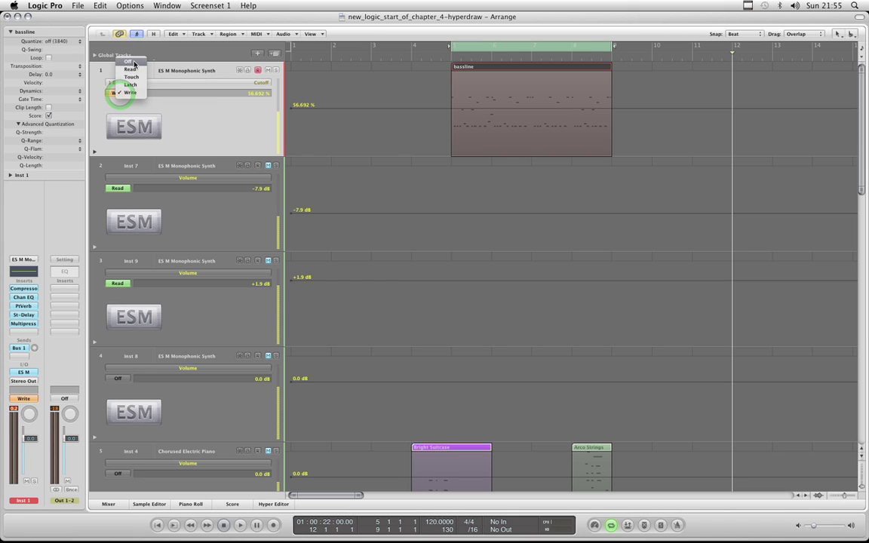
left_click(129, 62)
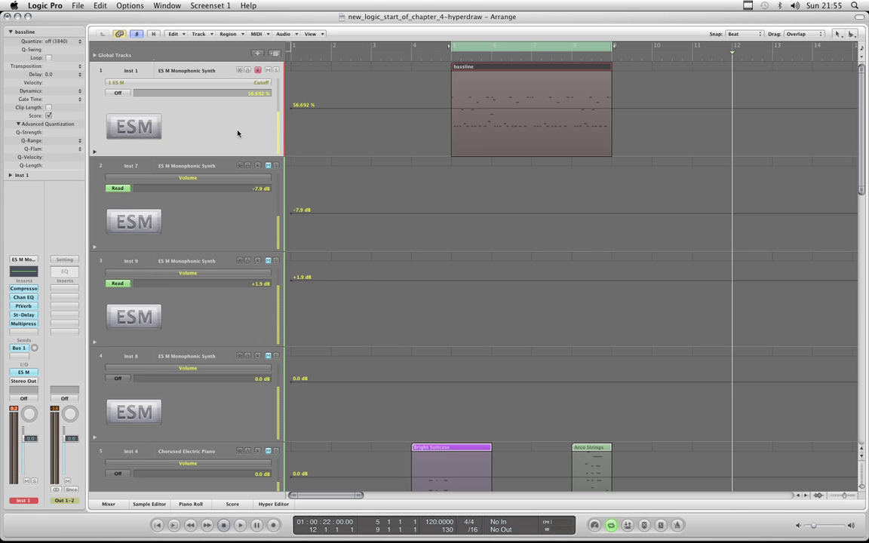
Step: Browse the automation parameters of Inst 1, including the channel's main settings, the ES M synth and its insert effects
left_click(260, 83)
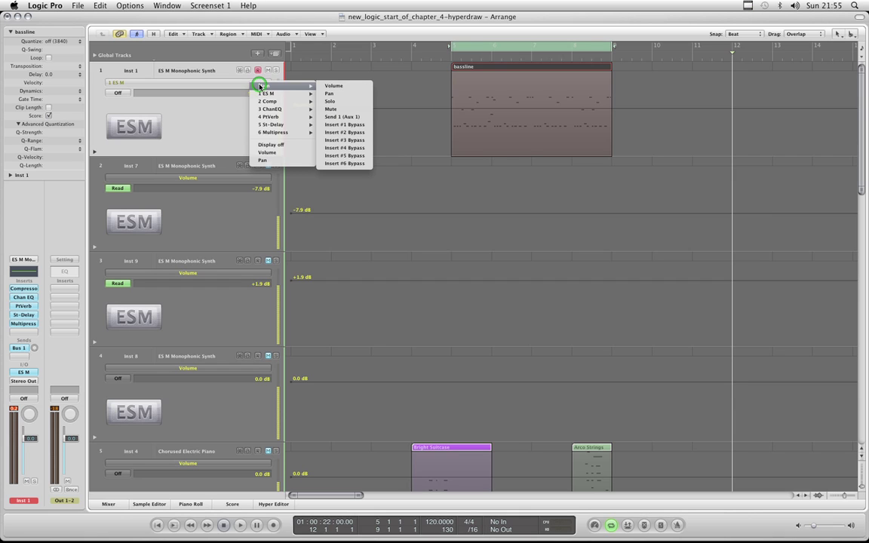
mouse_move(268, 95)
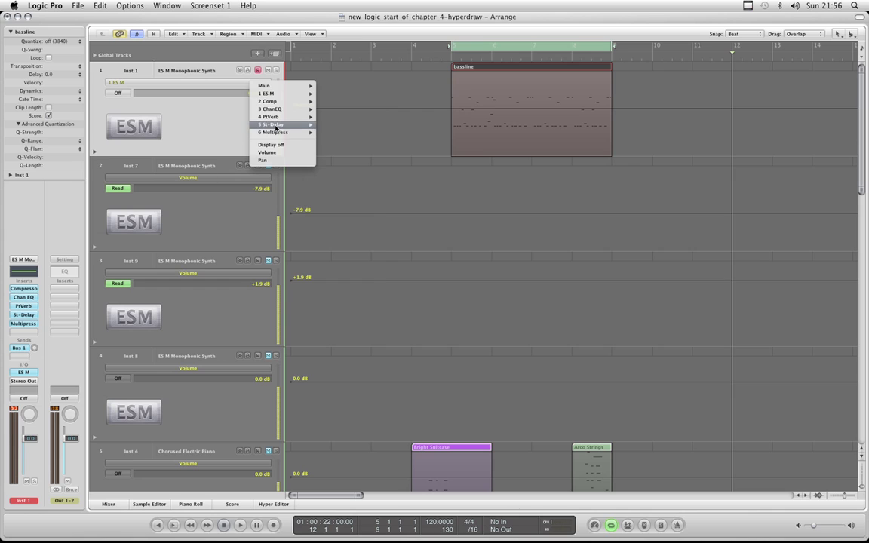
mouse_move(279, 135)
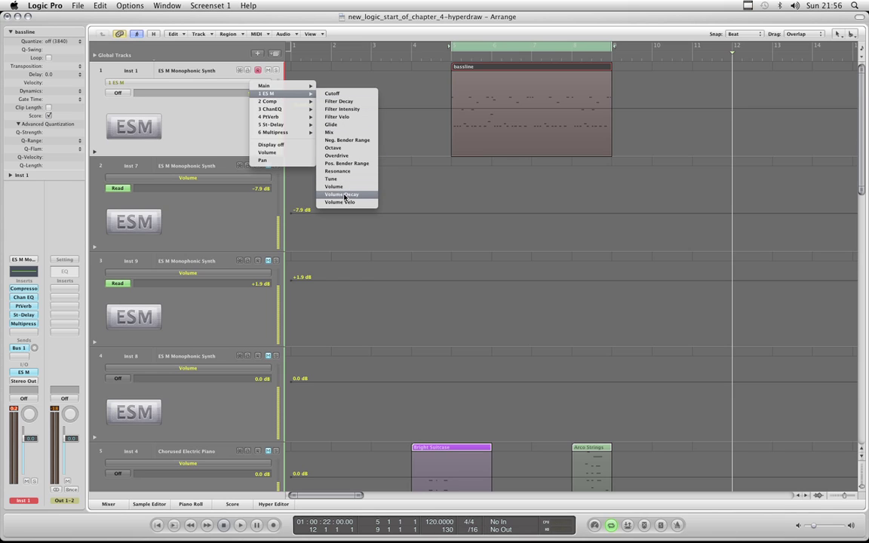
left_click(336, 96)
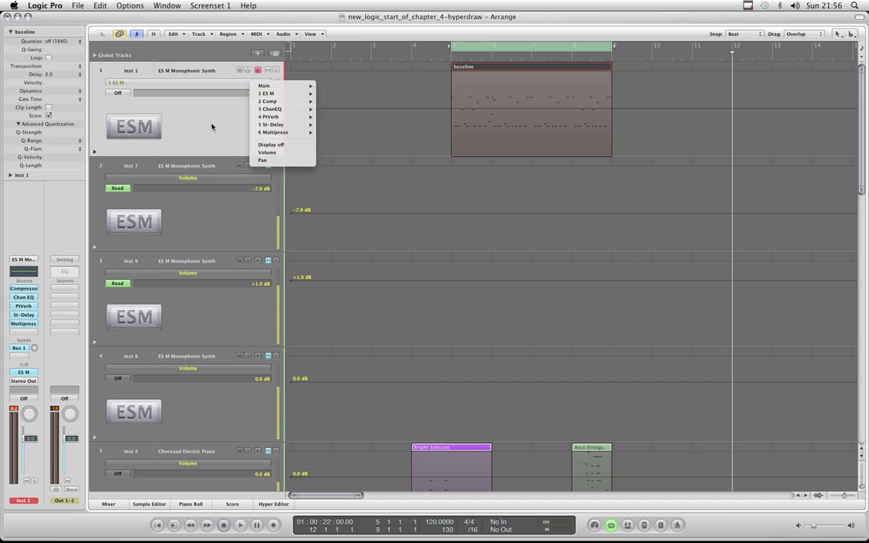
Step: Open the Piano Roll to compare the controller choices offered for hyperdraw, and close it again
left_click(199, 506)
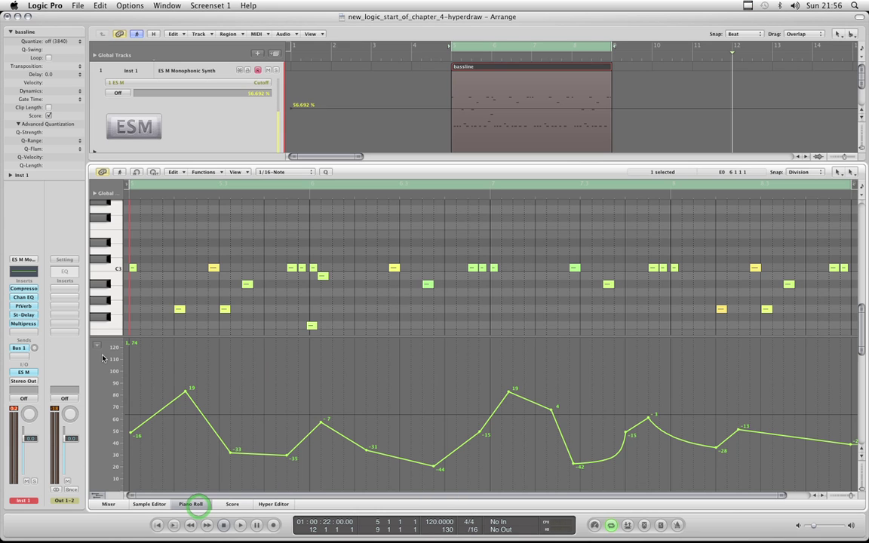
left_click(98, 347)
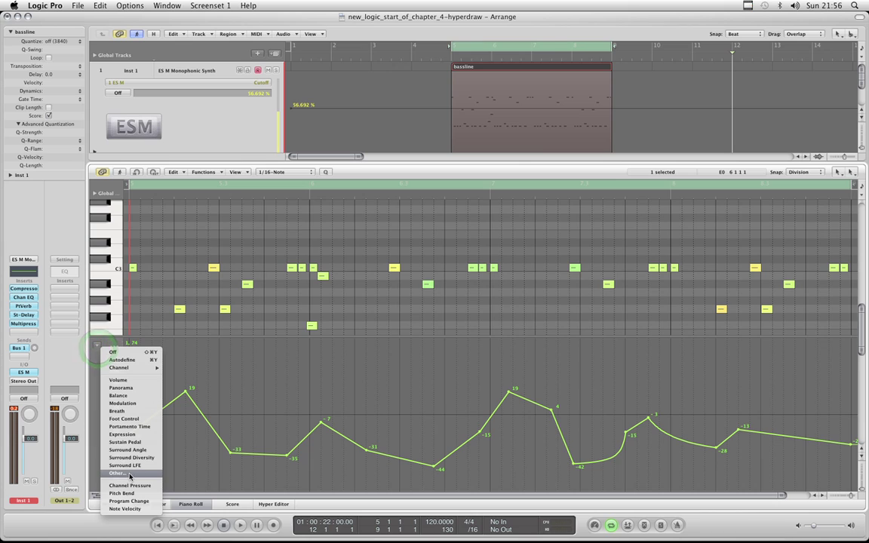
left_click(194, 504)
left_click(195, 503)
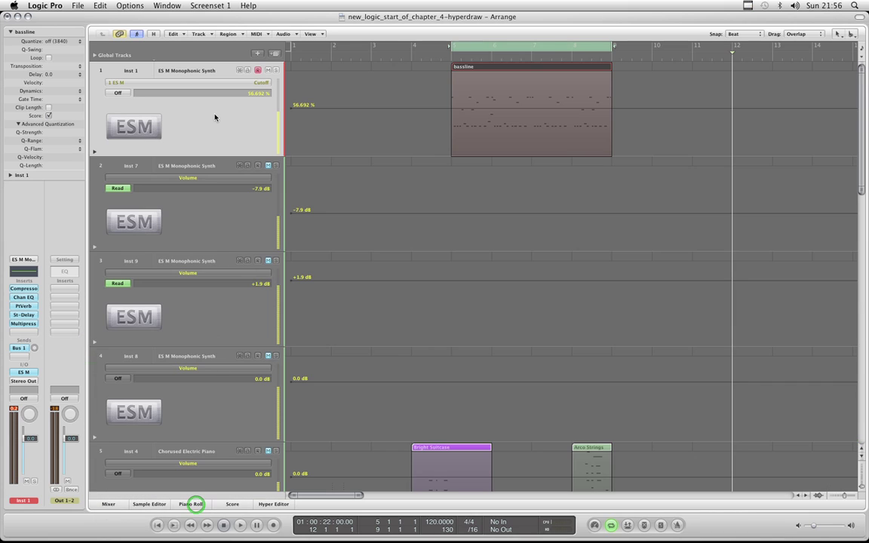
Step: Draw ES M Cutoff automation across the bassline region with nodes of about 57, 85, 15, 40, 14 and 38 %, and play it
left_click(250, 84)
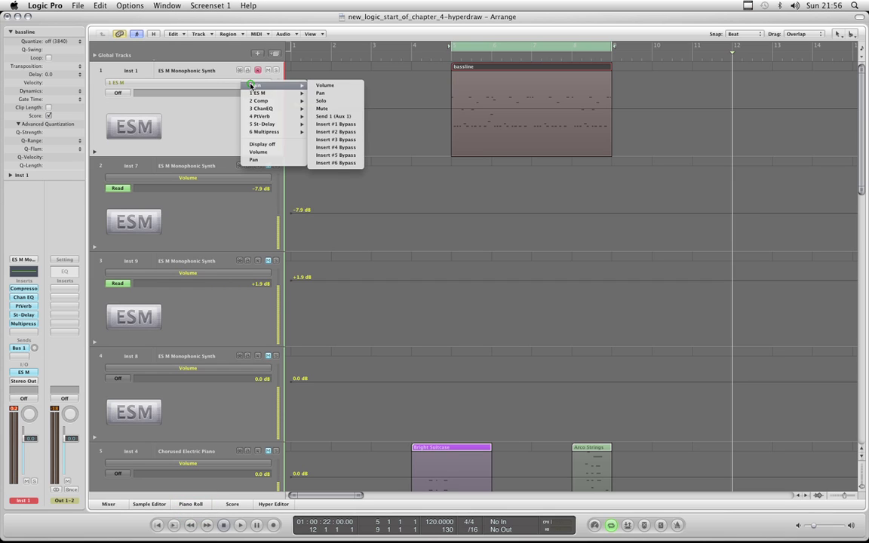
left_click(323, 93)
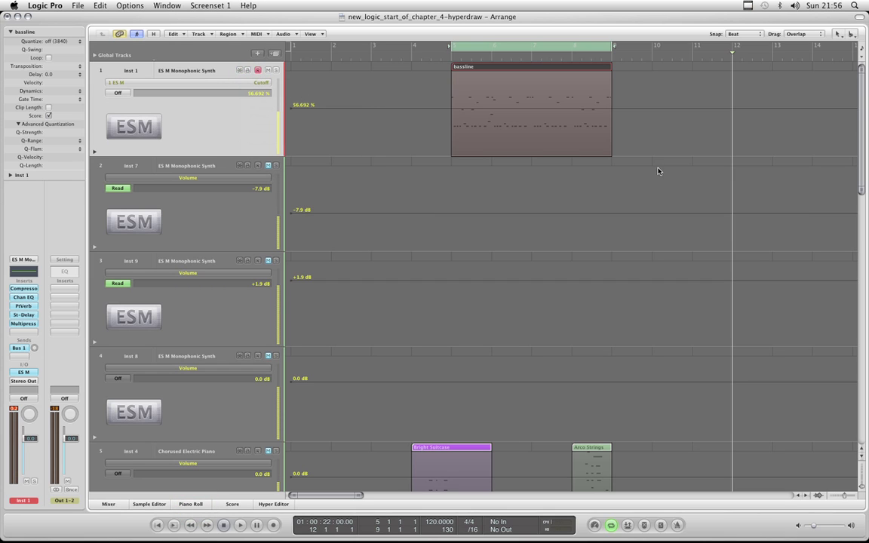
left_click(458, 108)
left_click(494, 108)
left_click_drag(495, 108, 588, 146)
left_click(523, 85)
key("space")
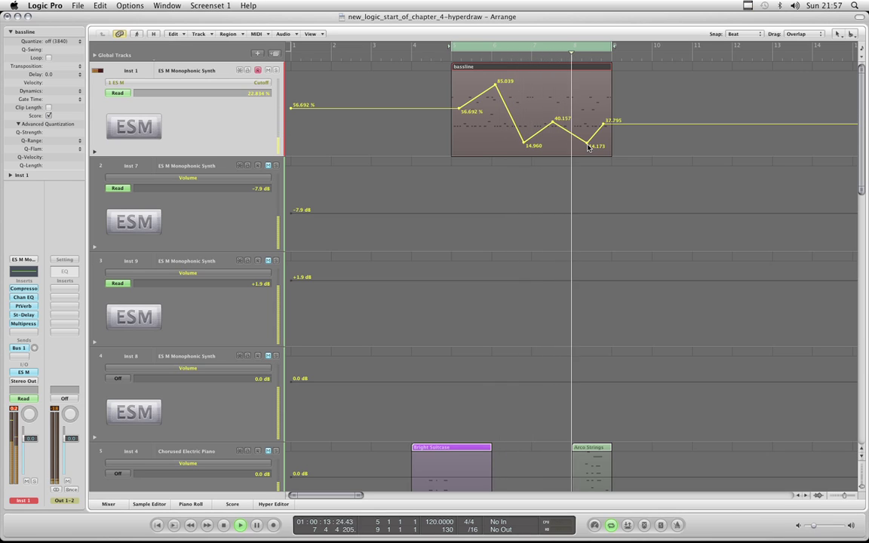
key("space")
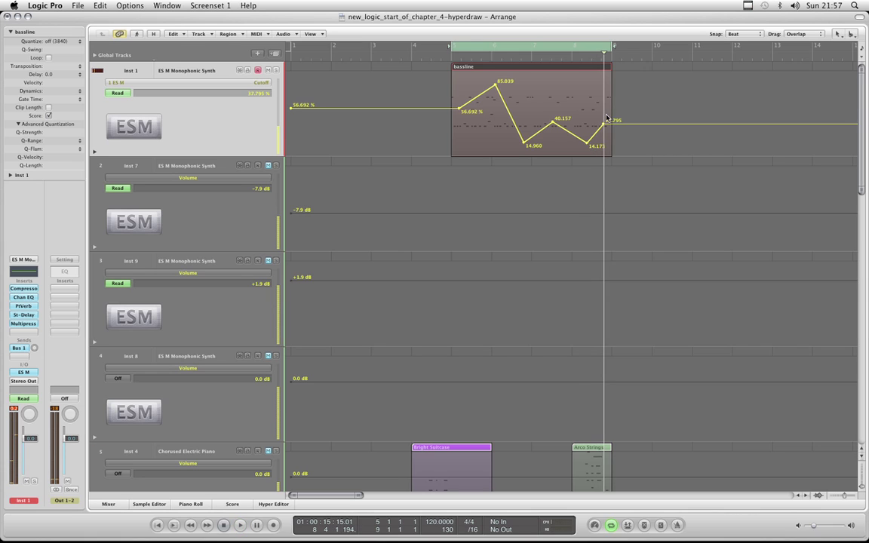
Step: Delete all the Cutoff automation nodes from the Inst 1 track
left_click_drag(602, 125, 454, 111)
left_click(454, 111)
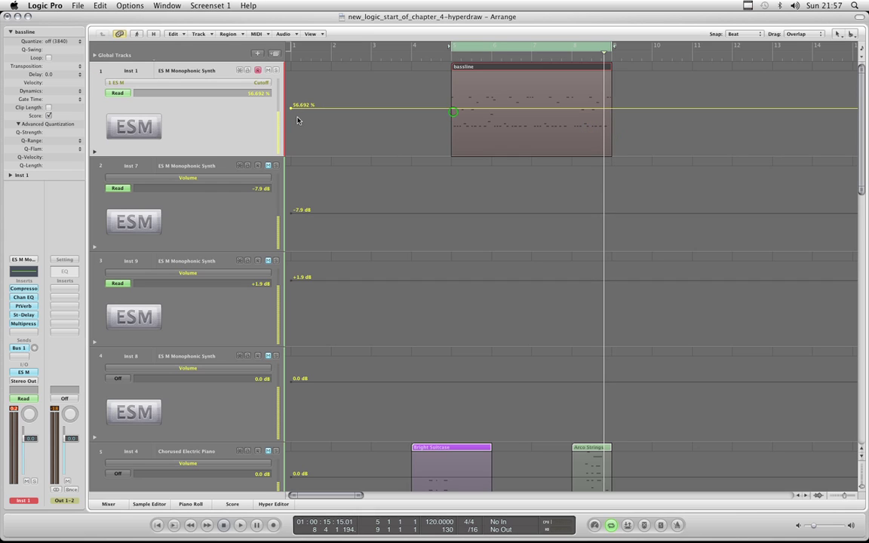
left_click(290, 111)
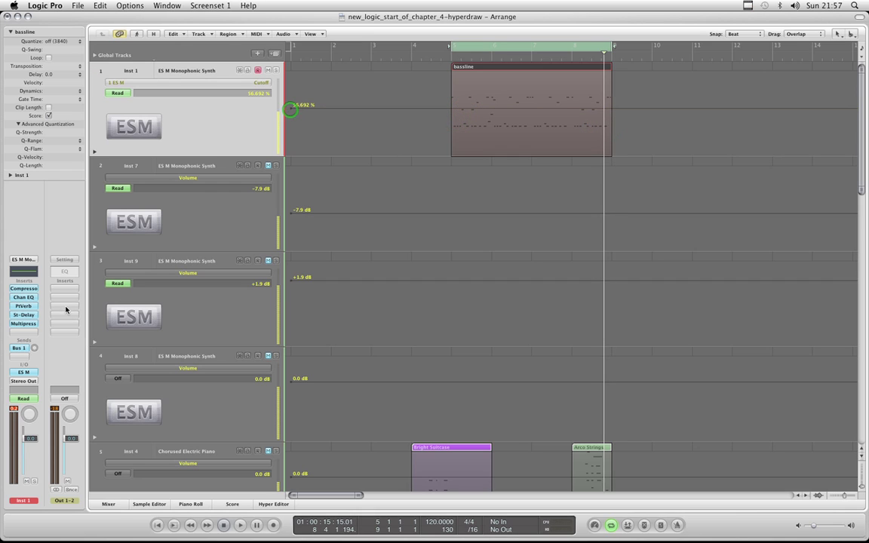
Step: Replace the ES M instrument on Inst 1 with a stereo ES1 synthesizer and close its plug-in window
left_click(23, 372)
mouse_move(37, 382)
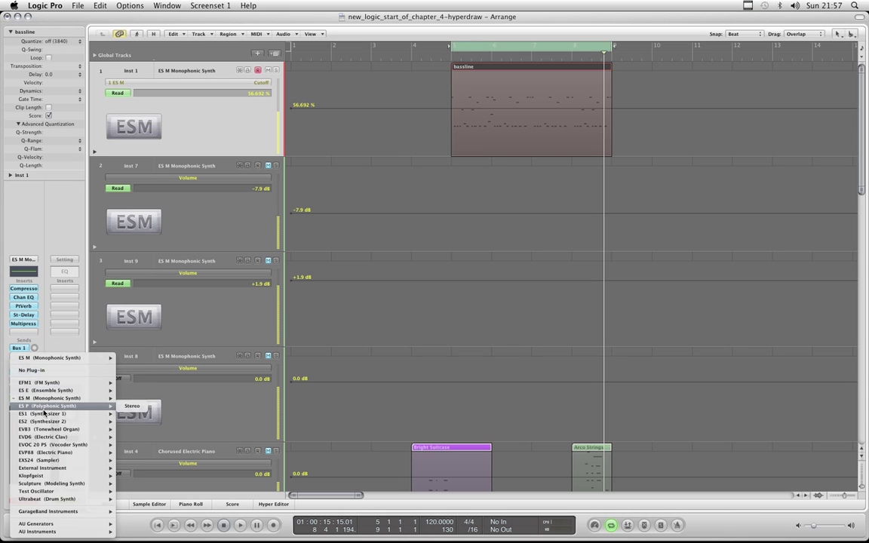
mouse_move(45, 413)
left_click(133, 414)
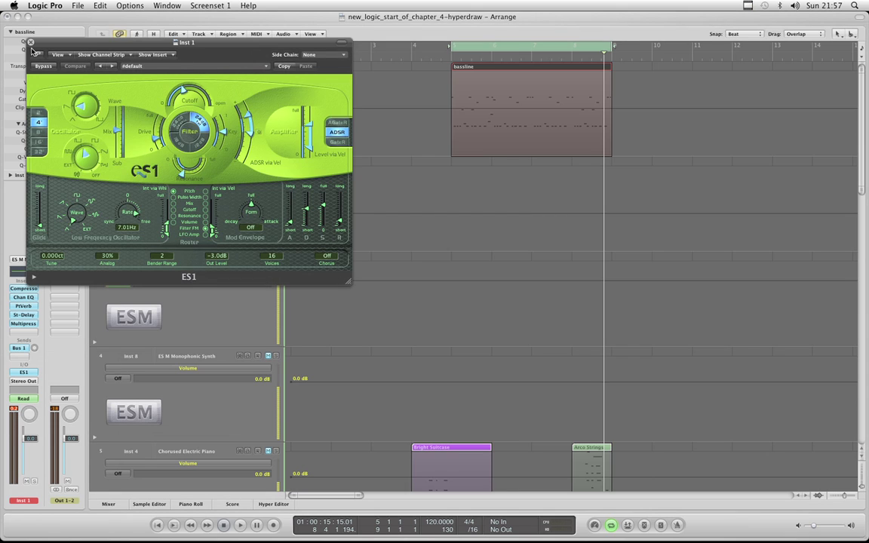
left_click(31, 42)
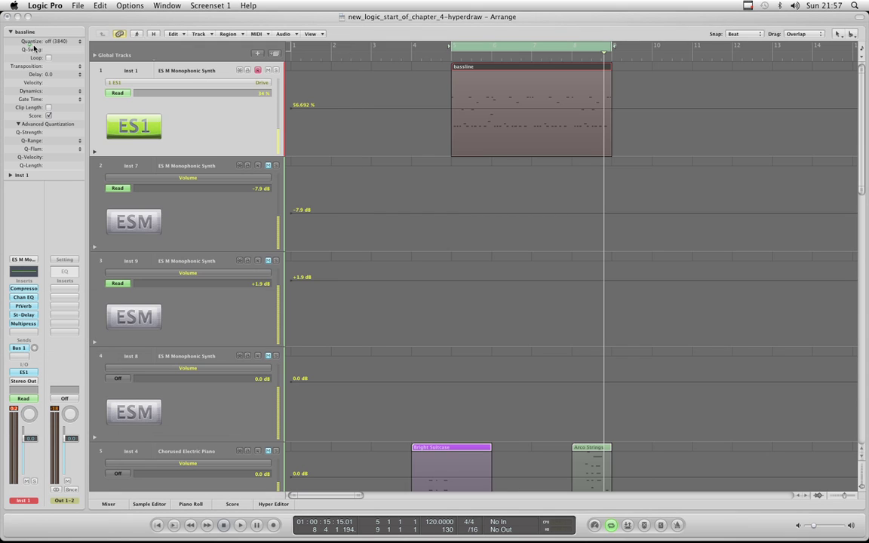
Step: Review the Inst 1 automation parameters offered with the ES1 loaded, including those of the compressor
left_click(256, 85)
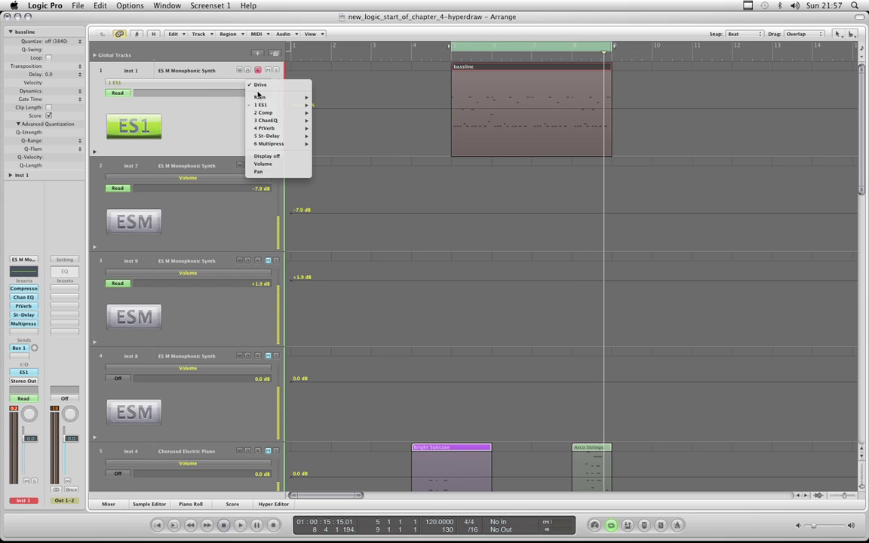
mouse_move(259, 97)
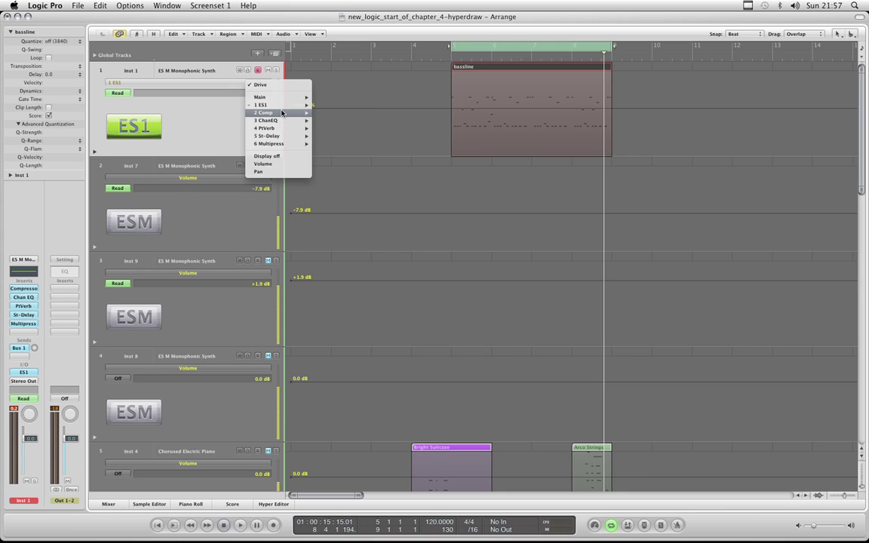
mouse_move(284, 106)
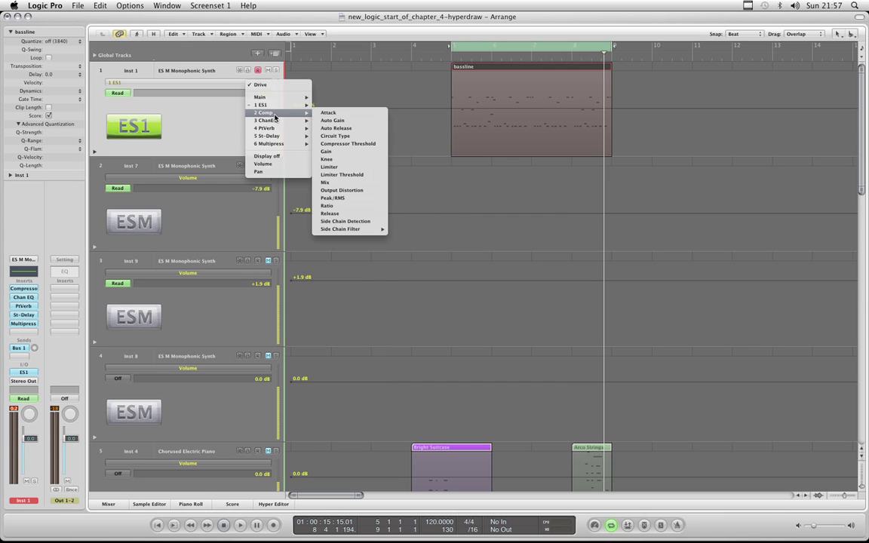
mouse_move(350, 232)
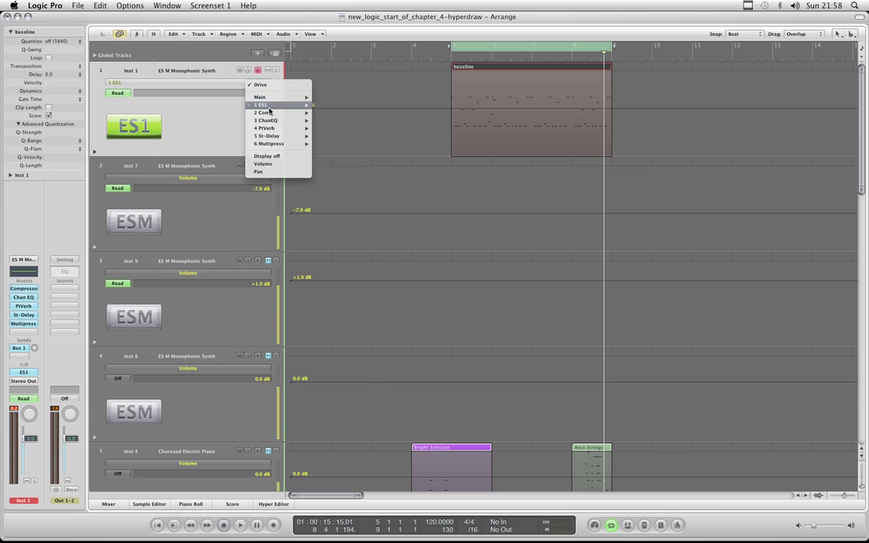
left_click(221, 151)
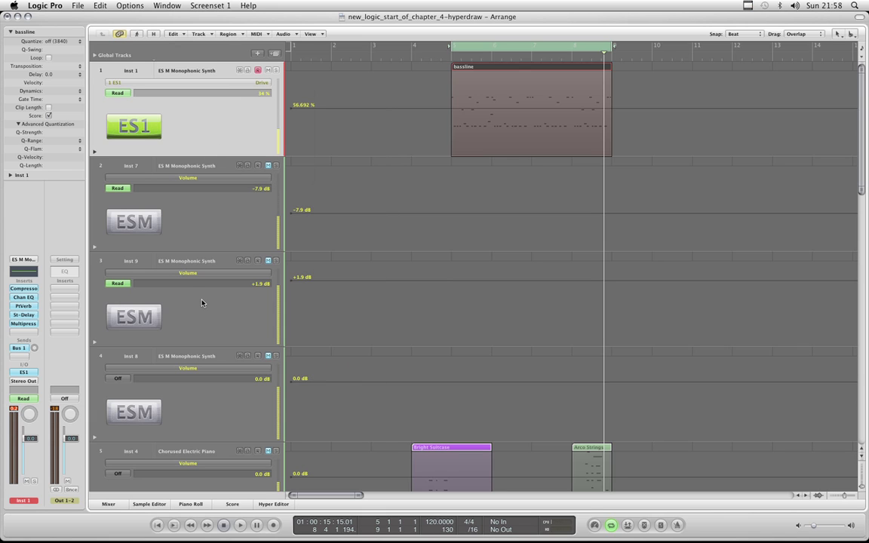
Step: Check the full list of other hyperdraw controllers for the bassline in the Piano Roll, then close both the list and the editor
left_click(190, 504)
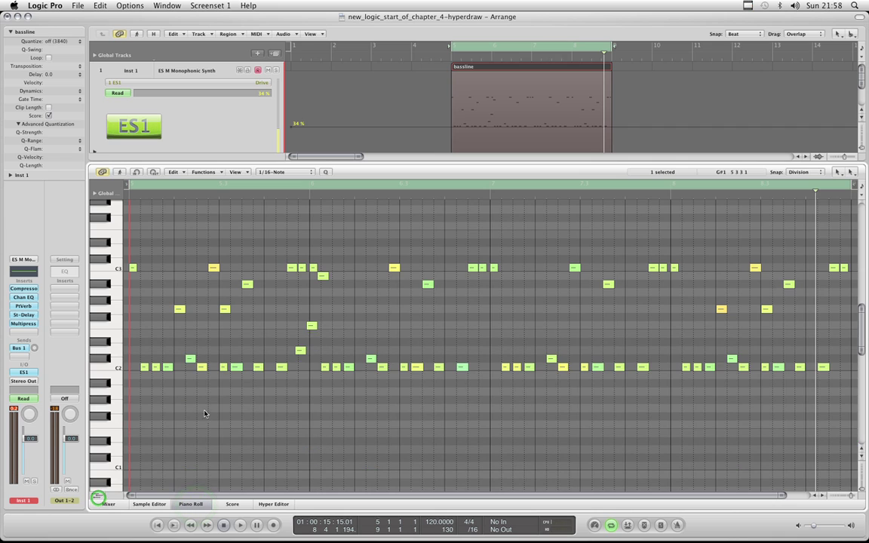
left_click(99, 495)
left_click(97, 344)
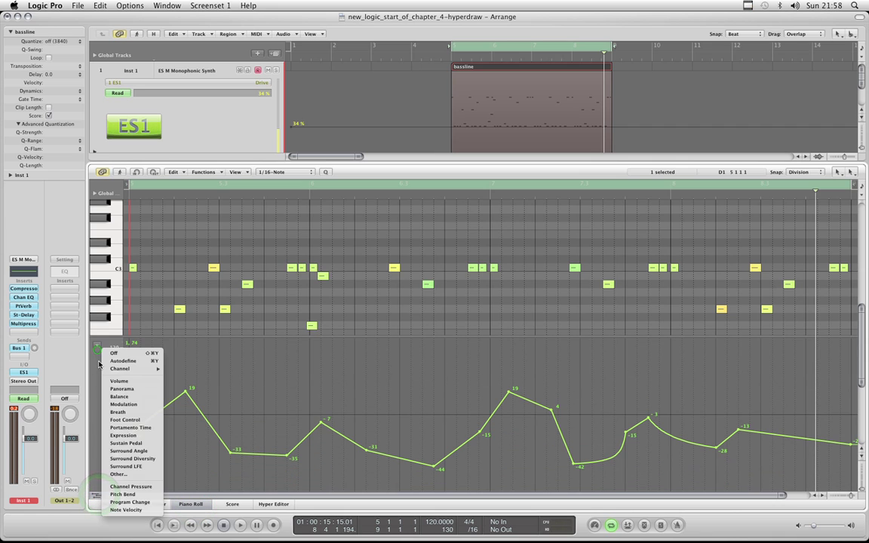
scroll(415, 260, "down", 5)
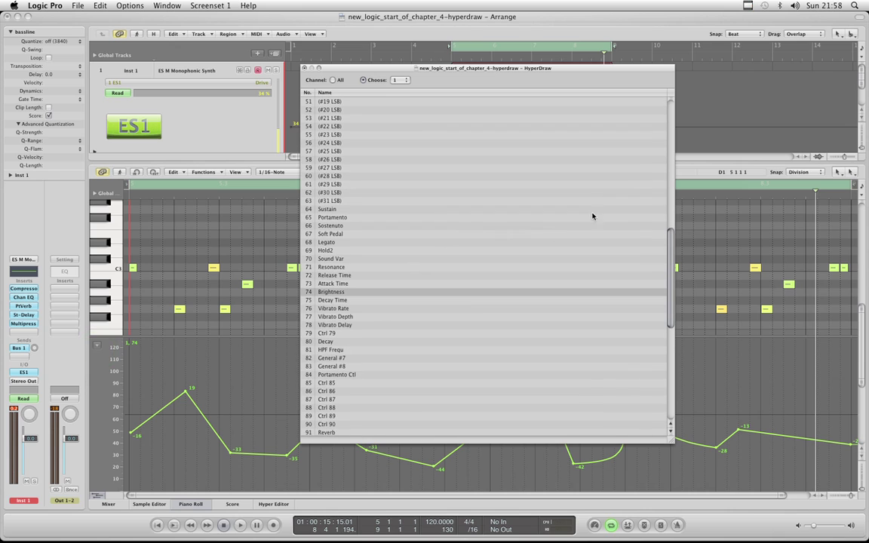
left_click_drag(670, 253, 669, 111)
left_click(304, 68)
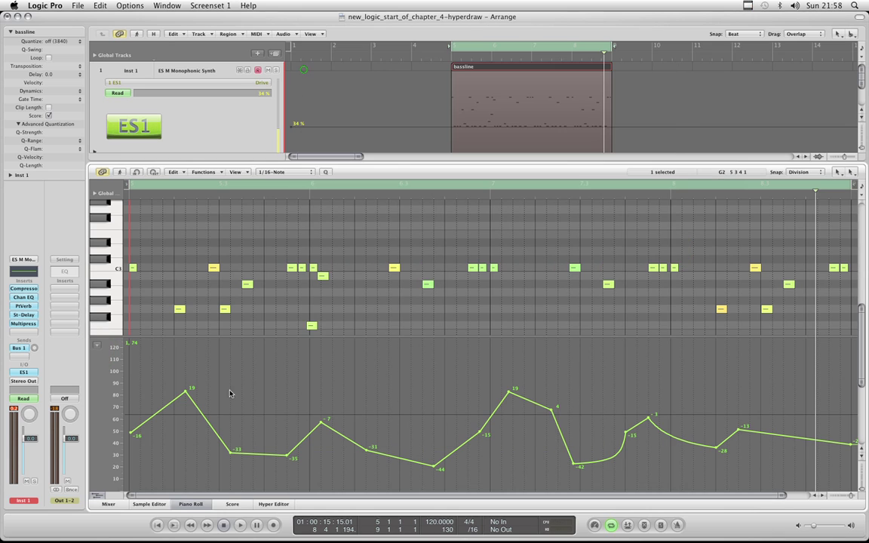
key("p")
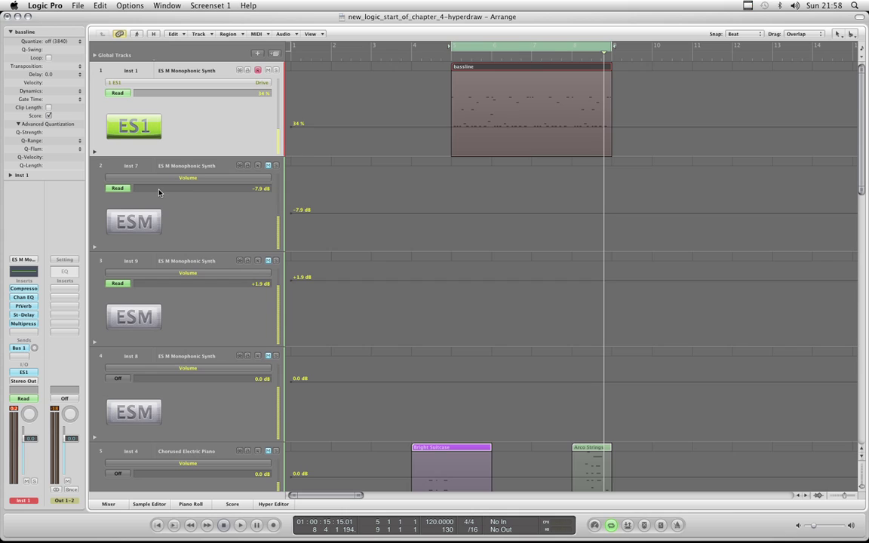
Step: Examine the automation parameters of the St-Delay and Multipress effects on Inst 1
left_click(253, 84)
mouse_move(260, 97)
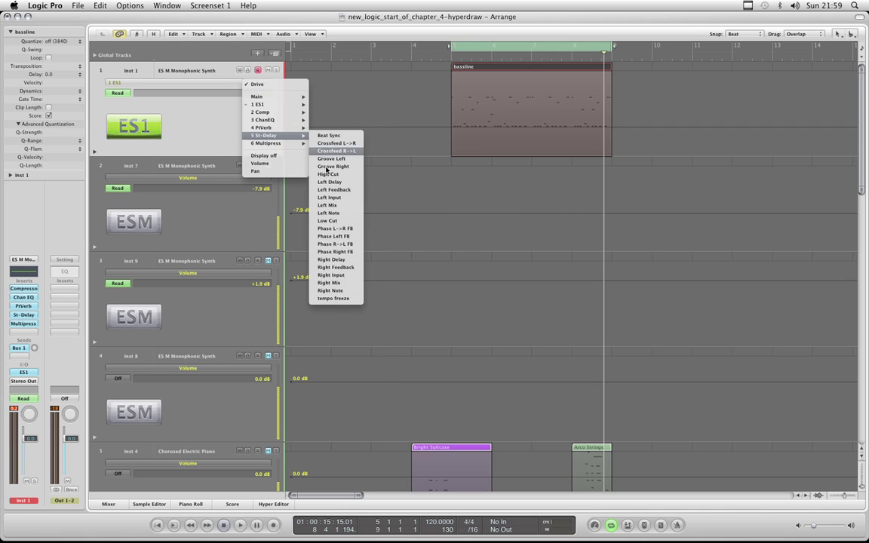
mouse_move(283, 147)
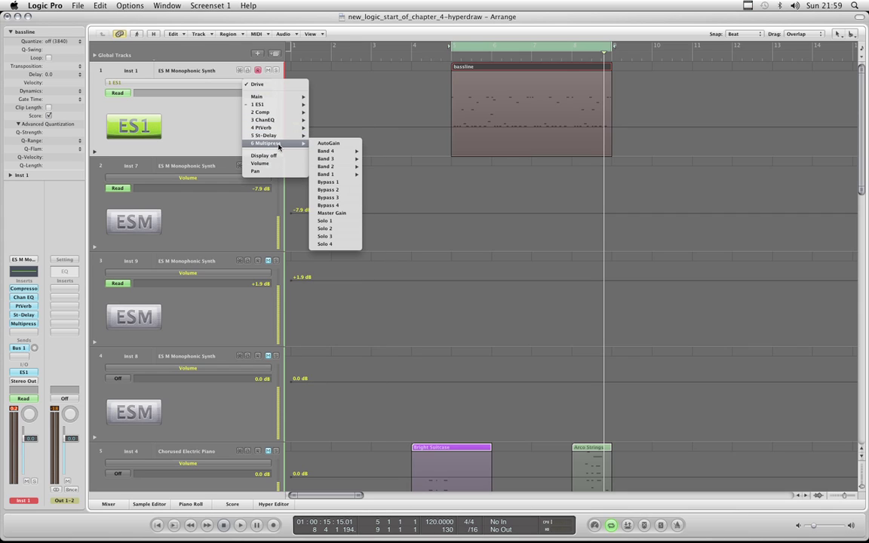
mouse_move(331, 166)
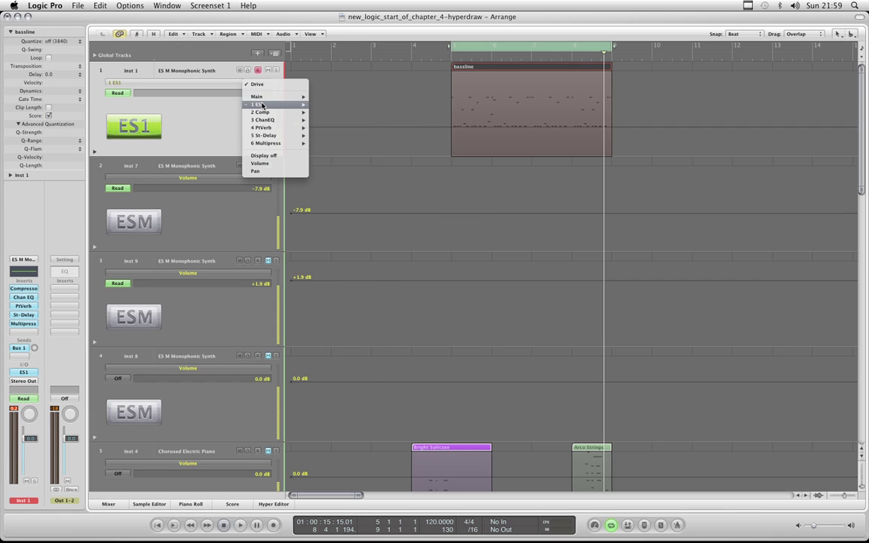
left_click(205, 132)
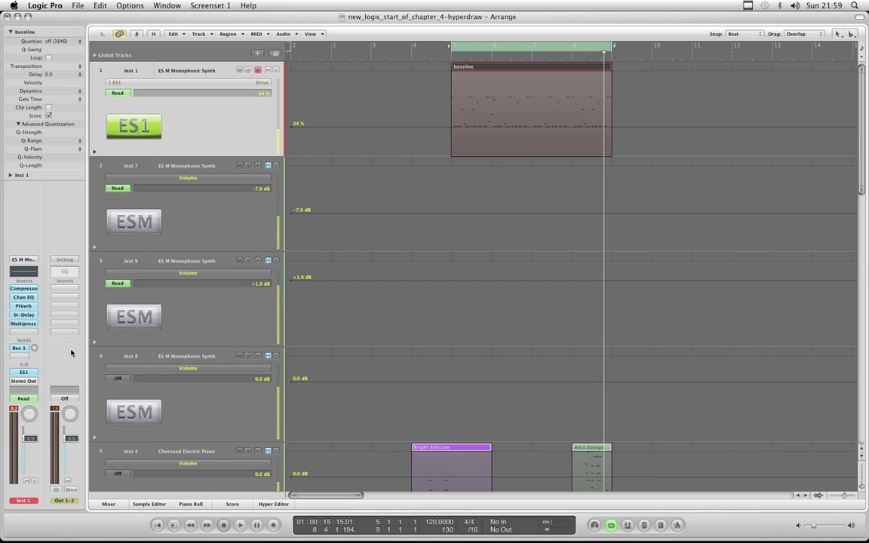
Step: Replace the ES1 on Inst 1 with the mono ES M synth and close its plug-in window
left_click(25, 373)
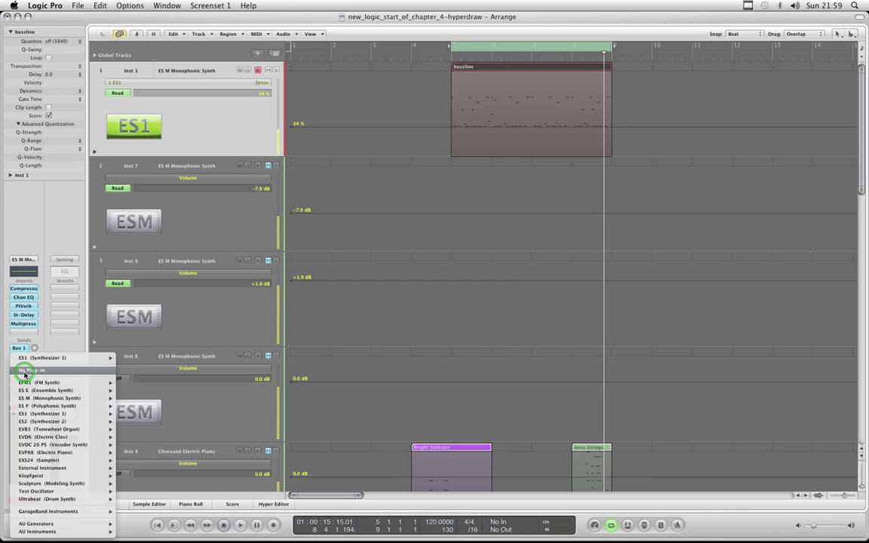
mouse_move(106, 398)
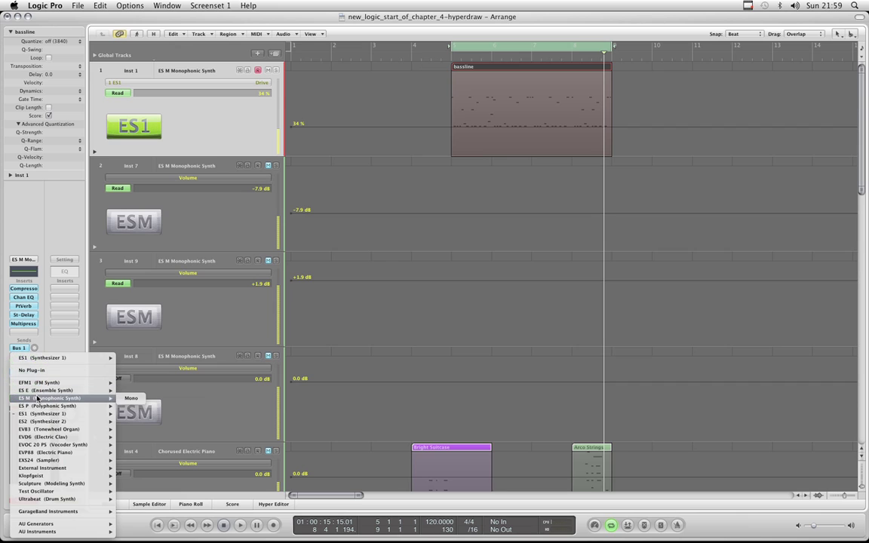
left_click(134, 399)
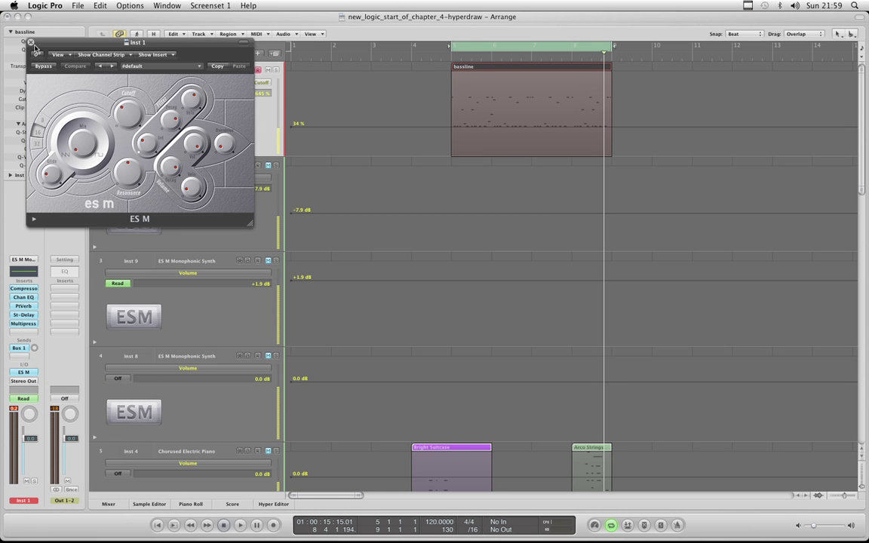
left_click(31, 43)
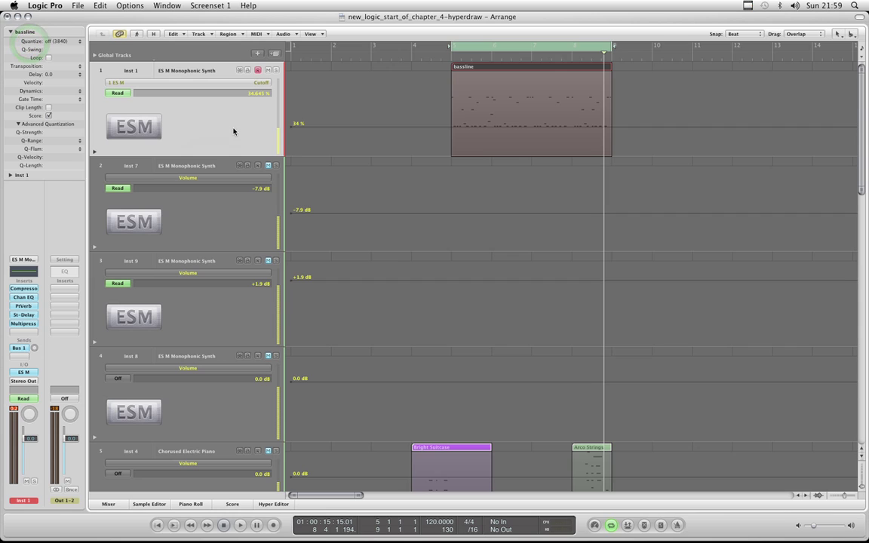
Step: Draw ES M Cutoff automation across the bassline with nodes at about 35, 74, 10, 28 and 4 %, and play it back
left_click(256, 85)
mouse_move(264, 105)
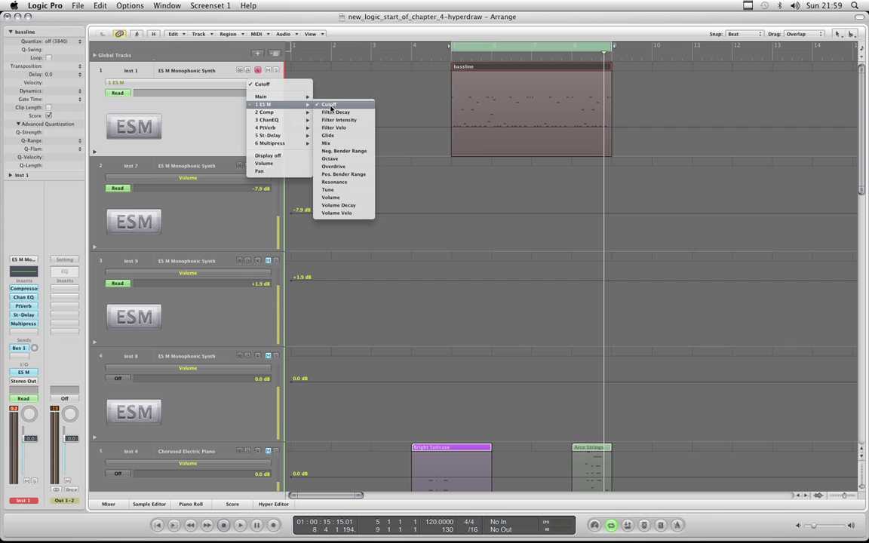
left_click(316, 99)
left_click(457, 127)
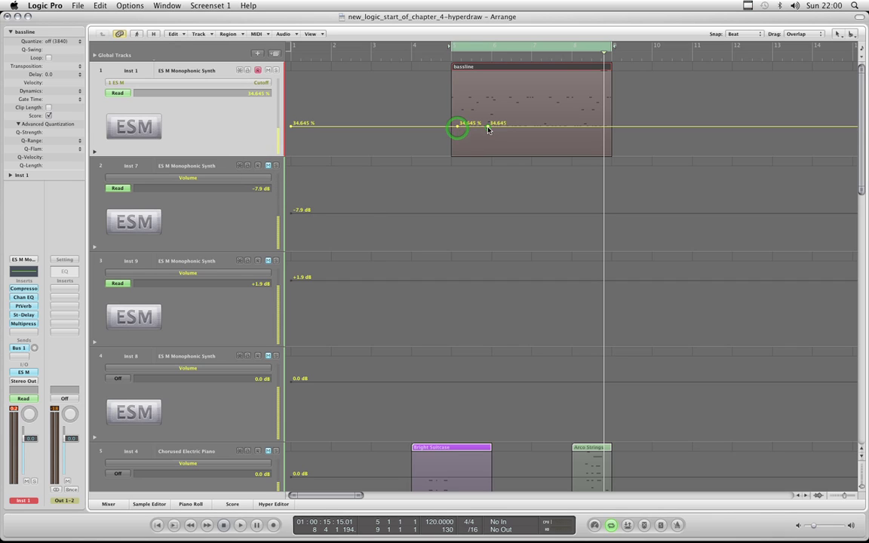
left_click_drag(487, 127, 588, 156)
left_click(519, 97)
left_click(540, 149)
left_click(564, 133)
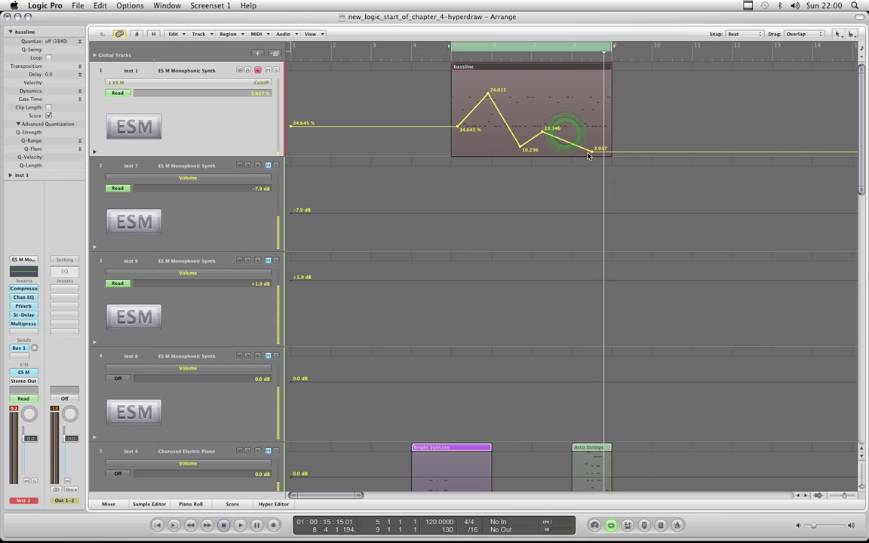
key("space")
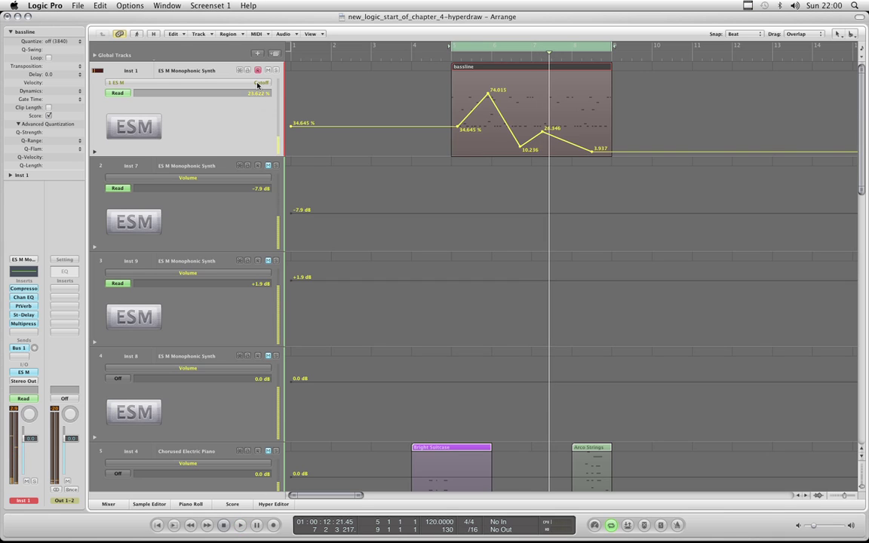
Step: Display ES M Resonance on Inst 1 and draw an automation curve across the bassline, with a dip in bar 5 and a peak in bar 7
left_click(257, 86)
mouse_move(270, 107)
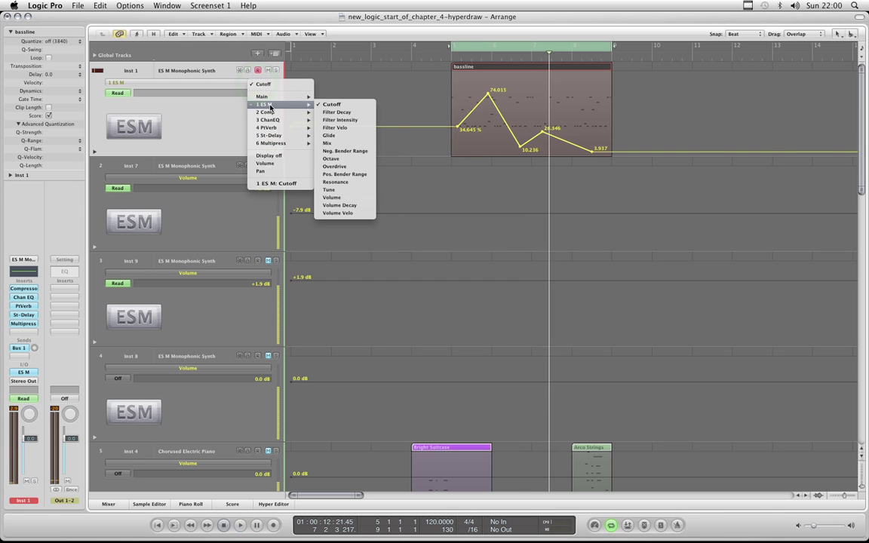
left_click(335, 182)
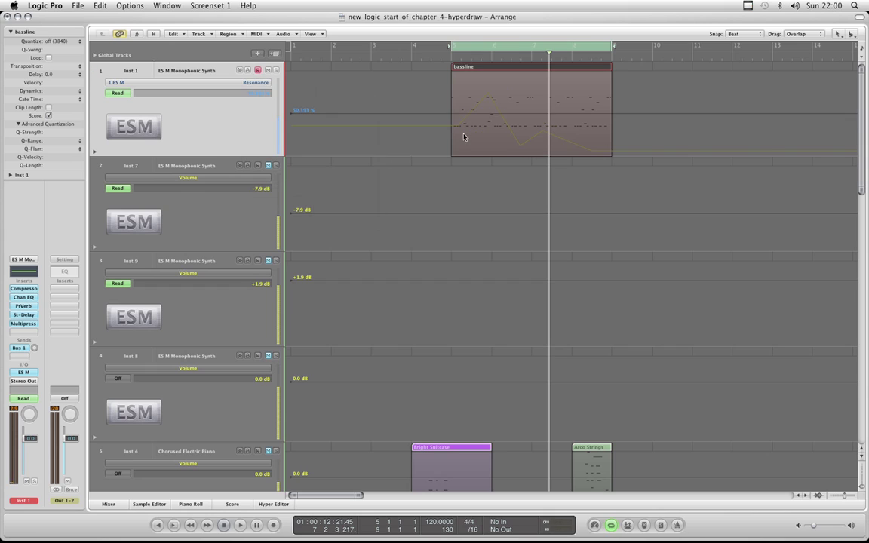
left_click(456, 116)
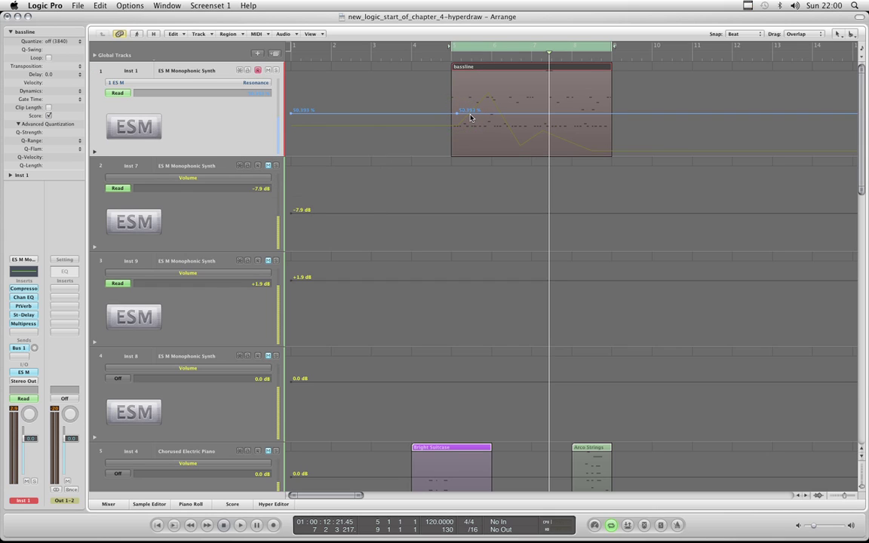
left_click(501, 117)
left_click_drag(488, 114, 488, 139)
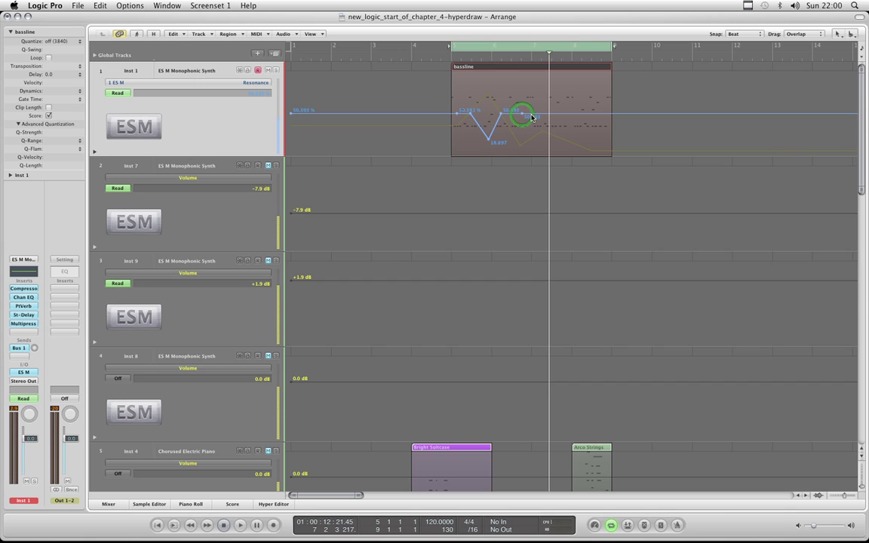
left_click_drag(532, 117, 600, 130)
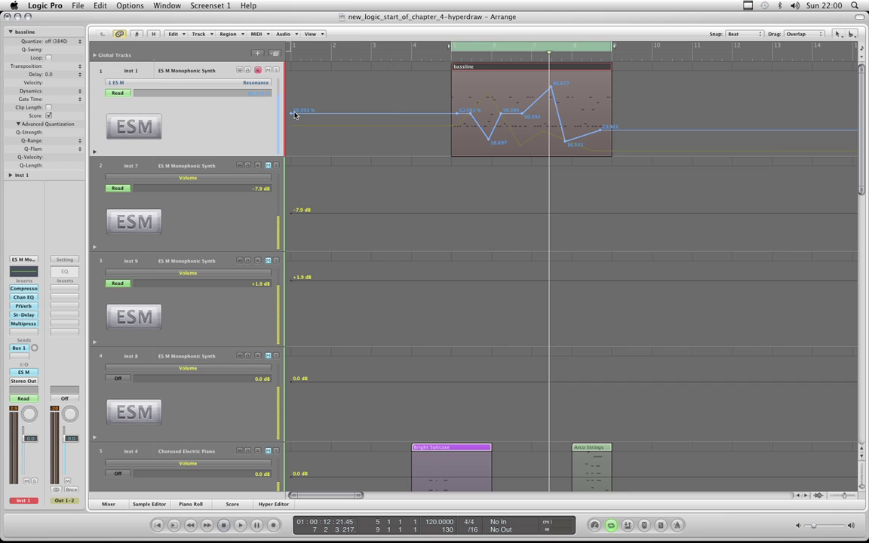
Step: Keep the Resonance curve displayed on Inst 1 and play the bassline with the ES M plug-in window open to watch its knobs
left_click(254, 86)
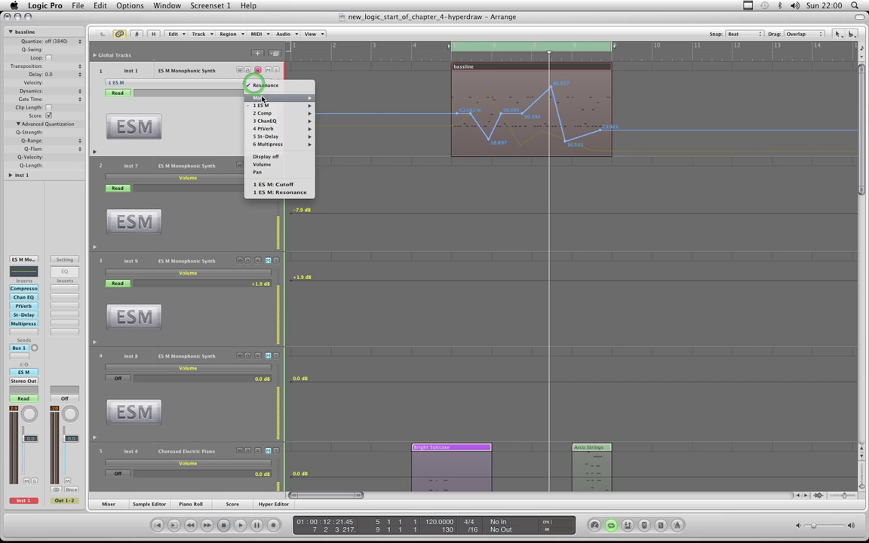
mouse_move(260, 97)
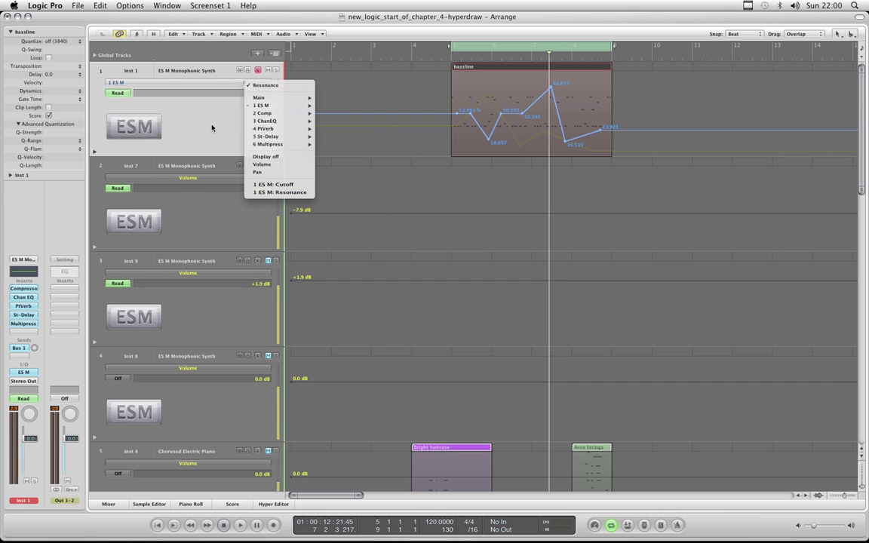
left_click(281, 192)
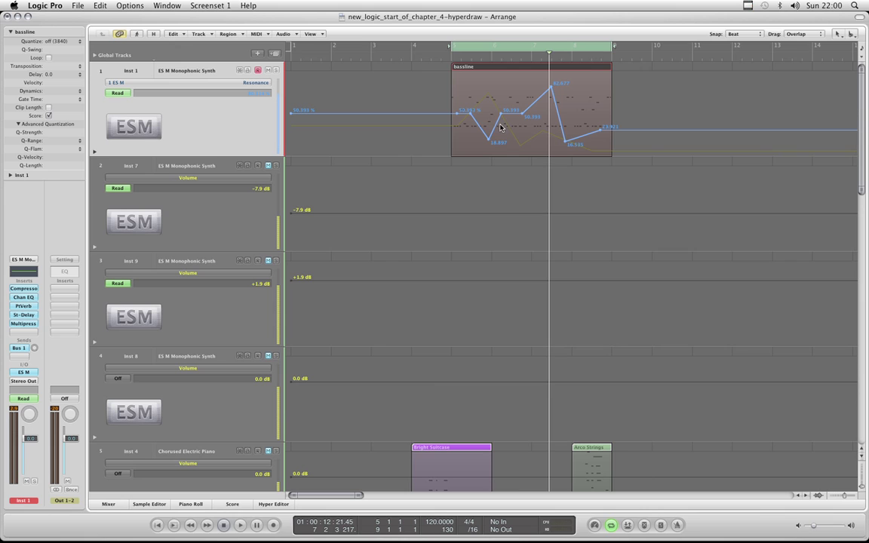
left_click(30, 372)
left_click_drag(165, 37, 587, 175)
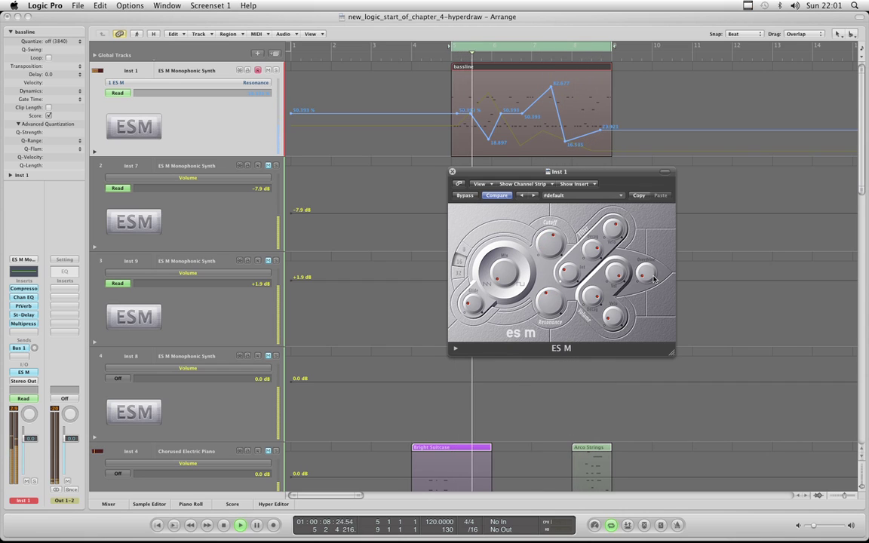
key("space")
Step: Add a Cutoff node of about 18 % late in bar 7 and raise the last node to about 37 %, auditioning the curve
left_click(247, 83)
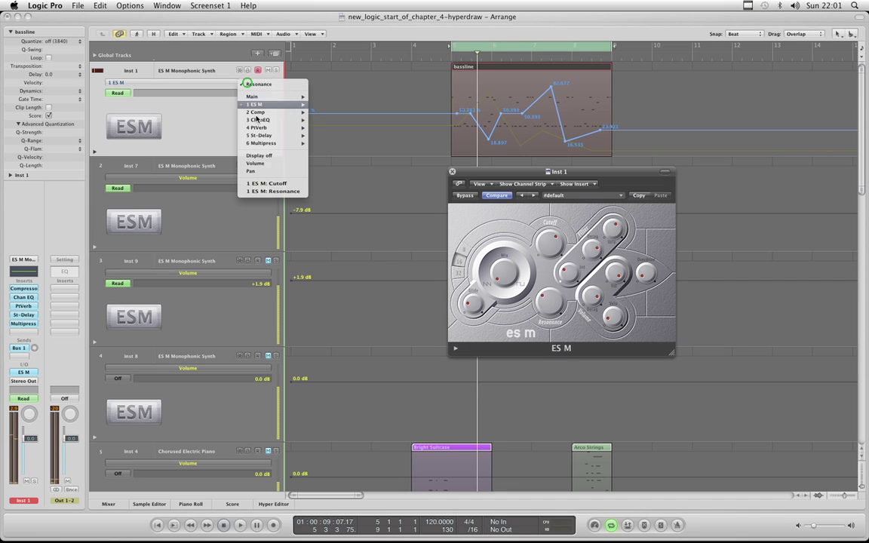
left_click(246, 174)
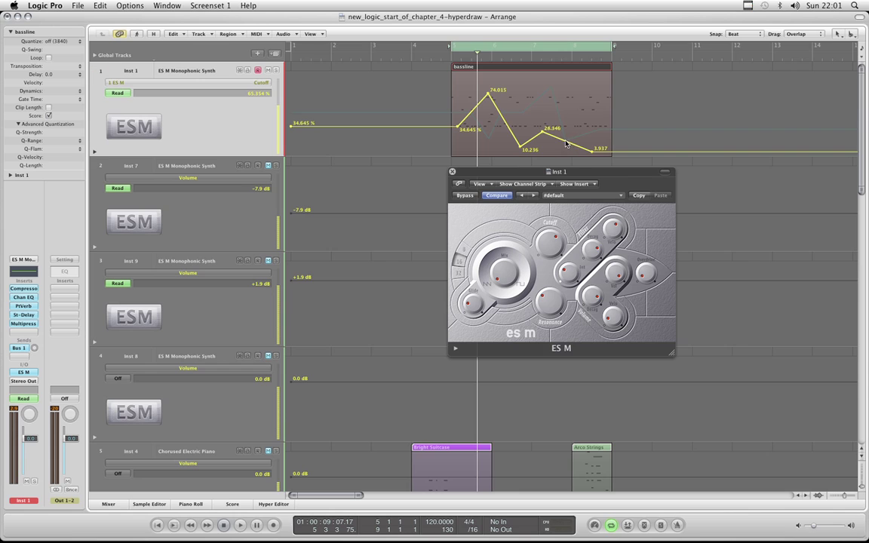
left_click(567, 143)
left_click_drag(594, 152, 599, 132)
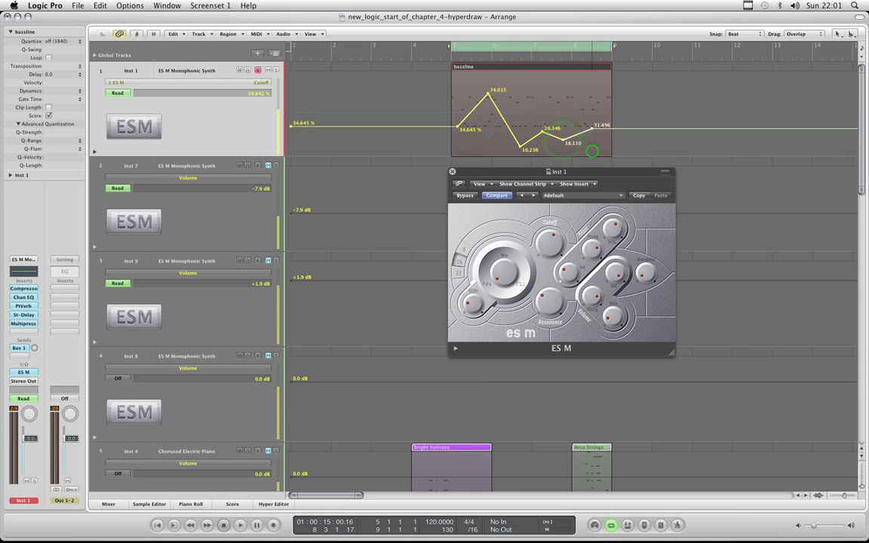
key("space")
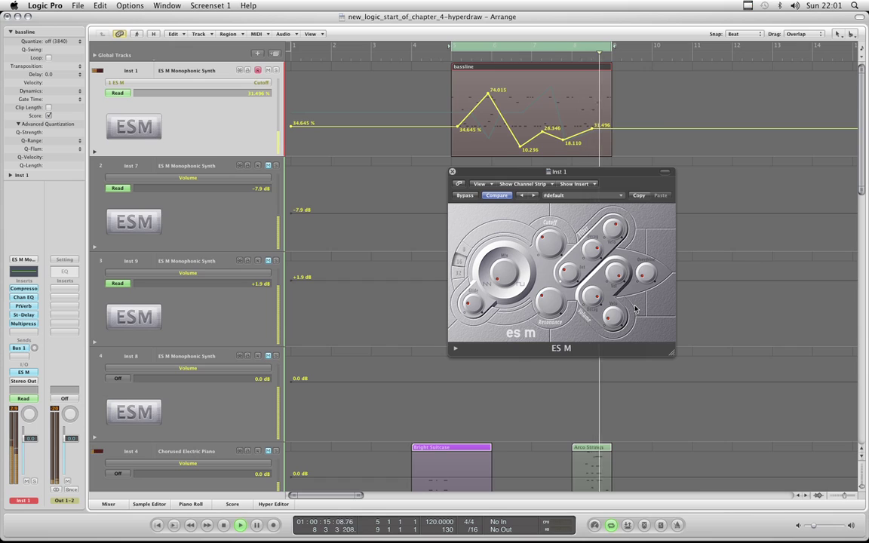
left_click(453, 172)
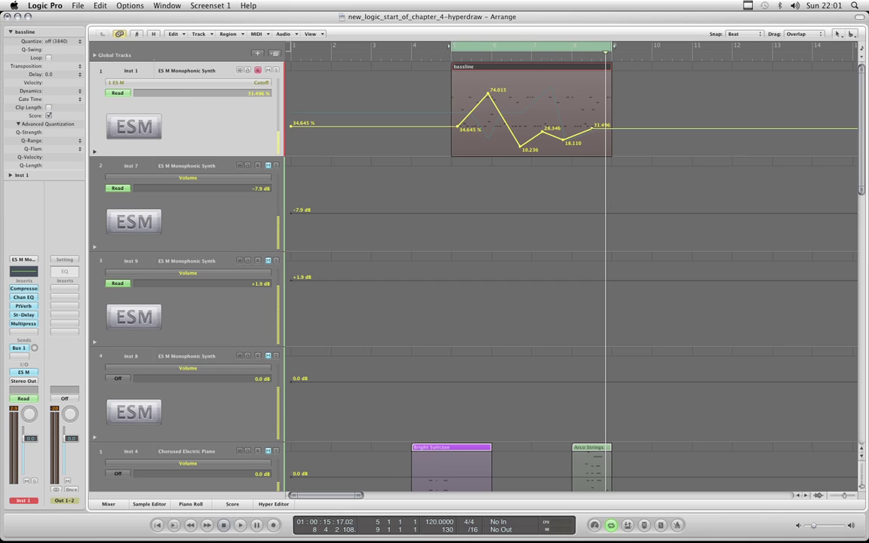
mouse_move(591, 129)
left_mouse_down()
mouse_move(581, 128)
mouse_move(598, 121)
left_mouse_up()
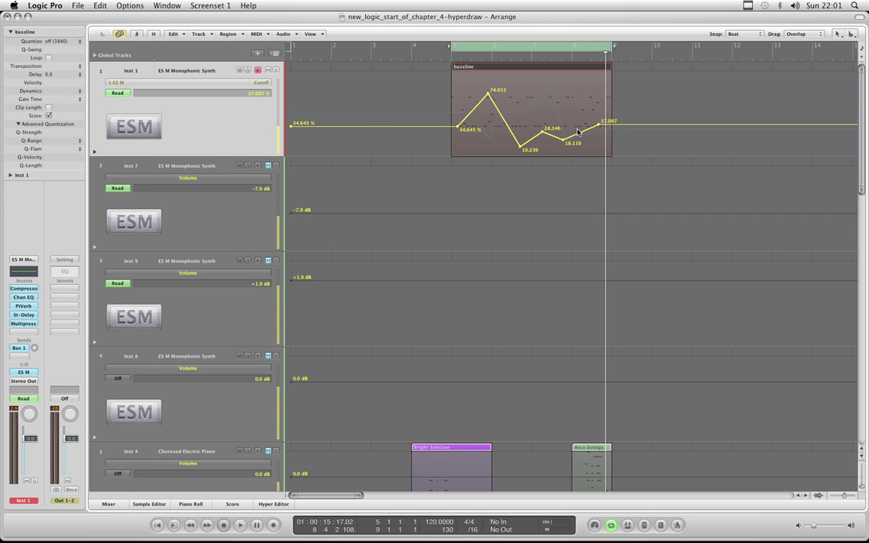
Step: Delete all the drawn Cutoff and Resonance automation nodes from the Inst 1 track
left_click_drag(598, 126, 308, 134)
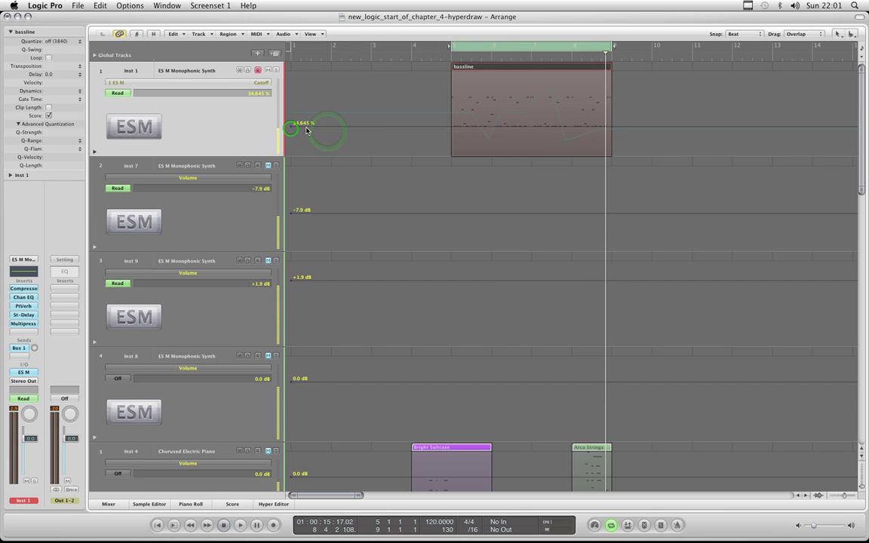
left_click(261, 84)
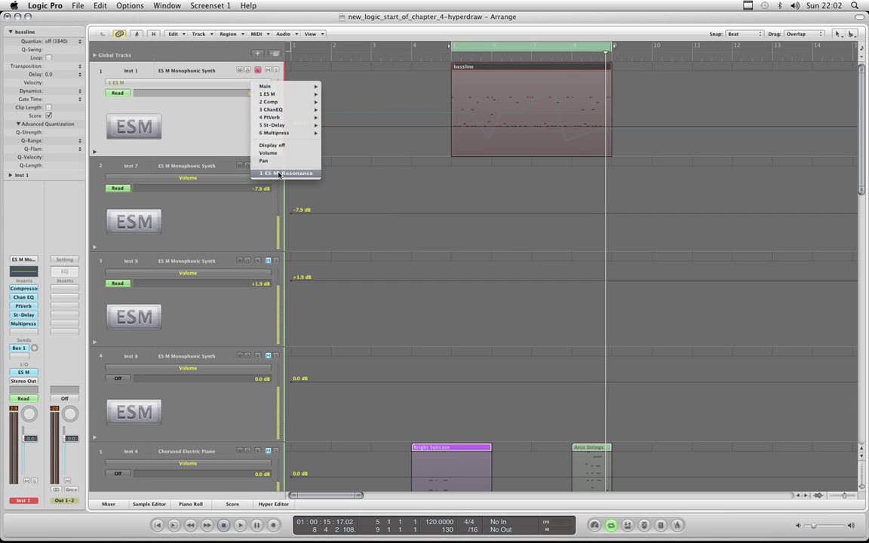
left_click(279, 173)
mouse_move(600, 133)
left_mouse_down()
mouse_move(543, 114)
mouse_move(296, 115)
left_mouse_up()
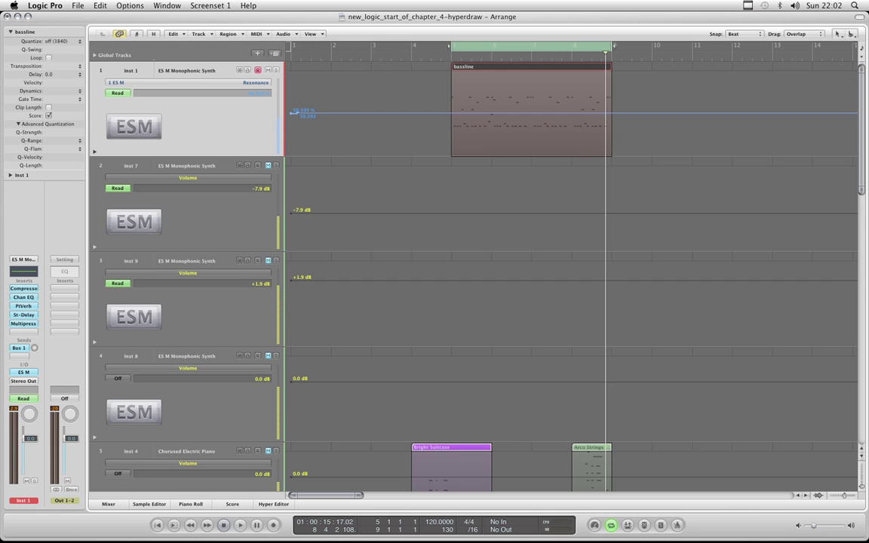
left_click(298, 113)
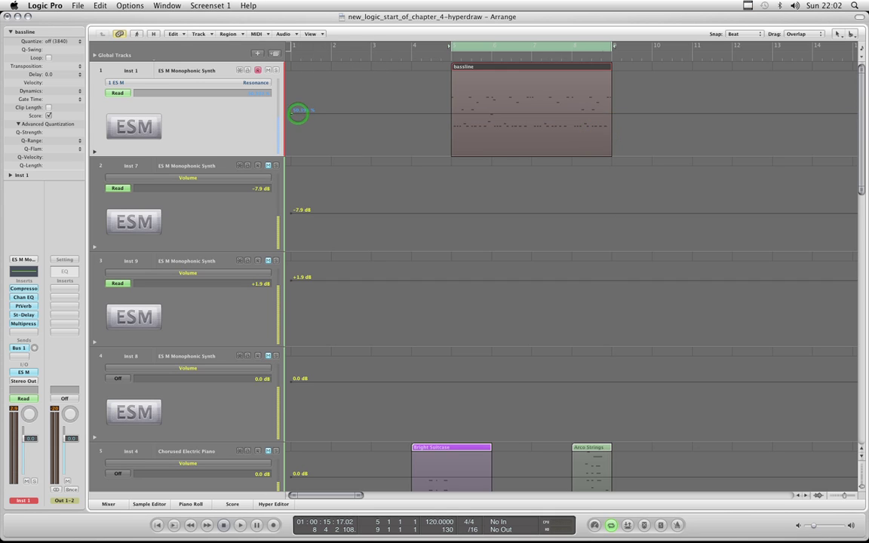
Step: Review the automation parameters offered on Inst 1 for the main channel controls, the ES M and the St-Delay
left_click(254, 83)
mouse_move(262, 125)
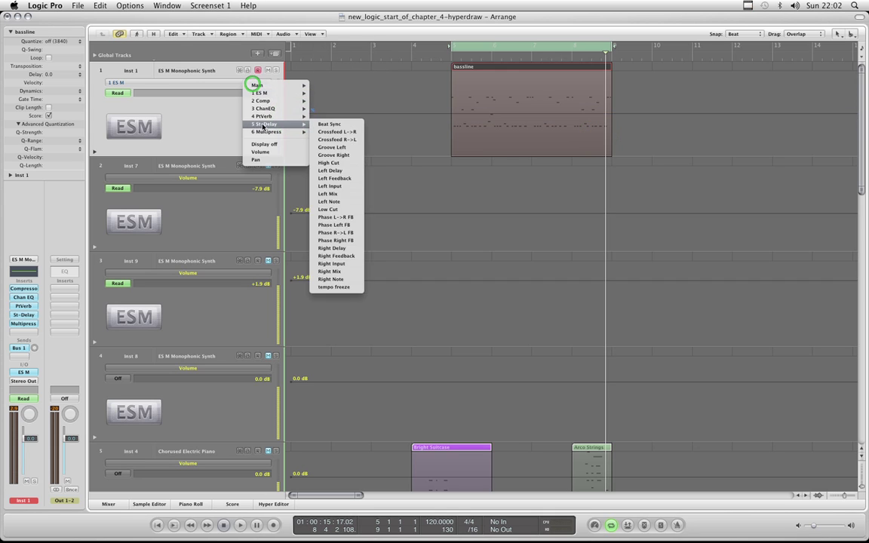
left_click(212, 121)
left_click(255, 85)
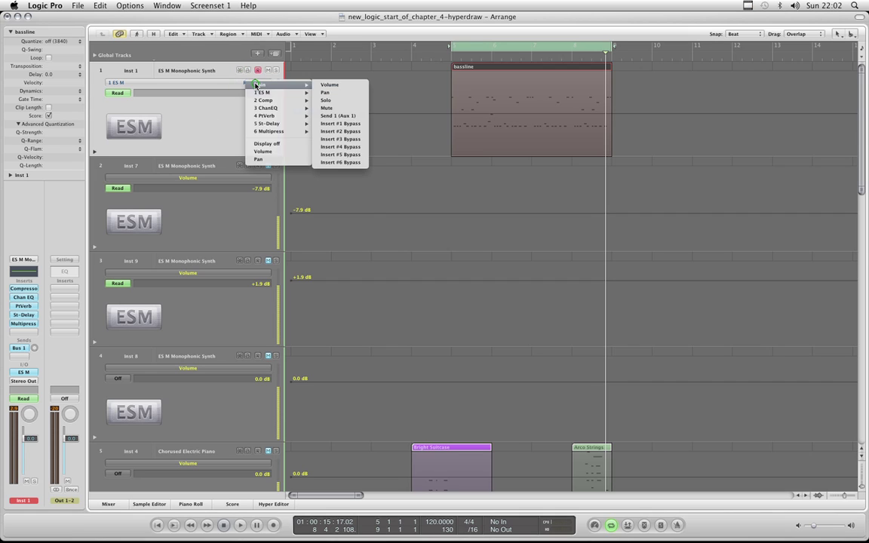
mouse_move(262, 92)
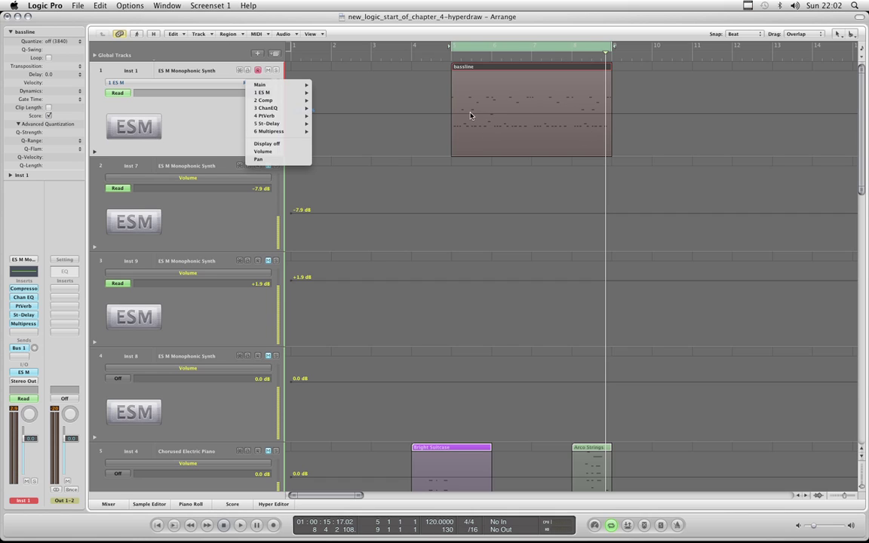
left_click(212, 116)
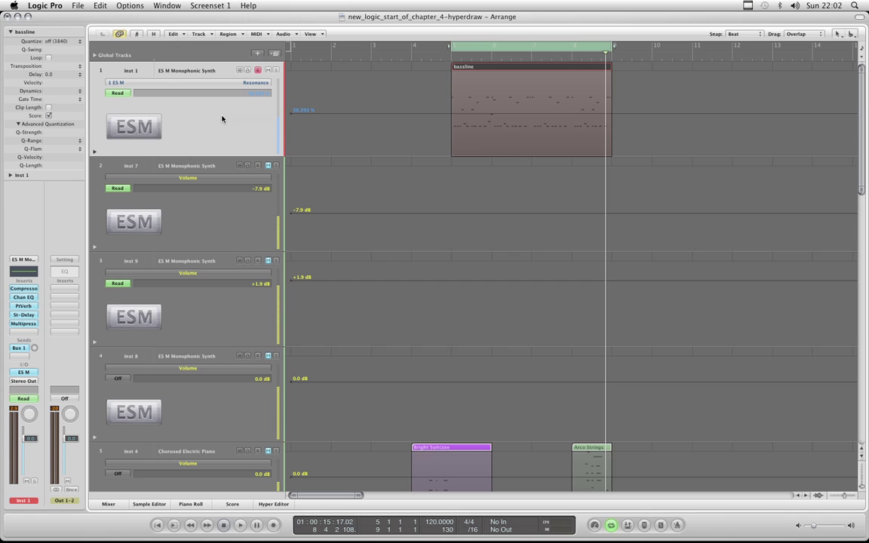
left_click(252, 84)
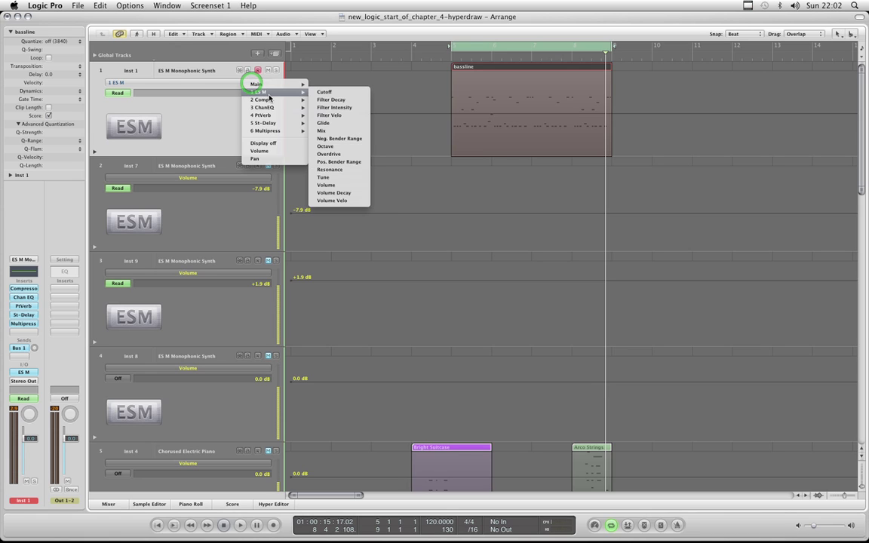
left_click(230, 148)
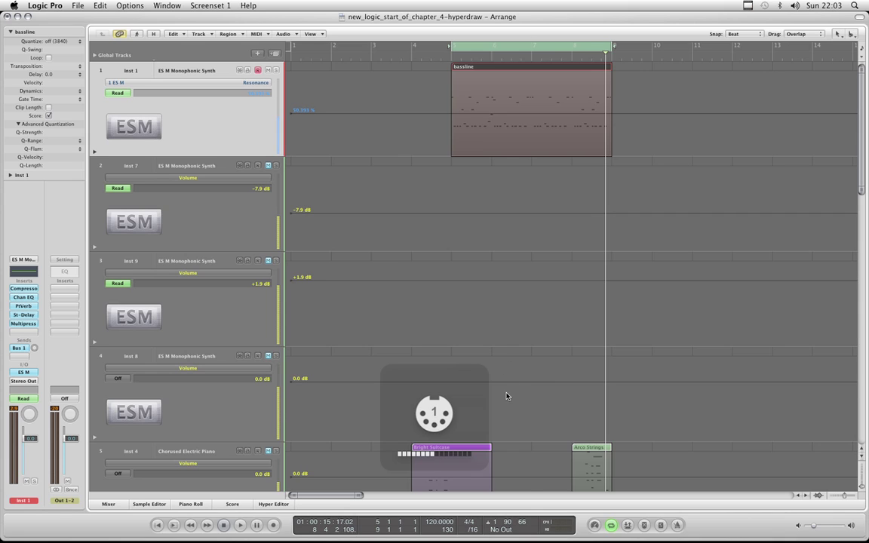
Step: Turn on Automation Quick Access in the automation preferences and check its setting among the track automation commands
left_click(512, 528)
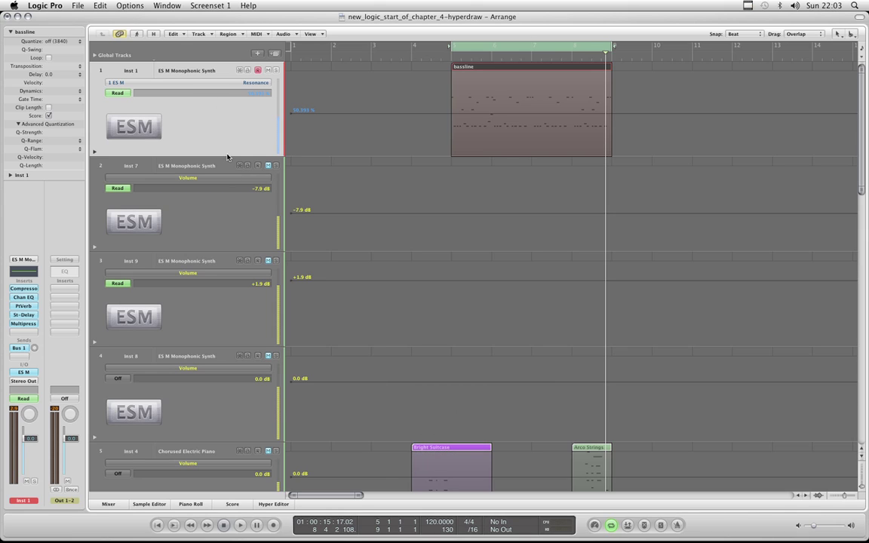
left_click(200, 37)
mouse_move(200, 42)
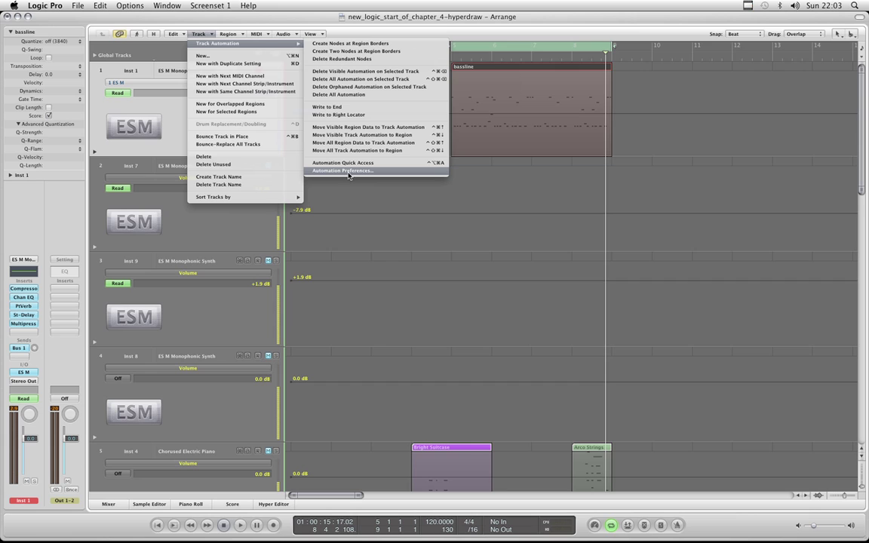
left_click(343, 171)
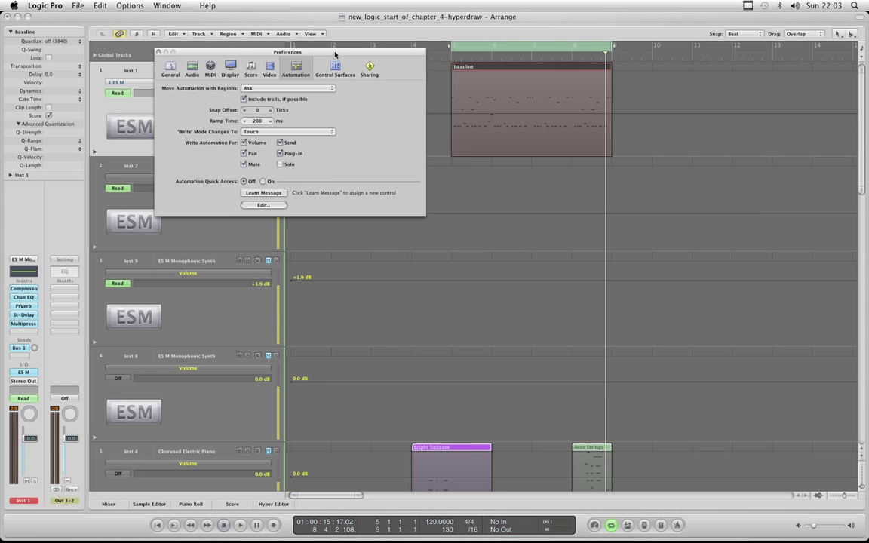
left_click_drag(335, 54, 495, 167)
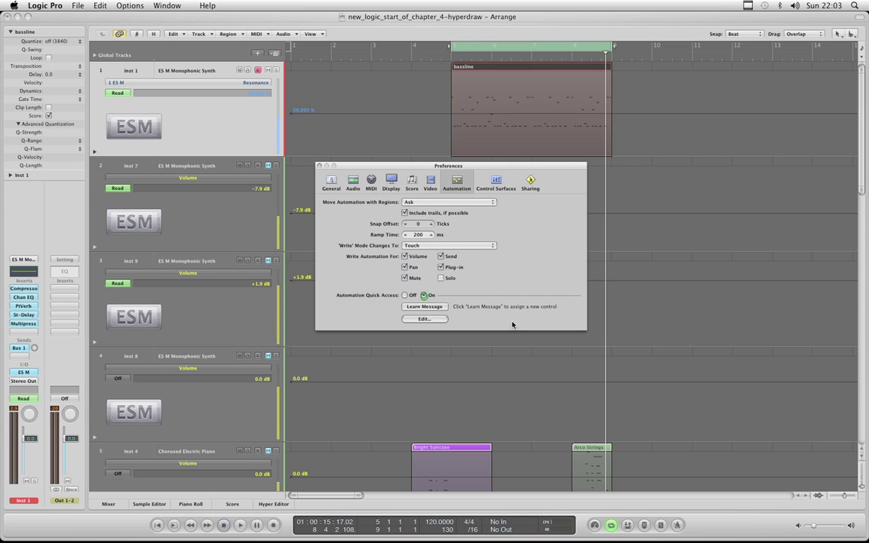
left_click(424, 295)
left_click(198, 34)
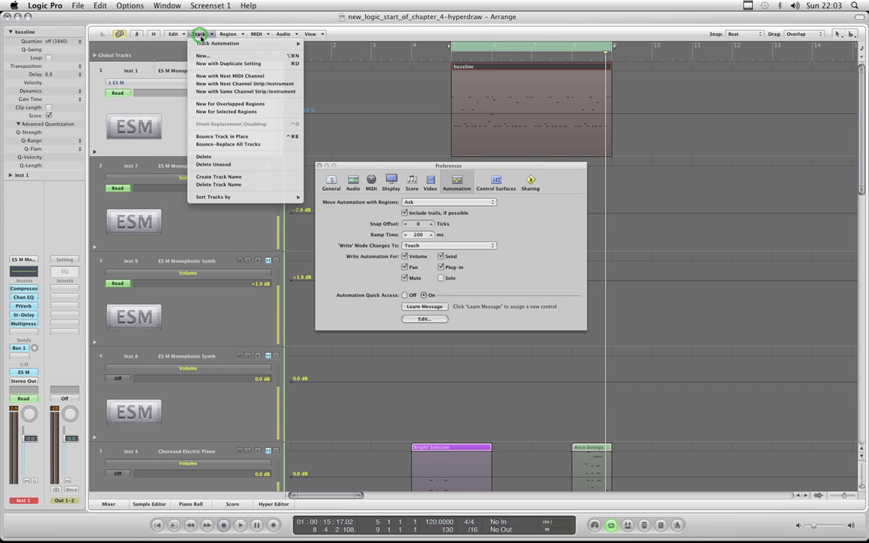
mouse_move(197, 43)
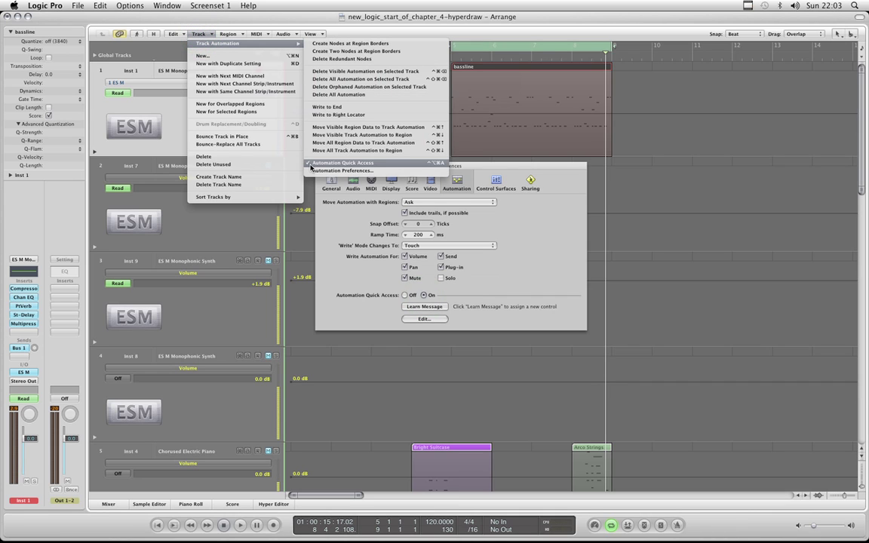
Step: Learn a hardware control's message for Automation Quick Access, finish the assignment and close the preferences
left_click(486, 52)
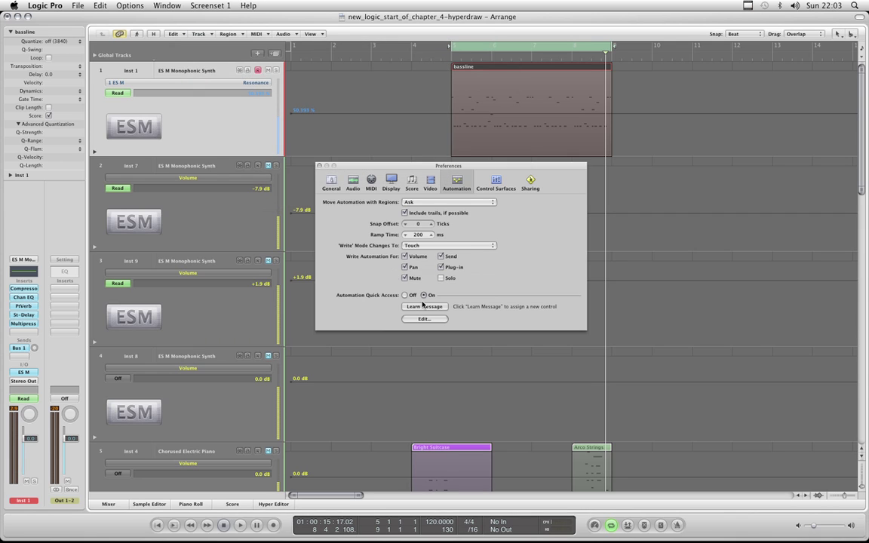
left_click_drag(465, 167, 532, 211)
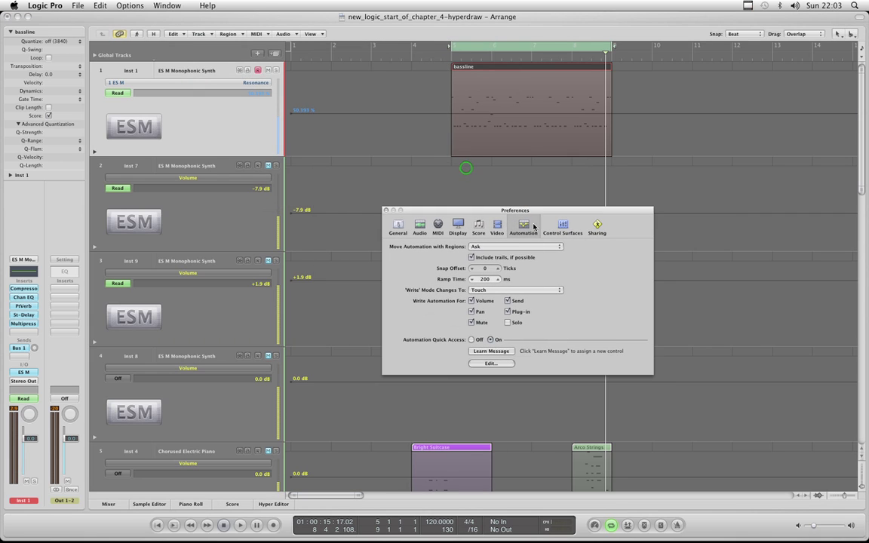
left_click(498, 352)
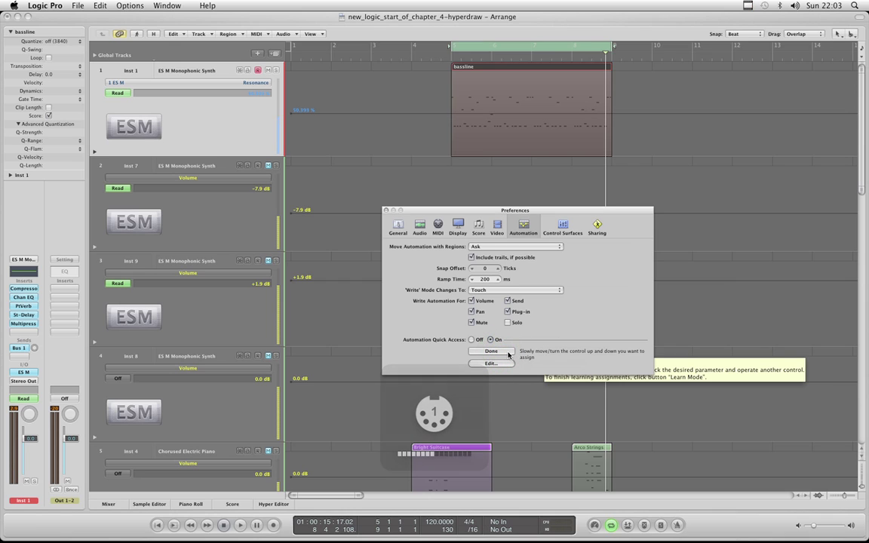
left_click(508, 352)
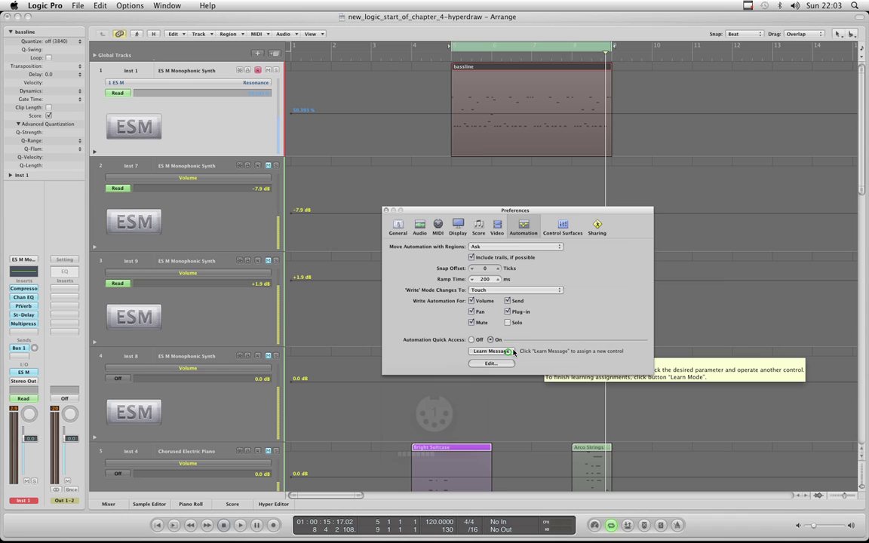
left_click(386, 210)
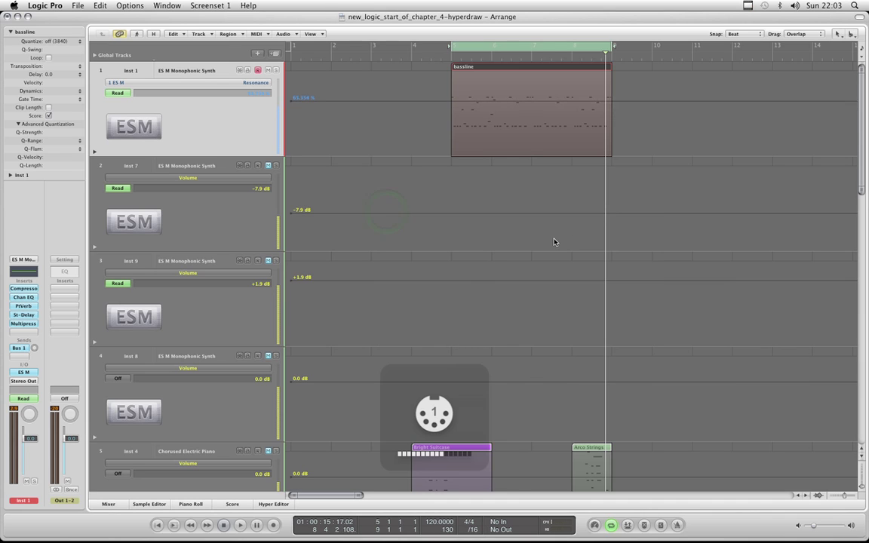
Step: Switch the Inst 1 automation parameter in turn to ES M Cutoff, ES M Resonance and main Volume, trying the assigned control on each
left_click(254, 82)
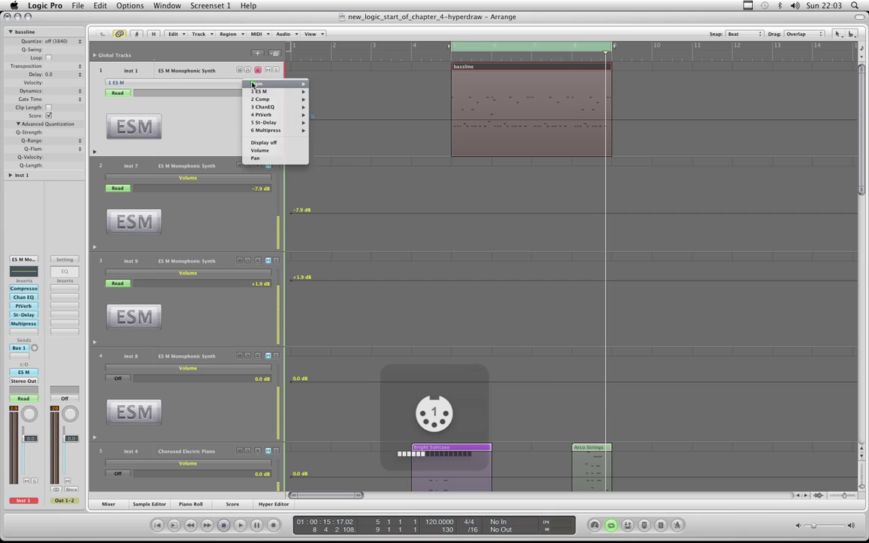
mouse_move(261, 91)
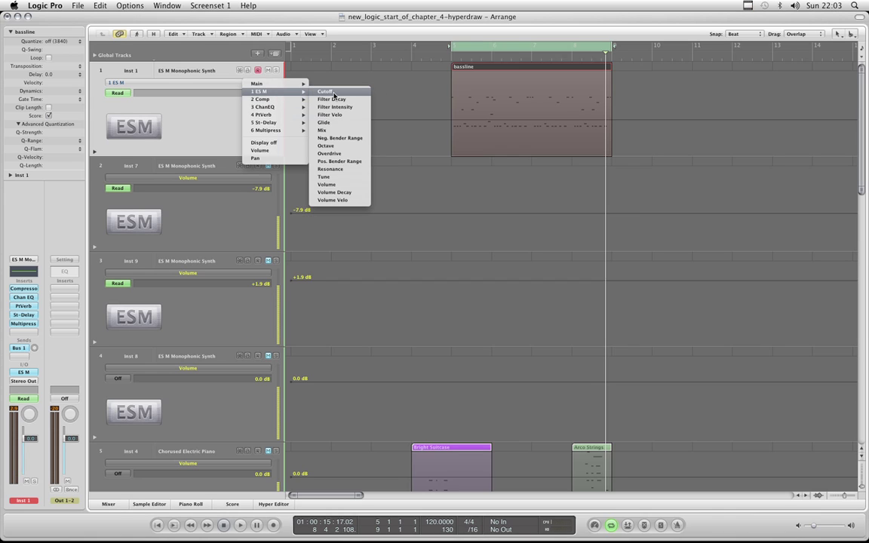
left_click(334, 92)
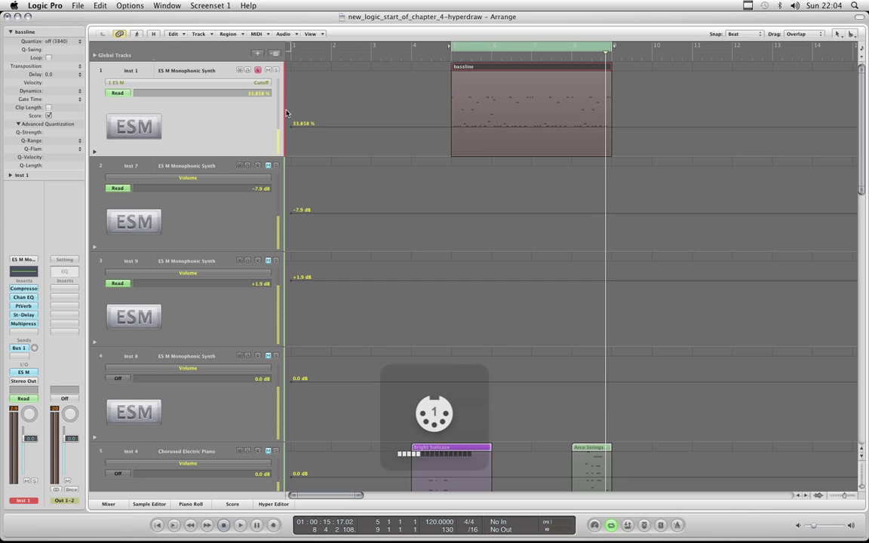
left_click(257, 85)
mouse_move(258, 106)
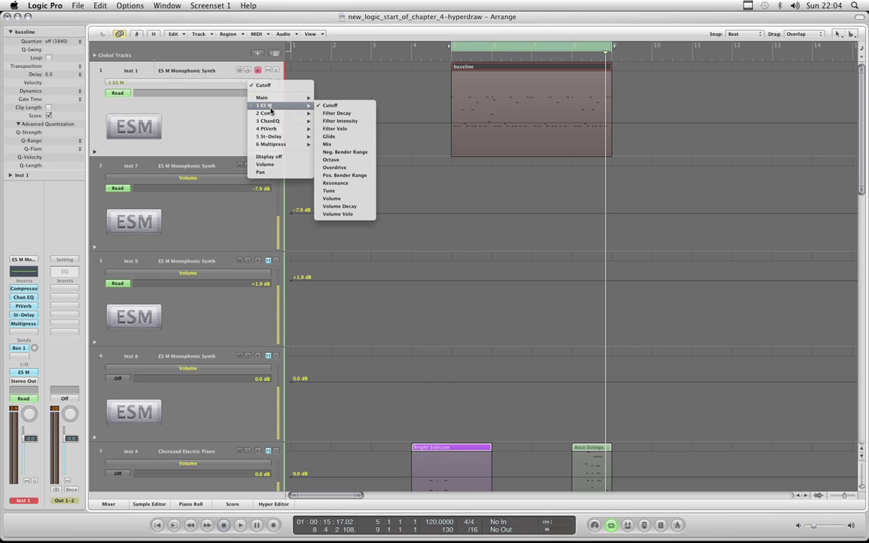
left_click(336, 183)
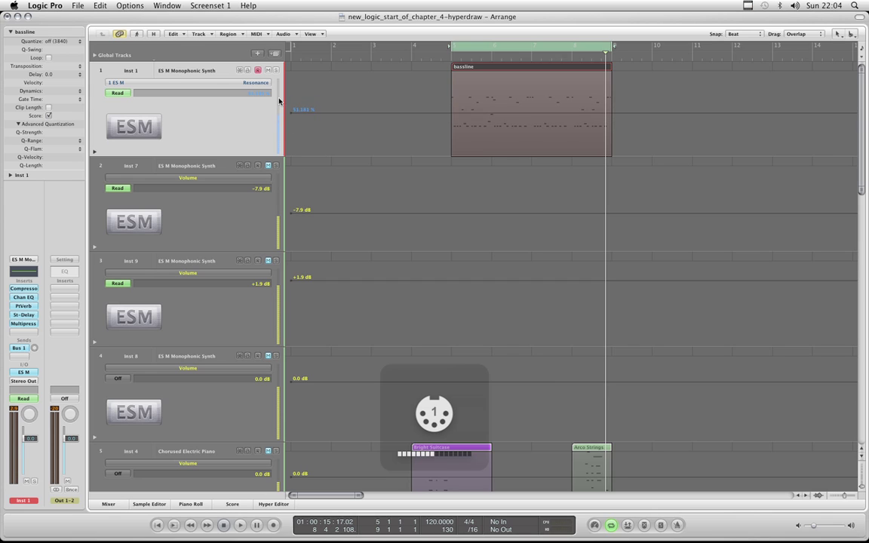
left_click(256, 85)
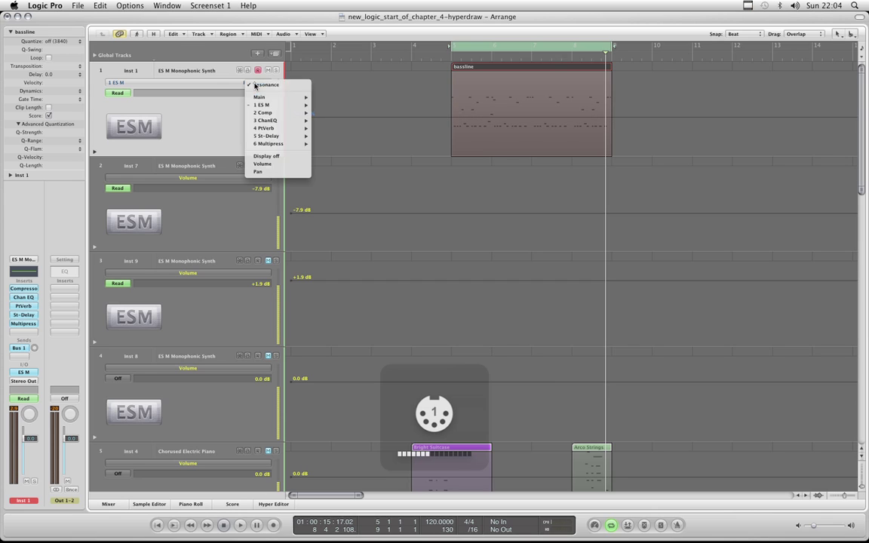
mouse_move(261, 97)
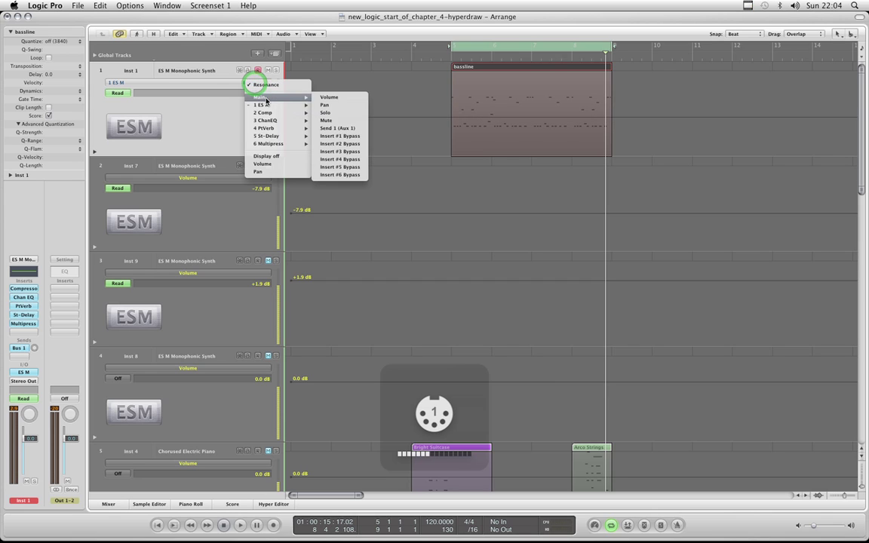
left_click(328, 98)
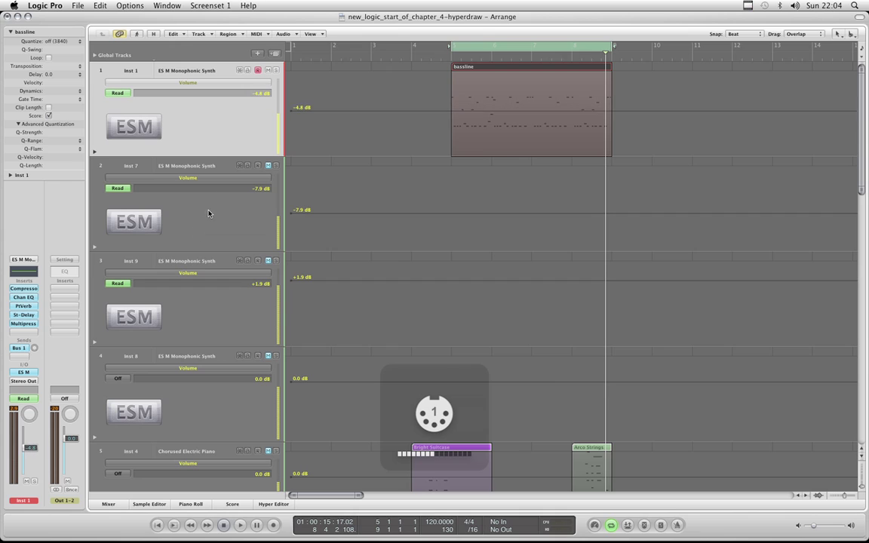
Step: Return the Inst 1 automation parameter to ES M Cutoff
left_click(212, 83)
mouse_move(223, 31)
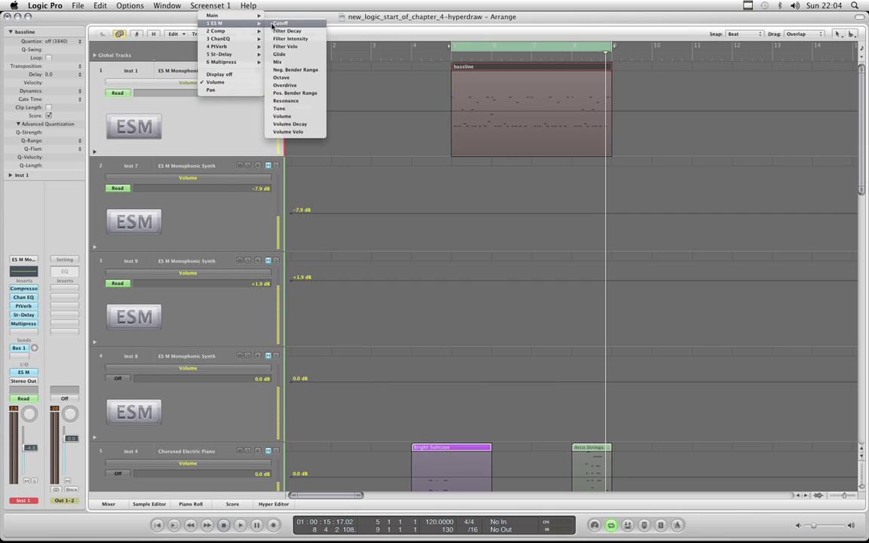
left_click(212, 129)
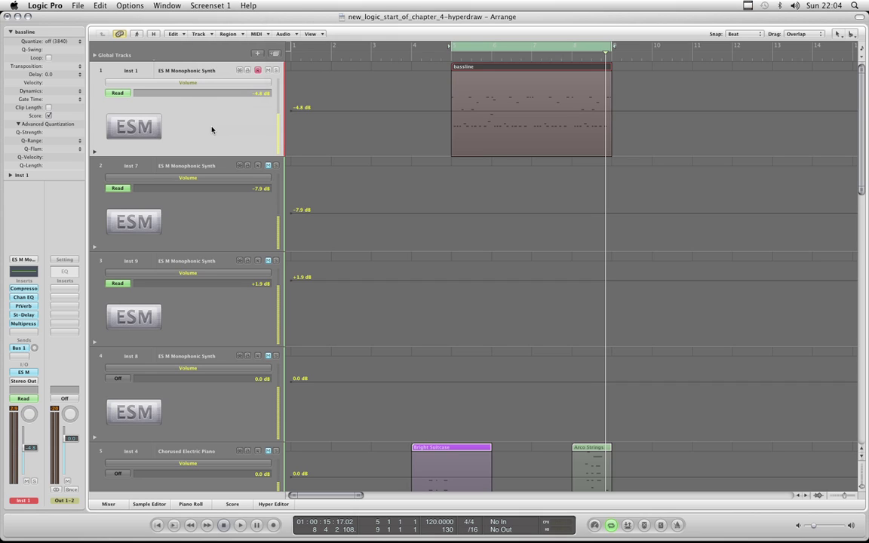
left_click(209, 84)
mouse_move(227, 24)
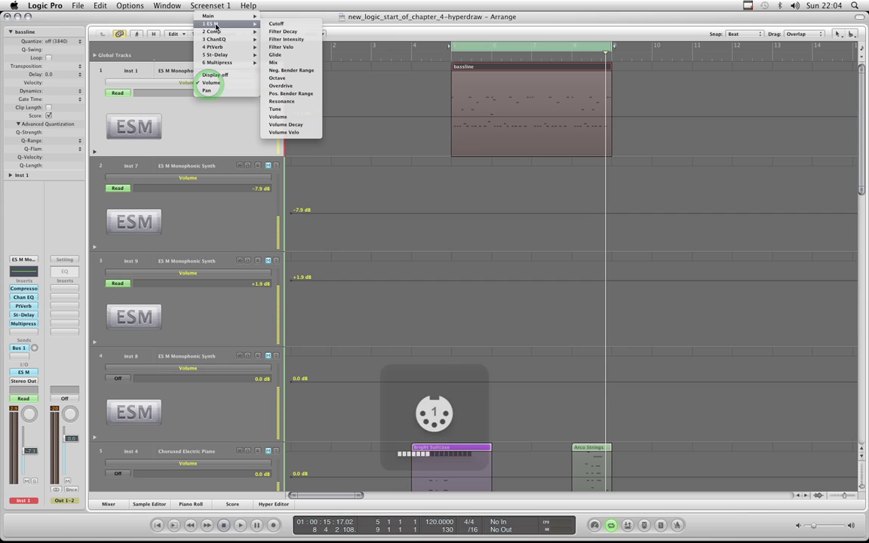
left_click(287, 26)
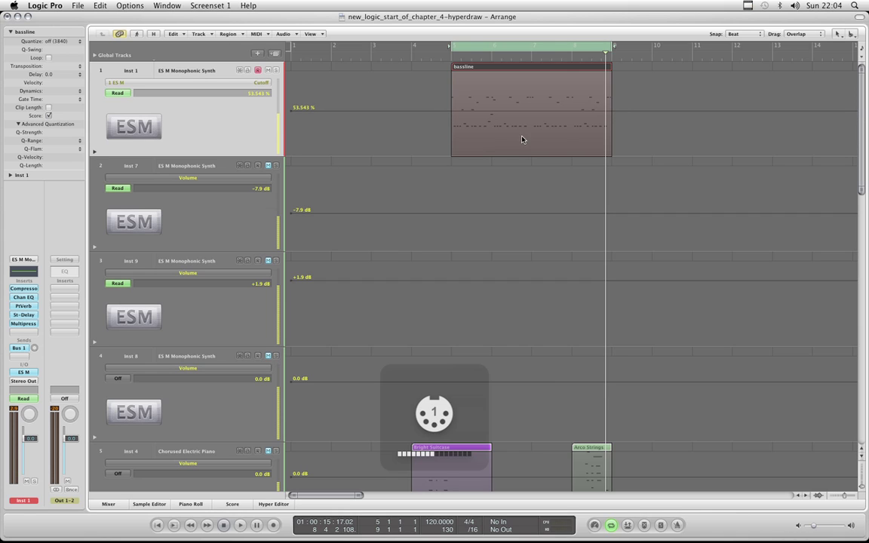
Step: Draw a Cutoff curve over the bassline with nodes of about 54, 71, 35 and 68 % between bars 5 and 8
left_click(403, 61)
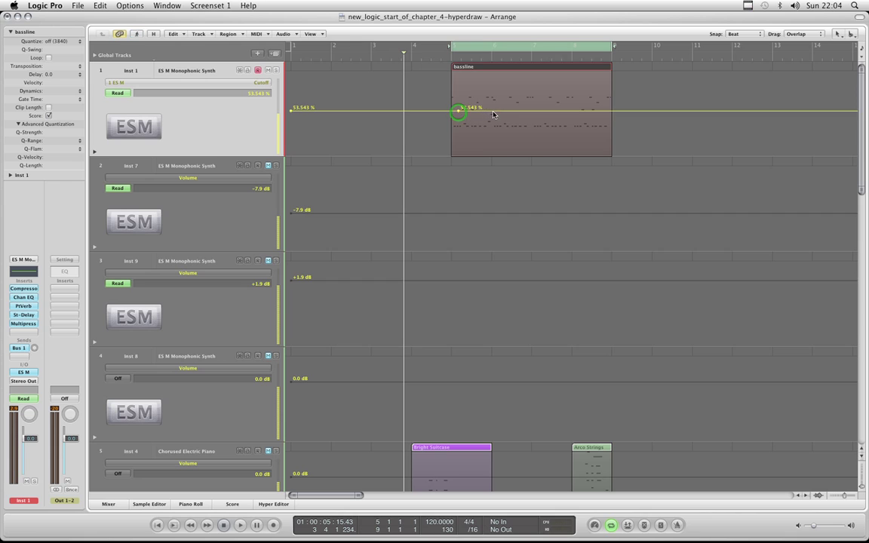
left_click(458, 111)
left_click_drag(492, 113, 493, 95)
left_click_drag(556, 97, 580, 98)
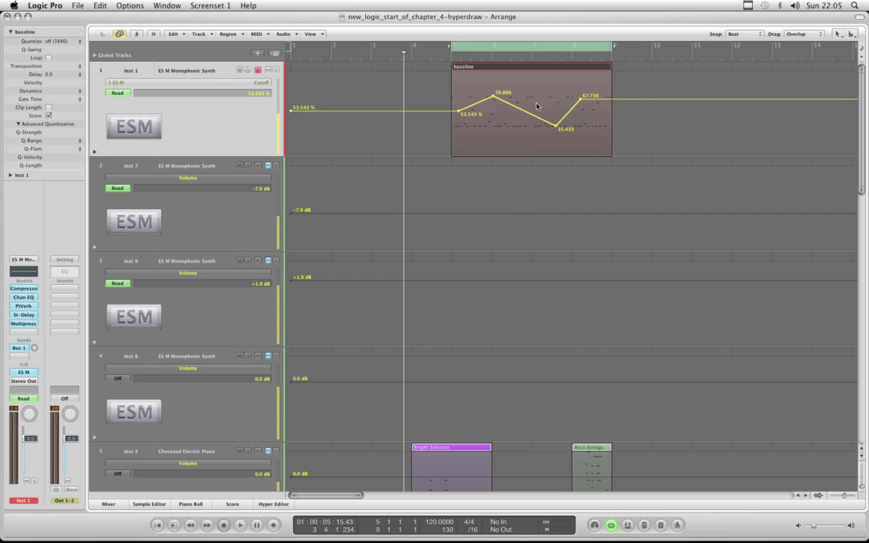
Step: Check the automation tools and delete all the Cutoff nodes drawn on Inst 1
key("Escape")
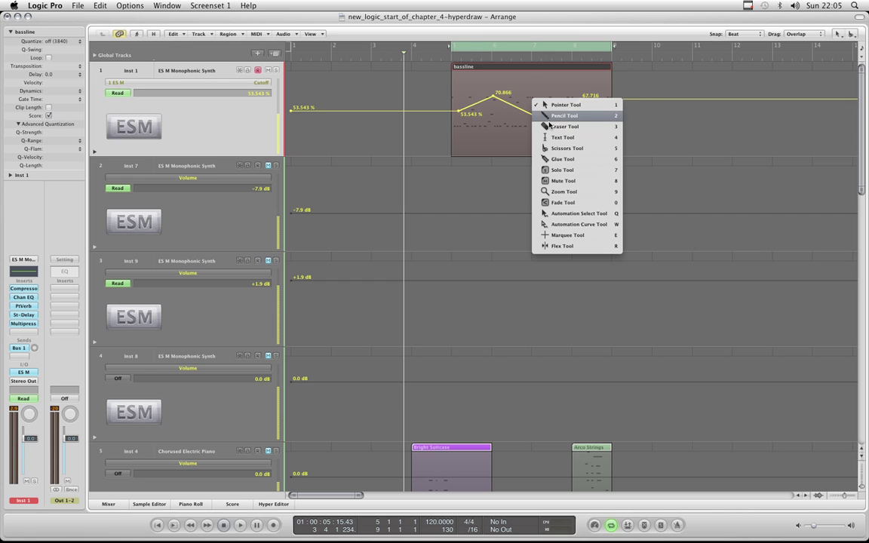
left_click(580, 224)
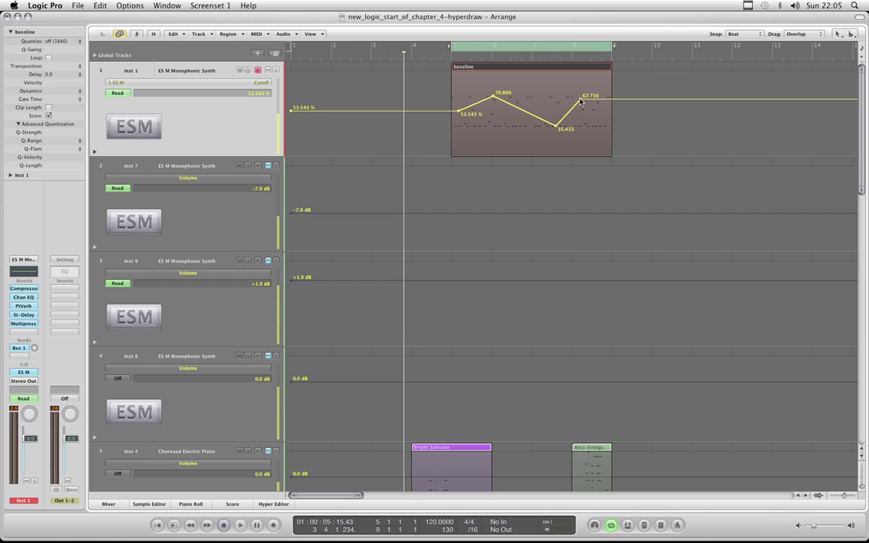
left_click_drag(580, 101, 581, 103)
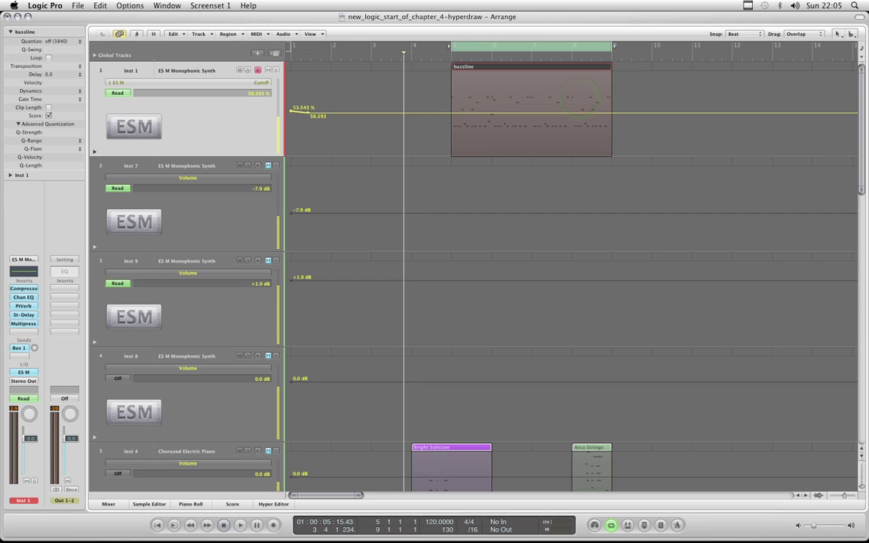
left_click(309, 114)
left_click(291, 111)
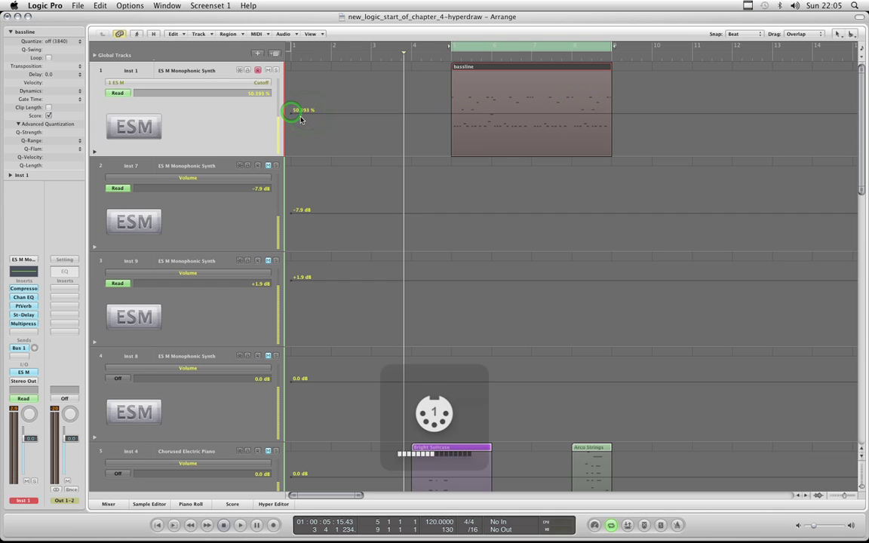
left_click_drag(299, 119, 295, 110)
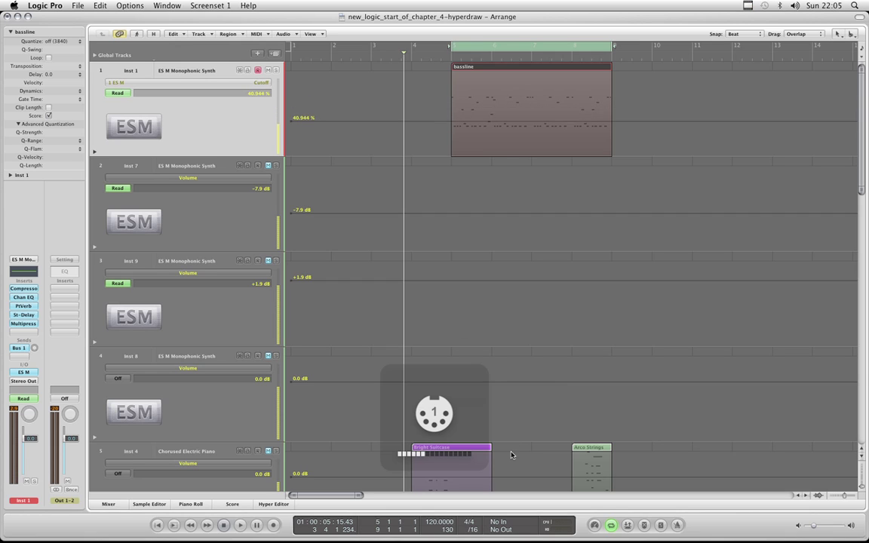
left_click(496, 523)
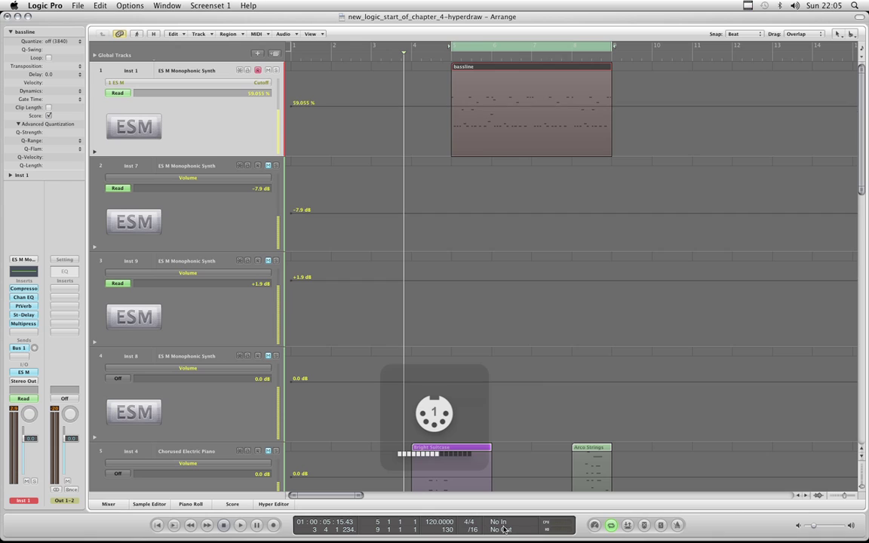
left_click(504, 525)
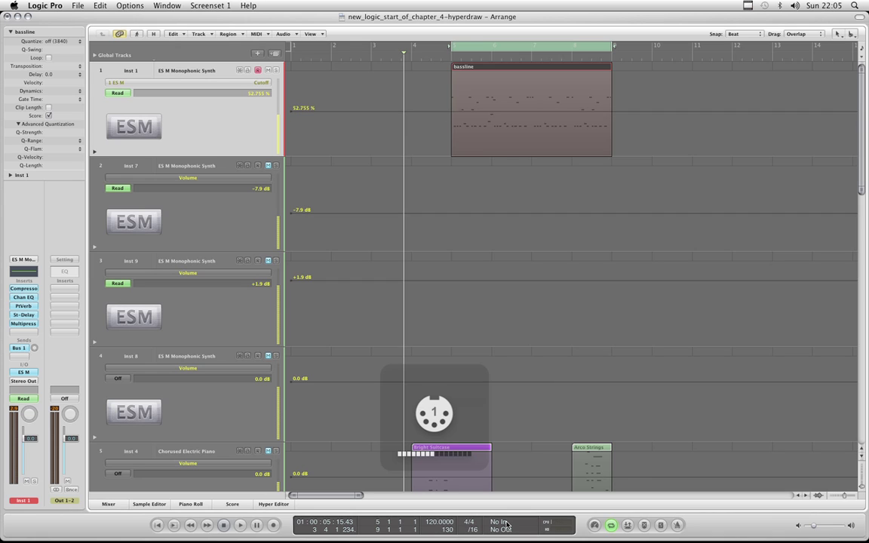
key("alt+super+k")
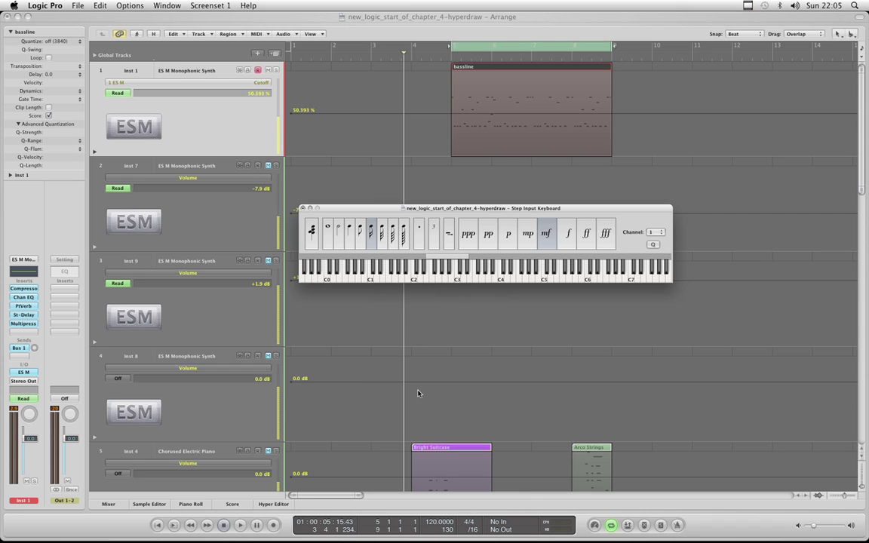
left_click(303, 209)
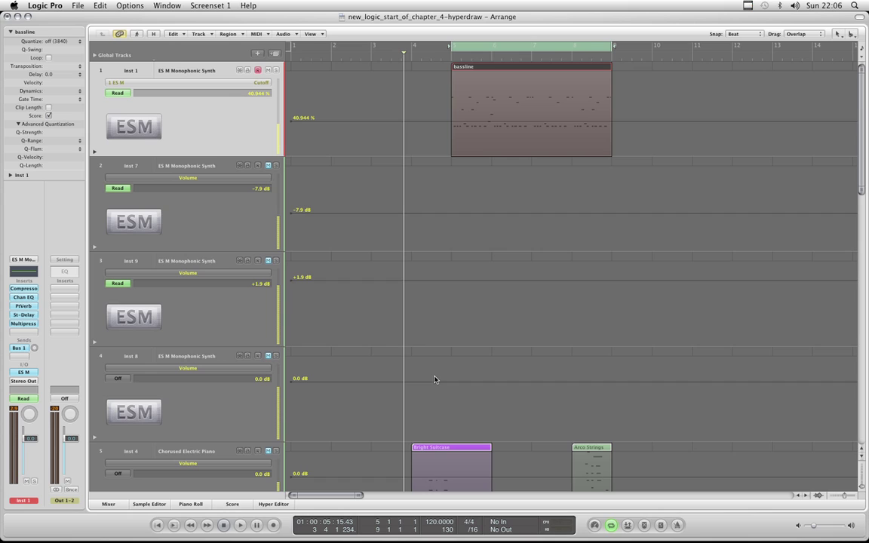
Step: Turn off automation on Inst 1 and try adding Cutoff nodes of about 41 % to the bassline, deleting them again
left_click(123, 96)
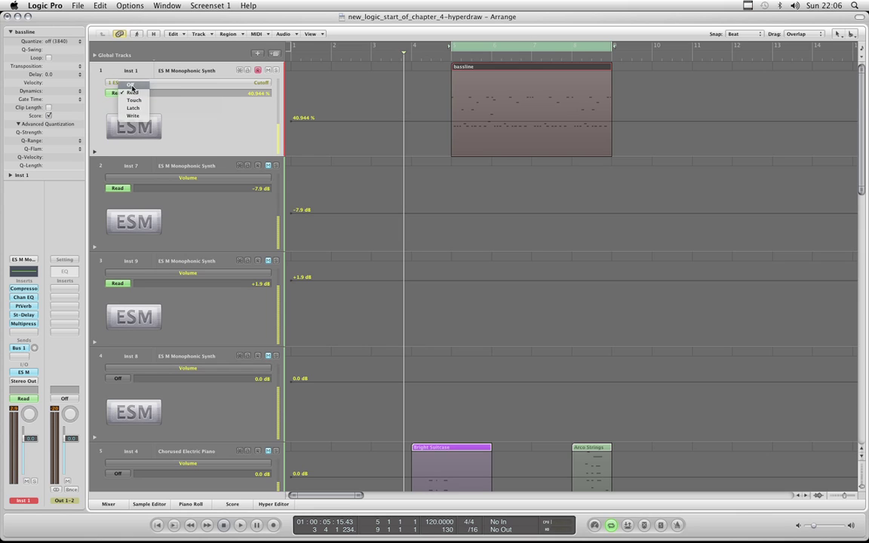
left_click(132, 84)
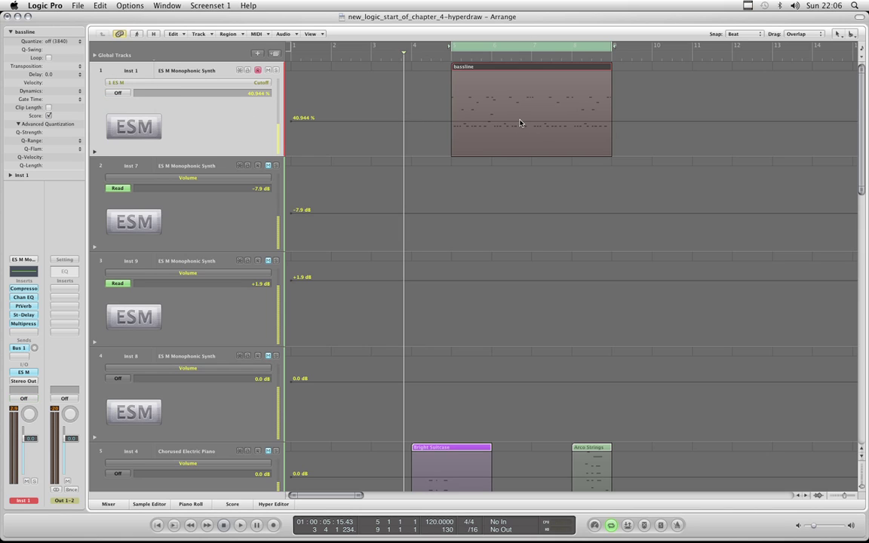
left_click(473, 122)
left_click_drag(526, 121, 304, 121)
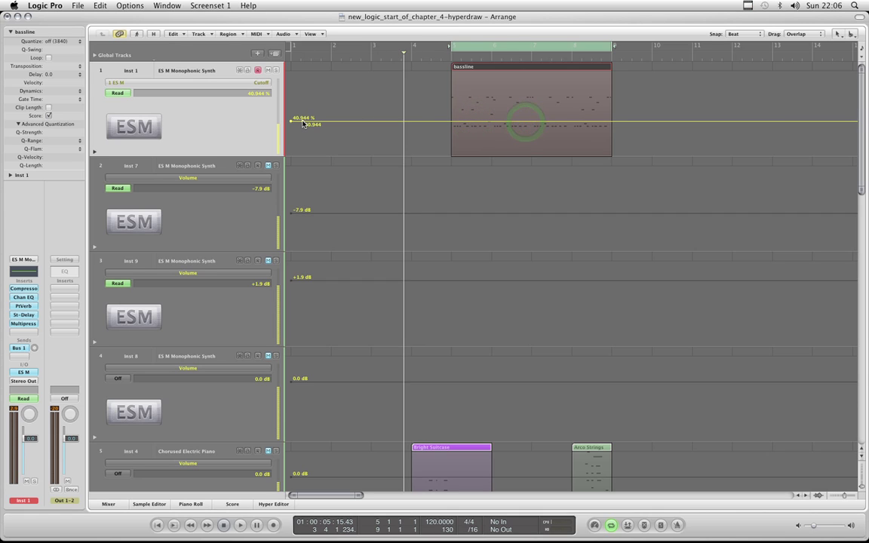
left_click(302, 122)
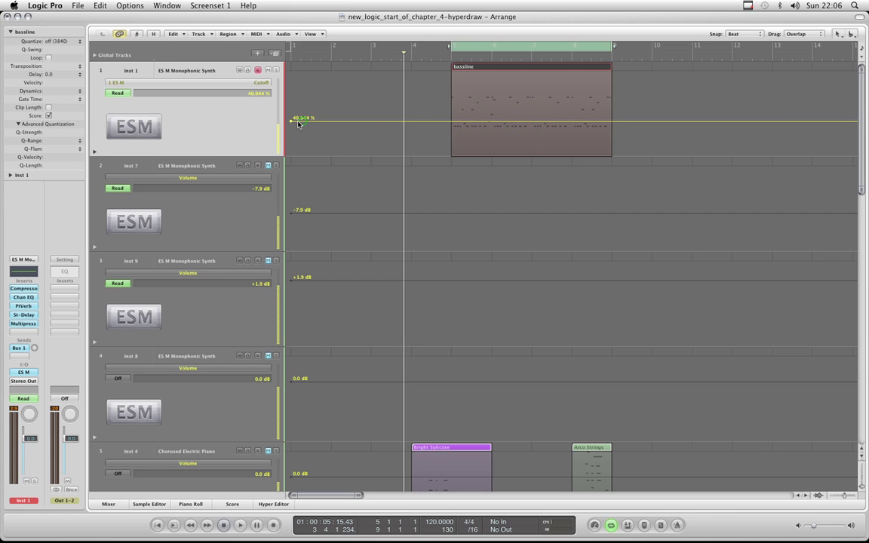
Step: Turn off automation on Inst 1 once more and switch its automation mode to Write
left_click(119, 93)
left_click(126, 85)
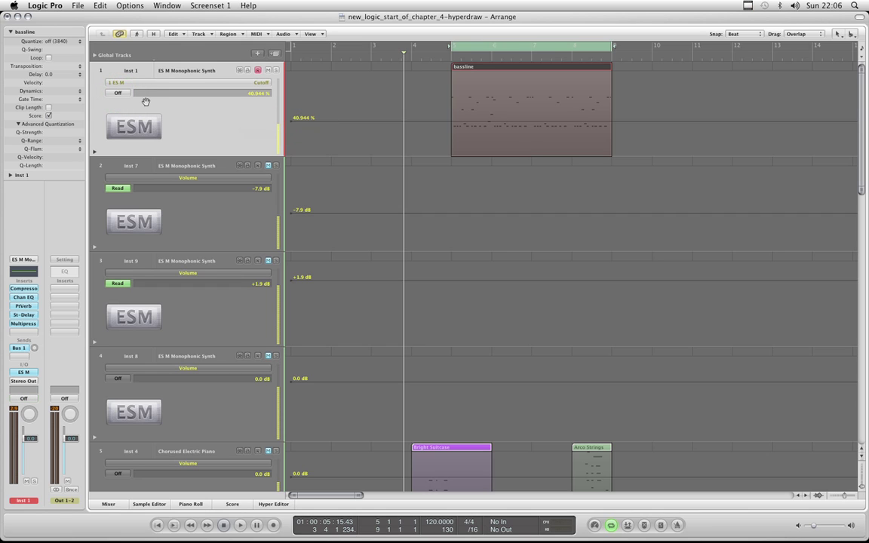
left_click(117, 93)
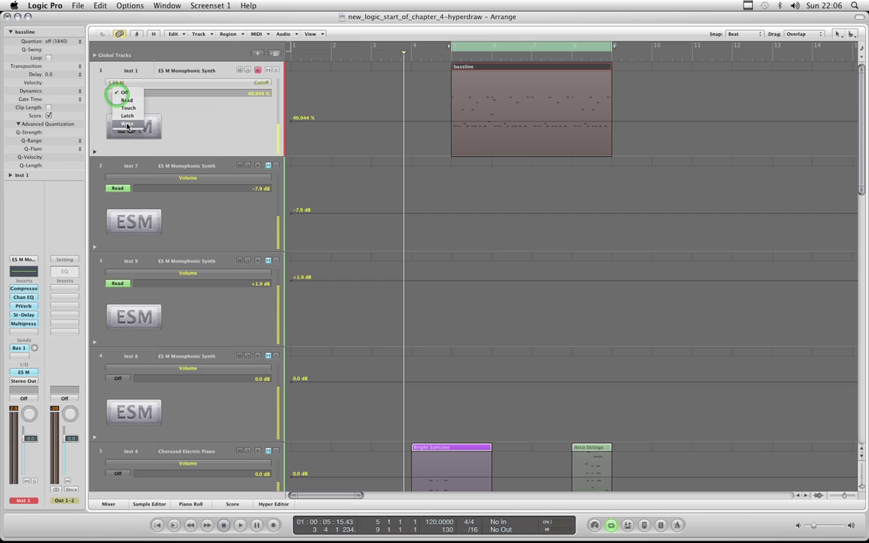
left_click(122, 130)
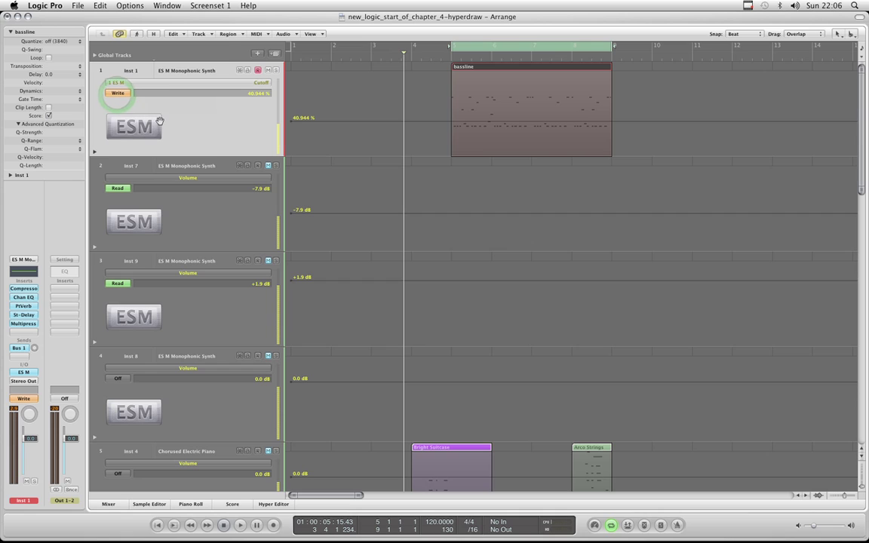
Step: Switch Inst 1's automation mode from Write to Read and finally to Touch
left_click(122, 94)
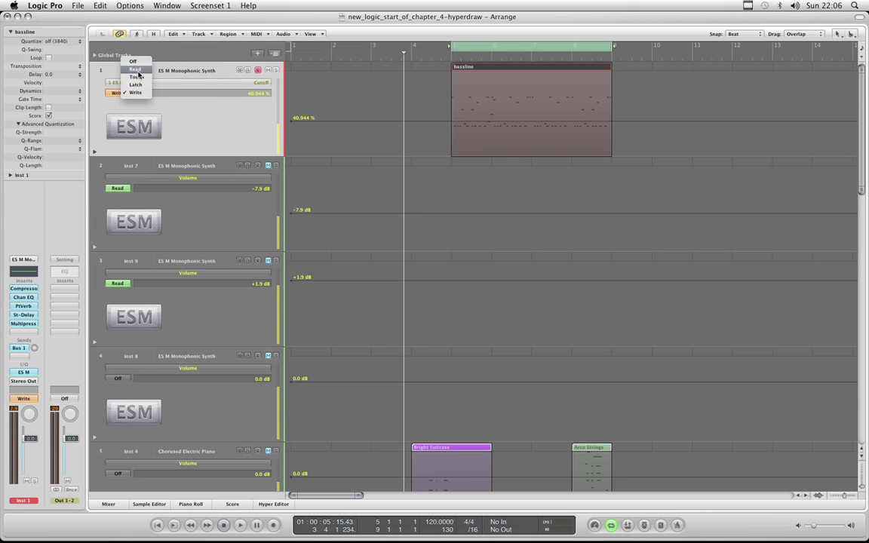
left_click(135, 69)
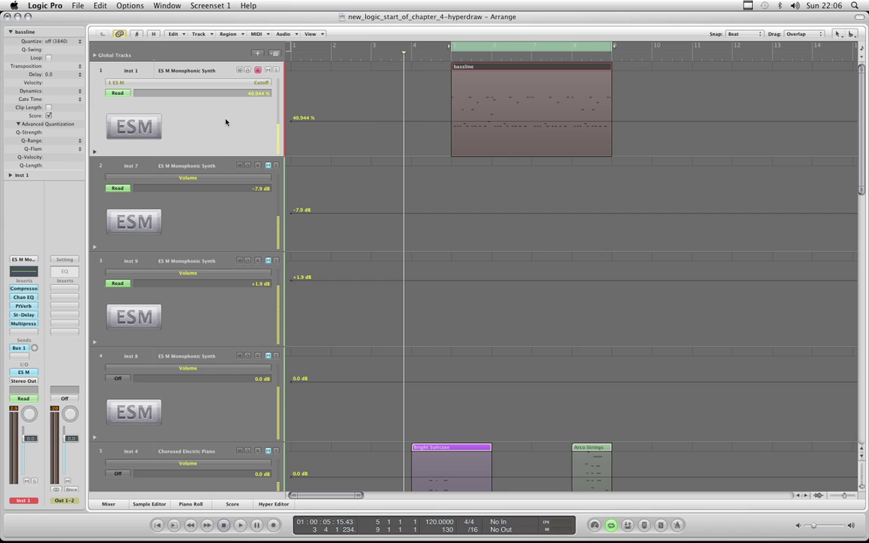
left_click(119, 93)
left_click(120, 101)
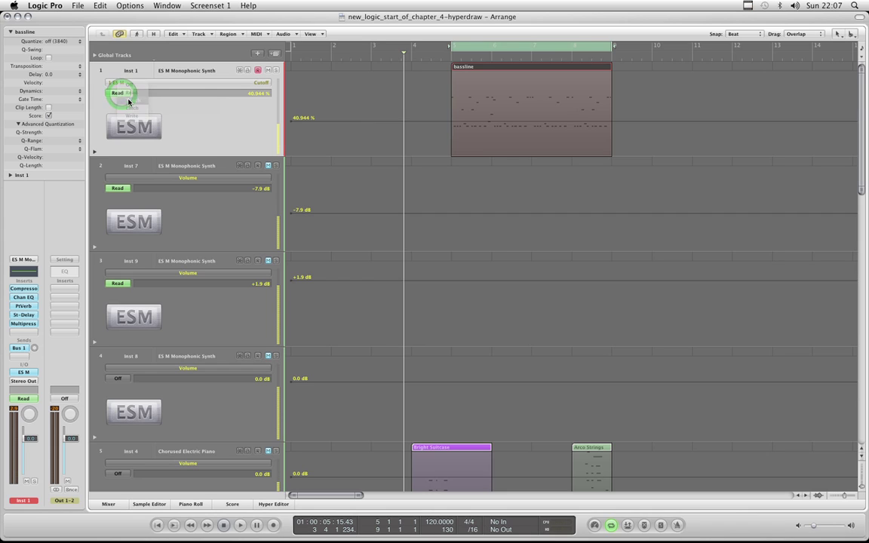
Step: Turn off the cycle range, place the playhead in bar 3 and record Cutoff automation over the bassline during playback
left_click(384, 55)
left_click(490, 49)
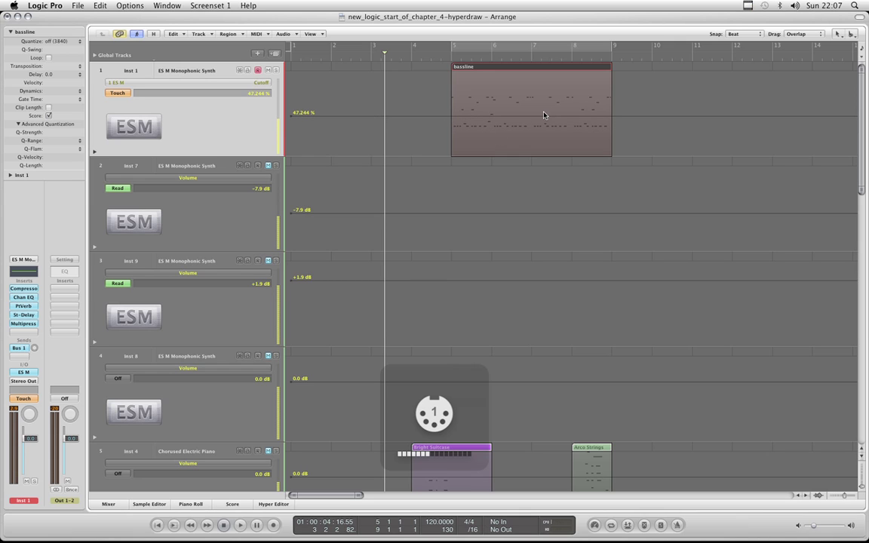
key("space")
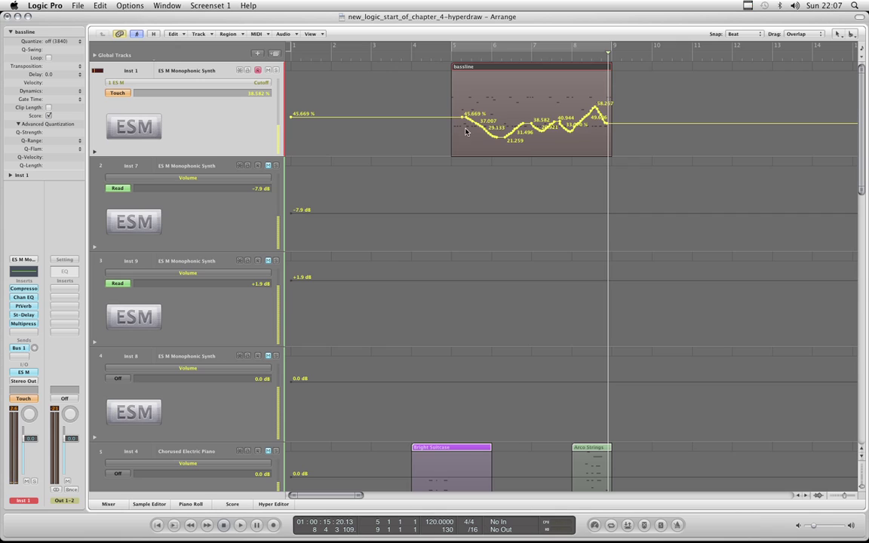
Step: Display ES M Resonance on Inst 1 and record its automation over the bassline, playing from bar 3 to the region's end
left_click(263, 86)
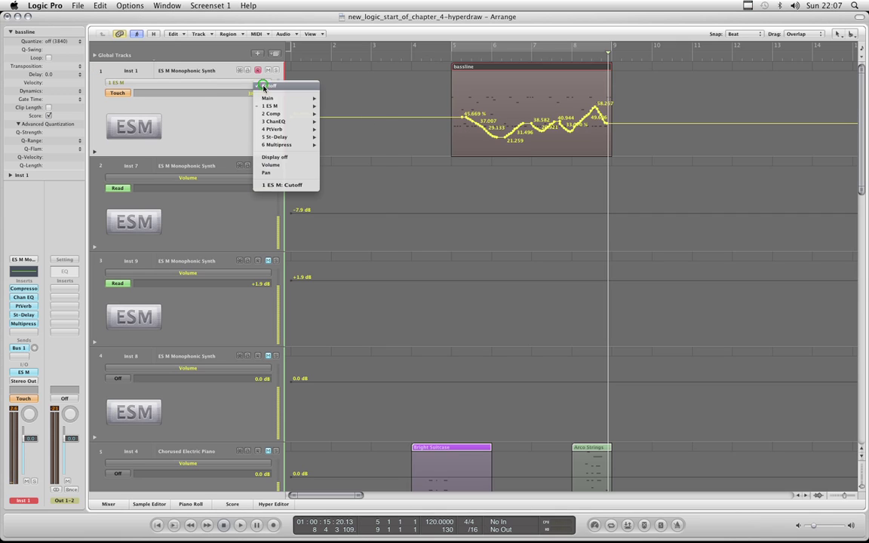
mouse_move(290, 106)
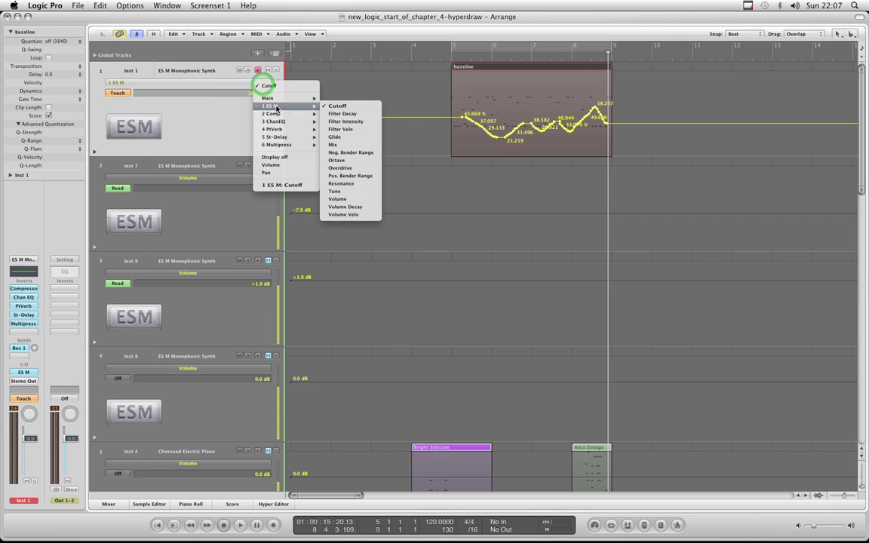
left_click(341, 184)
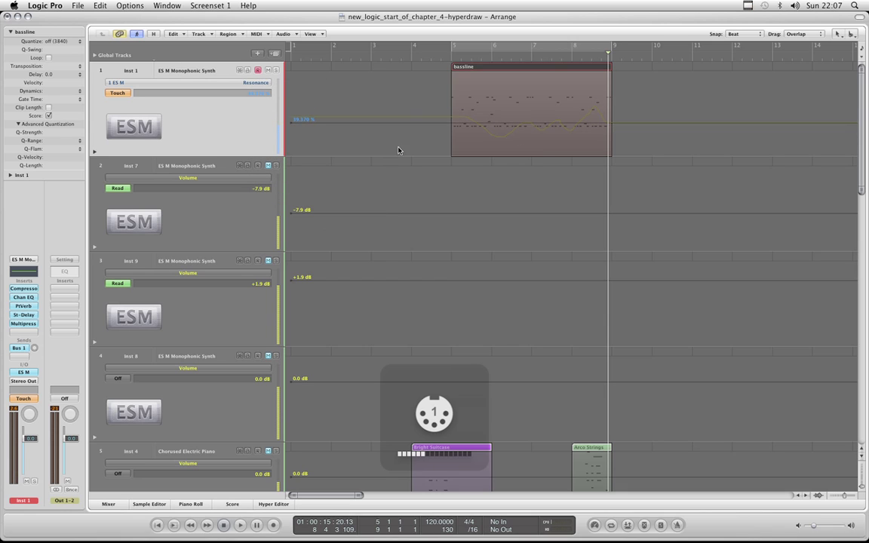
left_click(404, 53)
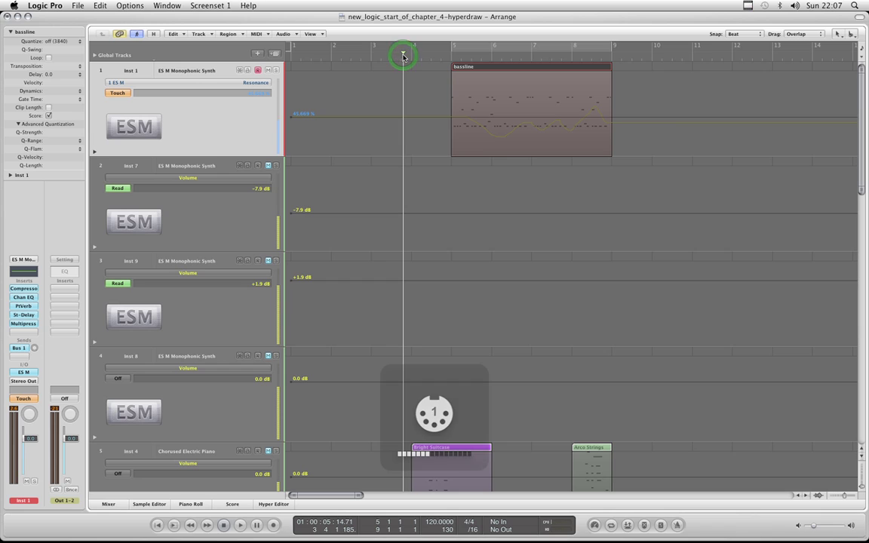
key("space")
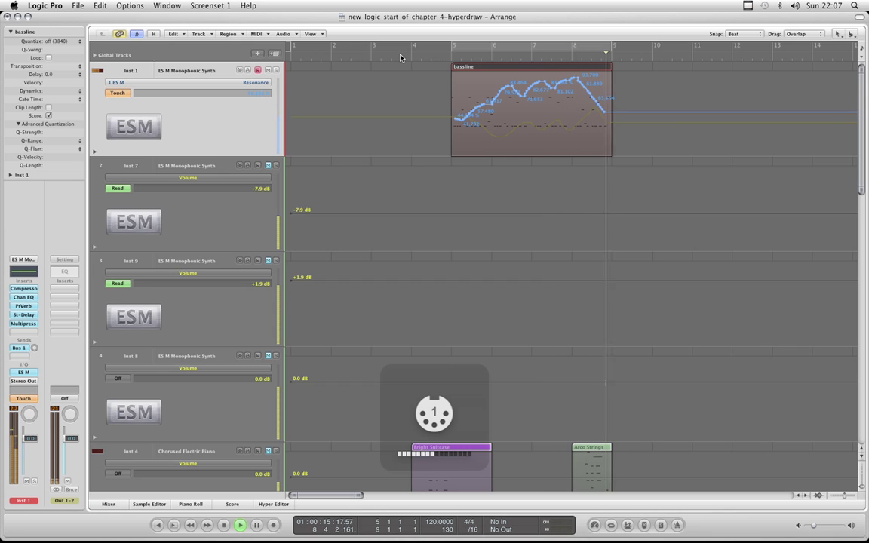
key("space")
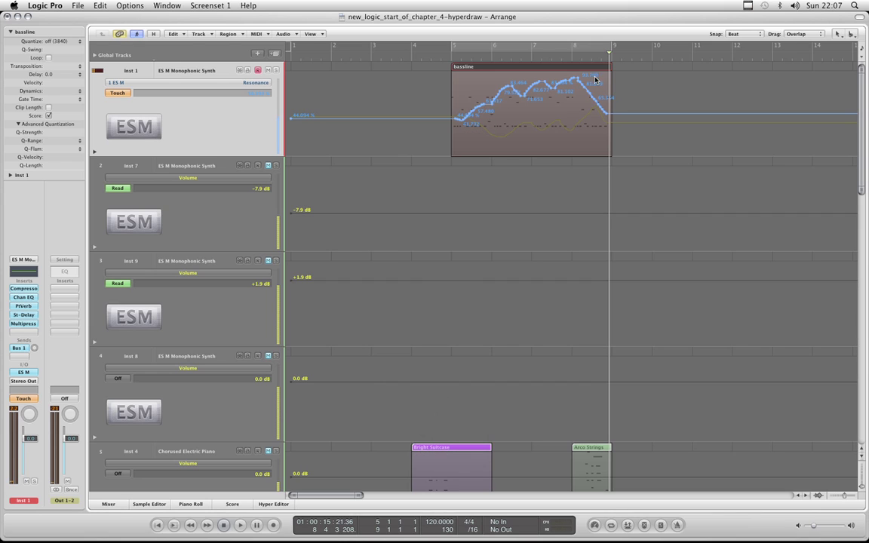
Step: Move the playhead to bar 13 and look at the bassline's notes and controller curve in the Piano Roll
left_click_drag(609, 58, 772, 59)
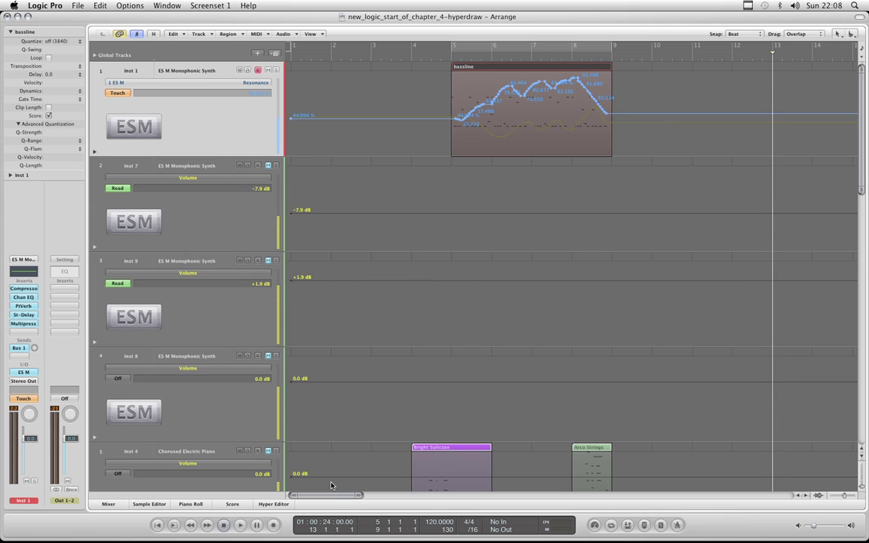
left_click(191, 503)
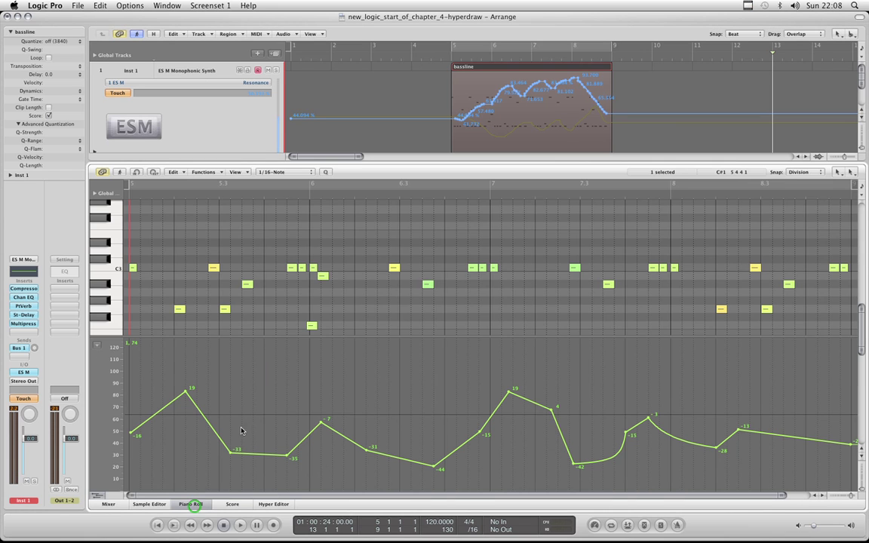
left_click(197, 506)
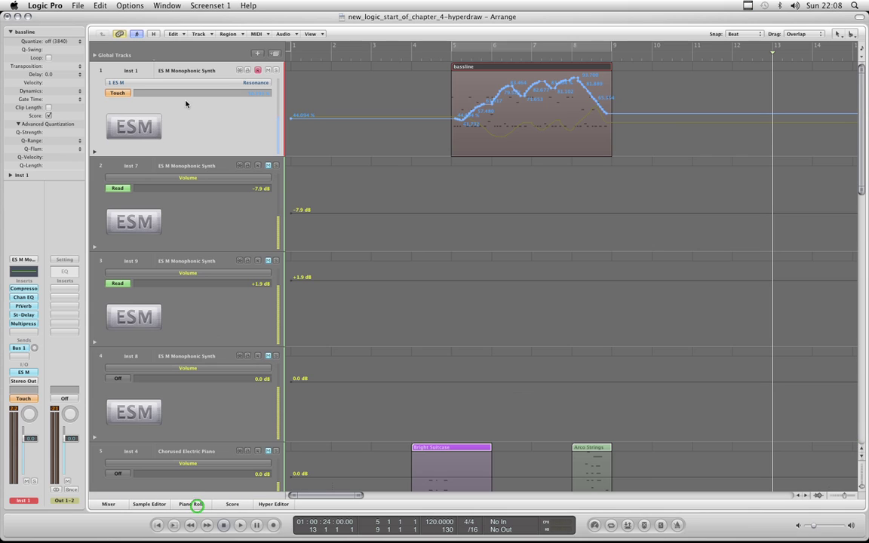
Step: Review the ES M parameters that can be automated on Inst 1 and the available automation modes
left_click(258, 84)
mouse_move(265, 105)
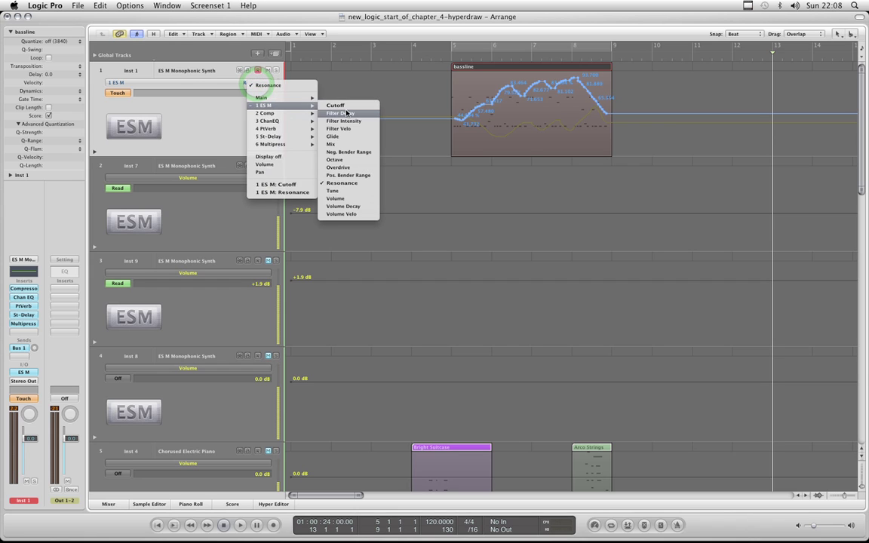
left_click(219, 116)
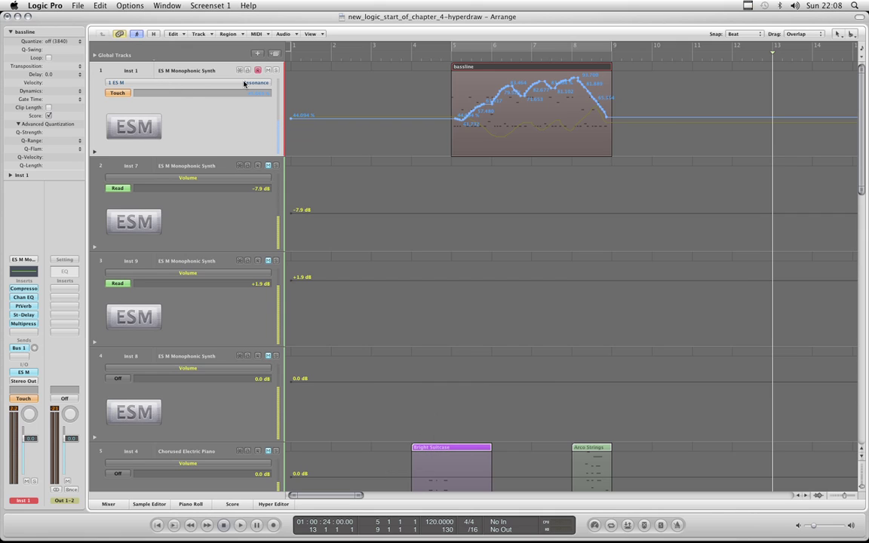
left_click(120, 92)
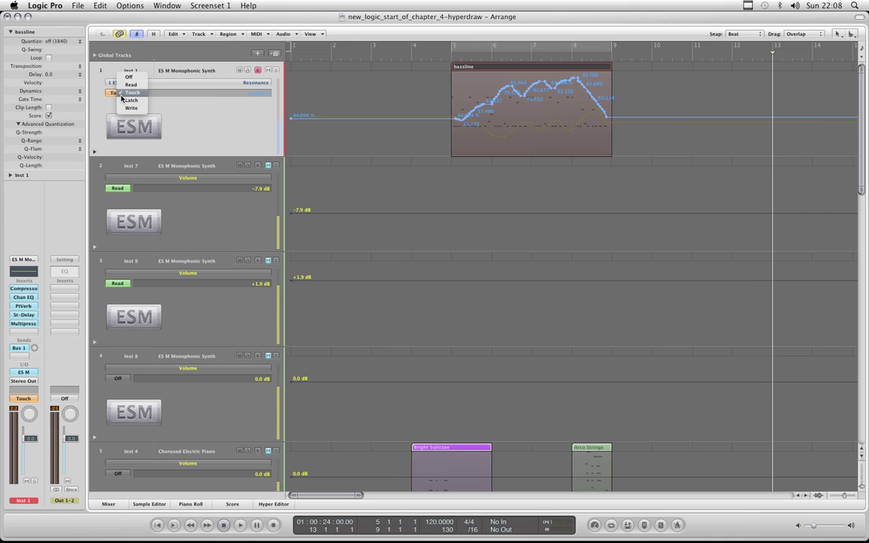
left_click(181, 109)
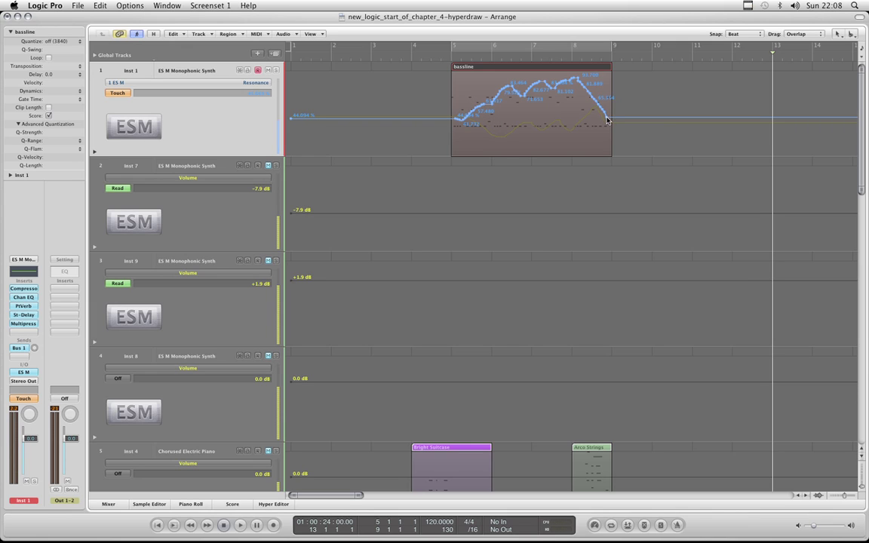
Step: Simplify the recorded Resonance curve into straight segments with peaks of about 82, 88 and 76 % and an end node of about 38 %
left_click_drag(608, 120, 604, 116)
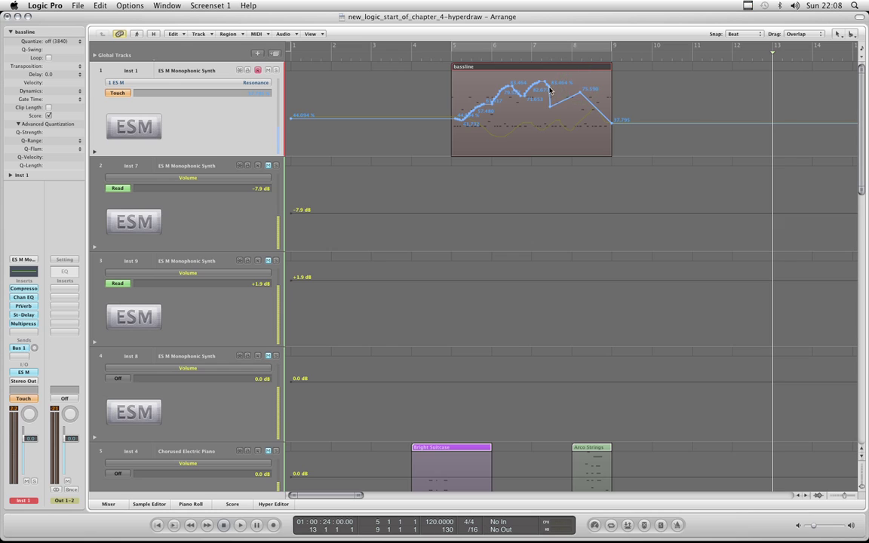
left_click_drag(549, 88, 431, 119)
left_click_drag(488, 111, 473, 111)
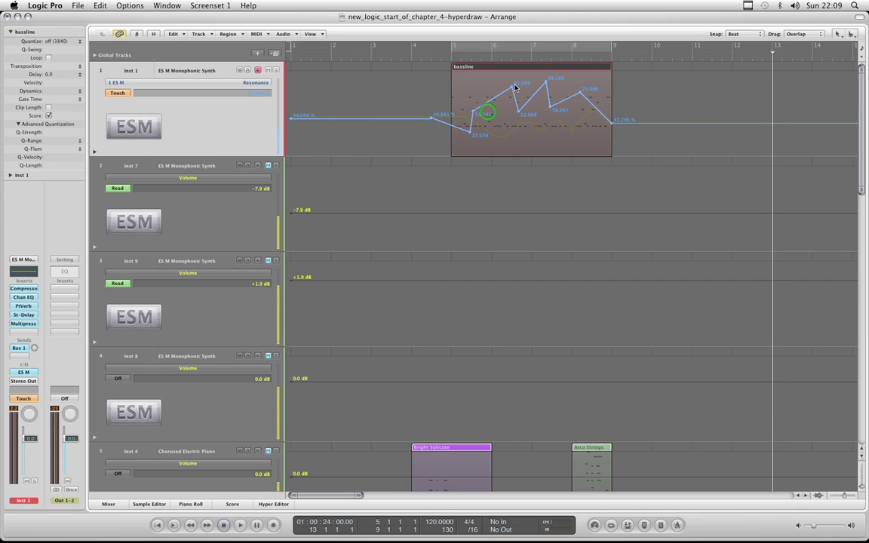
Step: Remove the Resonance nodes before bar 5.5, set the bar 1 node to about 54 %, and lower the bar 6 and 7 peaks to about 69 and 80 %
left_click_drag(513, 89, 494, 97)
left_click(432, 123)
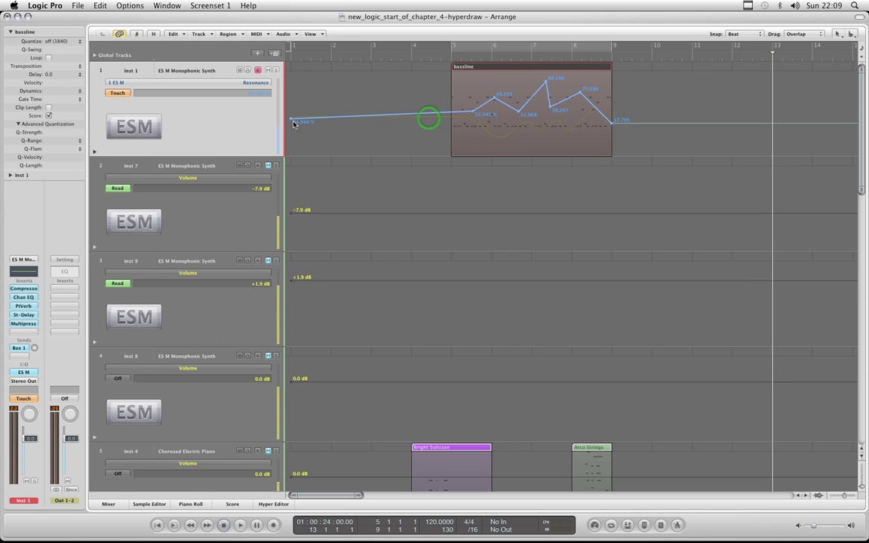
left_click_drag(293, 120, 294, 111)
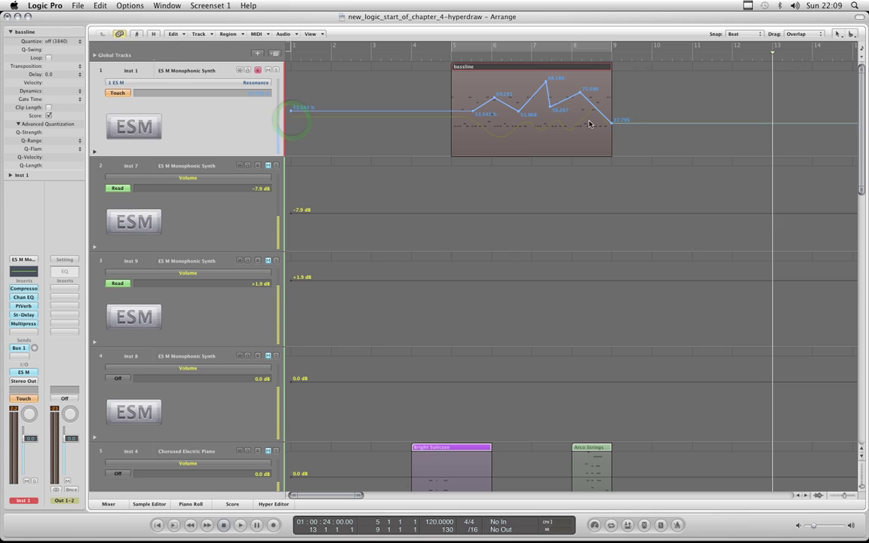
left_click(611, 125)
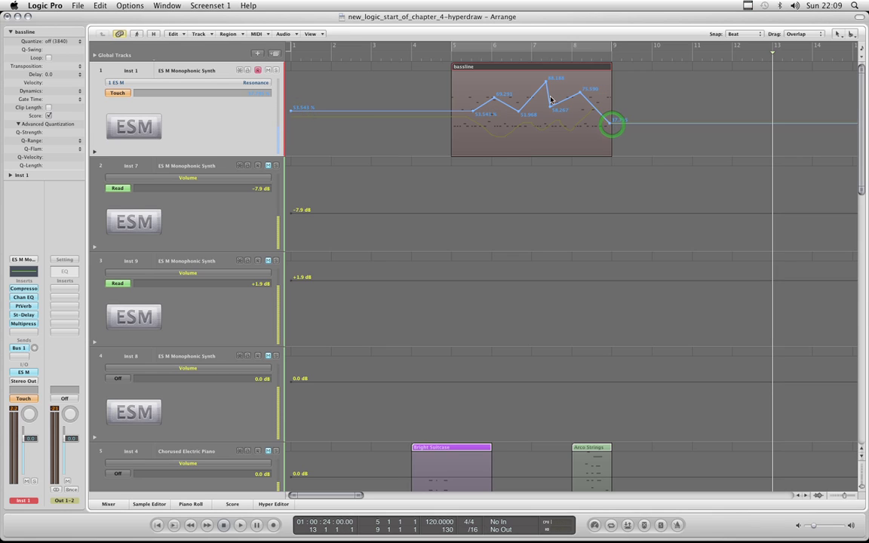
left_click_drag(545, 81, 534, 89)
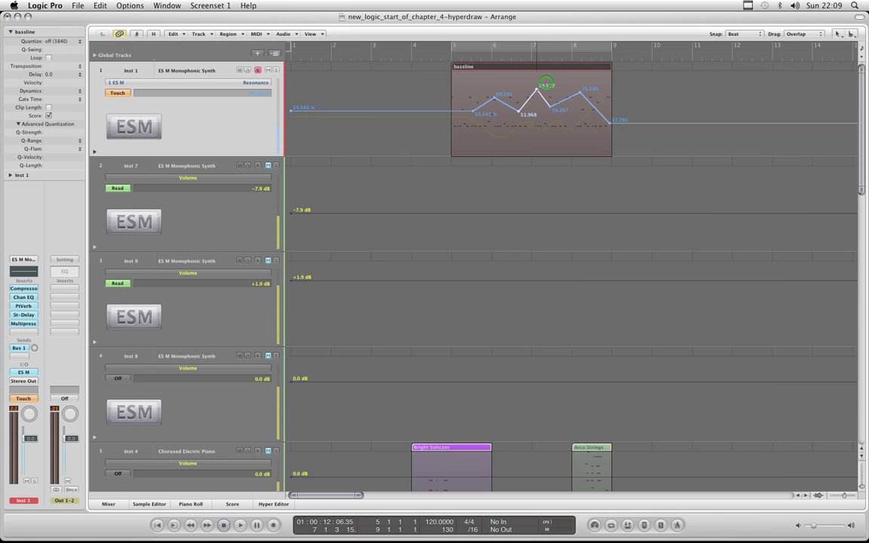
Step: Display ES M Cutoff on Inst 1 and replace its recorded nodes in bar 8 with a single peak of about 74 %
left_click(264, 83)
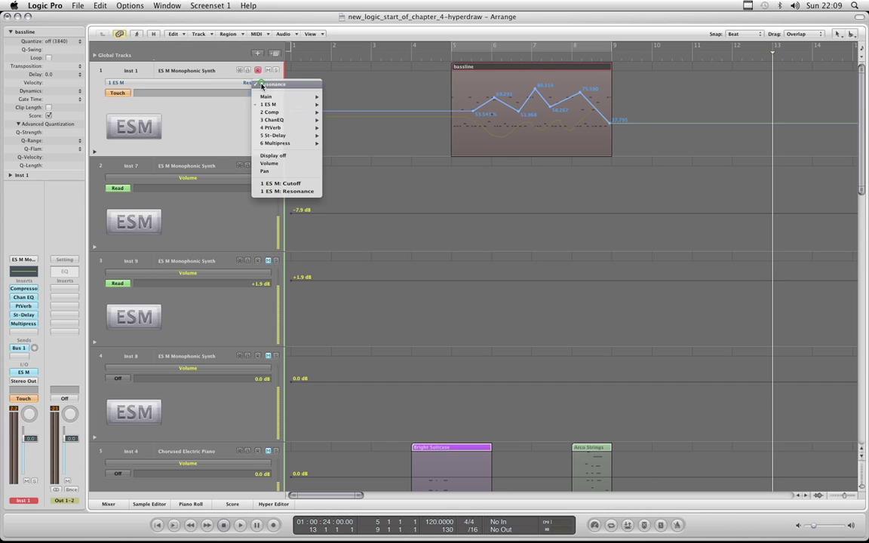
left_click(287, 184)
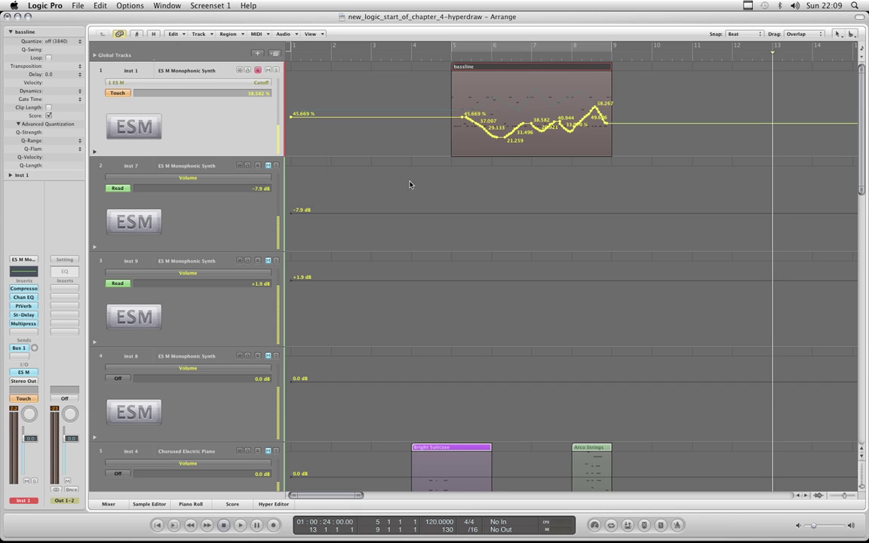
scroll(532, 199, "down", 2)
scroll(532, 199, "up", 6)
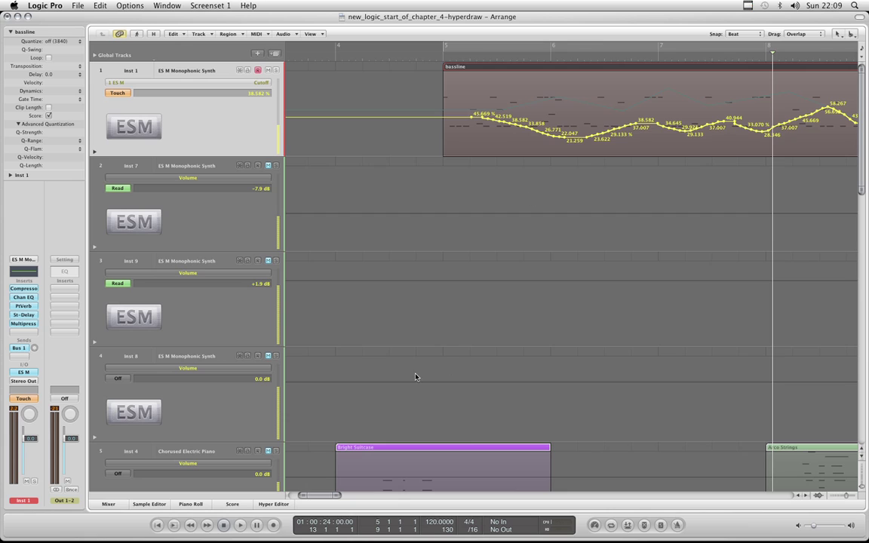
left_click_drag(323, 496, 329, 496)
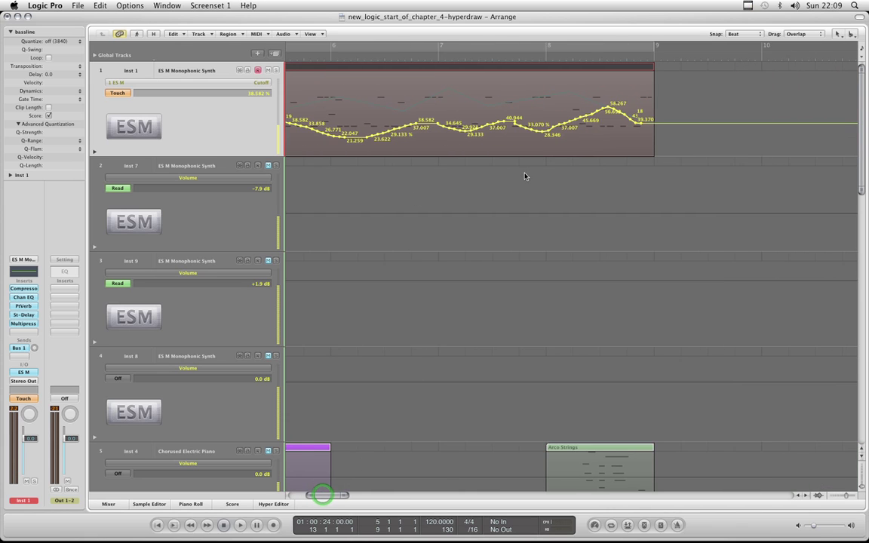
left_click_drag(537, 94, 635, 122)
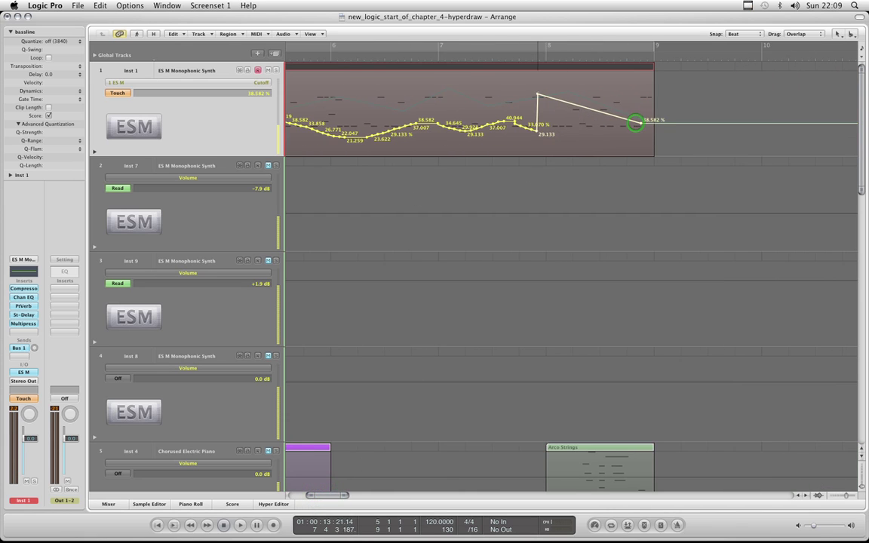
left_click_drag(538, 96, 581, 92)
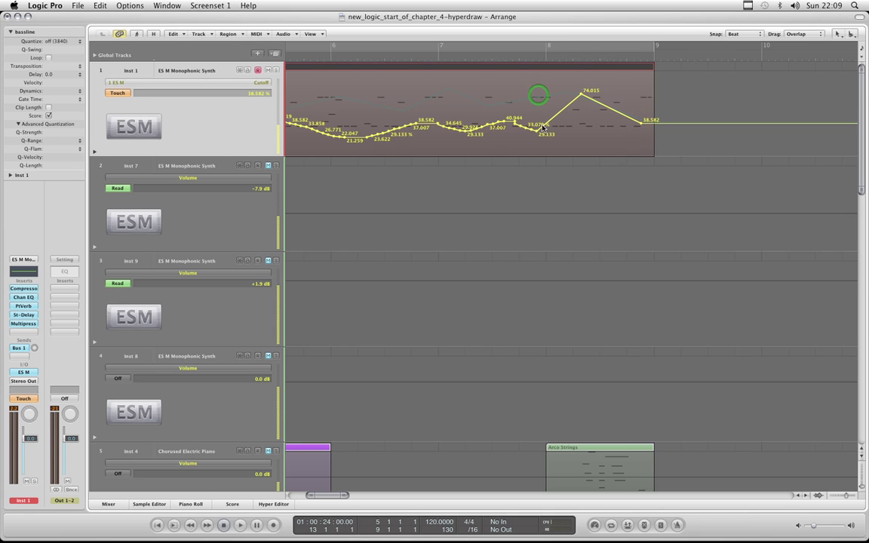
Step: Simplify the Cutoff curve between bars 6 and 8 to nodes of about 9, 39, 19 and 59 %
mouse_move(531, 131)
left_mouse_down()
mouse_move(491, 103)
mouse_move(506, 107)
mouse_move(427, 140)
mouse_move(356, 127)
mouse_move(351, 147)
left_mouse_up()
scroll(306, 434, "left", 1)
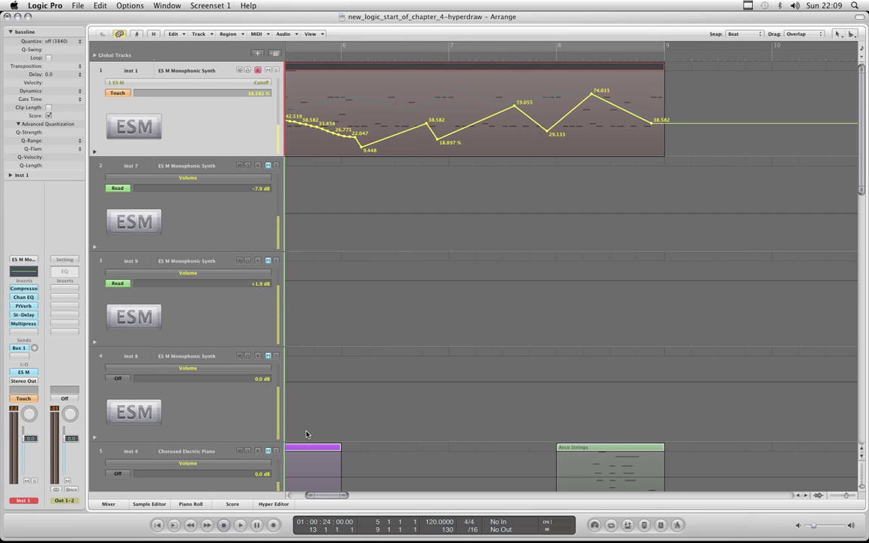
left_click_drag(328, 497, 325, 495)
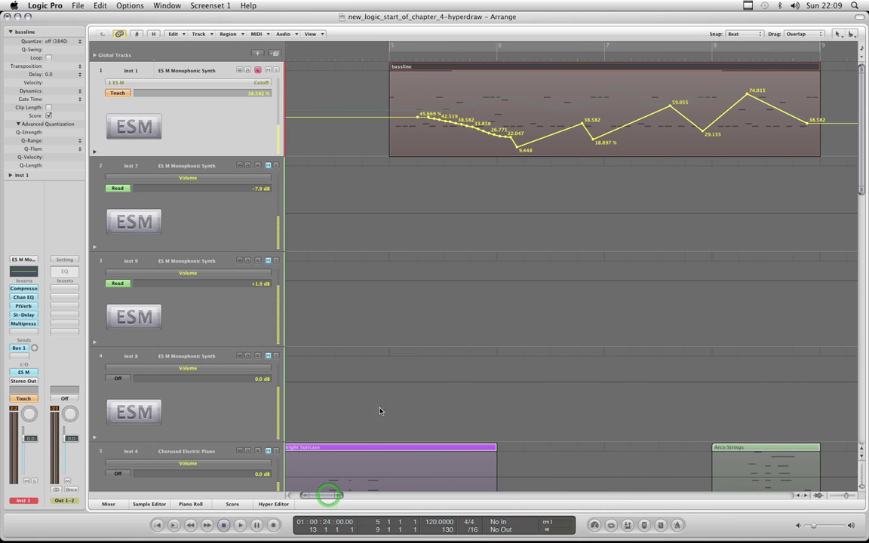
Step: Replace the Cutoff nodes in bar 5 with one of about 64 % and add a node of about 39 % at the bassline's start
left_click_drag(511, 140, 405, 103)
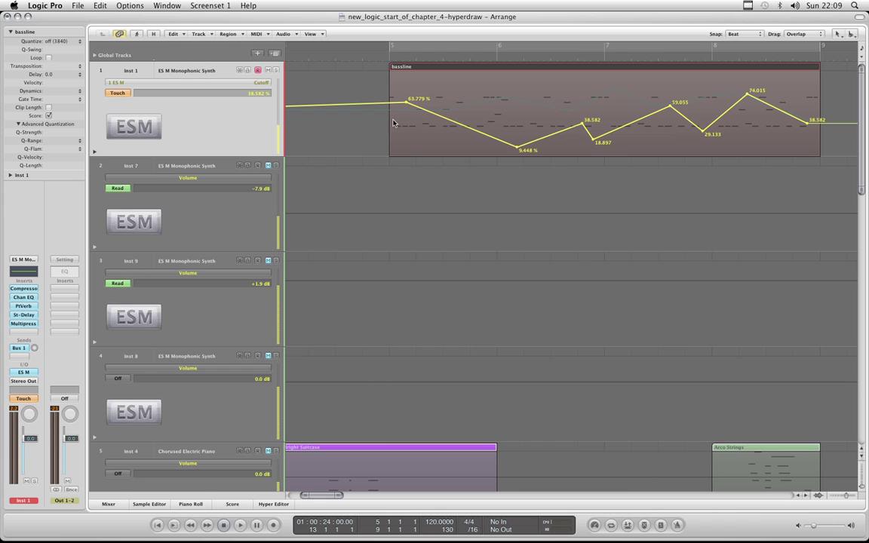
mouse_move(393, 105)
left_mouse_down()
mouse_move(398, 122)
mouse_move(391, 121)
left_mouse_up()
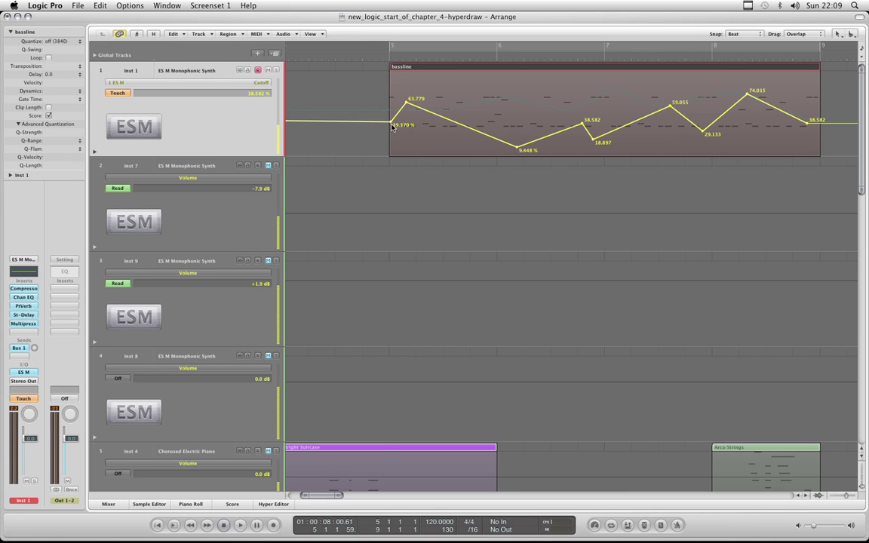
mouse_move(319, 498)
left_mouse_down()
mouse_move(309, 496)
mouse_move(317, 495)
left_mouse_up()
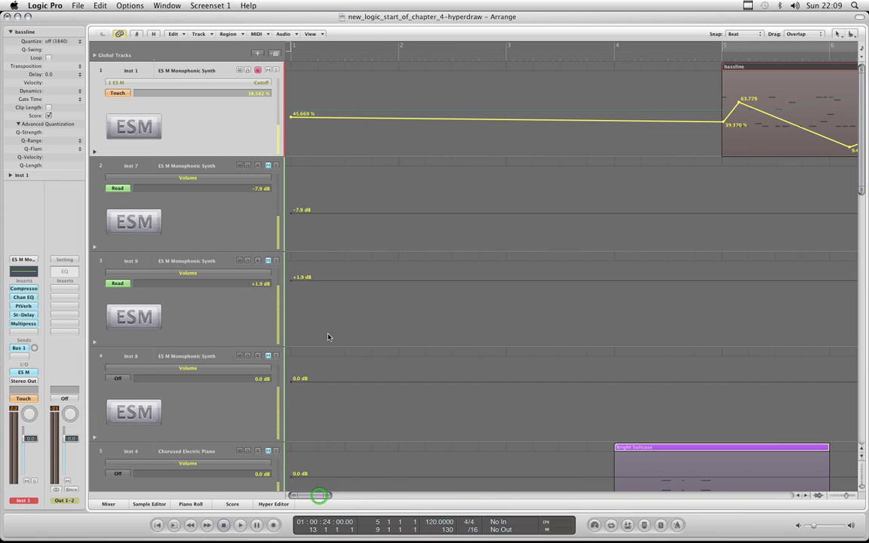
Step: Set the bar 1 Cutoff node to about 39 % and raise the peak before bar 7 to about 56 %
left_click_drag(292, 117, 292, 122)
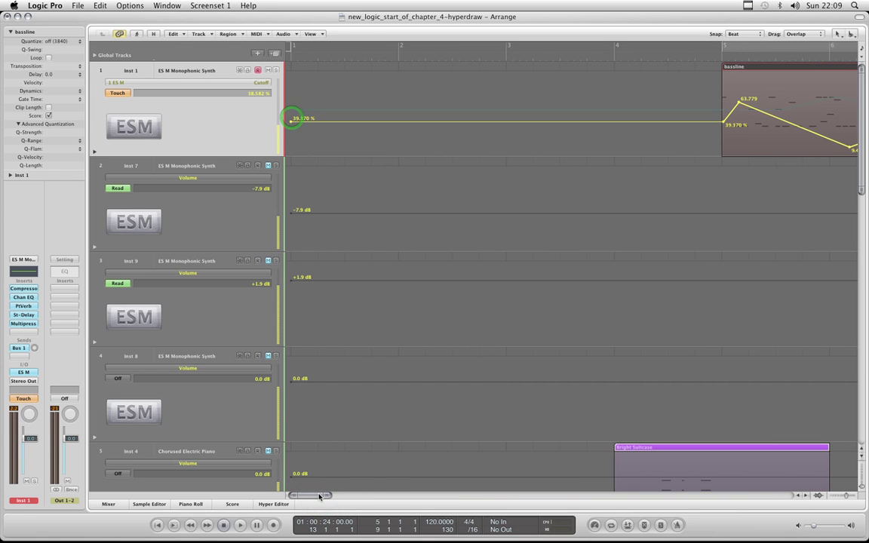
left_click_drag(319, 496, 332, 497)
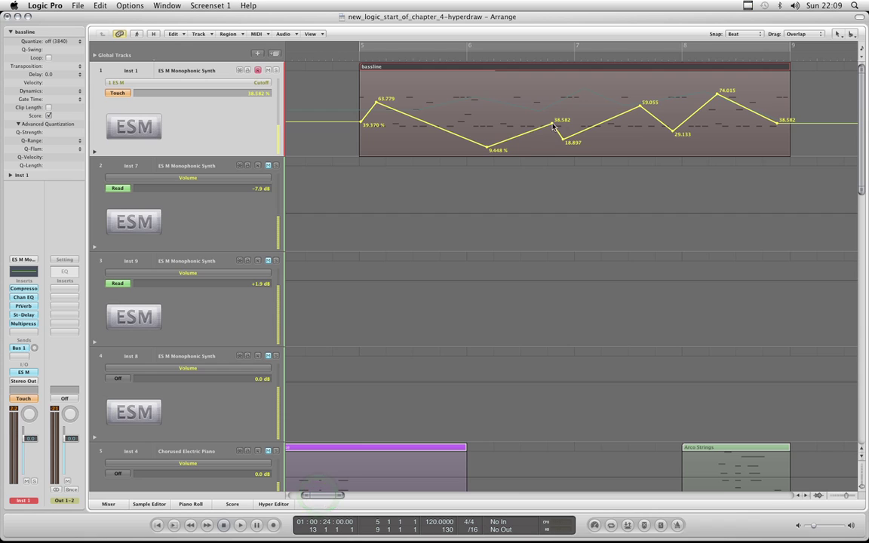
left_click_drag(553, 125, 552, 100)
key("Escape")
left_click(582, 213)
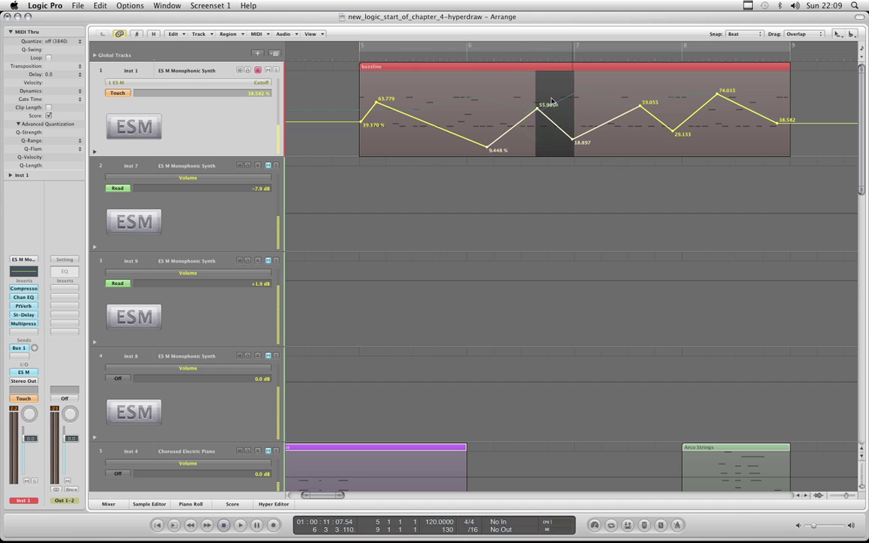
Step: Try bending the rising Cutoff line in bar 6 into an S-shape with the Automation Curve Tool, and undo the bend
left_click(519, 95)
key("Escape")
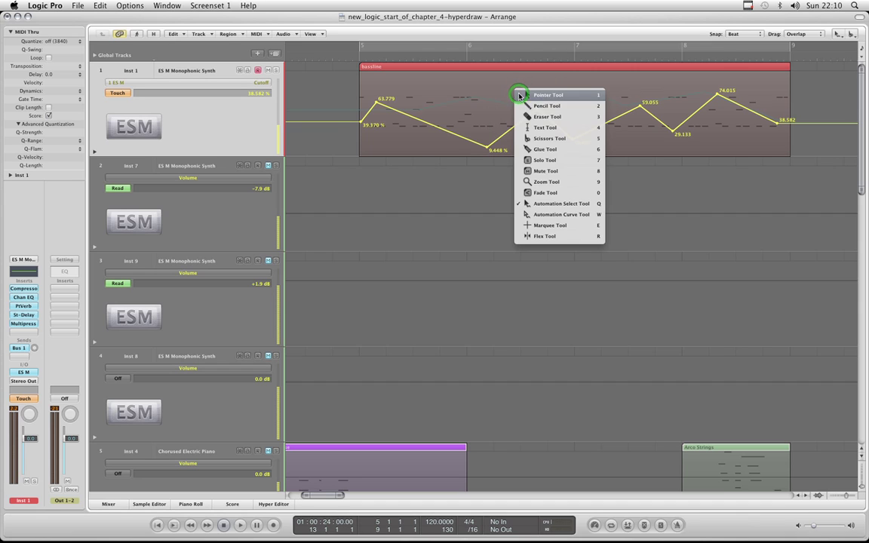
left_click(561, 214)
left_click_drag(519, 129, 490, 109)
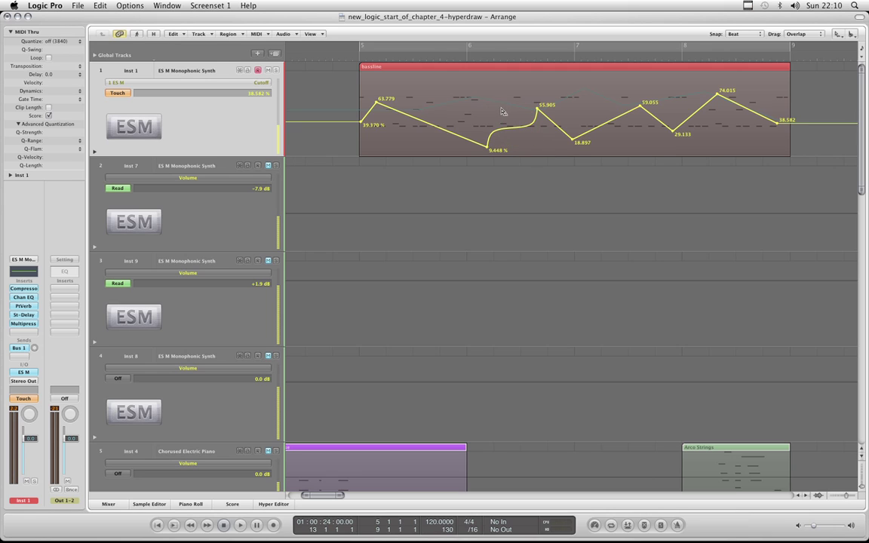
key("super+z")
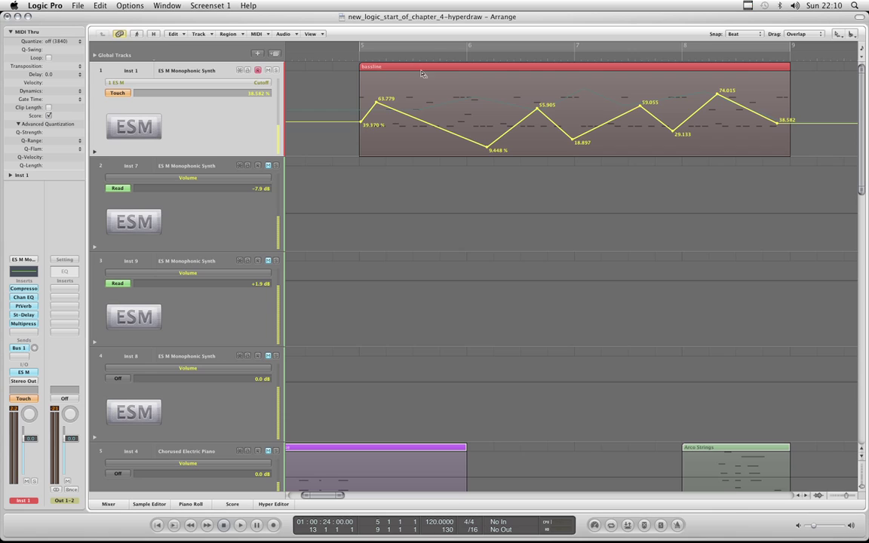
Step: Turn on cycling for bars 5 to 9 and place the playhead shortly before bar 5
left_click(399, 46)
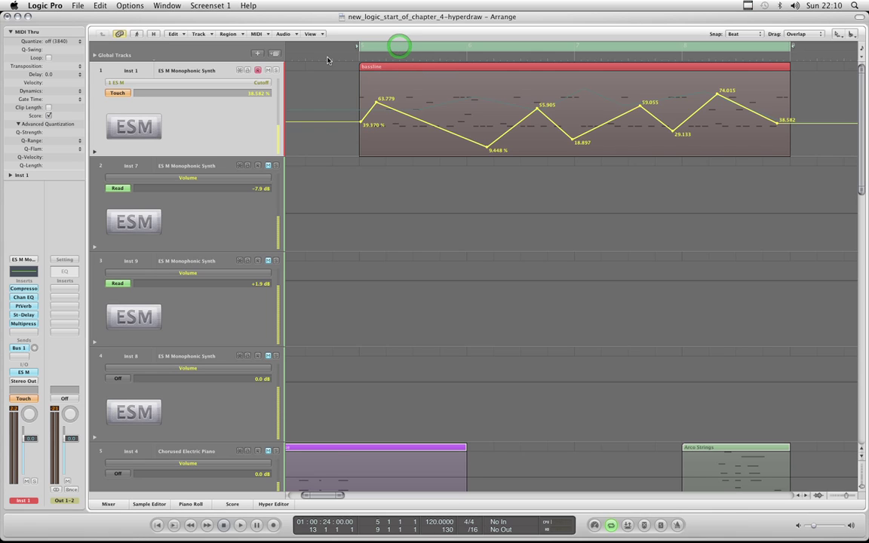
left_click(326, 57)
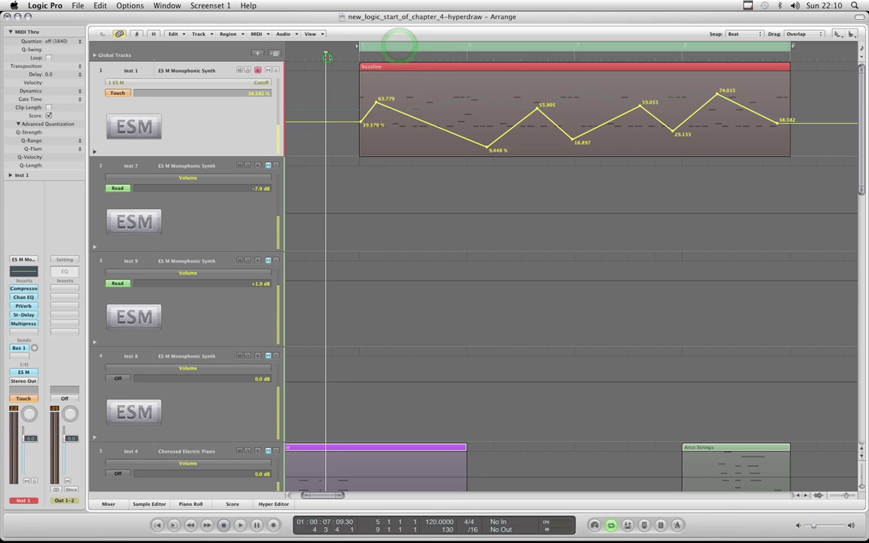
Step: Shift the bar 5 Cutoff peak later, move the 9 % dip to just before bar 6, and set the bar 6 peak earlier at about 49 %
key("Escape")
left_click(438, 190)
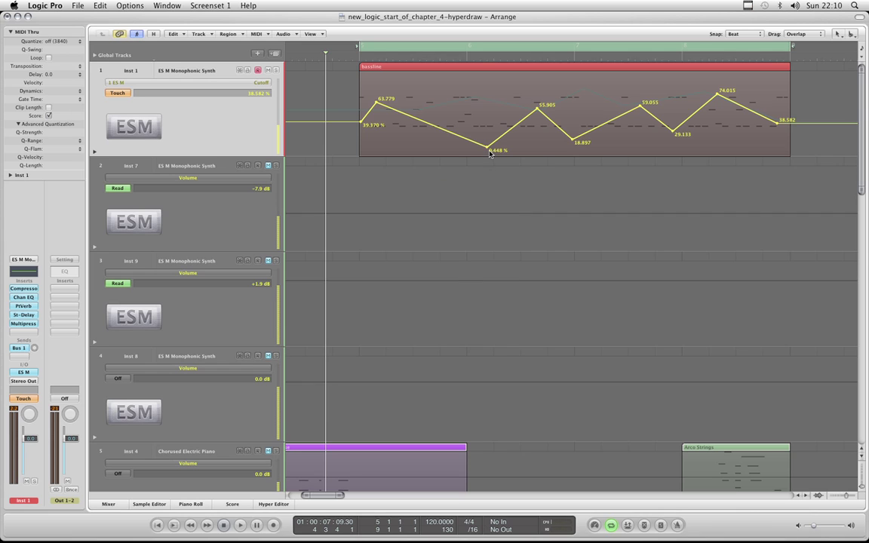
left_click_drag(490, 154, 462, 147)
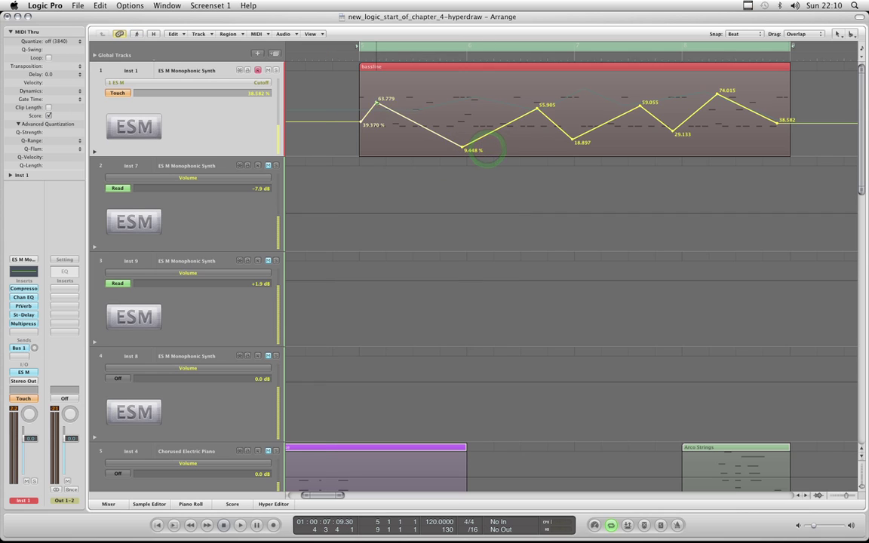
left_click_drag(377, 101, 398, 101)
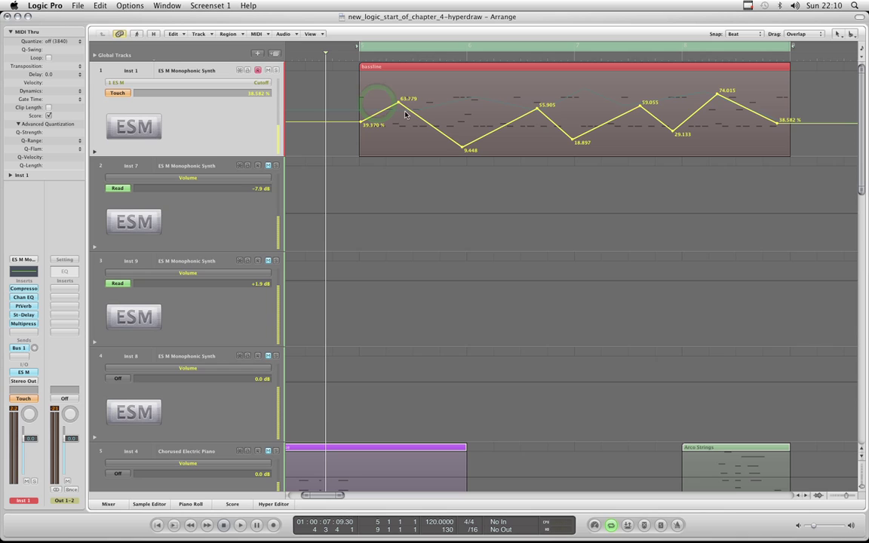
left_click(258, 83)
left_click(252, 78)
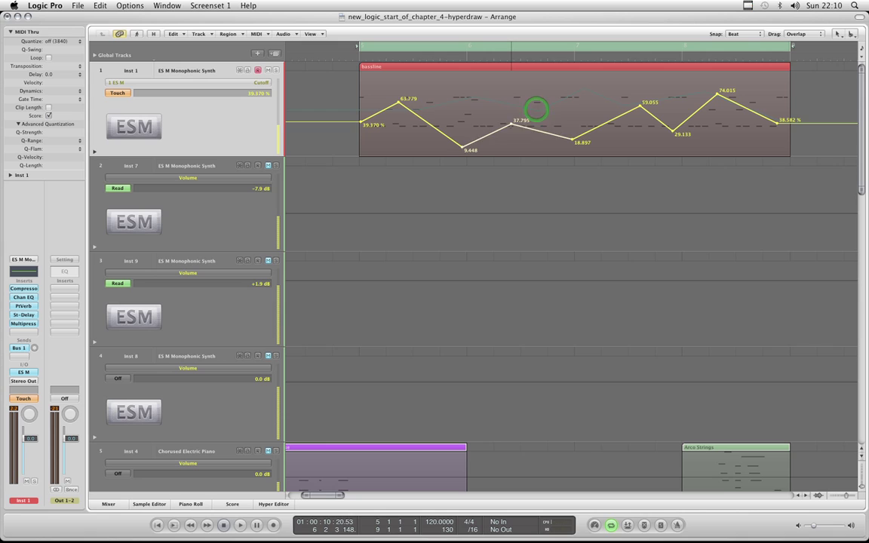
left_click_drag(536, 110, 511, 114)
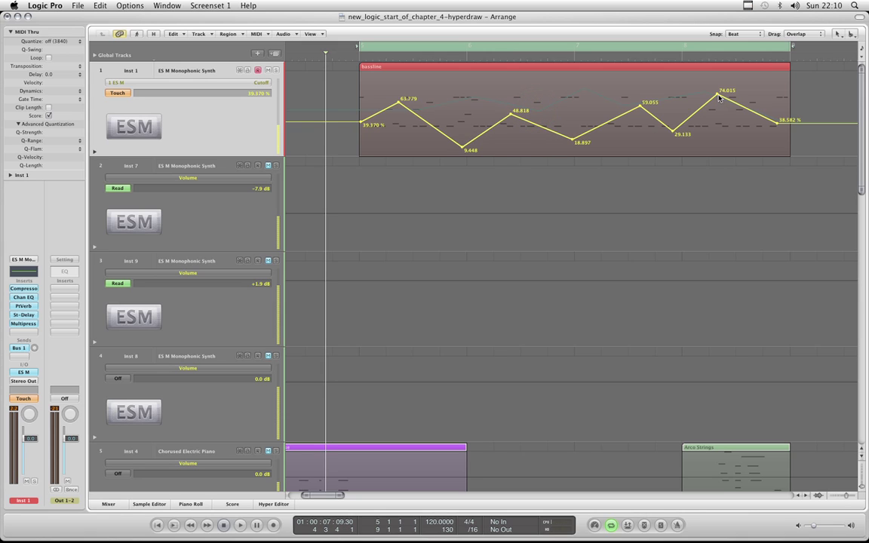
Step: Reshape the Cutoff curve in bars 7 and 8, with an 18 % dip at bar 8, a 69 % peak, and an 18 % end node
left_click_drag(717, 94, 732, 94)
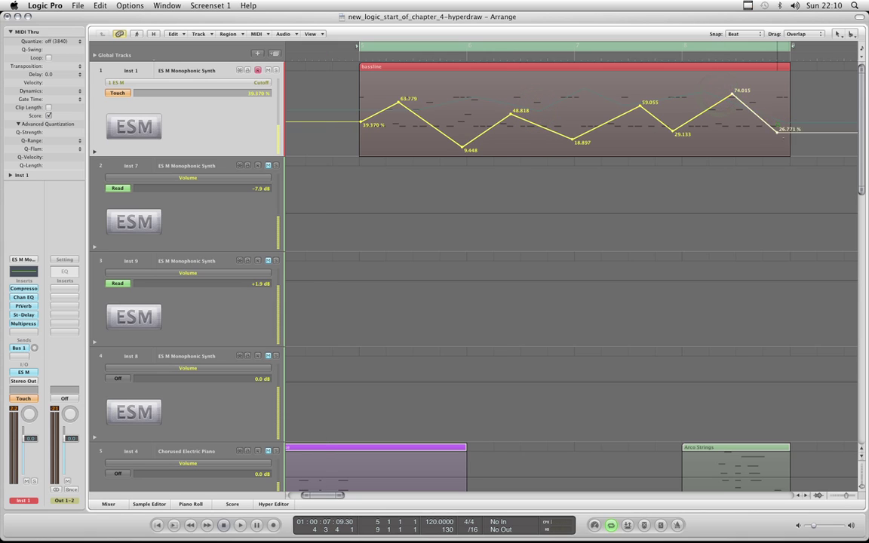
left_click_drag(777, 133, 789, 140)
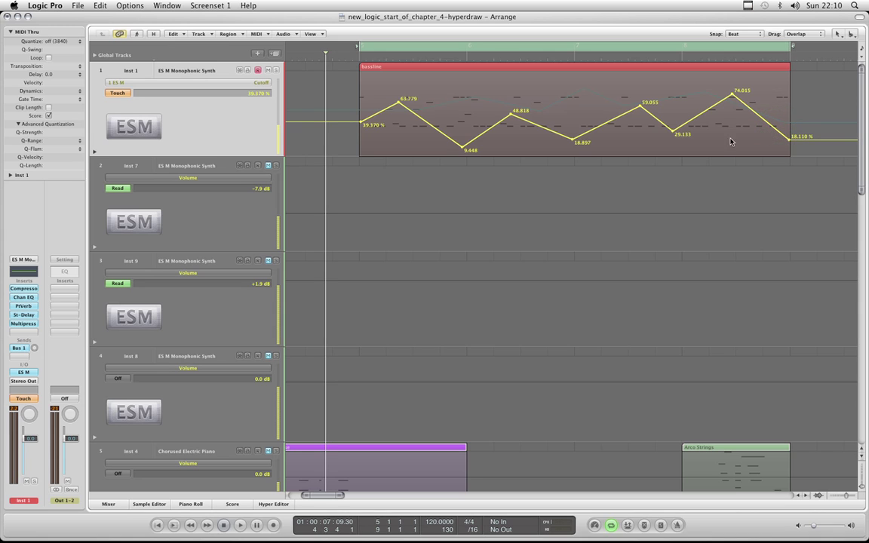
left_click_drag(732, 95, 730, 99)
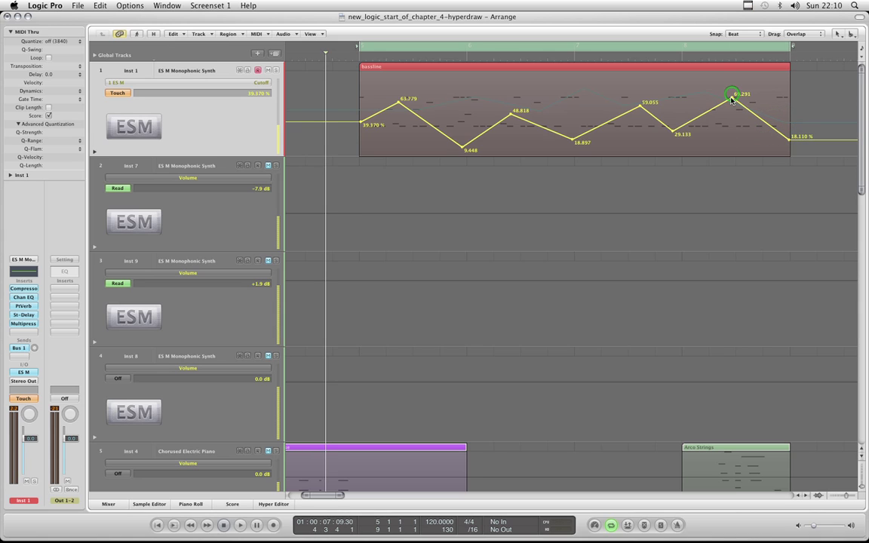
left_click_drag(673, 133, 683, 138)
left_click_drag(641, 106, 627, 107)
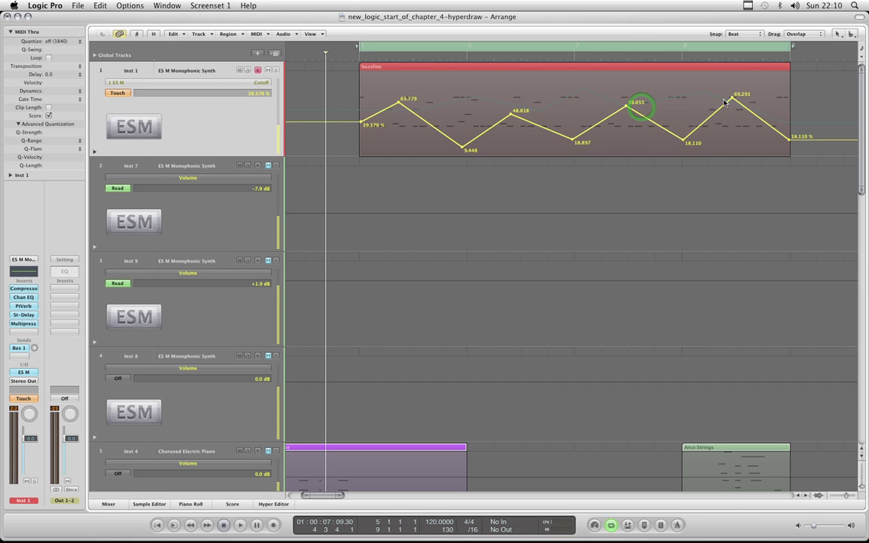
Step: Zoom out the arrangement to bring more tracks and bars around the bassline into view
key("super+Left")
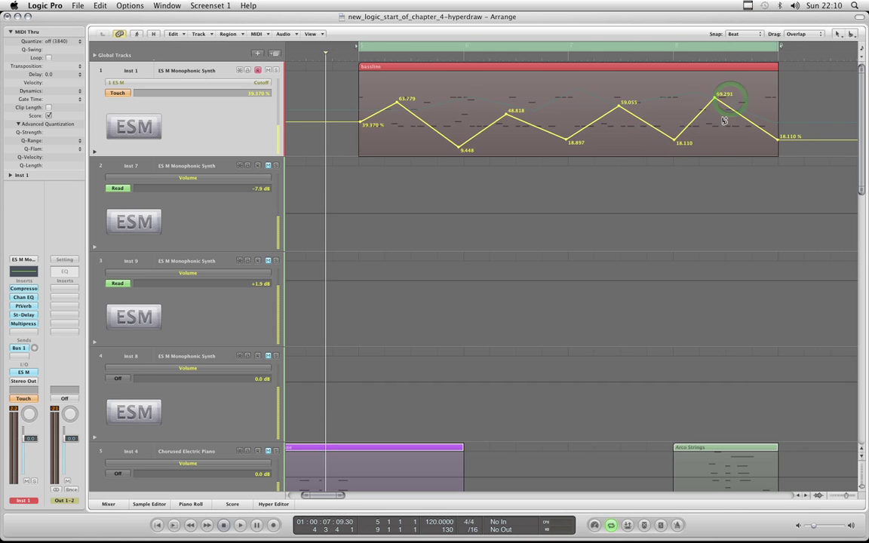
key("super+Up")
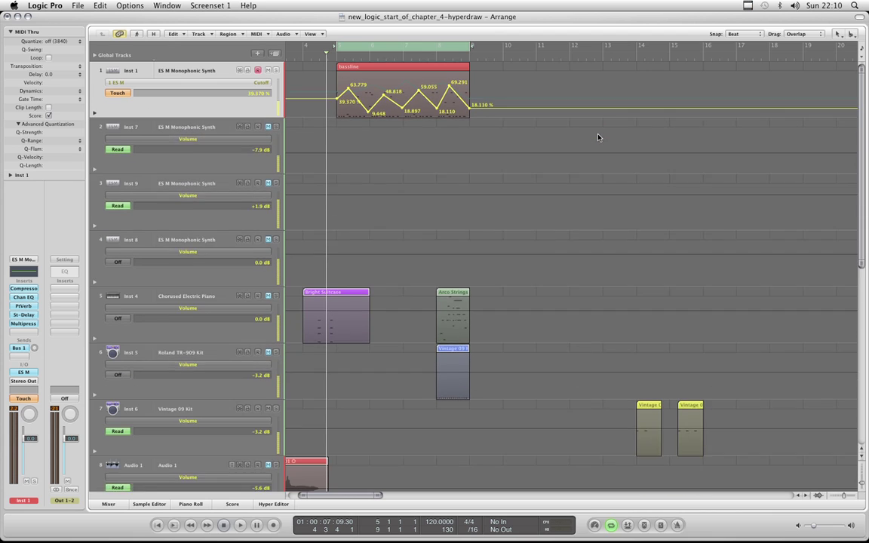
key("super+Up")
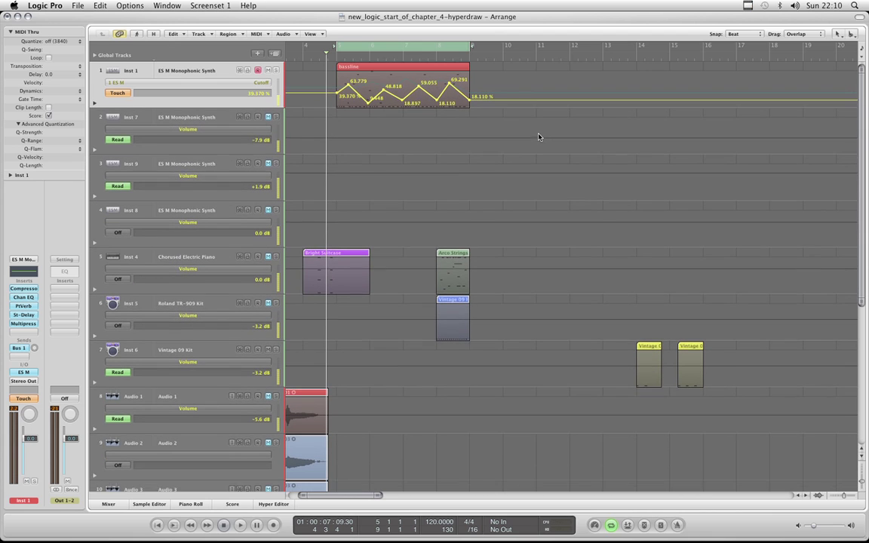
key("super+Left")
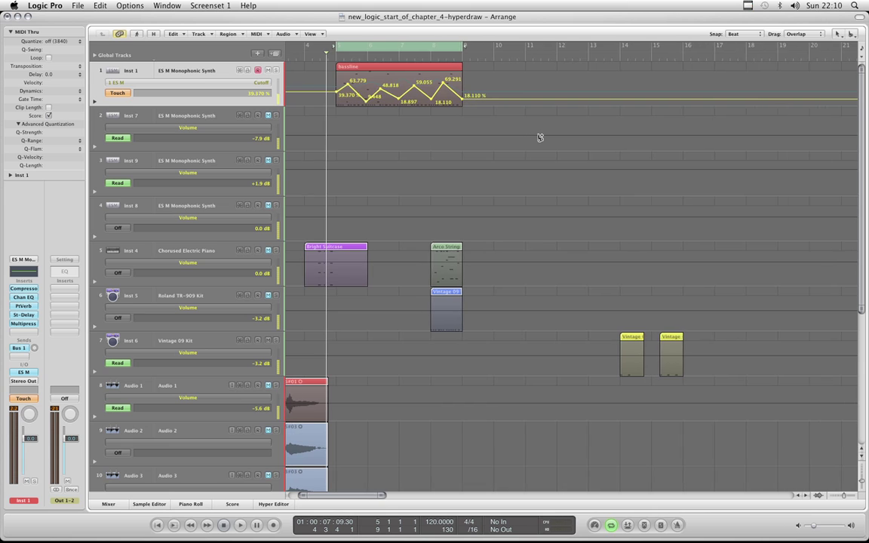
key("super+Left")
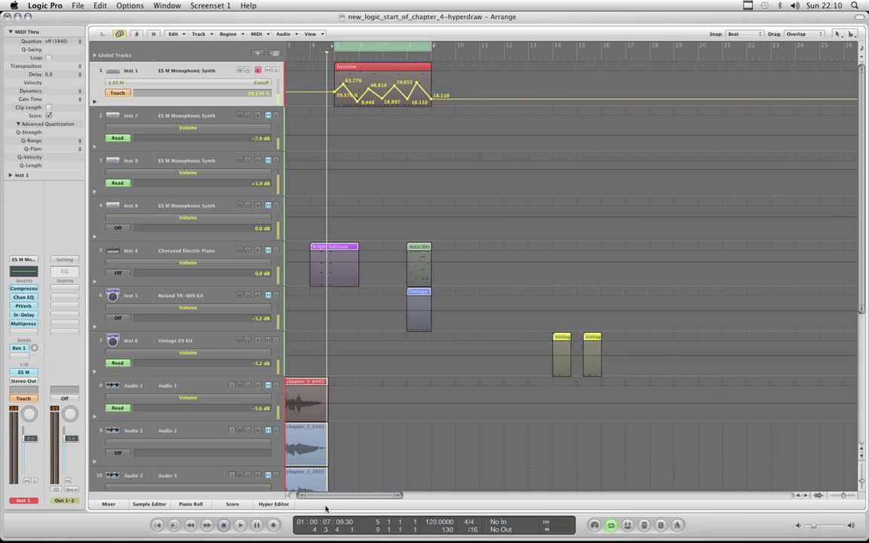